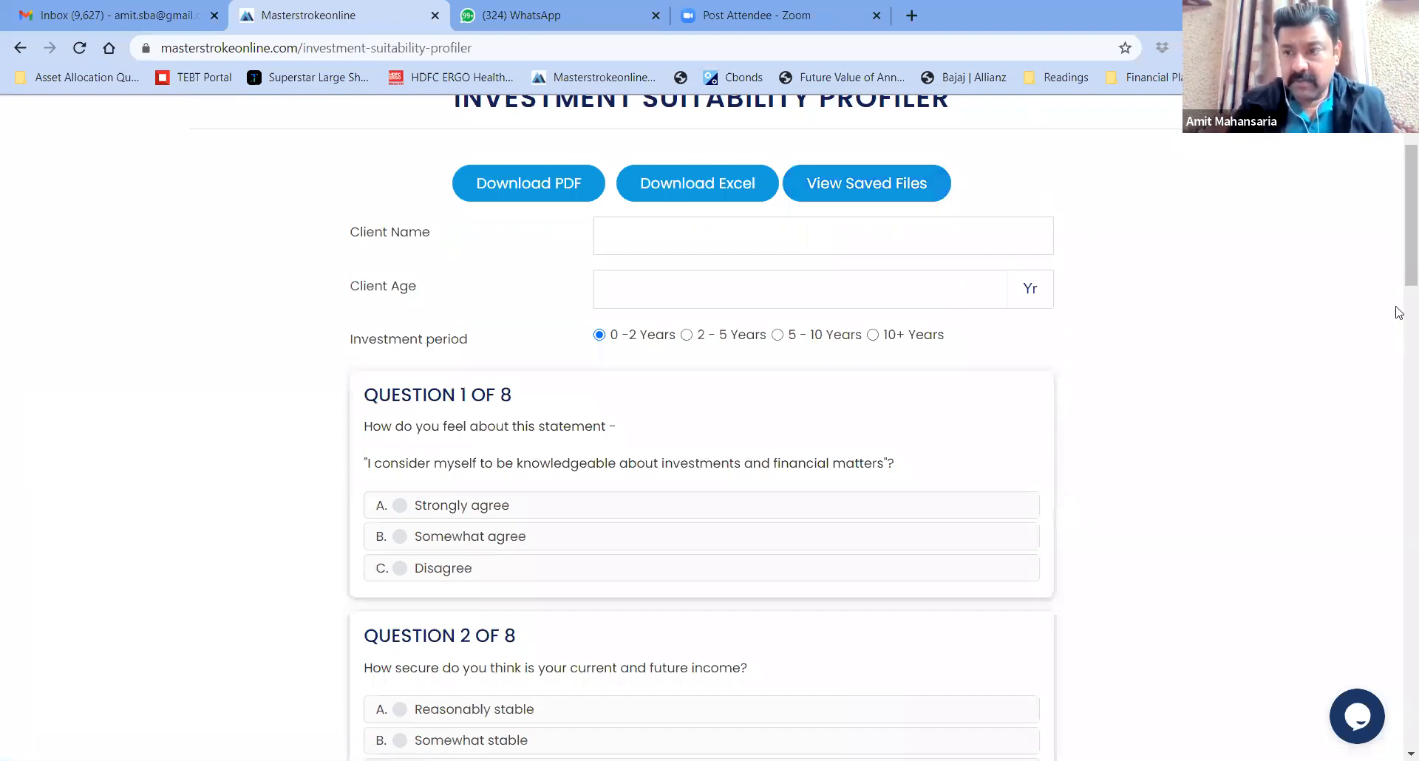
Dismiss the chat welcome popup on the profiler page
scroll(1399, 269, down, 3)
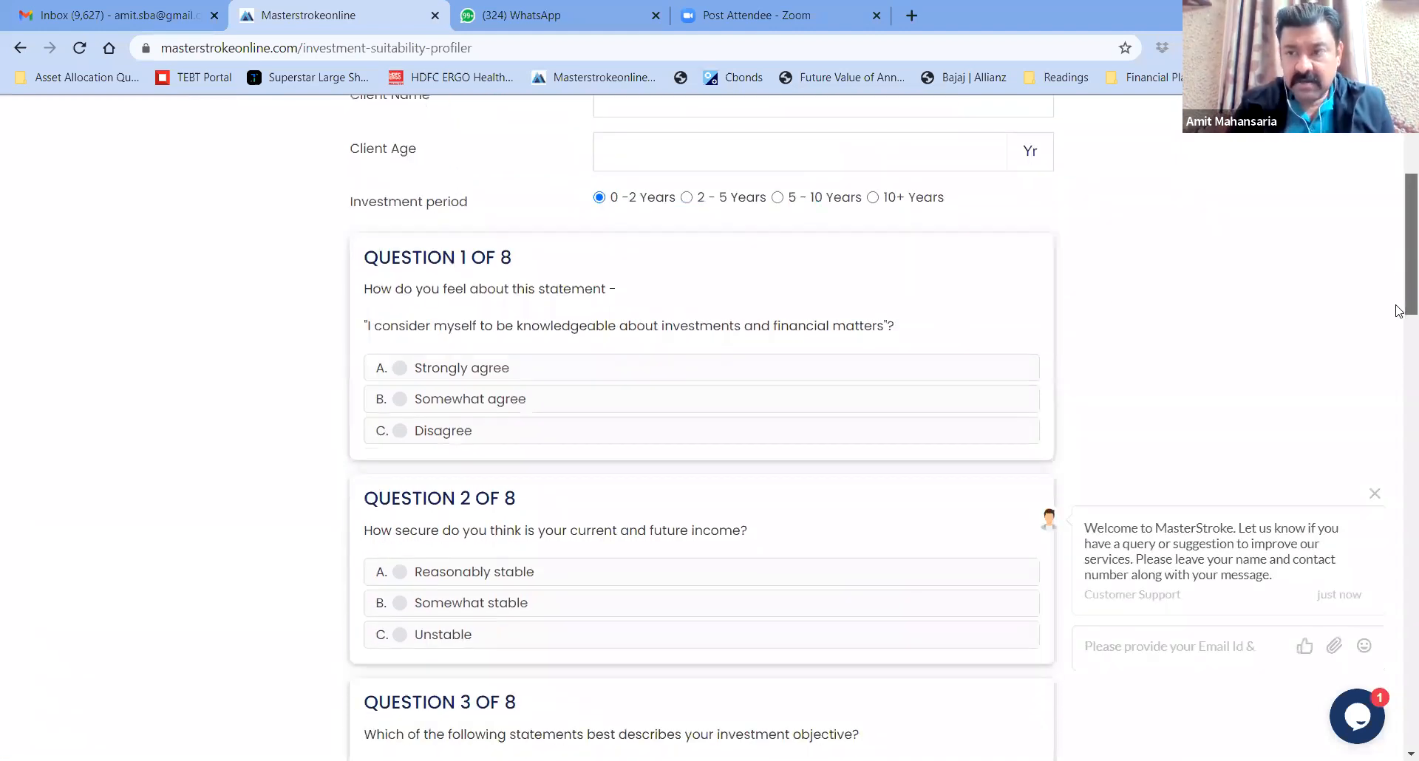
click(1375, 493)
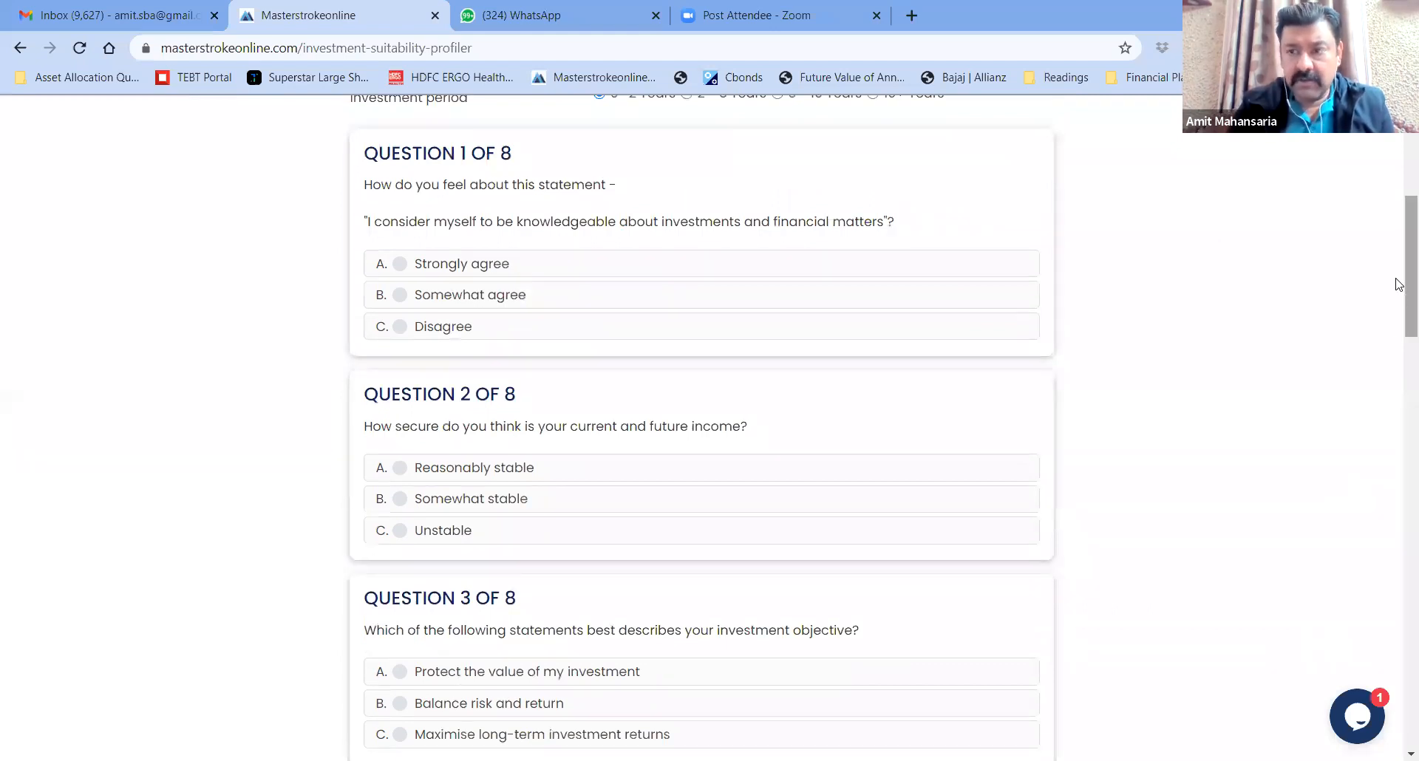
scroll(1399, 363, down, 3)
scroll(1400, 369, down, 5)
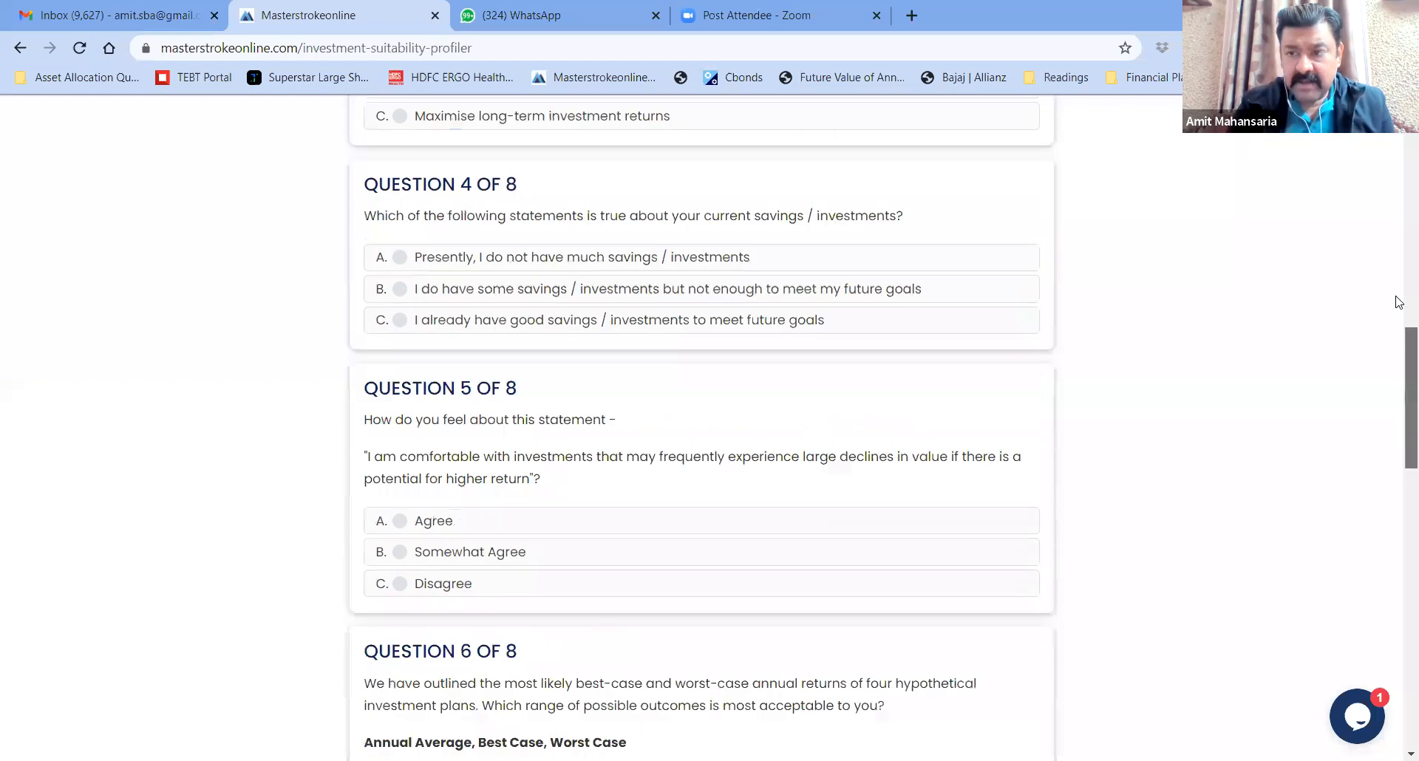
scroll(1400, 311, up, 13)
scroll(1331, 222, down, 1)
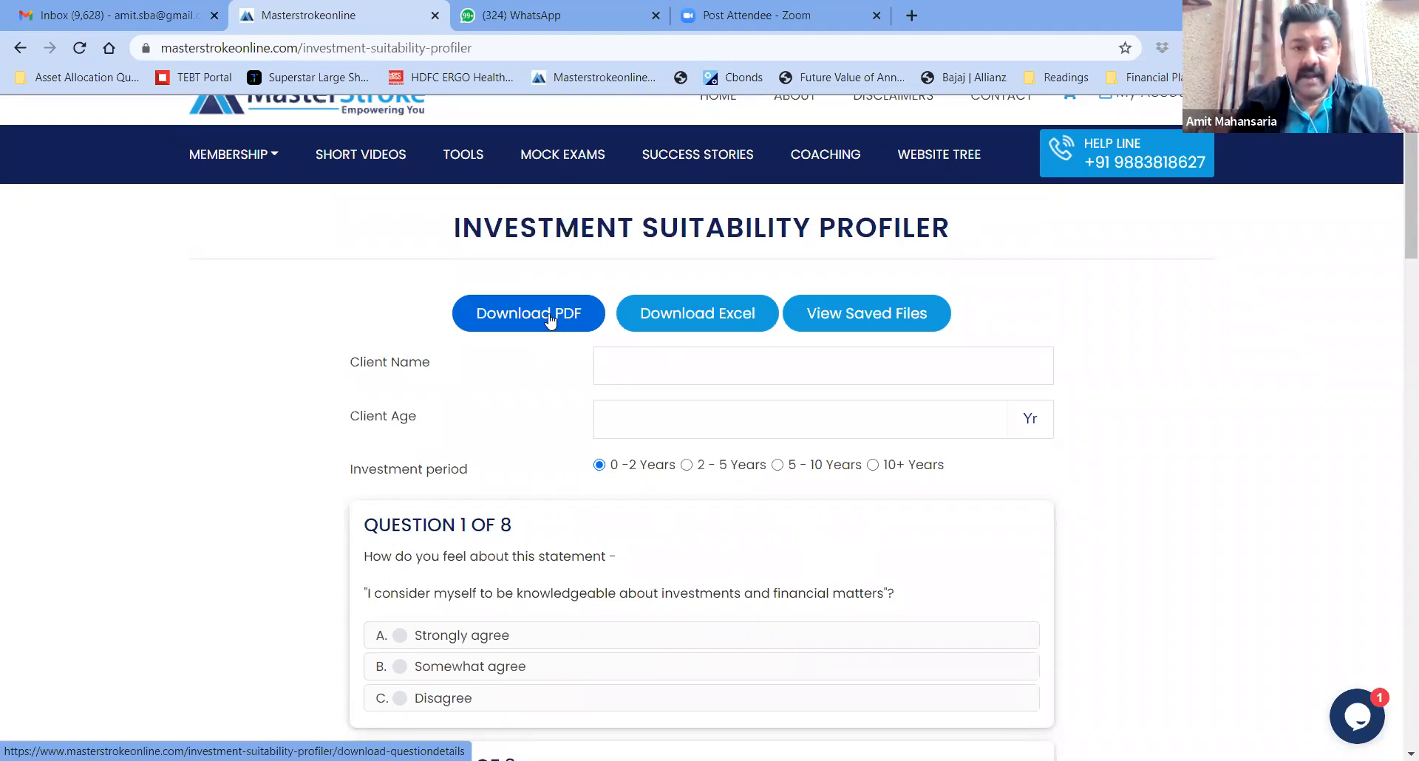
click(515, 317)
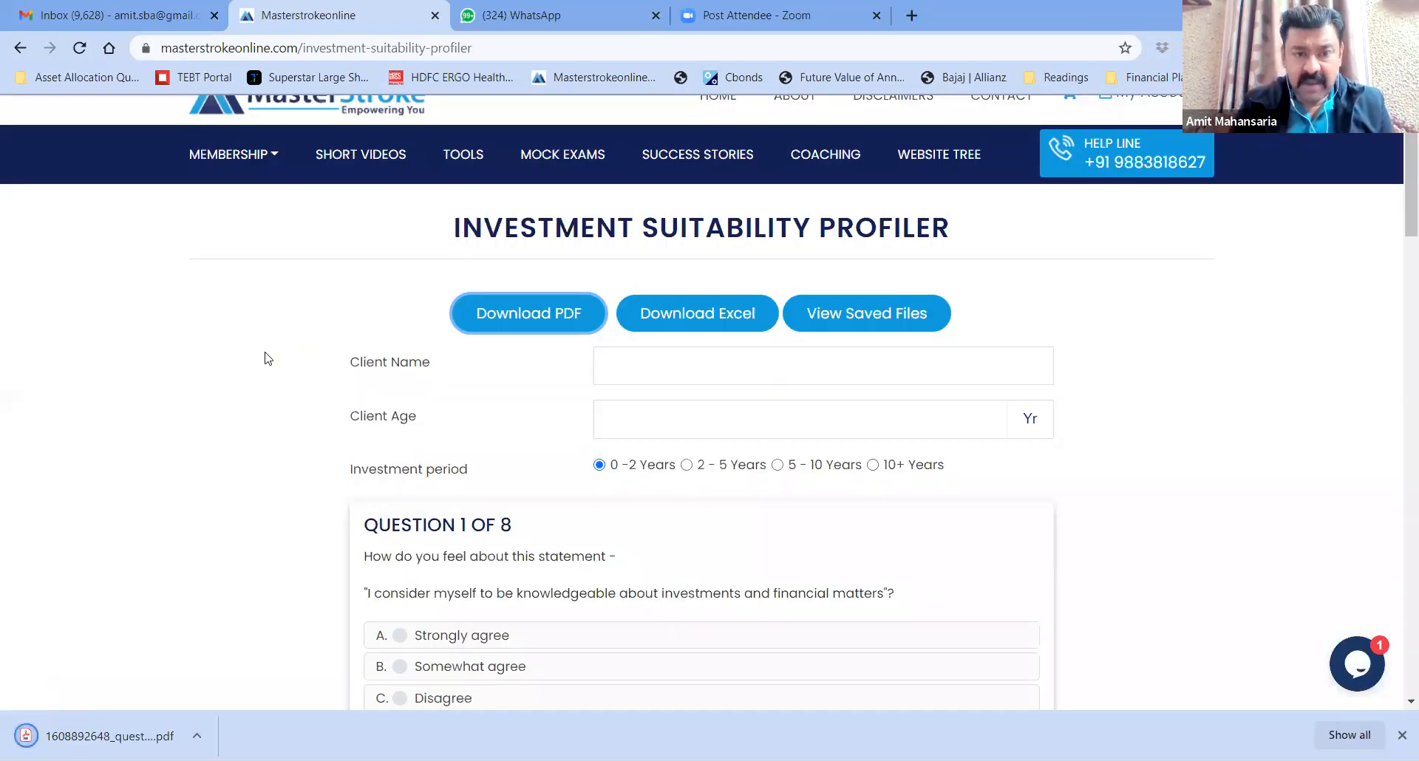
scroll(275, 460, down, 2)
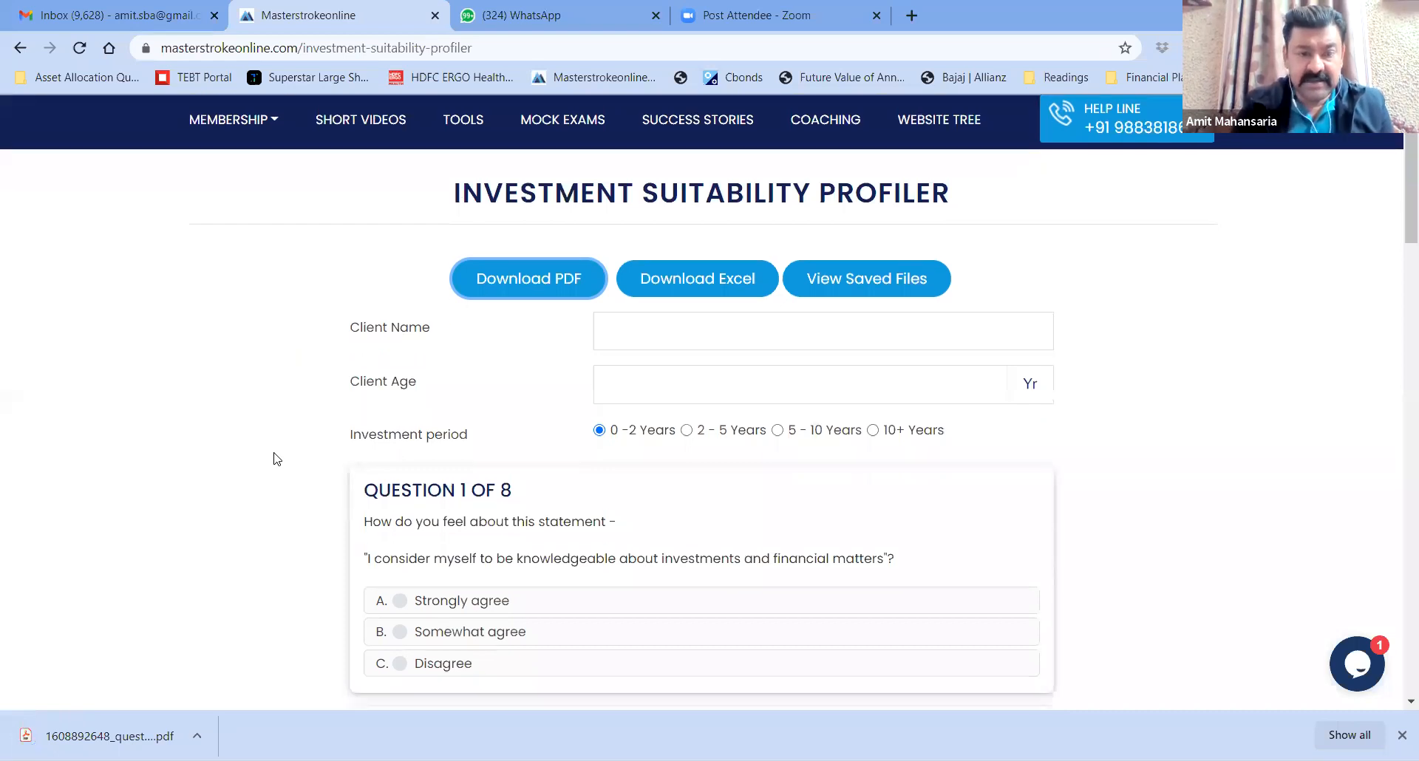
scroll(275, 459, up, 3)
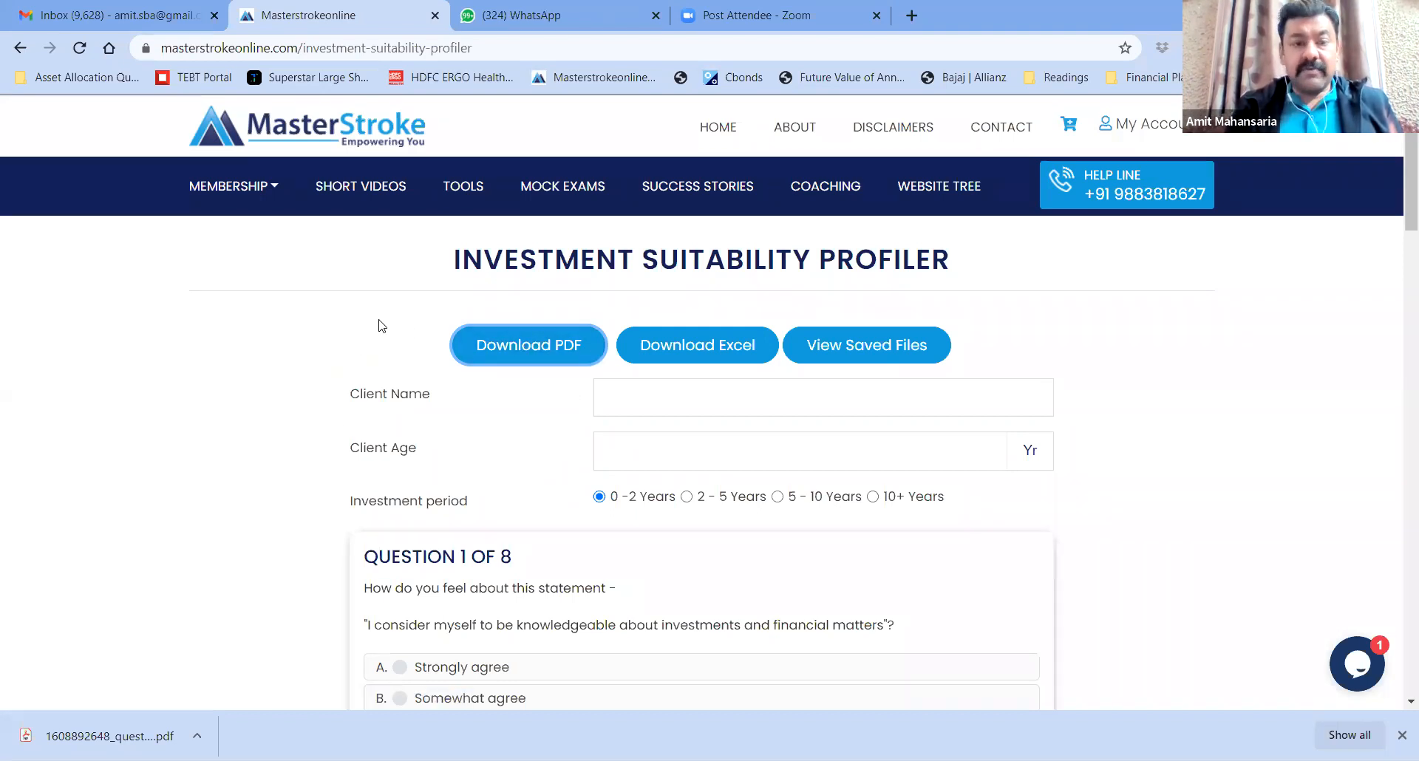
click(108, 744)
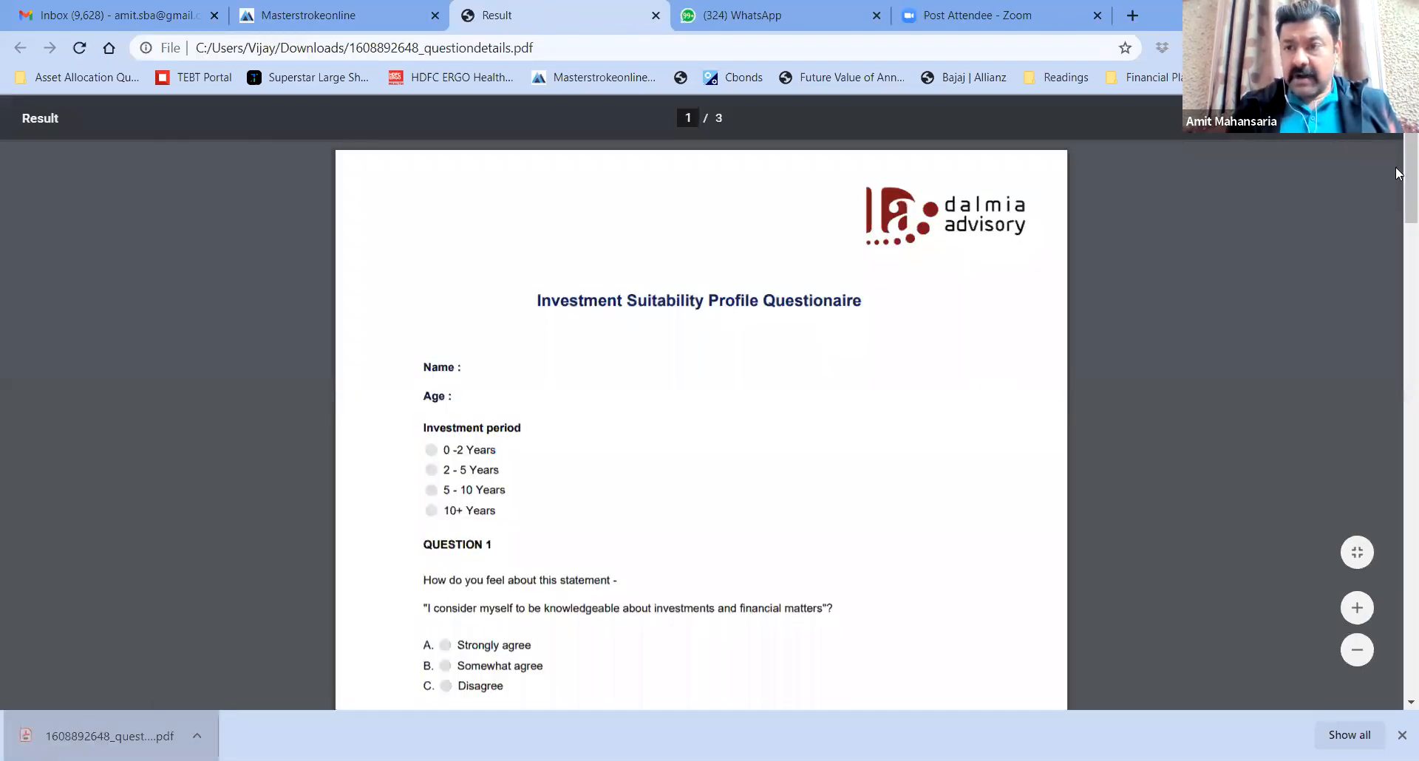
Scroll through the questionnaire PDF to page 3 of 3
drag(1399, 171, 1399, 729)
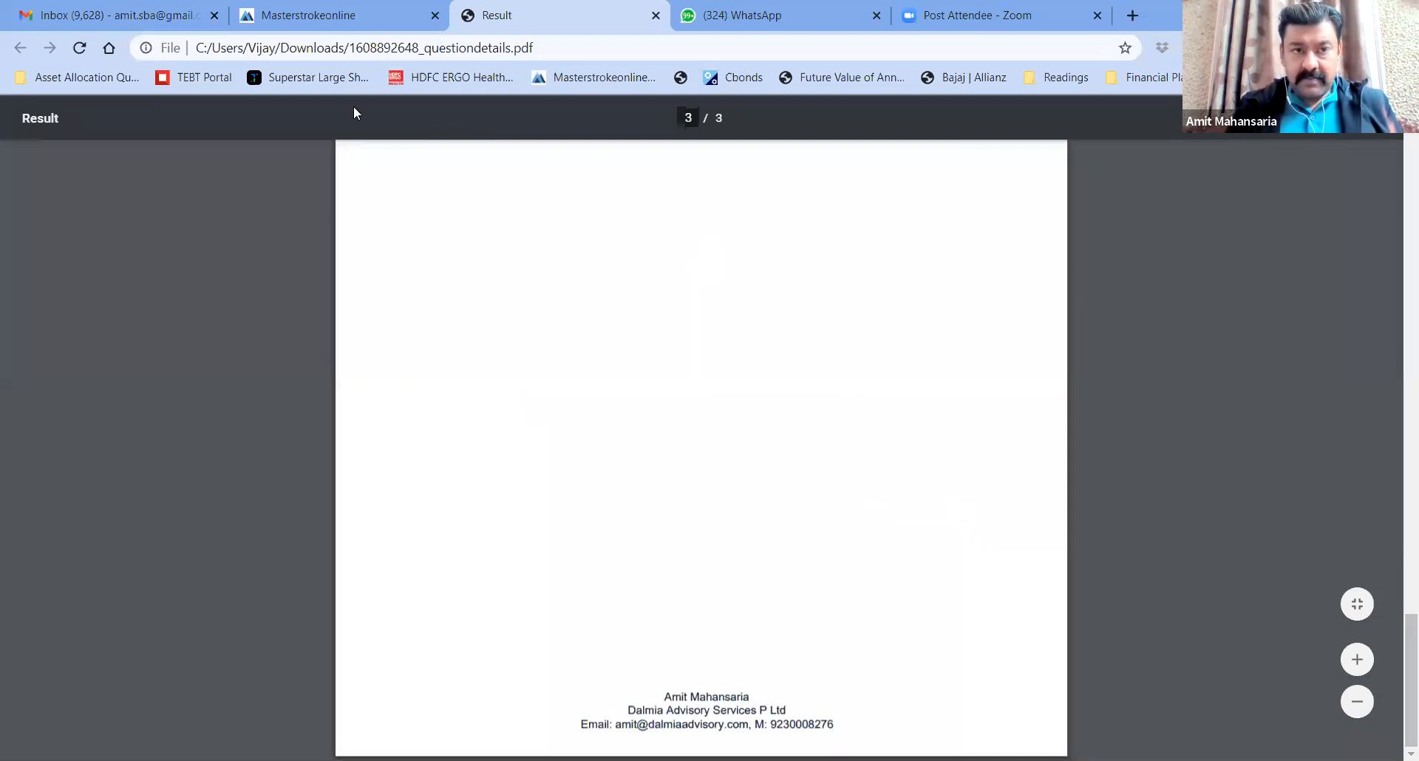
Enter the client's full name, age 37, and a 5 - 10 Years investment period
click(268, 29)
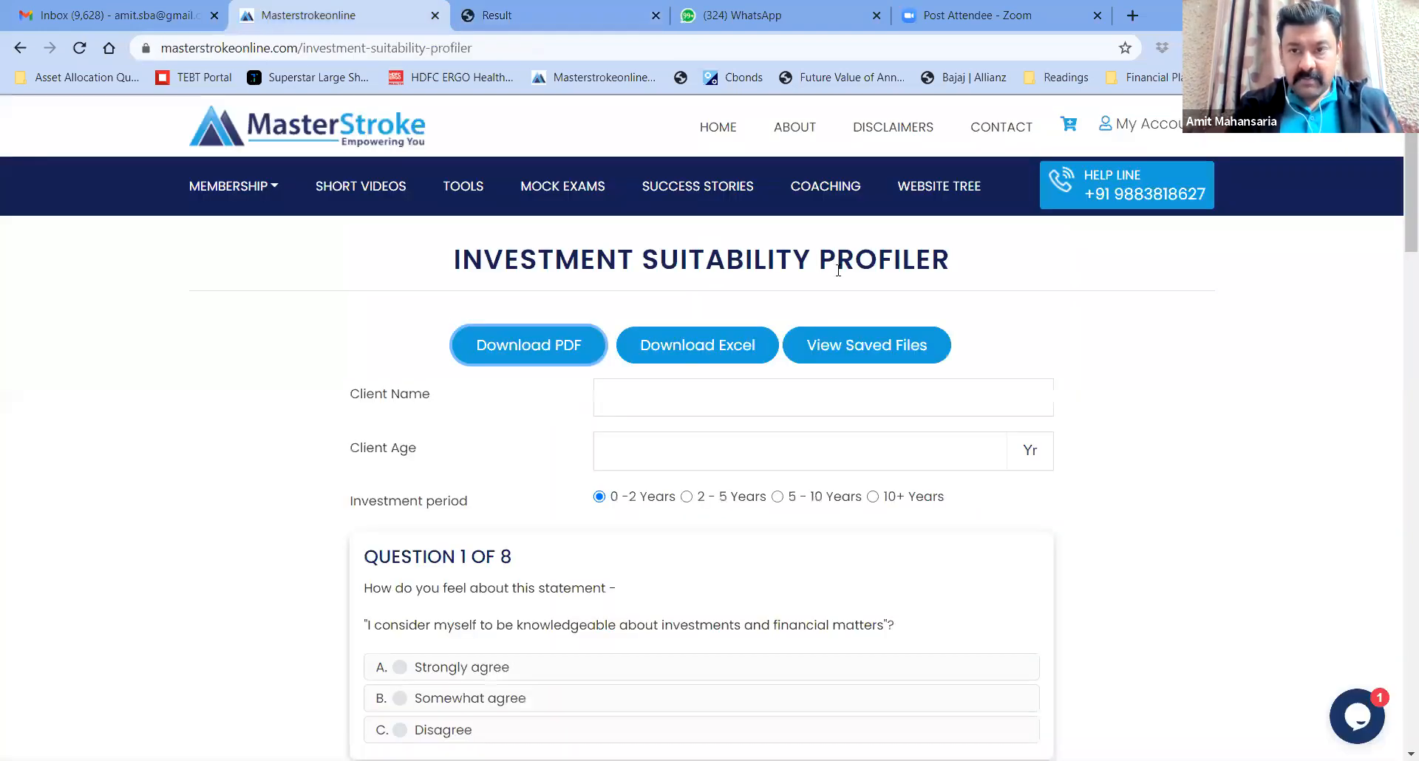
scroll(1075, 410, down, 1)
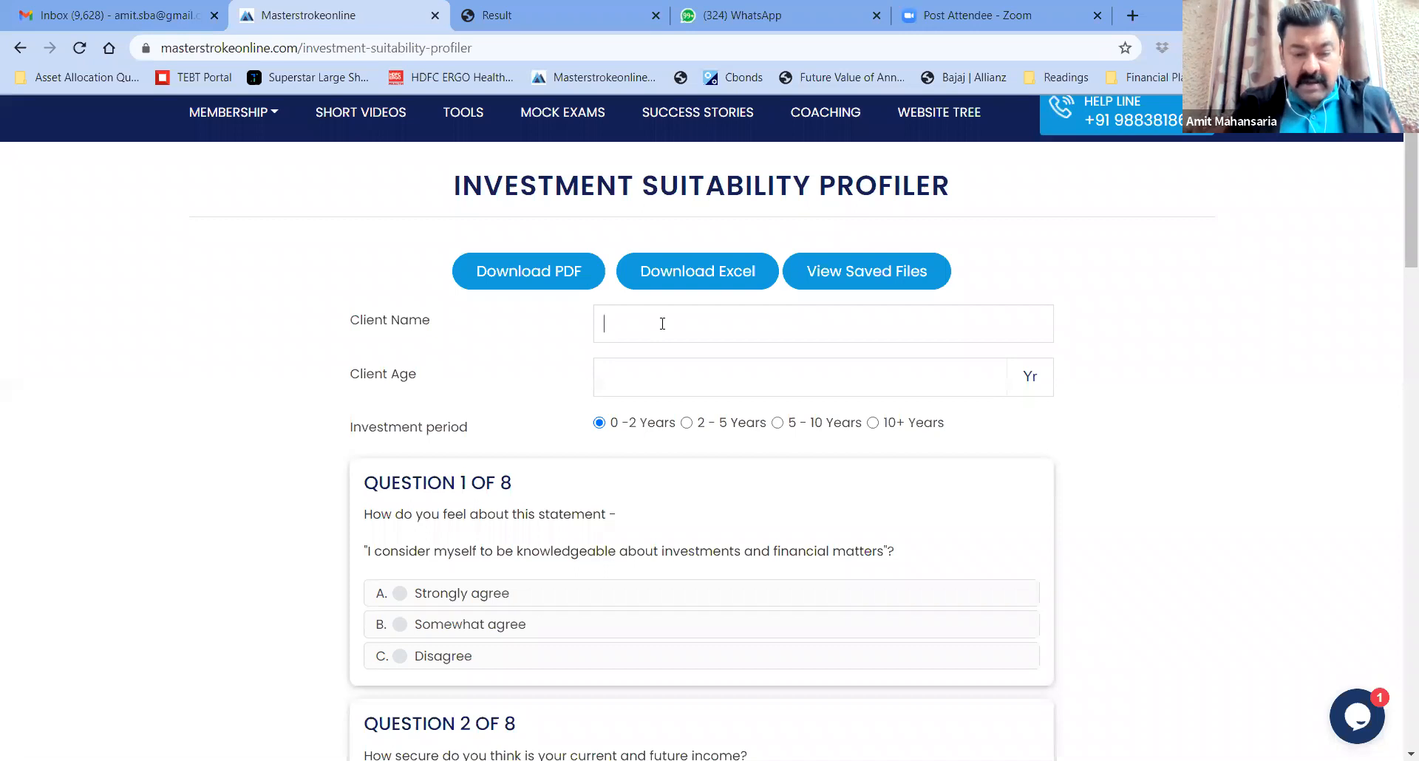
click(662, 324)
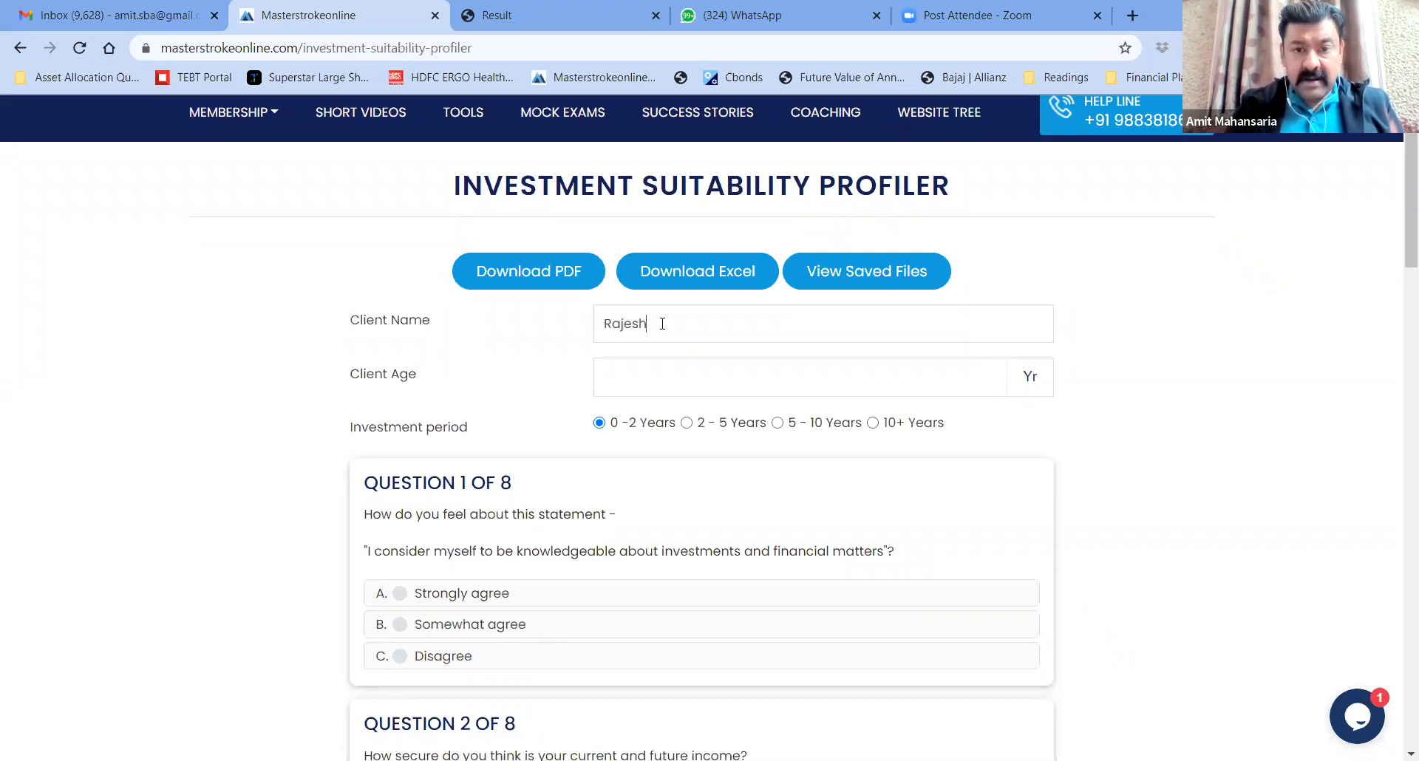
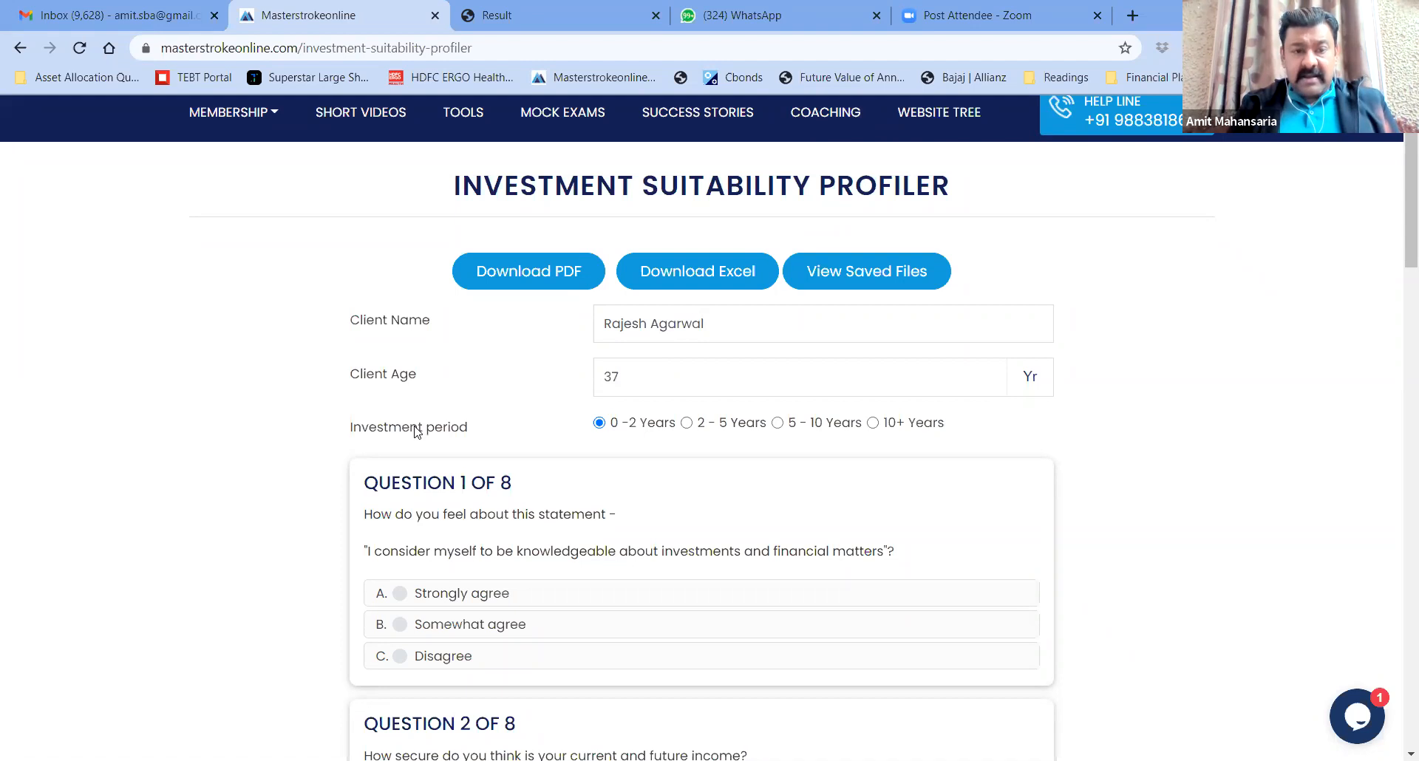
drag(347, 431, 488, 438)
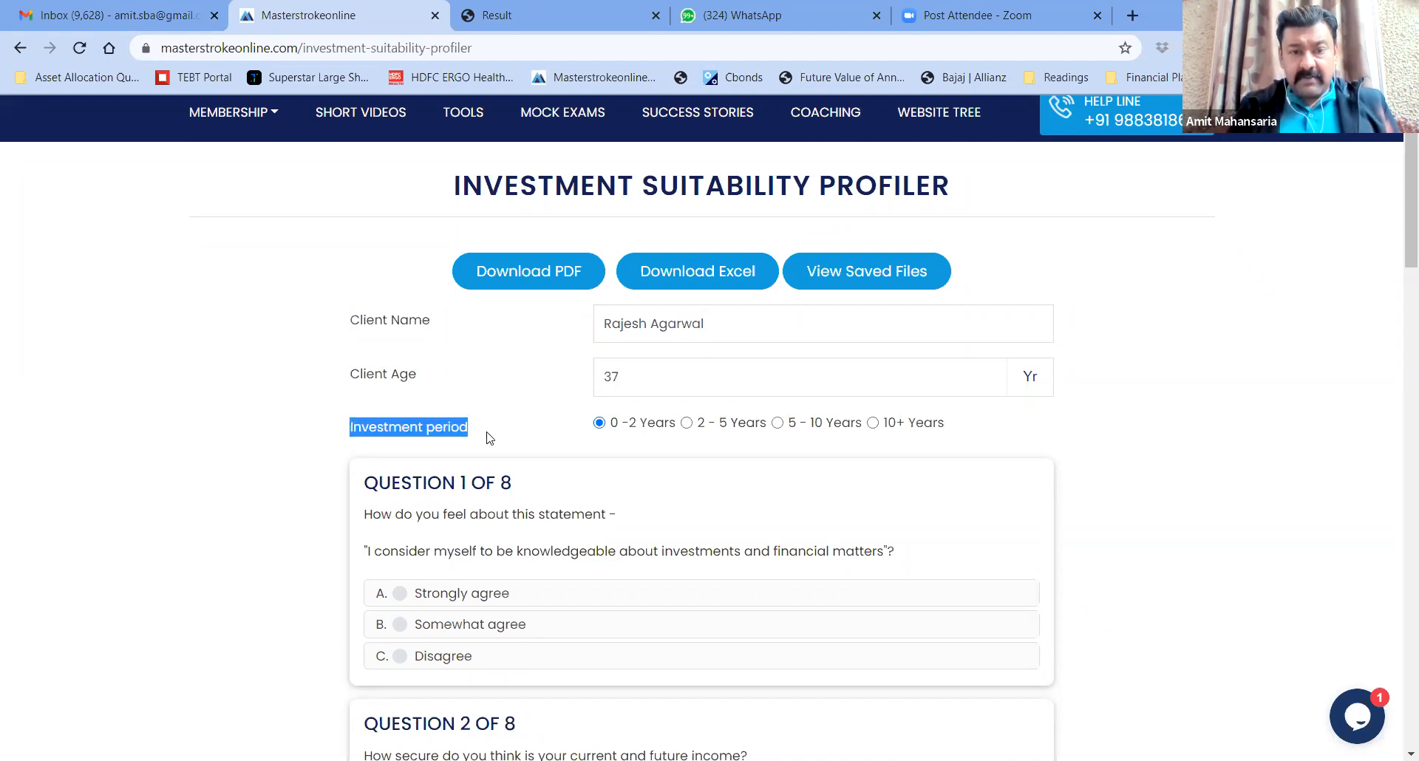
click(488, 439)
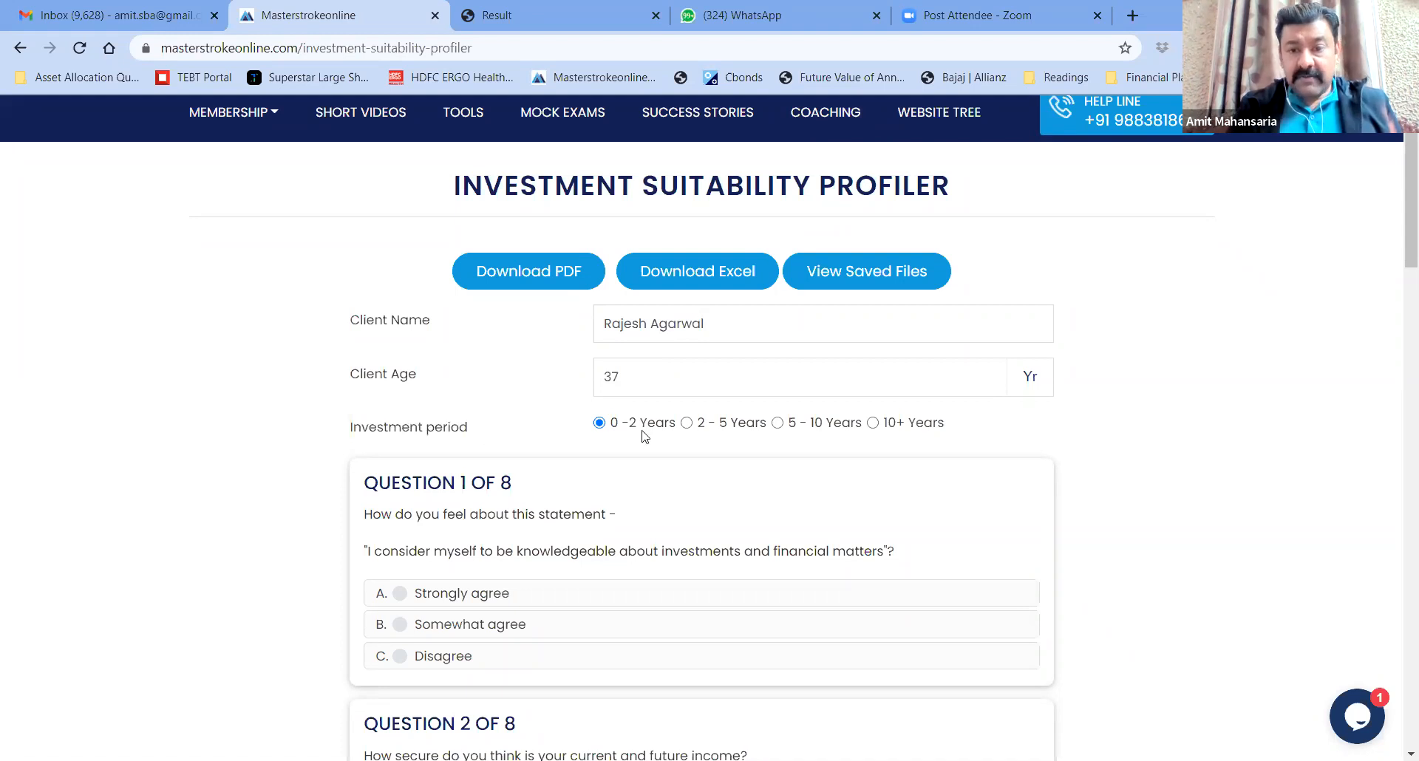
click(776, 426)
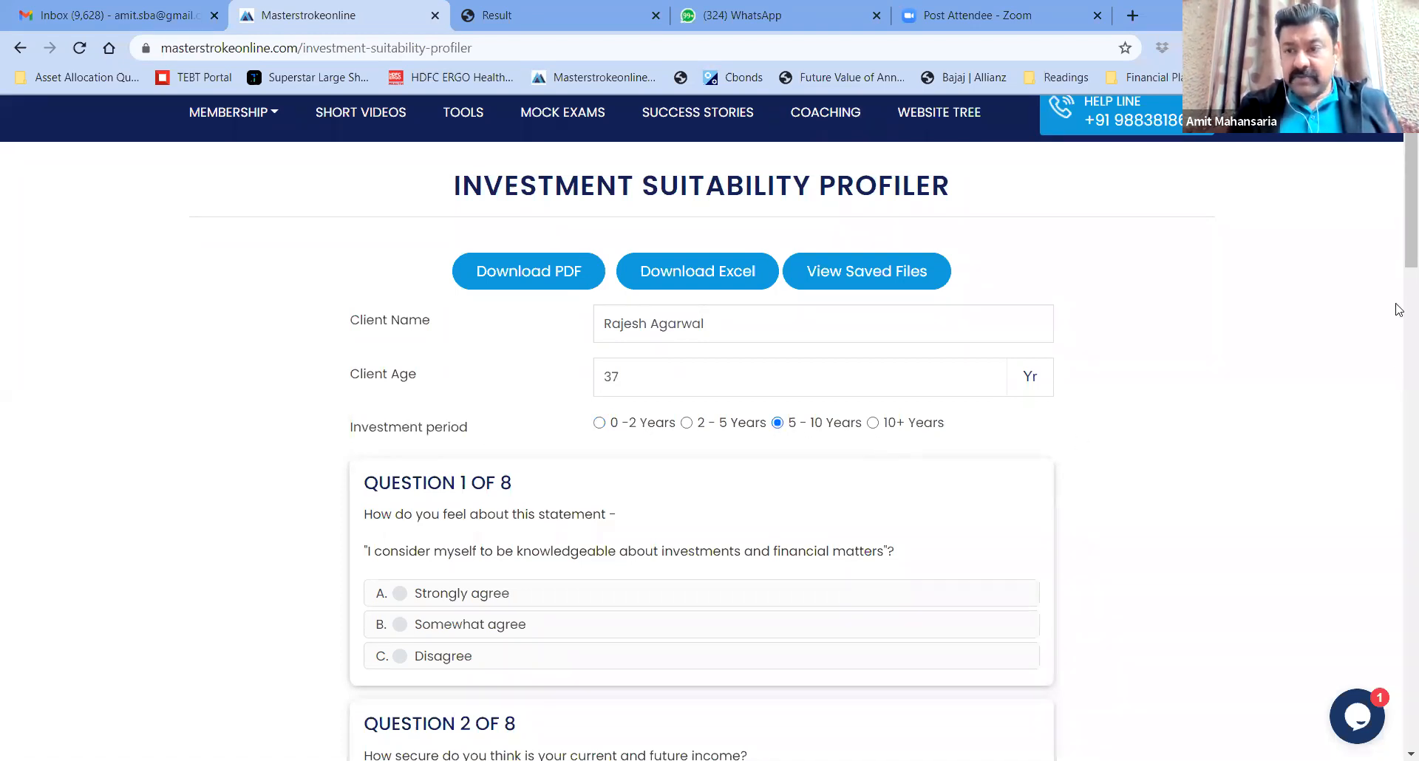
scroll(1398, 241, down, 3)
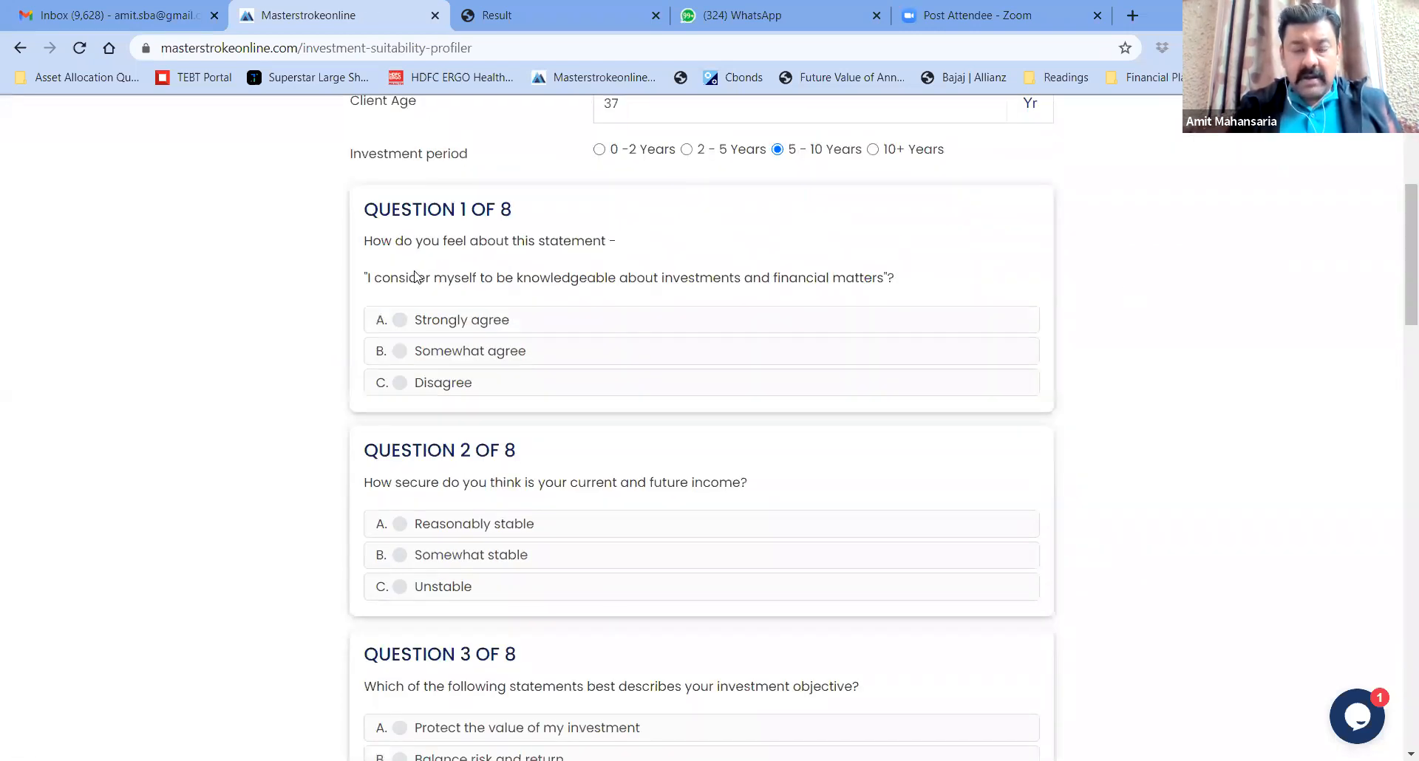
Answer Questions 1–4: Somewhat agree, Reasonably stable, maximise long-term returns, not much savings yet
click(401, 352)
scroll(297, 416, down, 2)
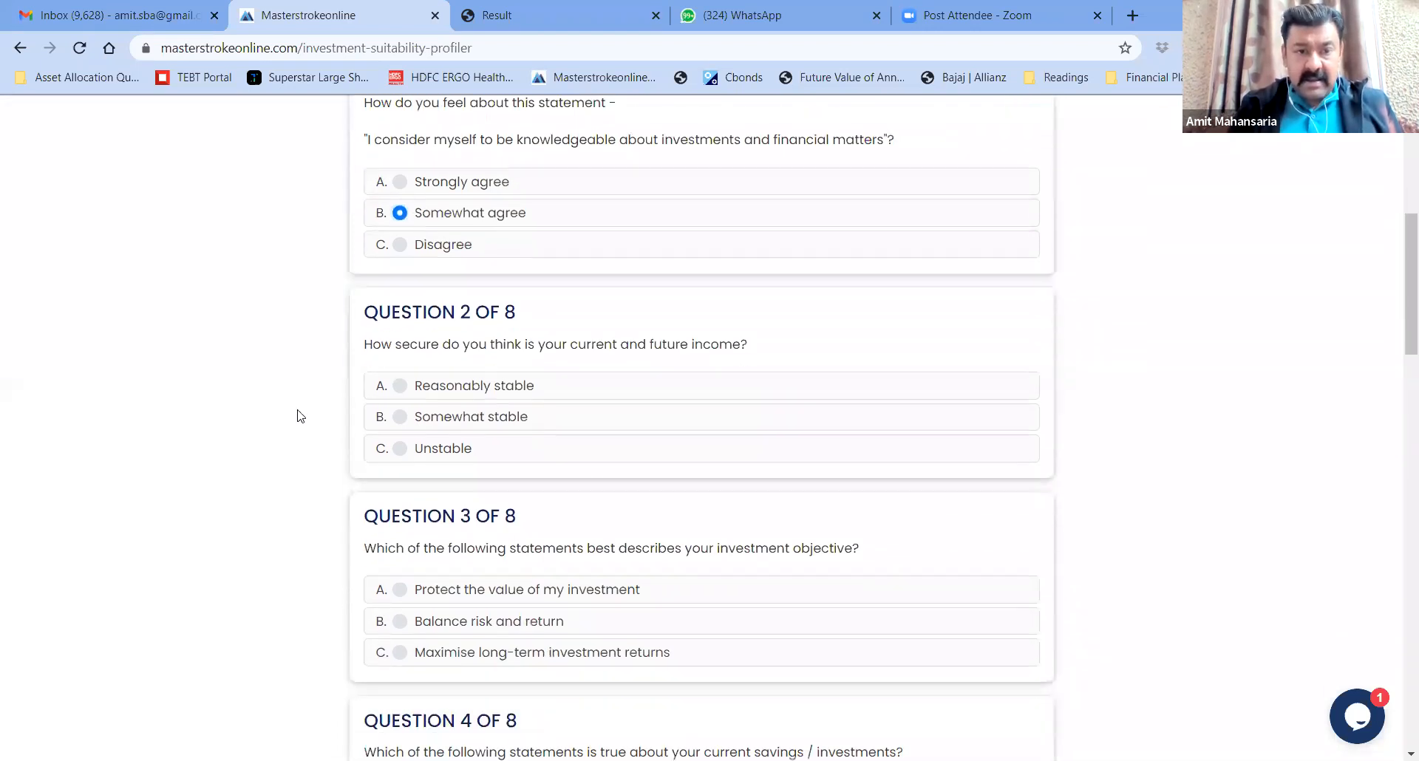
click(403, 381)
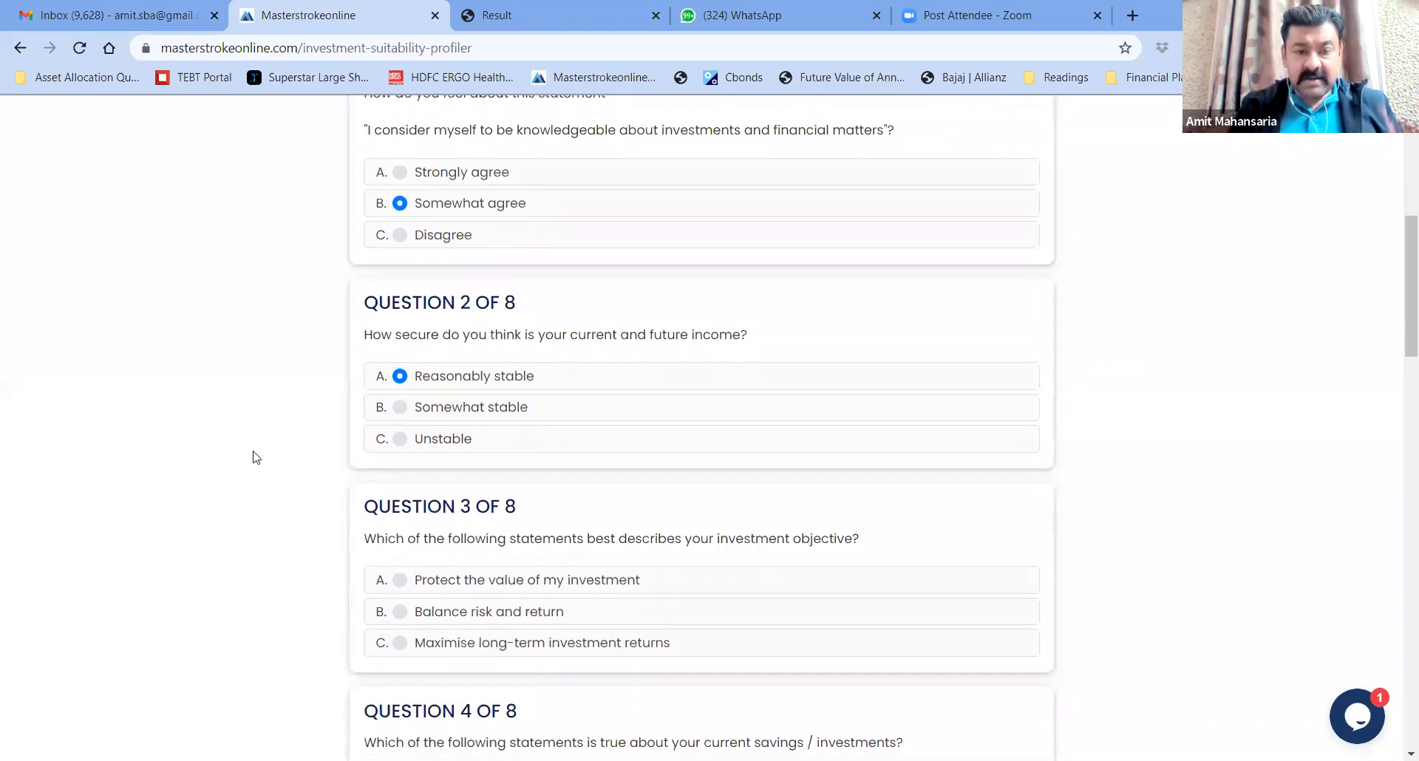
scroll(253, 457, down, 4)
click(403, 385)
scroll(248, 474, down, 2)
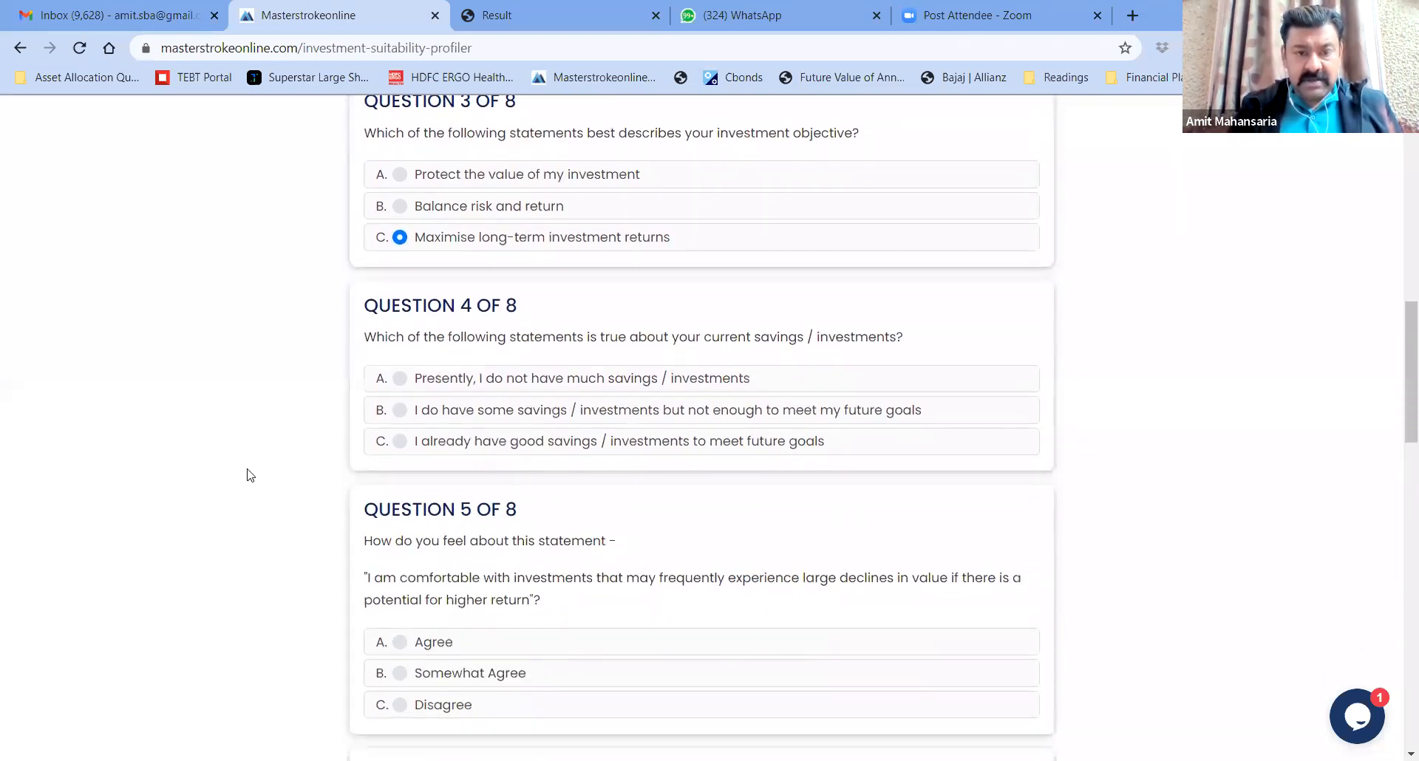
click(399, 342)
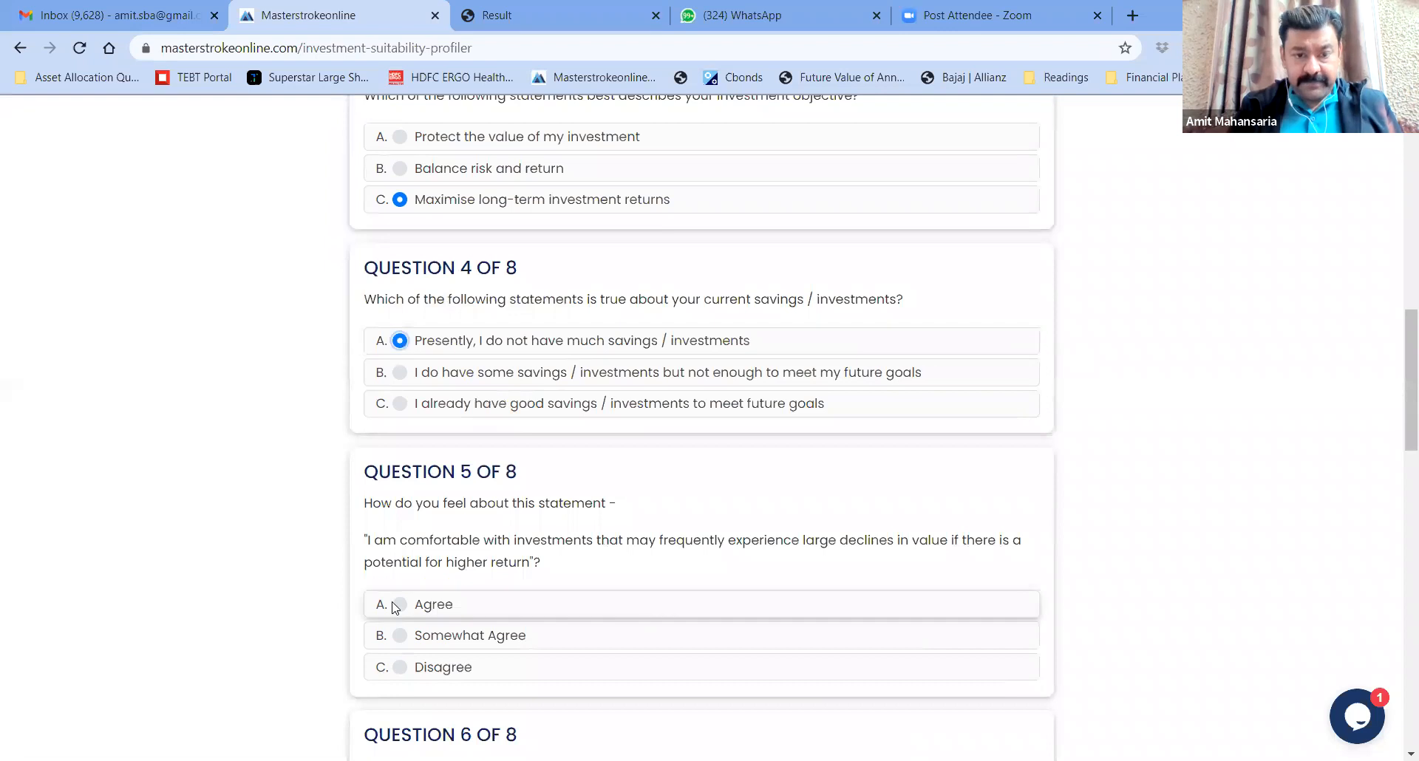
Answer Questions 5–8 (Agree, 10%/15%/(7%), comfortable with EMI, I am comfortable) and submit
click(397, 606)
scroll(260, 595, down, 4)
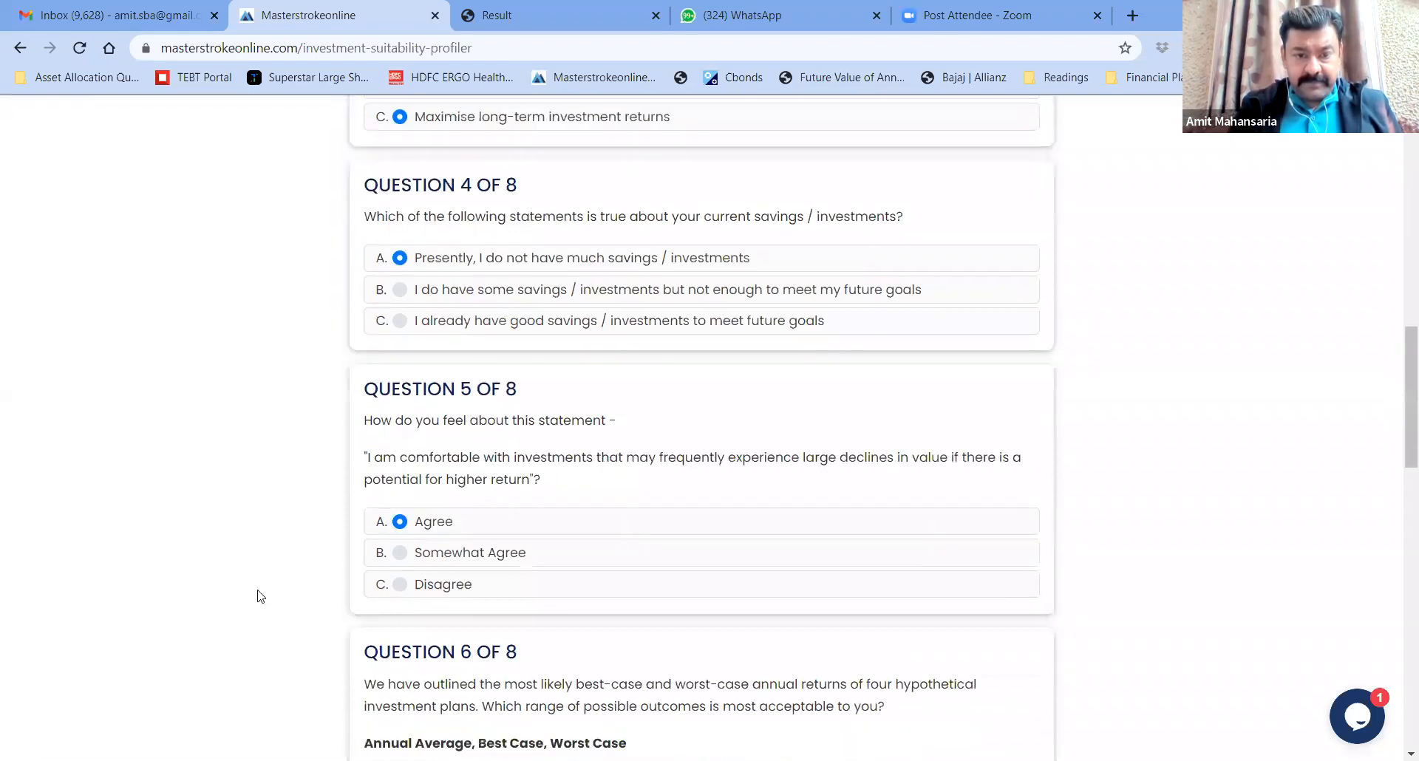
click(392, 598)
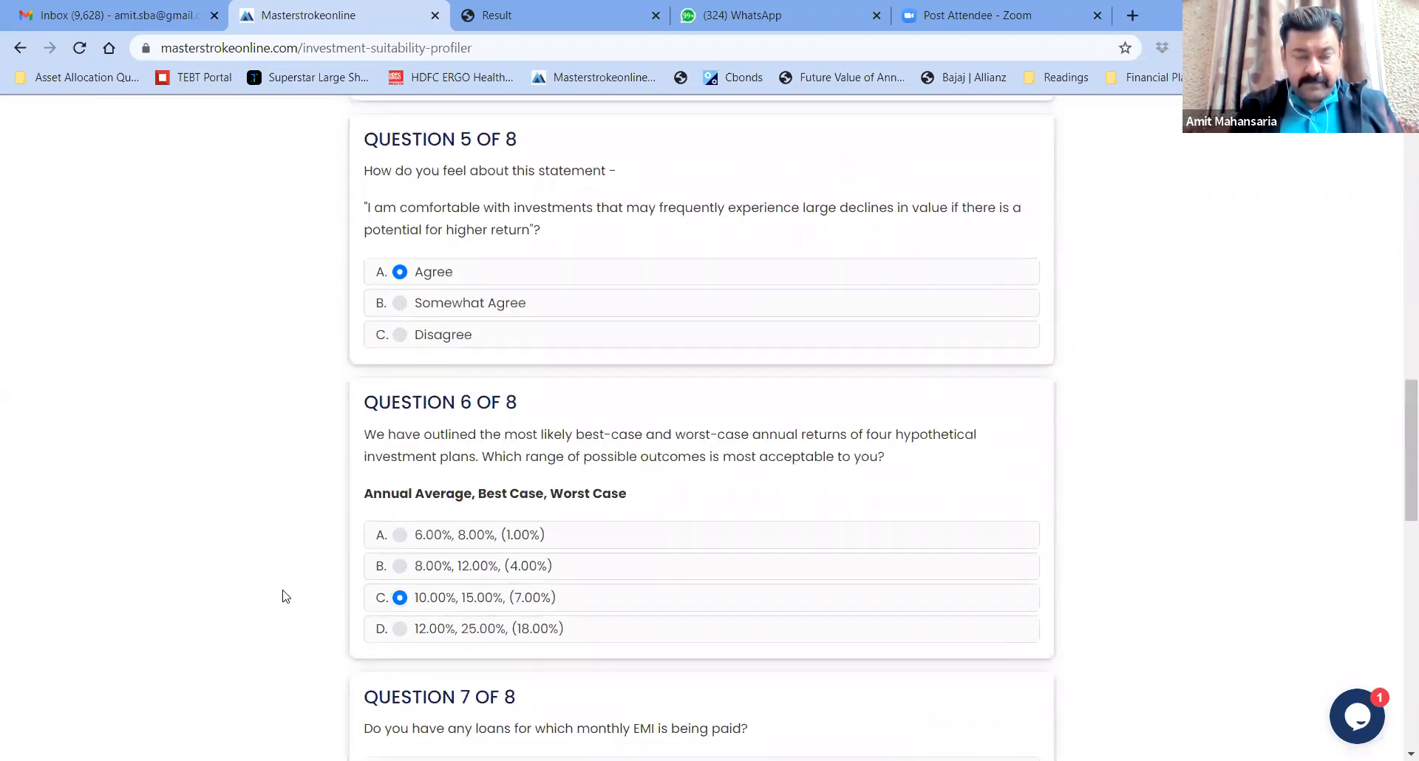
scroll(284, 595, down, 1)
scroll(284, 596, down, 3)
click(397, 542)
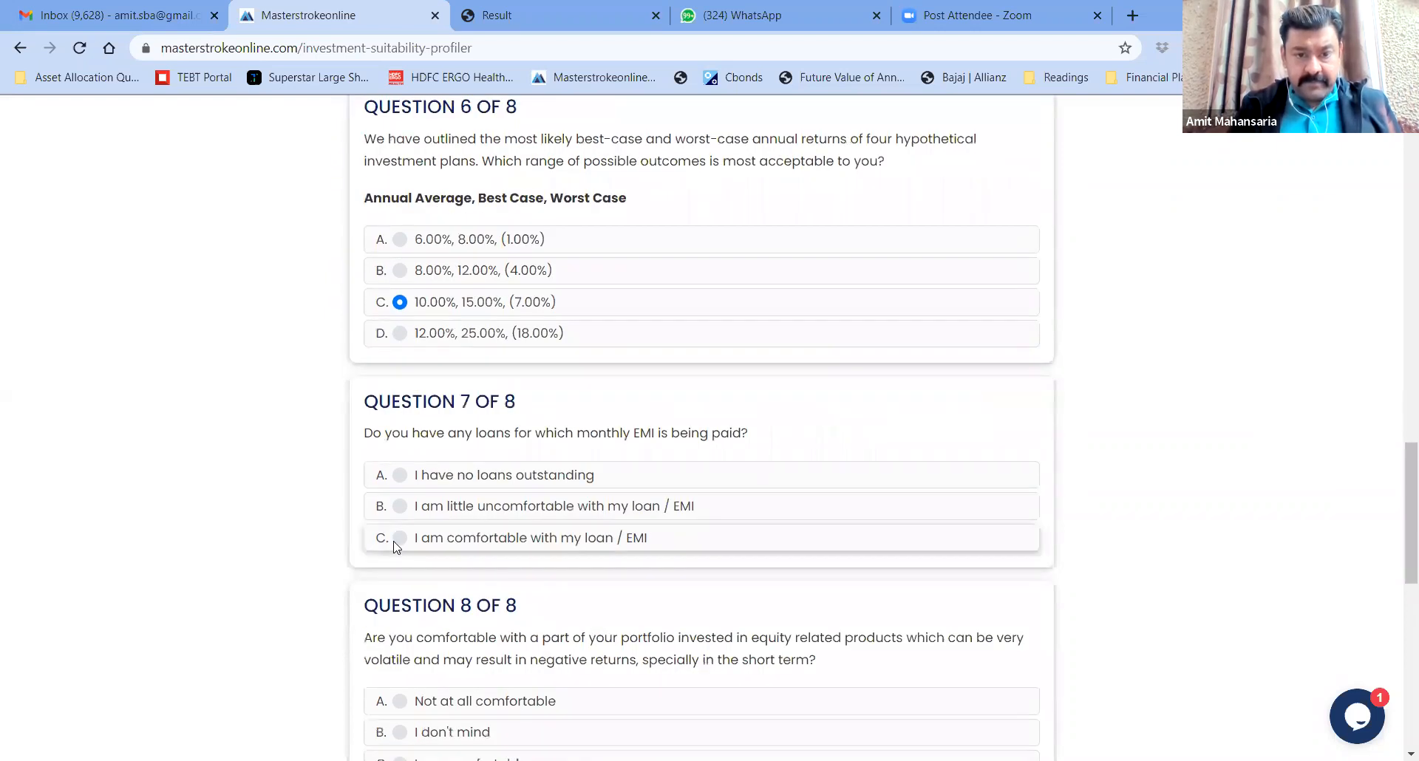
scroll(248, 577, down, 4)
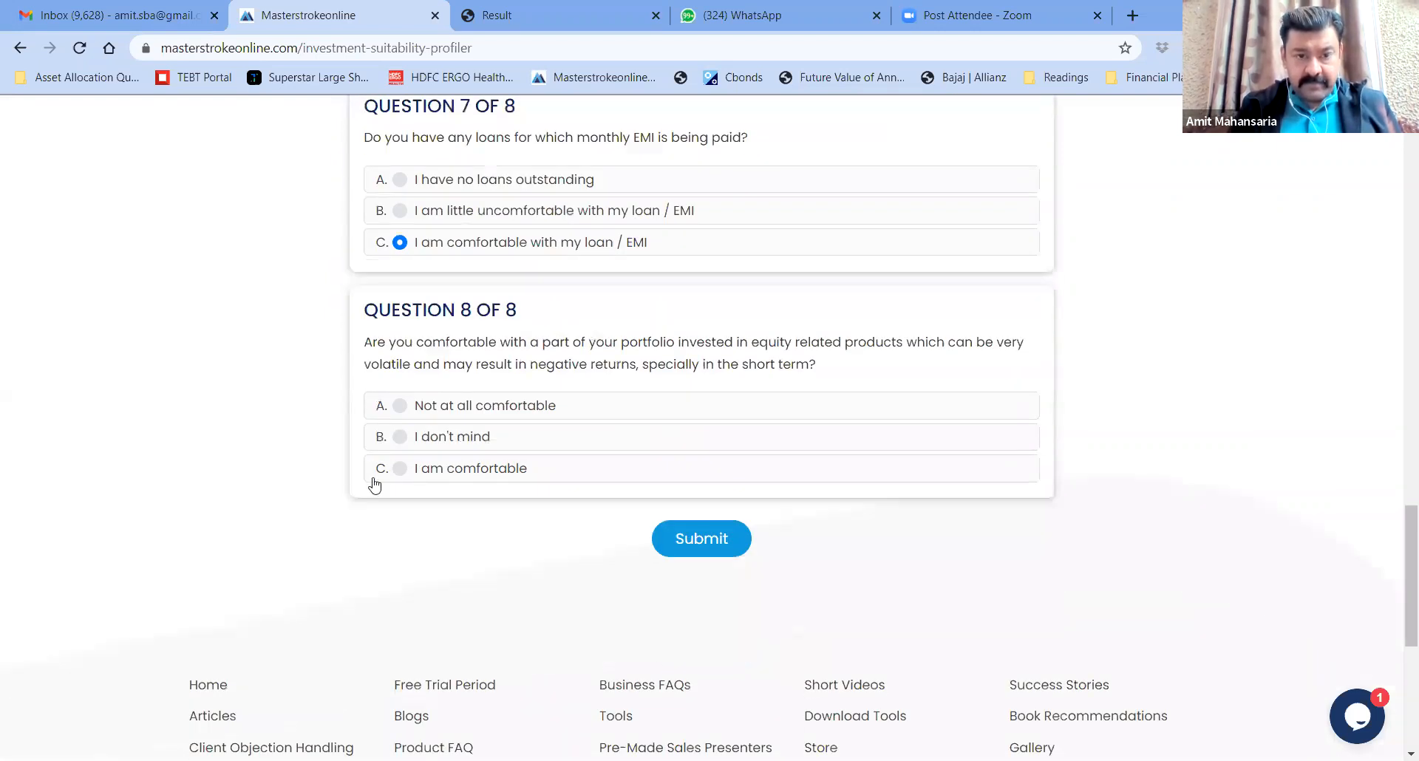
click(400, 468)
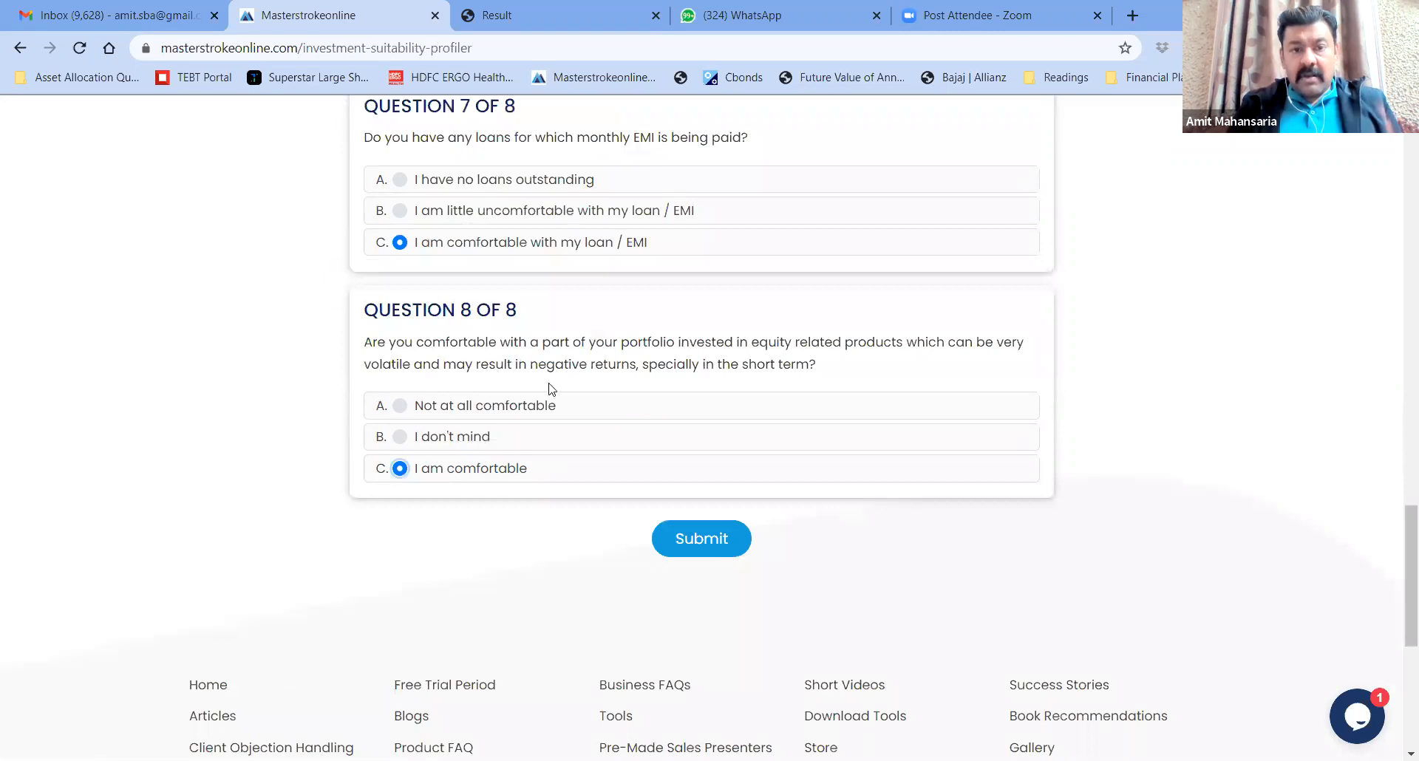
click(697, 545)
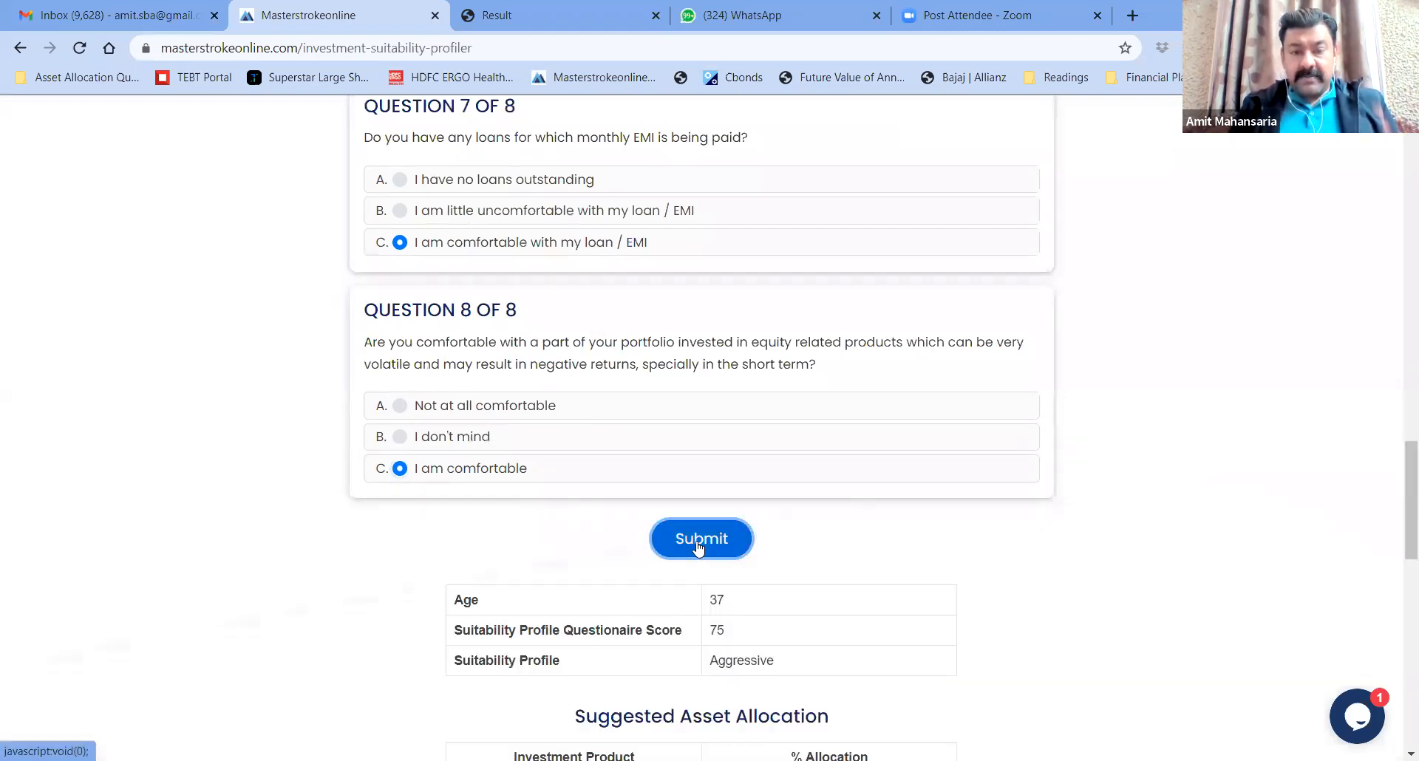
Review the score of 75, the Aggressive profile and the suggested Gold/Debt/equity allocation
scroll(316, 581, down, 1)
scroll(316, 582, down, 4)
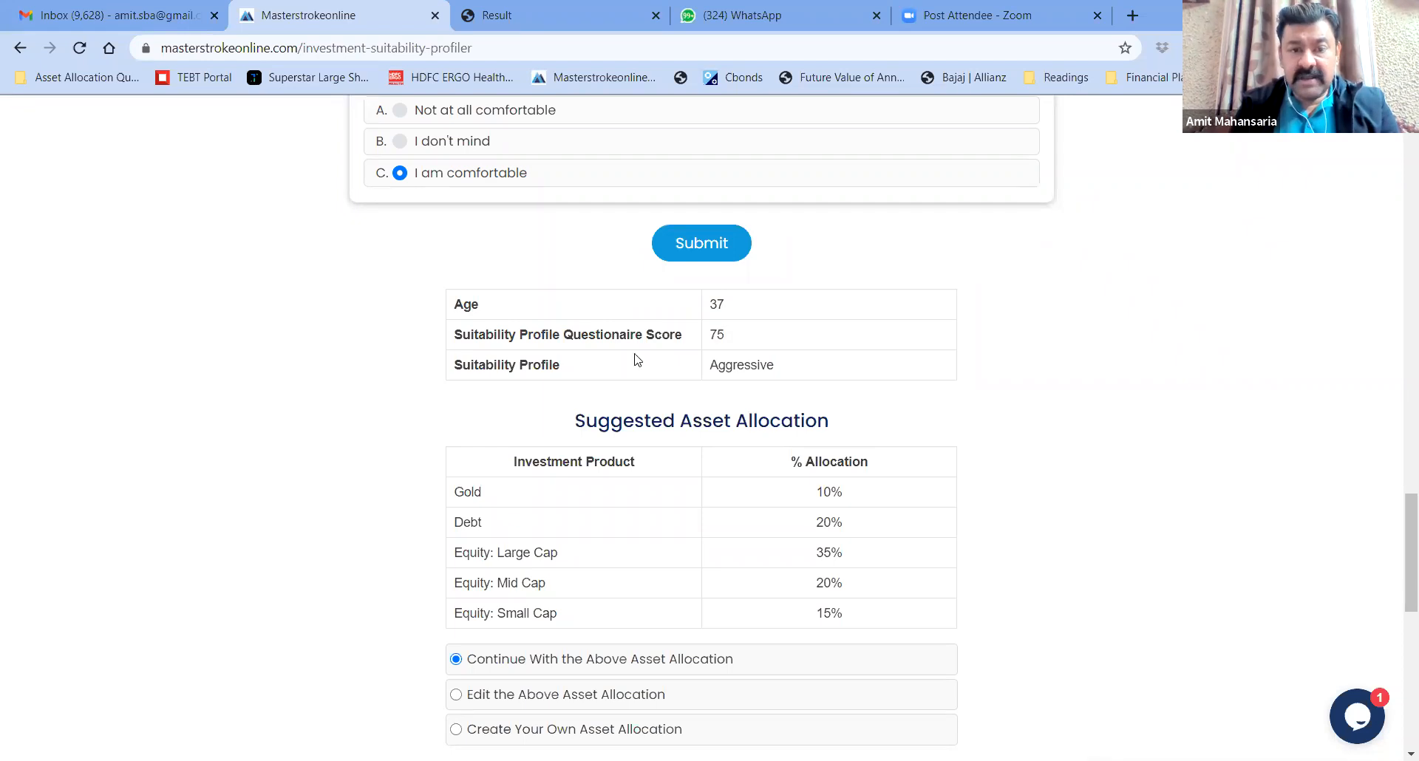
drag(723, 367, 814, 371)
click(822, 373)
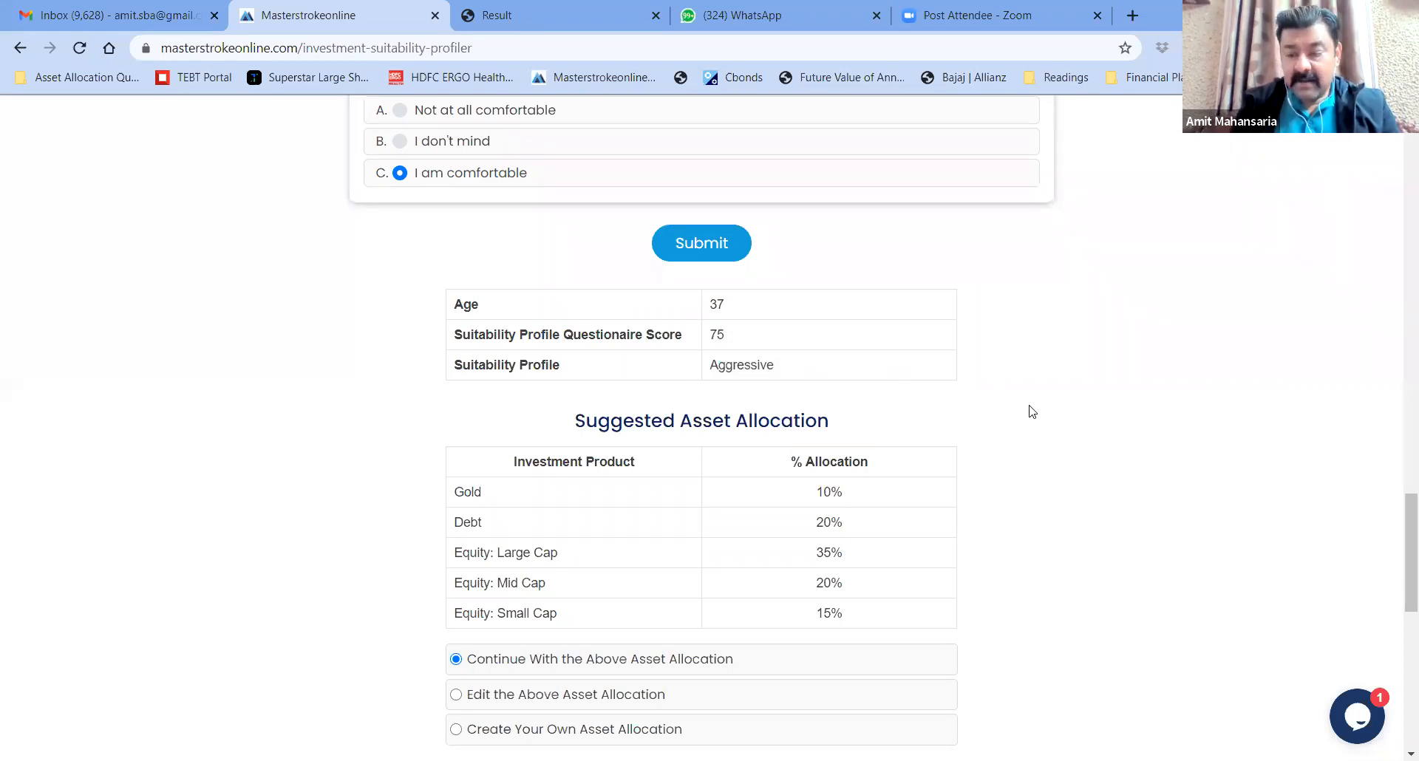
scroll(1032, 412, down, 2)
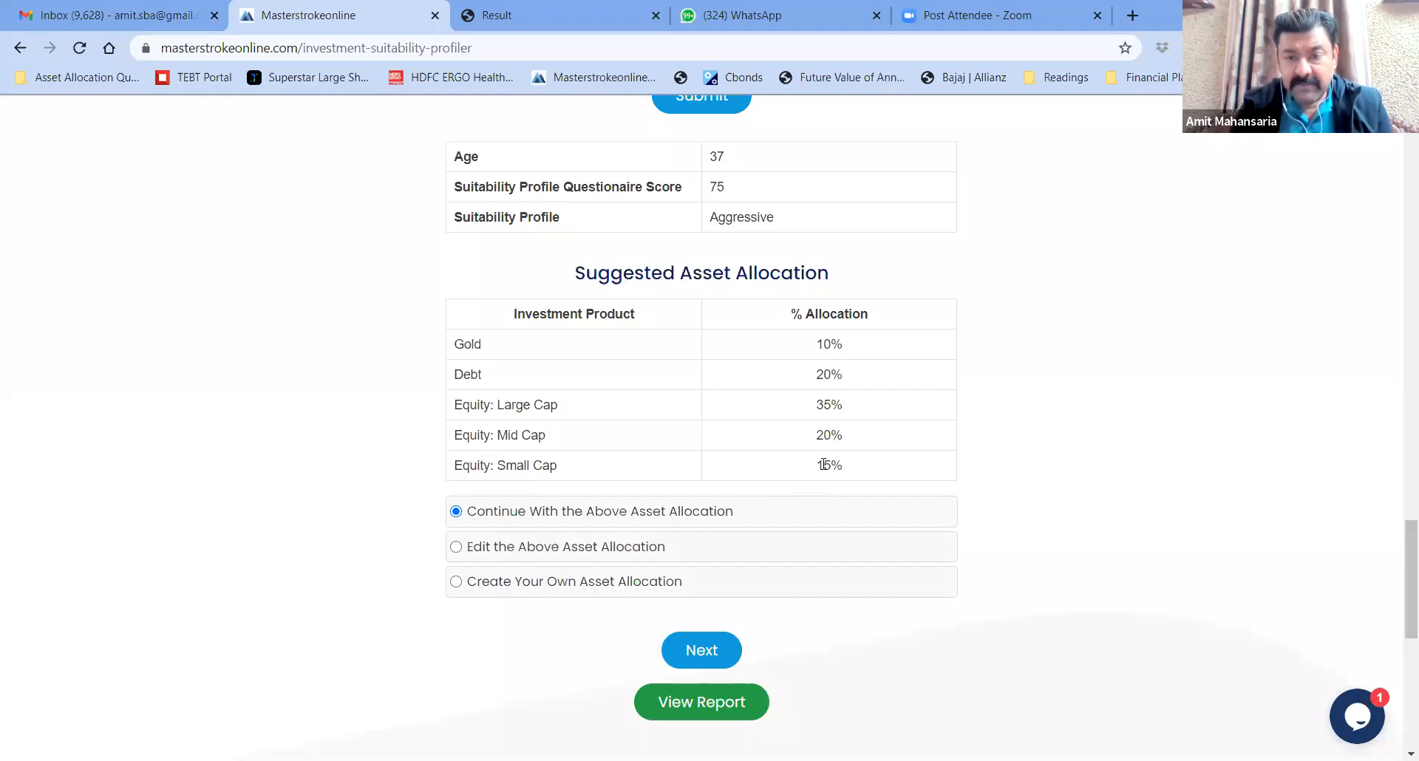
Choose to continue with the suggested Gold 10%, Debt 20% allocation unchanged
scroll(1023, 458, down, 2)
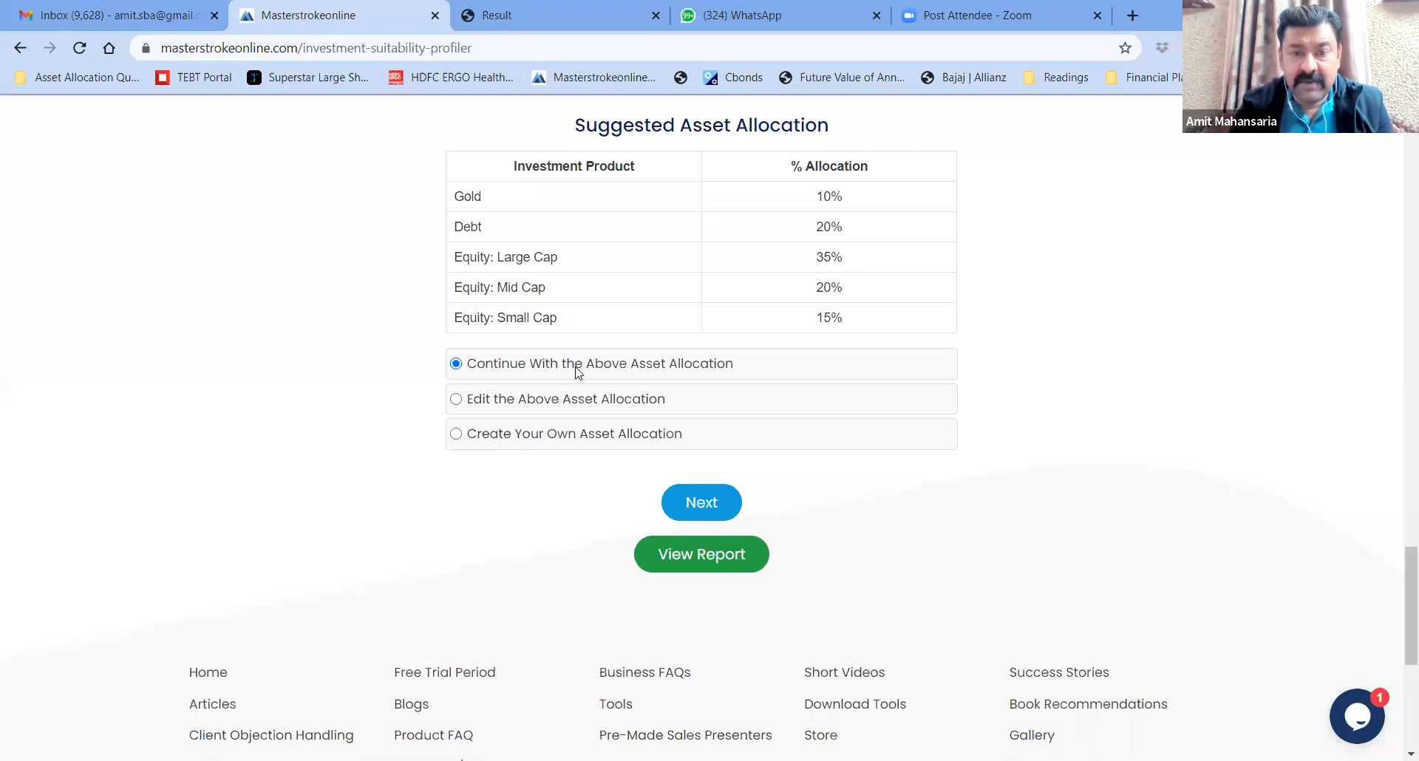
click(703, 506)
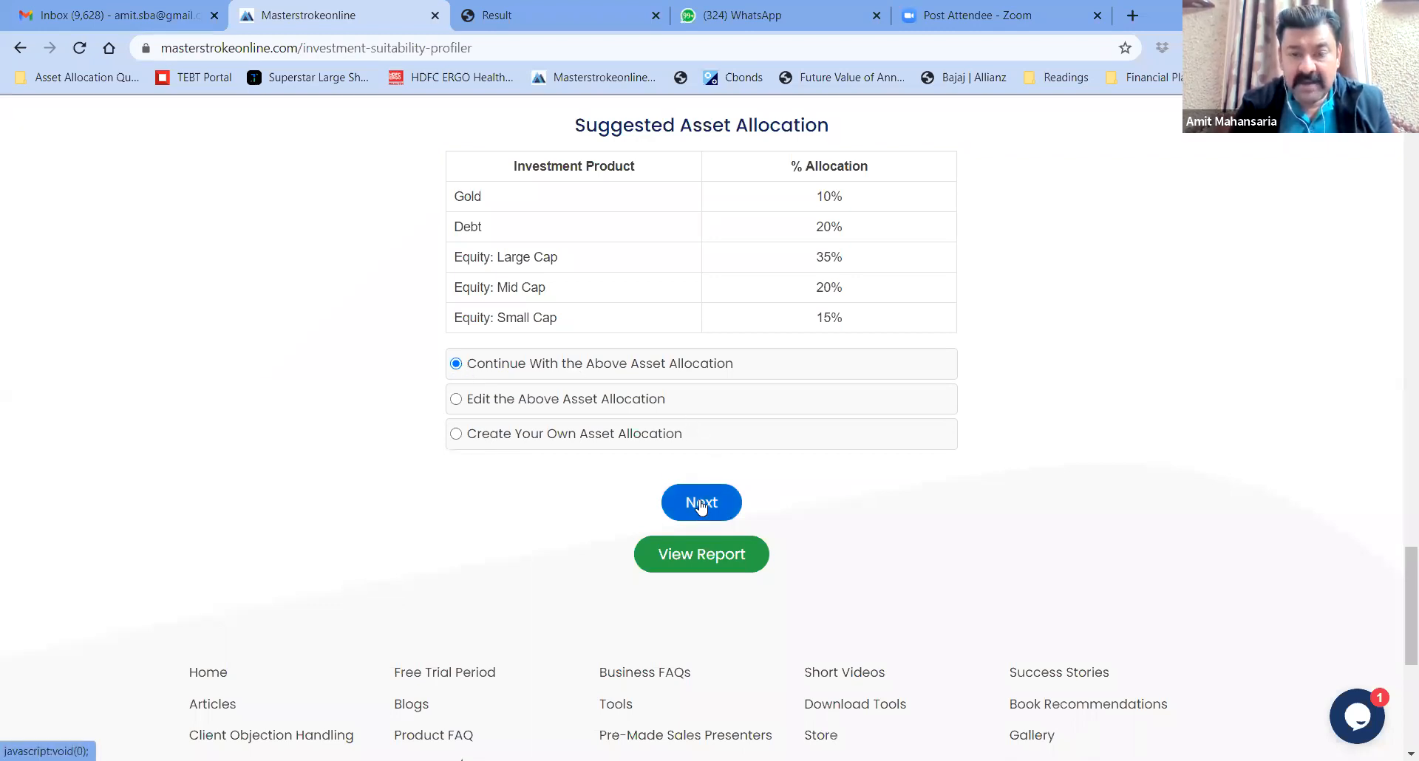
Display past performance: portfolio returns 5.79%, 3.35%, 6.73% and 6.55% over 1–10 years
scroll(341, 447, down, 3)
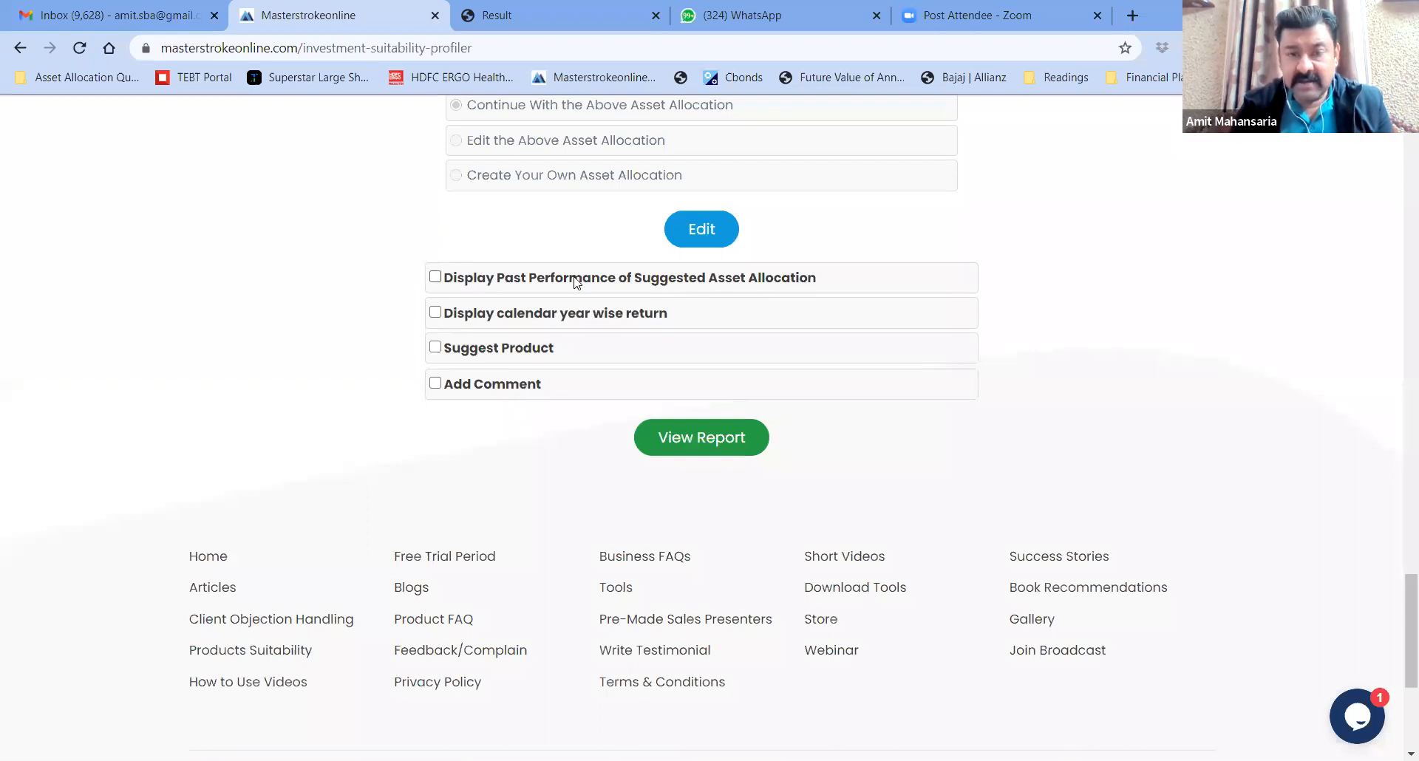
click(436, 278)
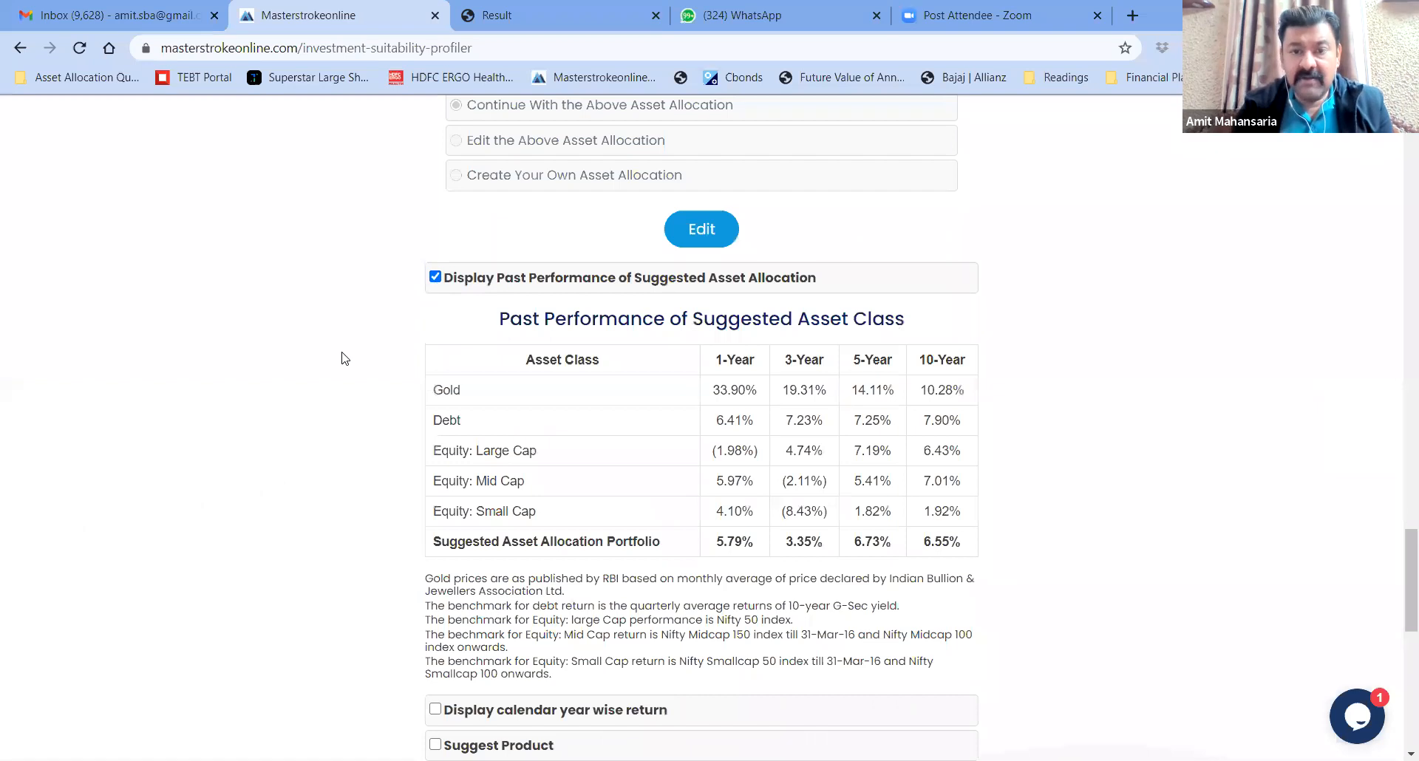
scroll(341, 358, down, 2)
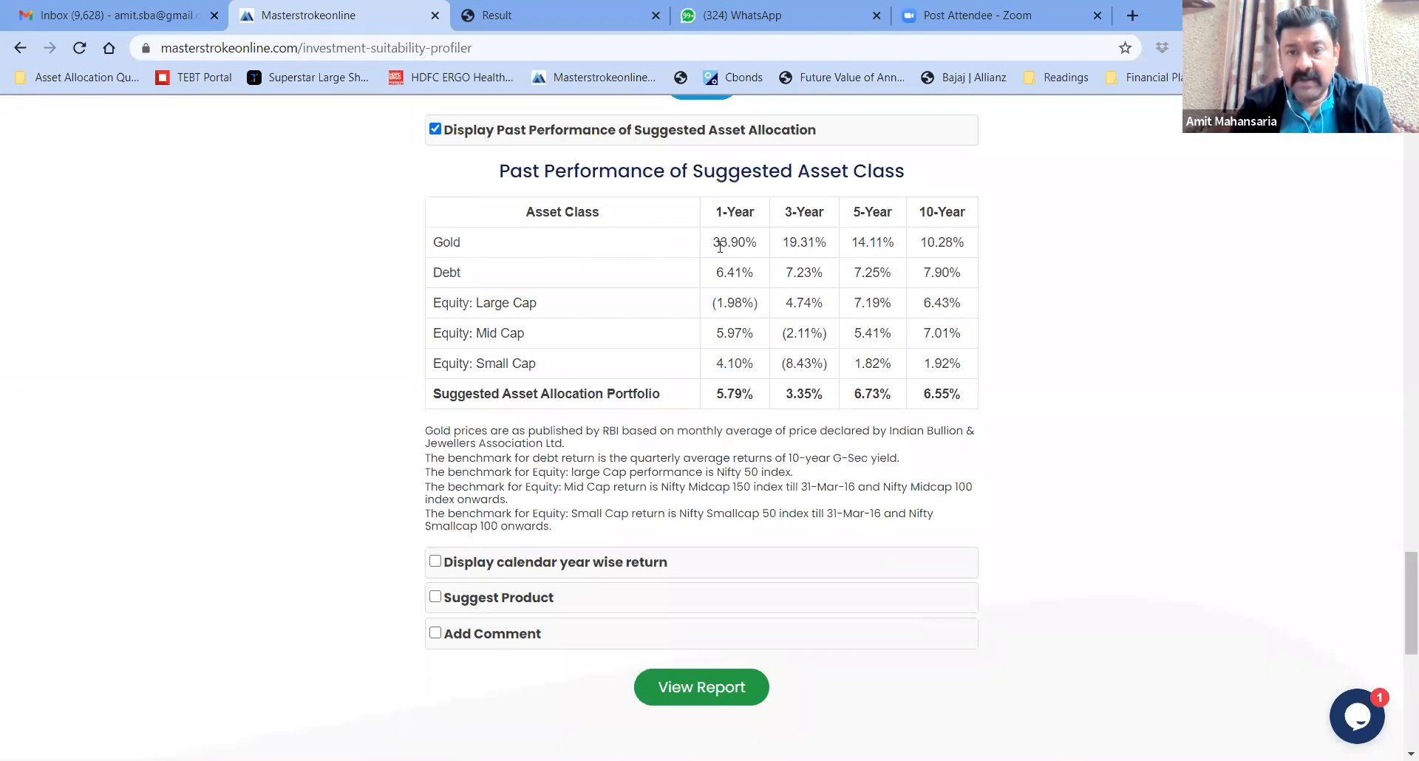
drag(725, 244, 738, 246)
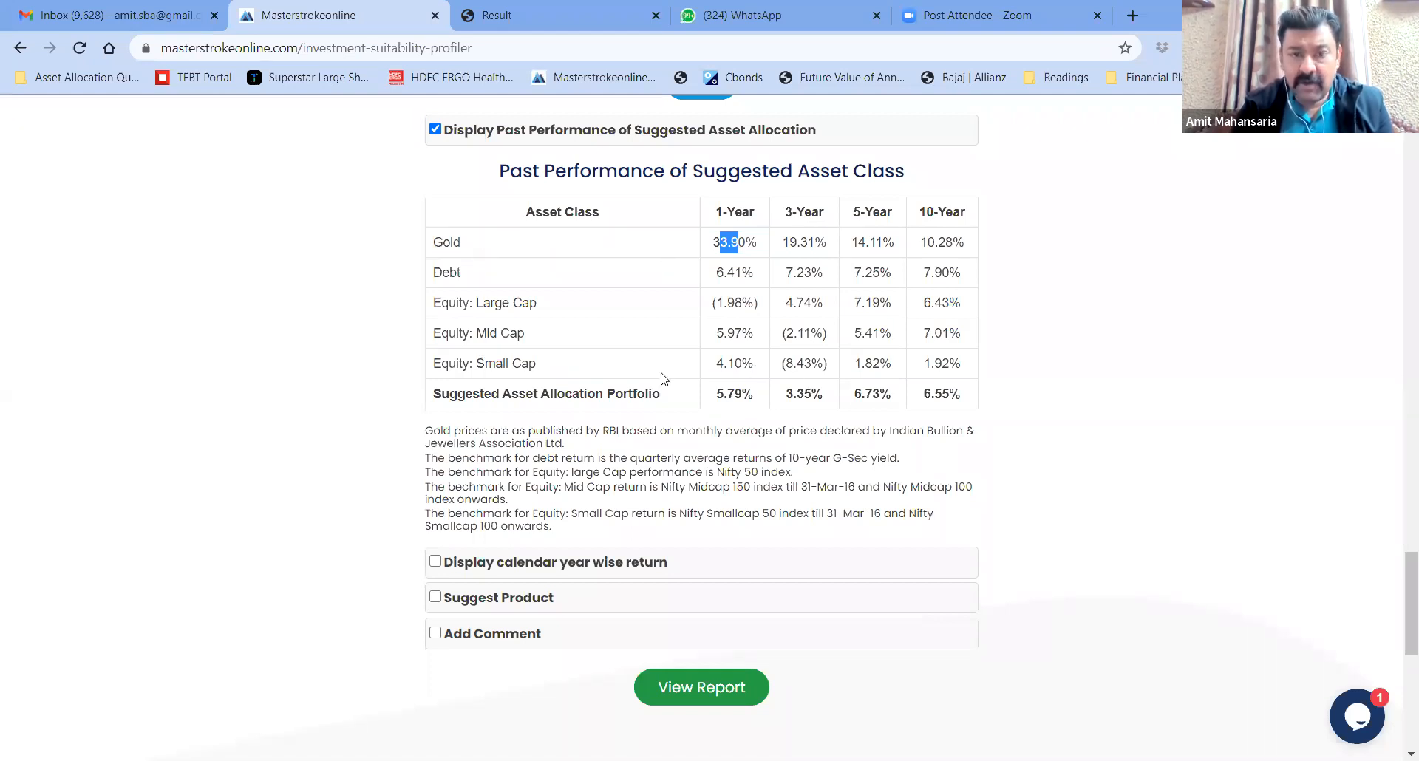
drag(437, 394, 669, 402)
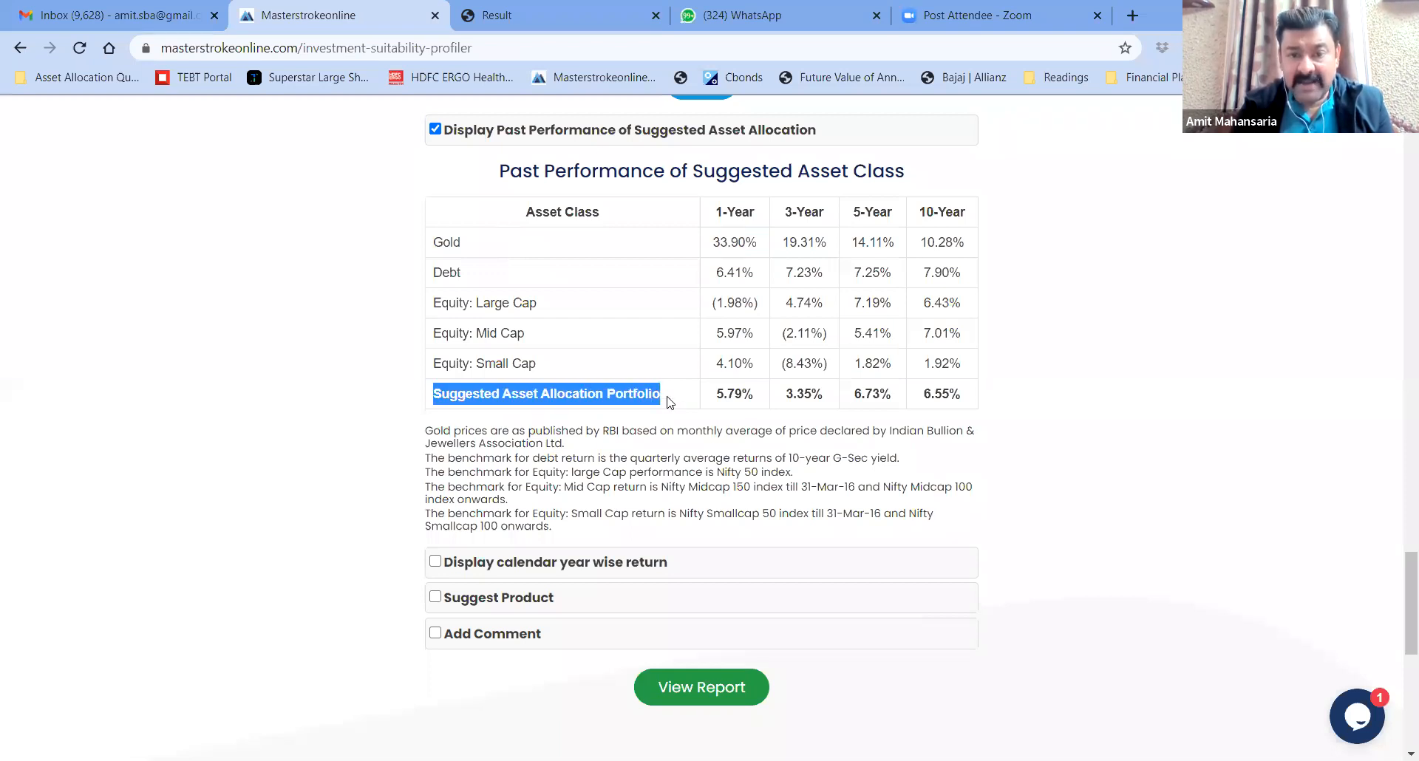
click(669, 402)
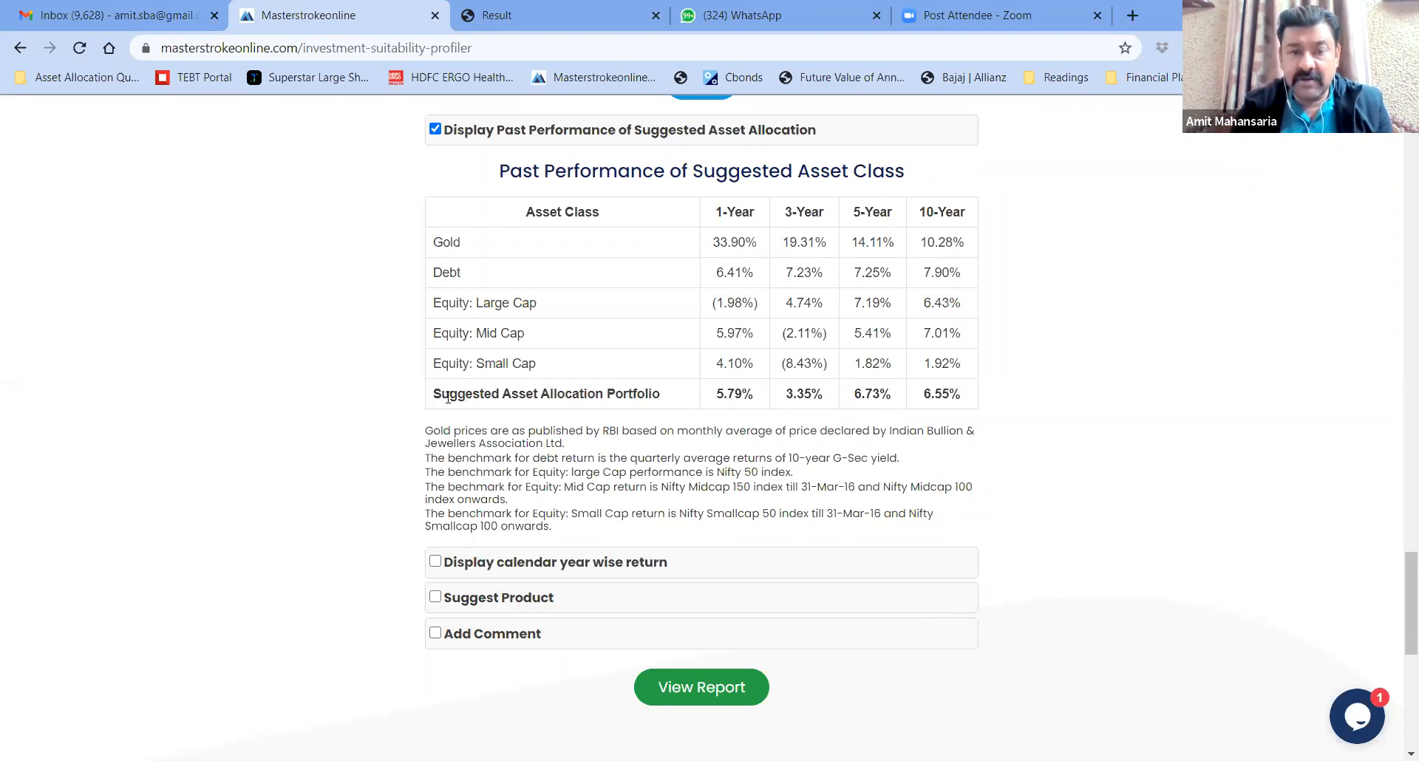
drag(434, 398, 573, 411)
click(568, 399)
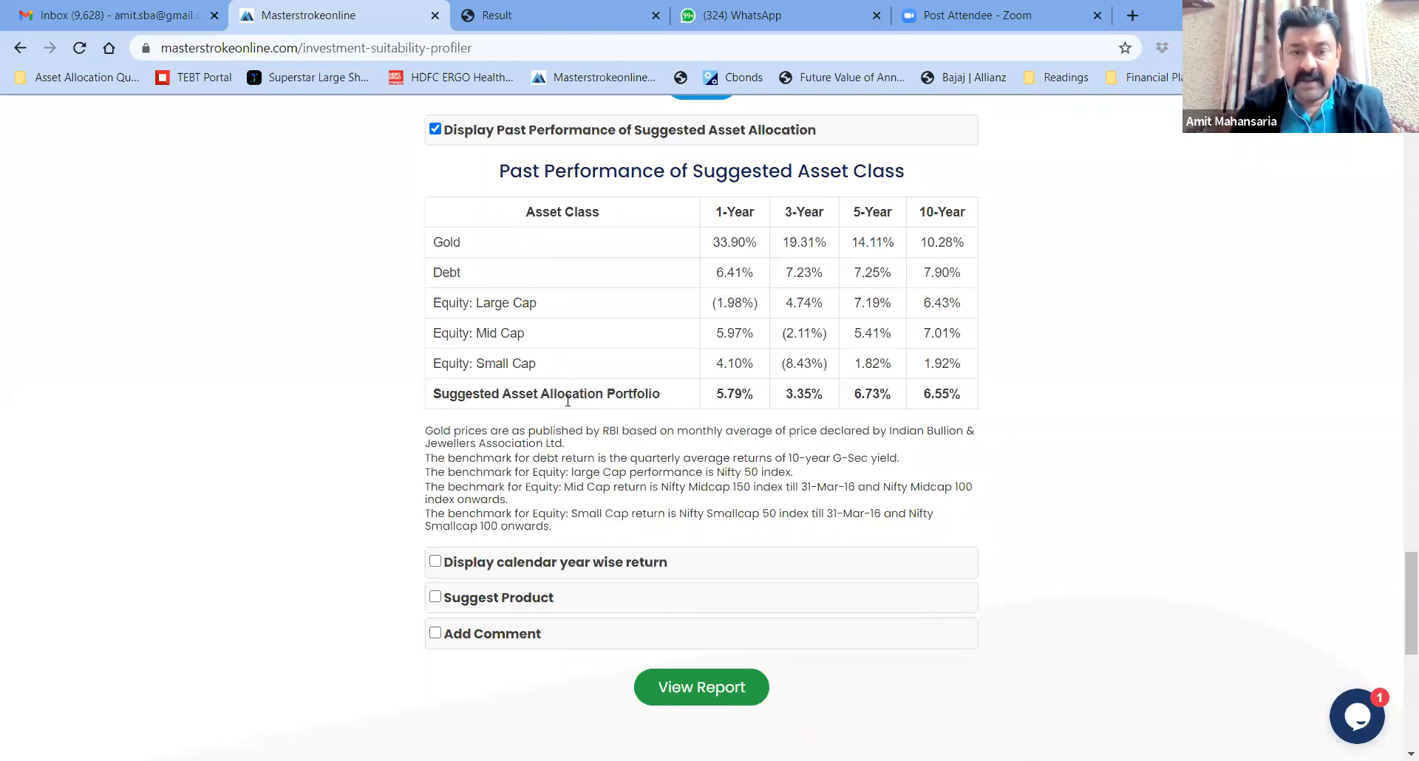
scroll(371, 418, up, 3)
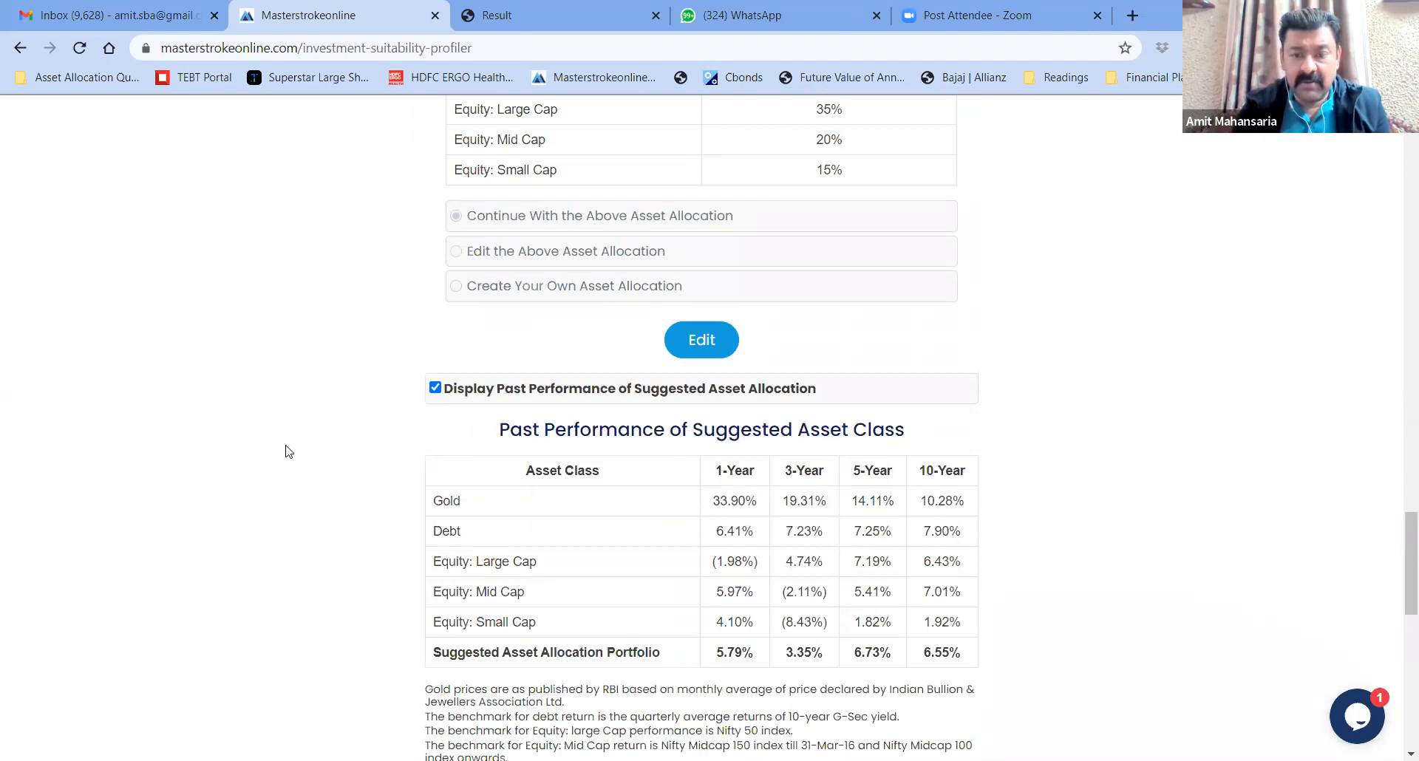
scroll(288, 450, down, 2)
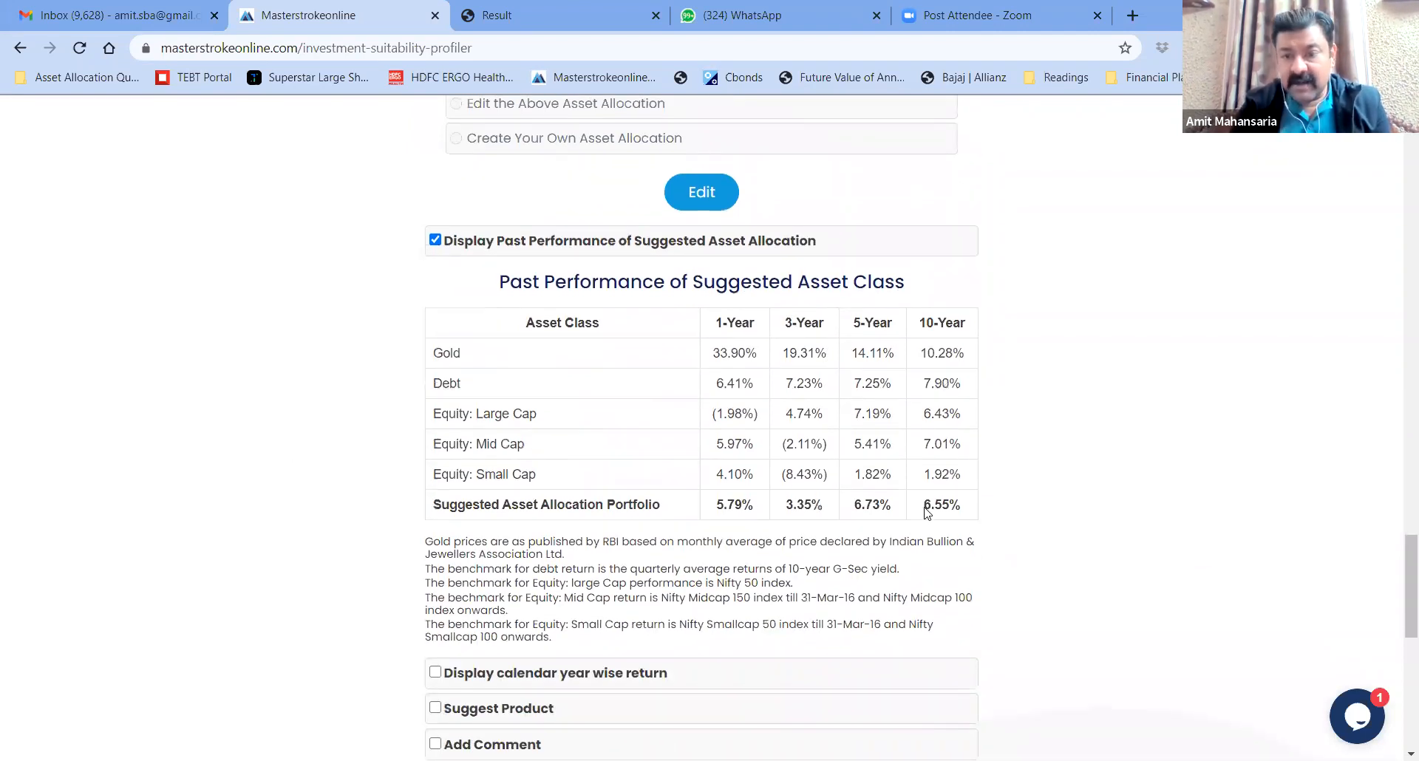
drag(924, 508, 978, 511)
click(978, 511)
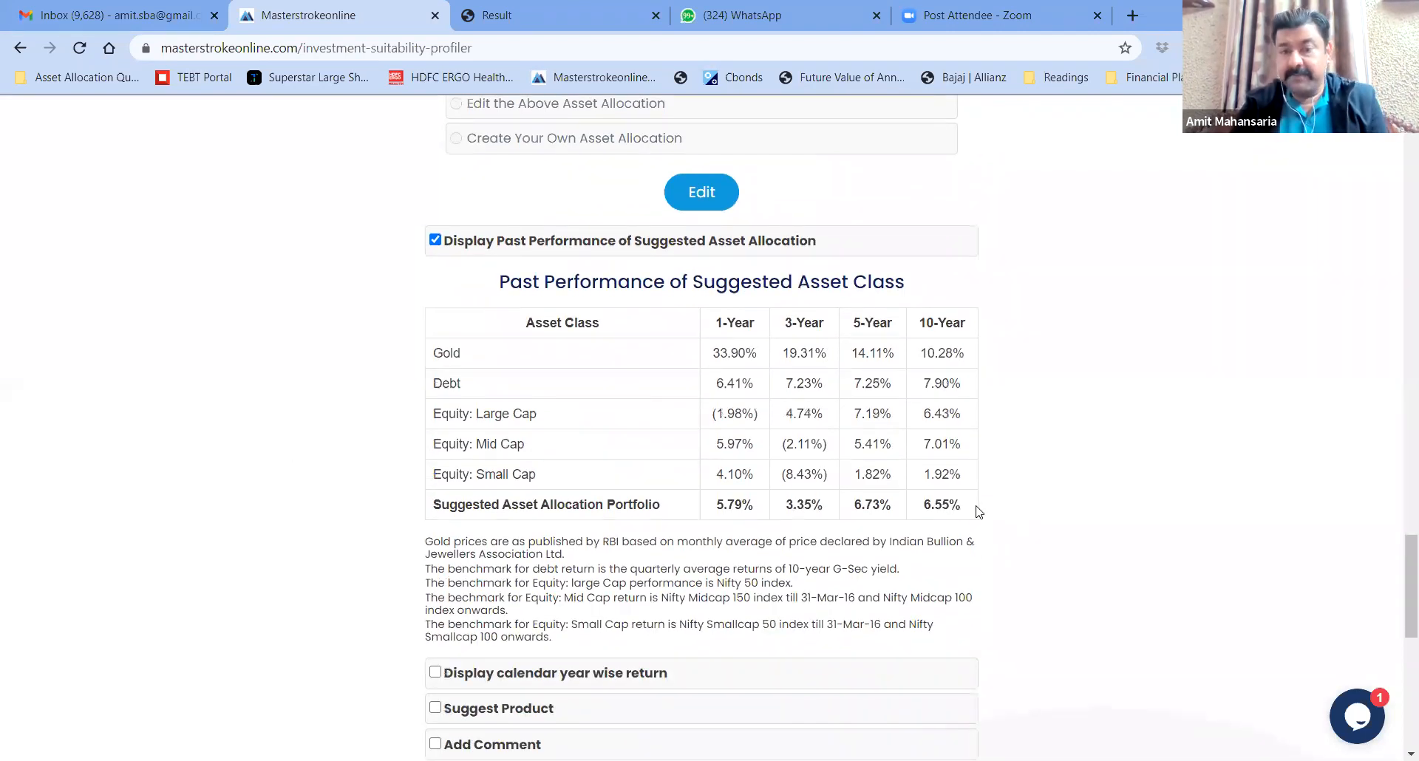
scroll(1031, 514, down, 4)
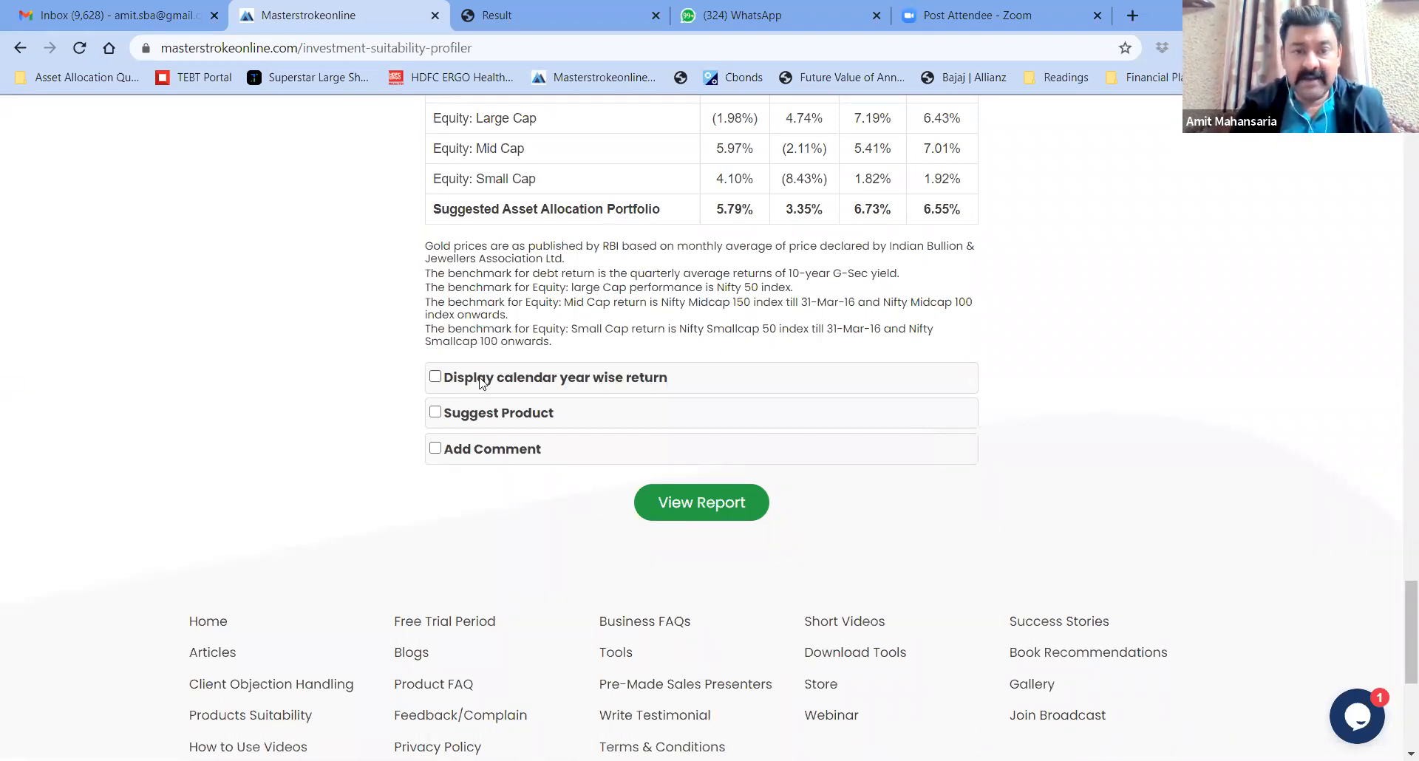
Display calendar-year returns per asset class for 2010 through 2019
click(435, 377)
scroll(353, 401, down, 3)
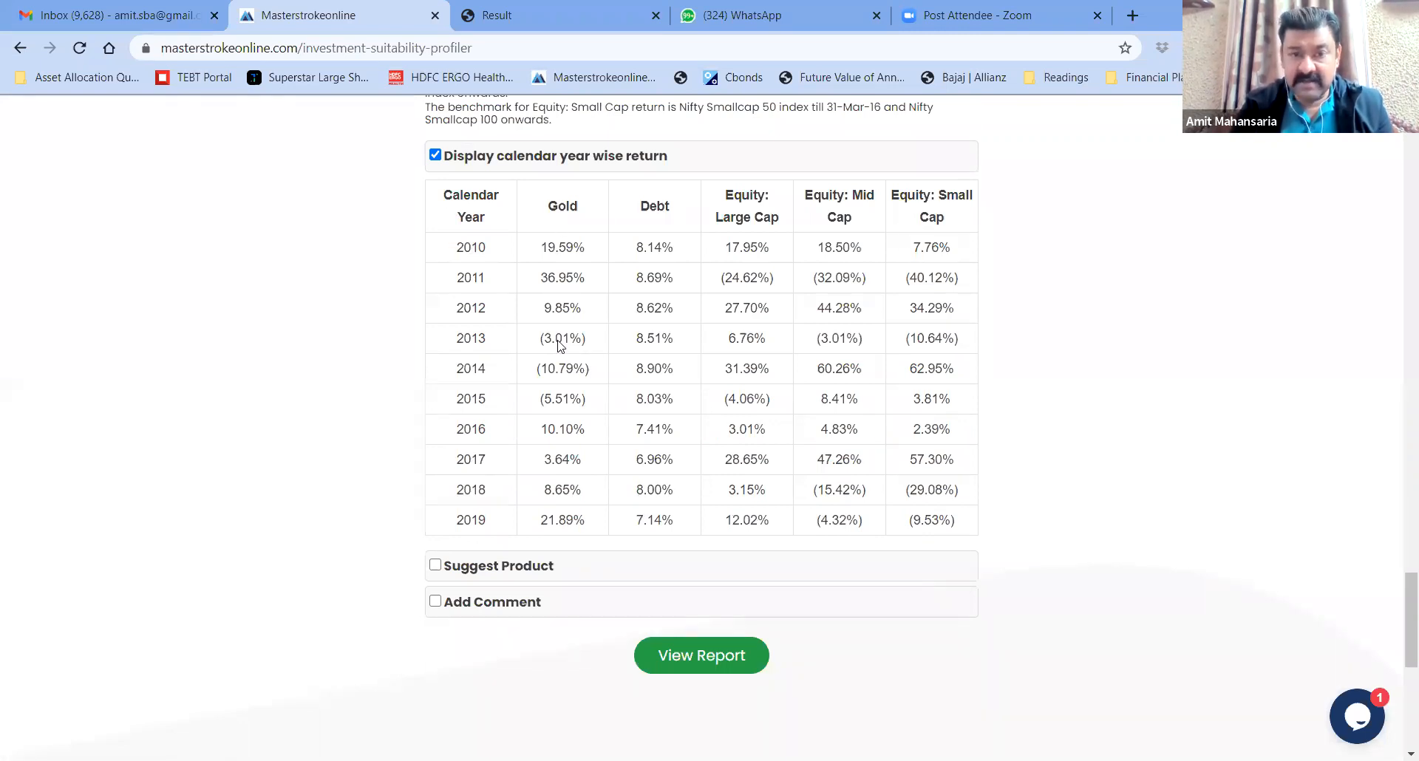
double_click(458, 247)
click(507, 247)
double_click(458, 280)
click(507, 285)
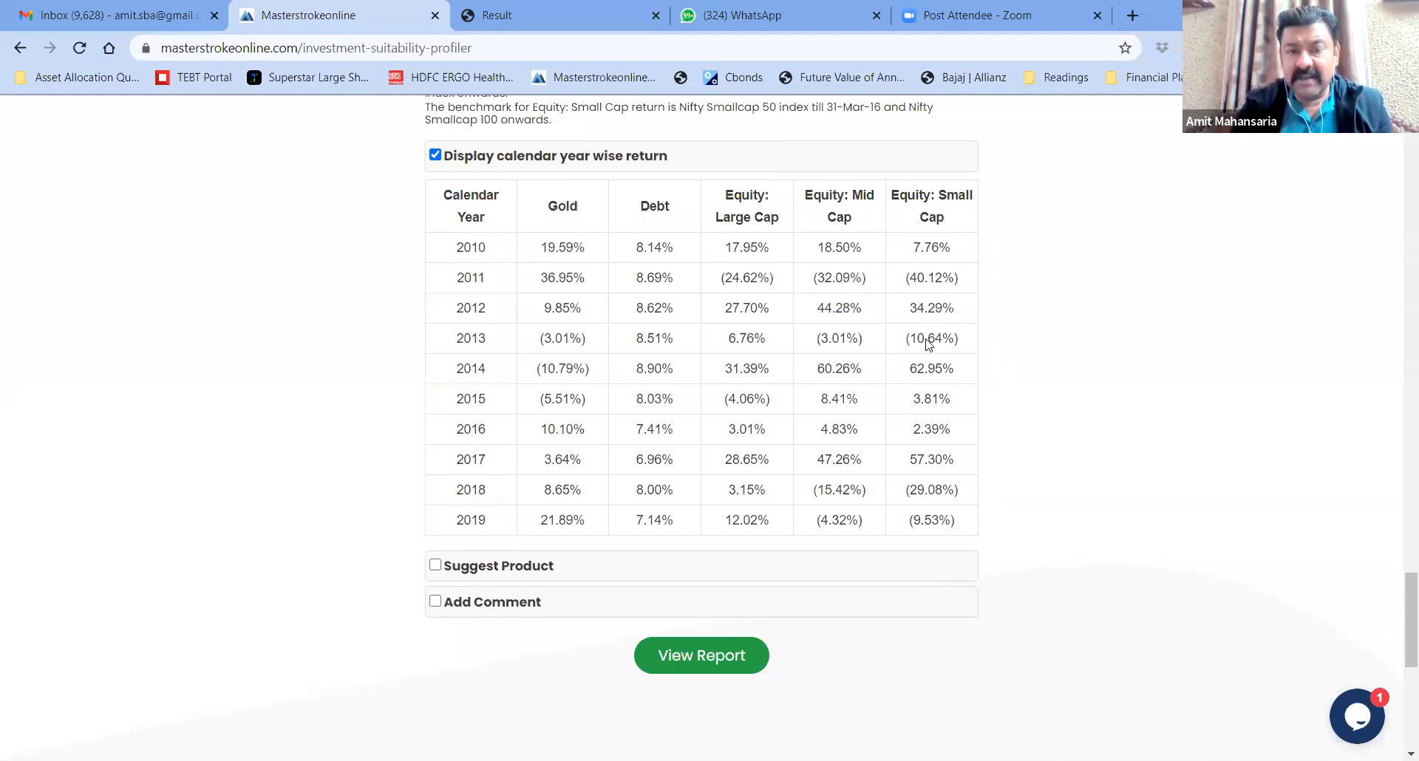
scroll(1033, 427, down, 3)
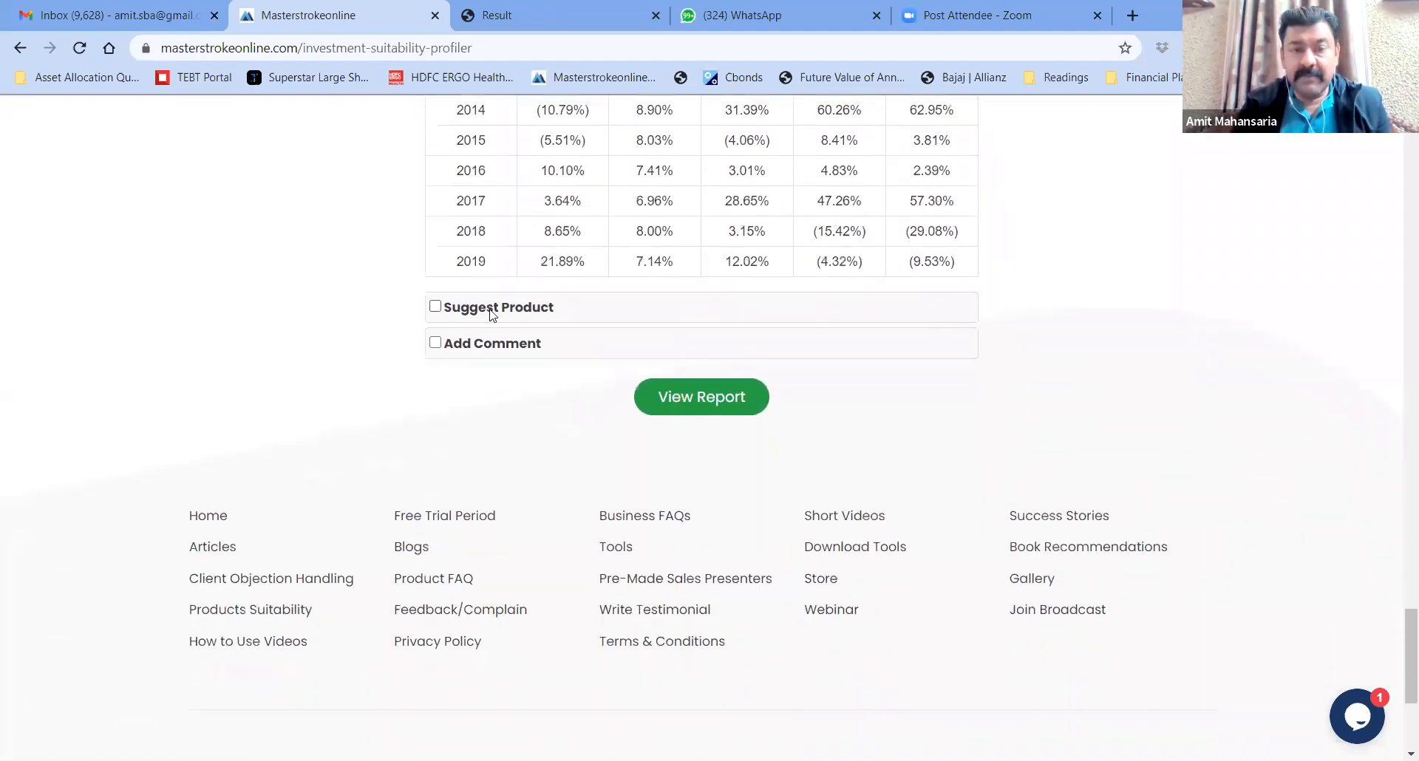
scroll(343, 289, up, 4)
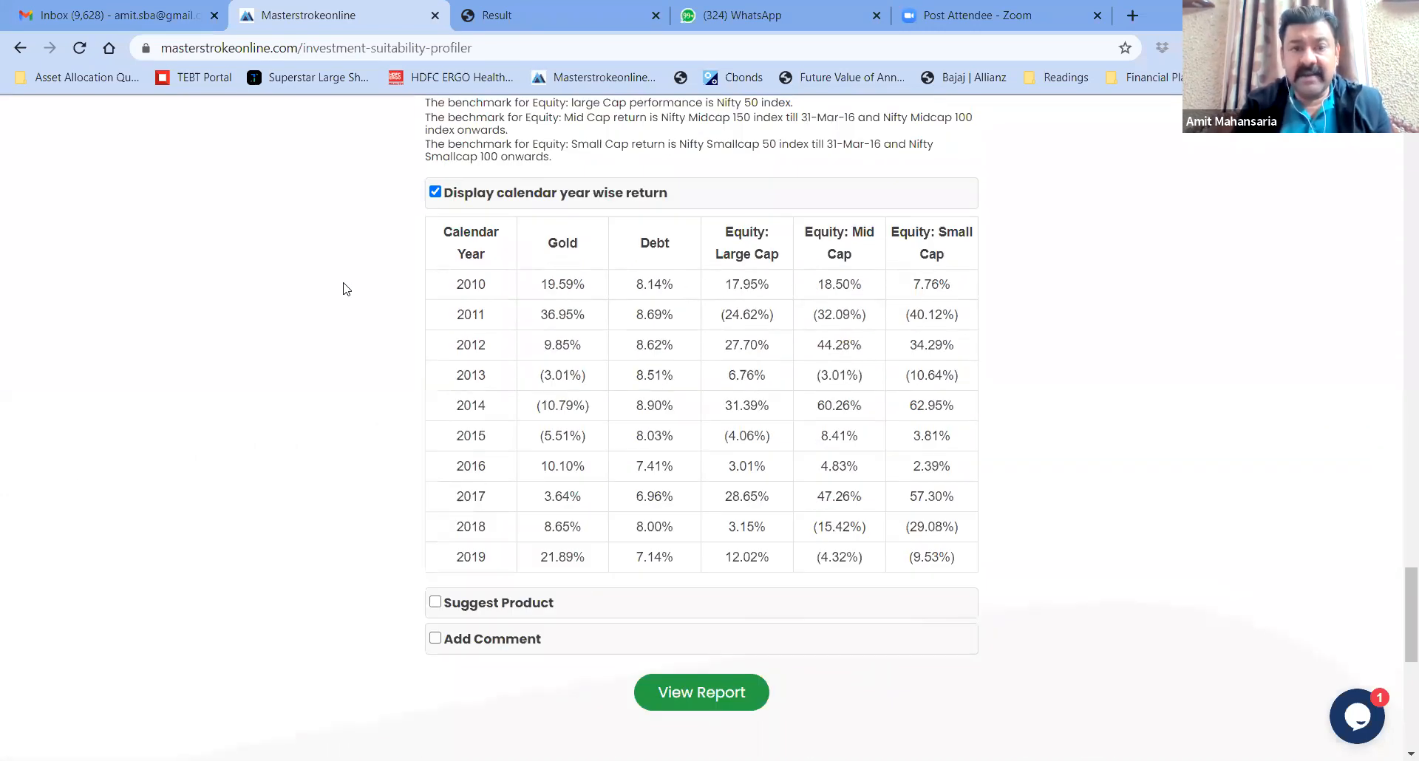
scroll(343, 289, down, 3)
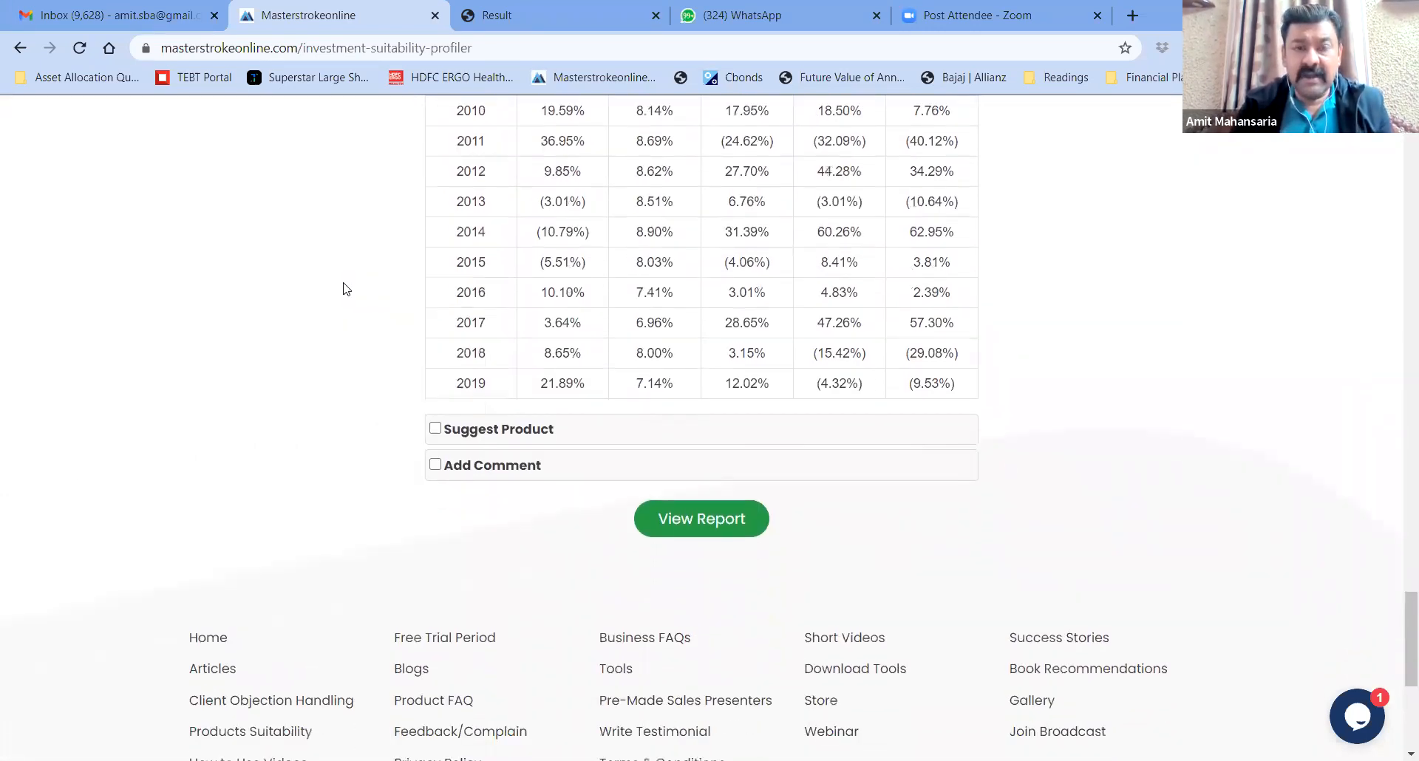
scroll(344, 289, down, 2)
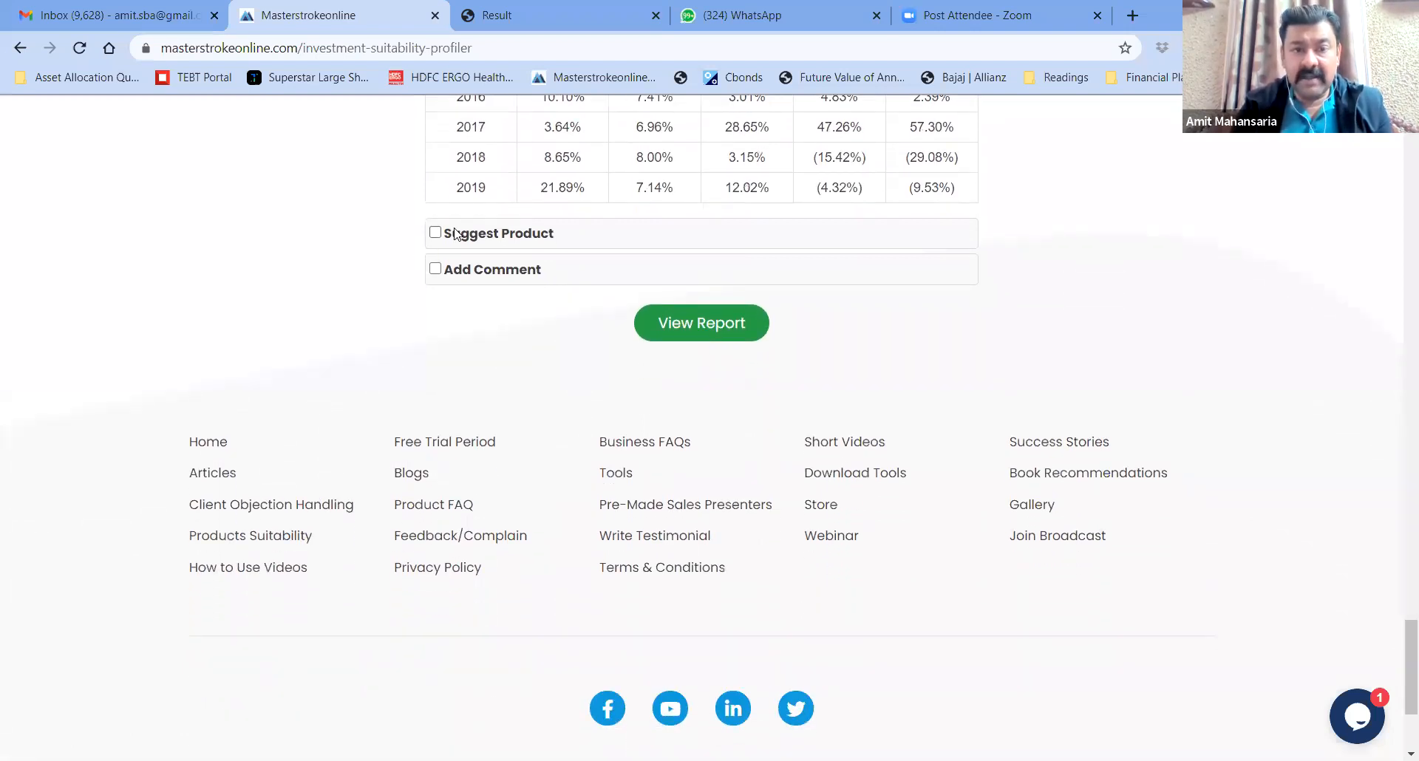
Turn on Suggest Product and enter a total investment amount of 2500000
click(435, 234)
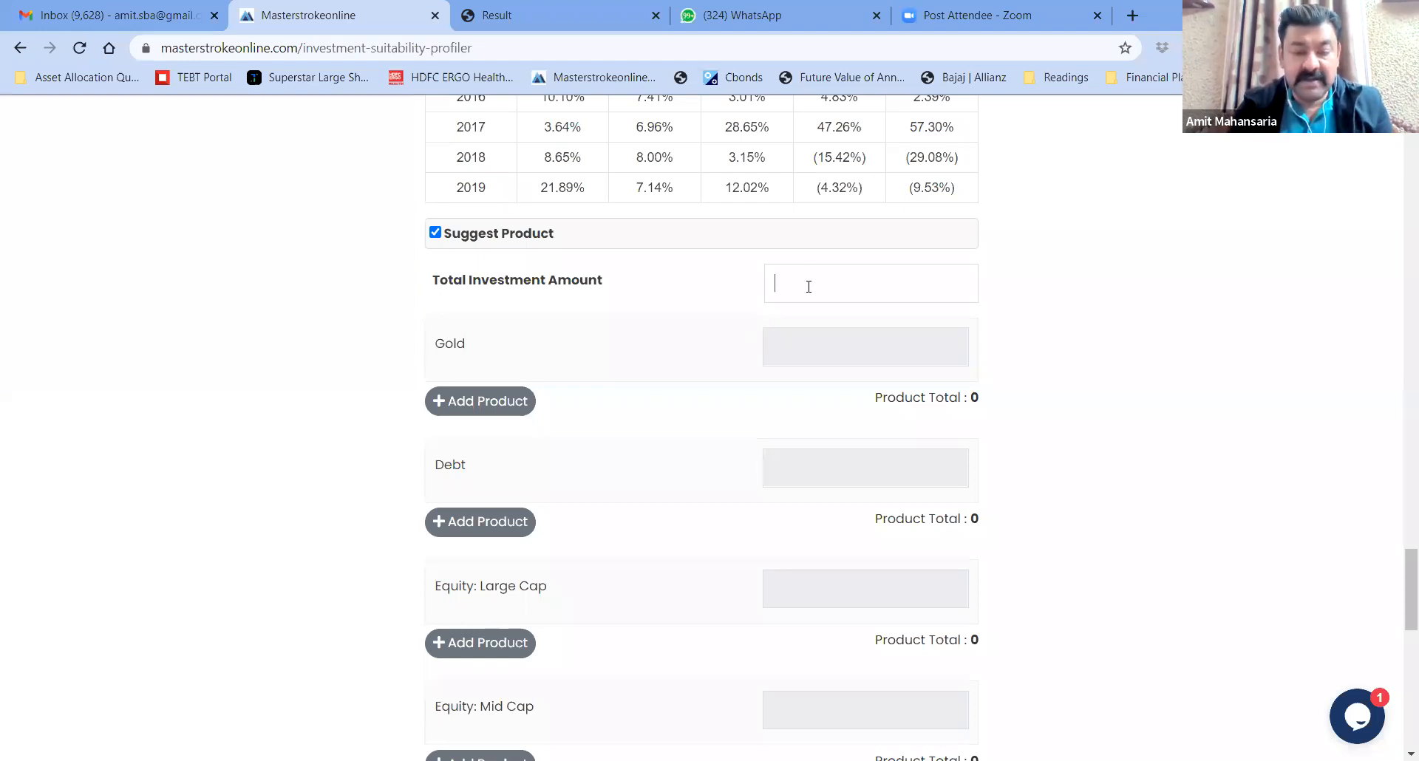
click(809, 287)
text(2)
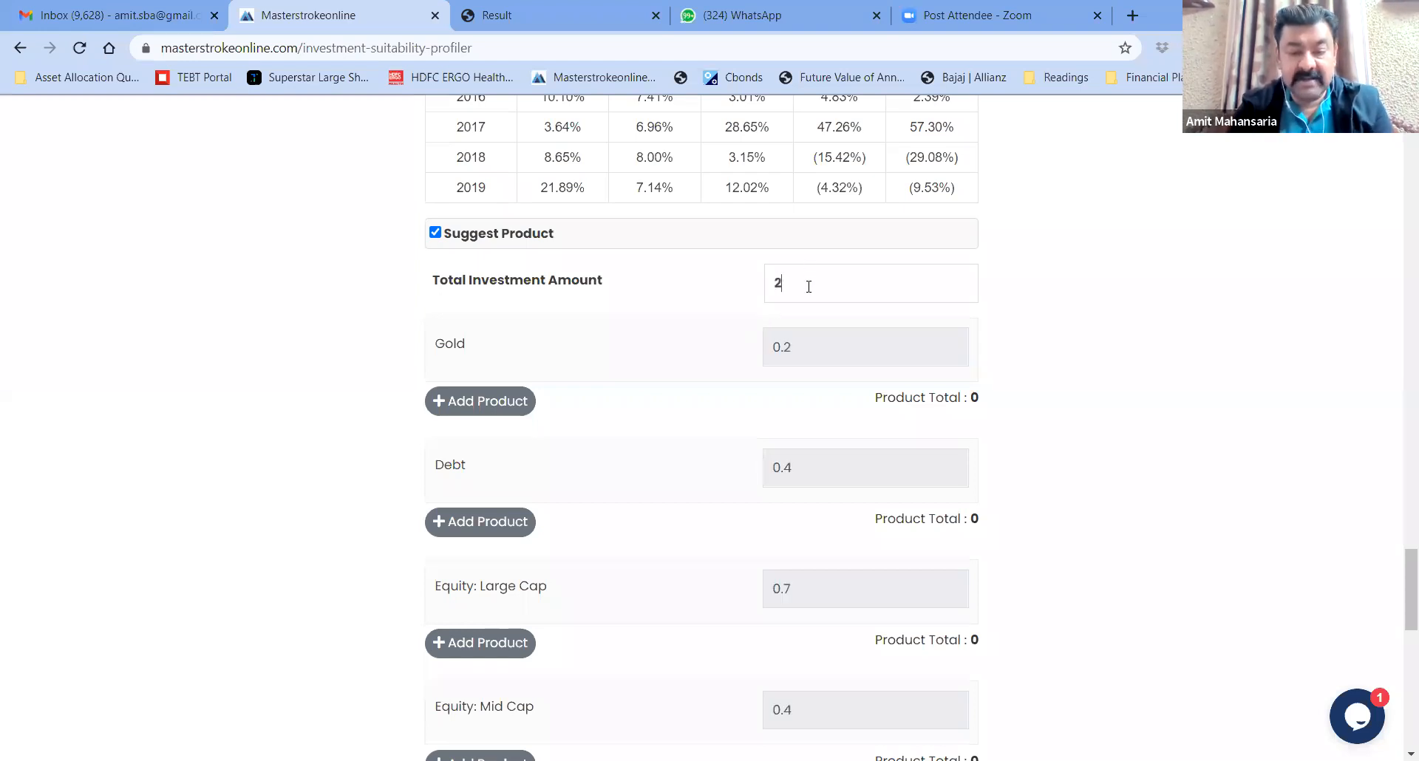
text(50000)
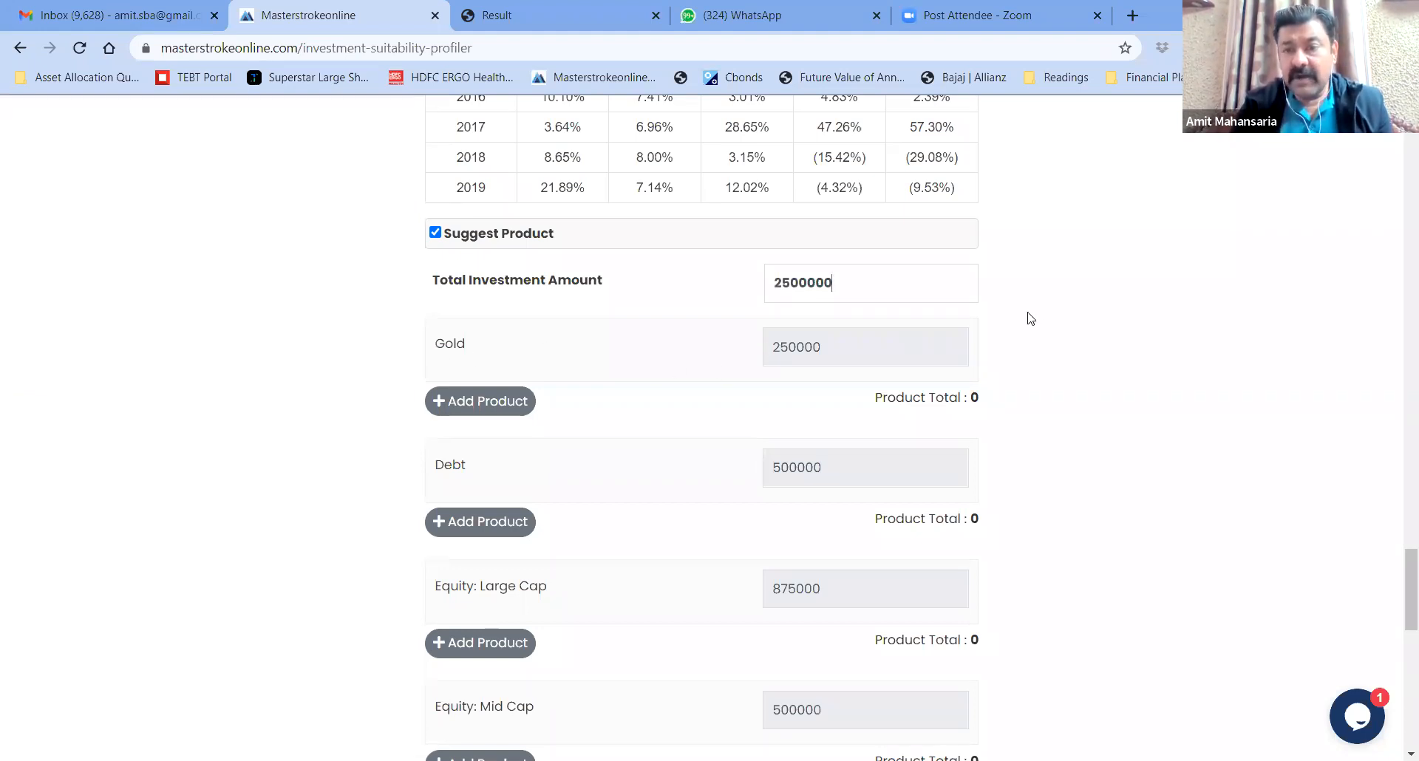
Check the computed category amounts: Gold 250000 and Debt 500000
scroll(1037, 316, up, 15)
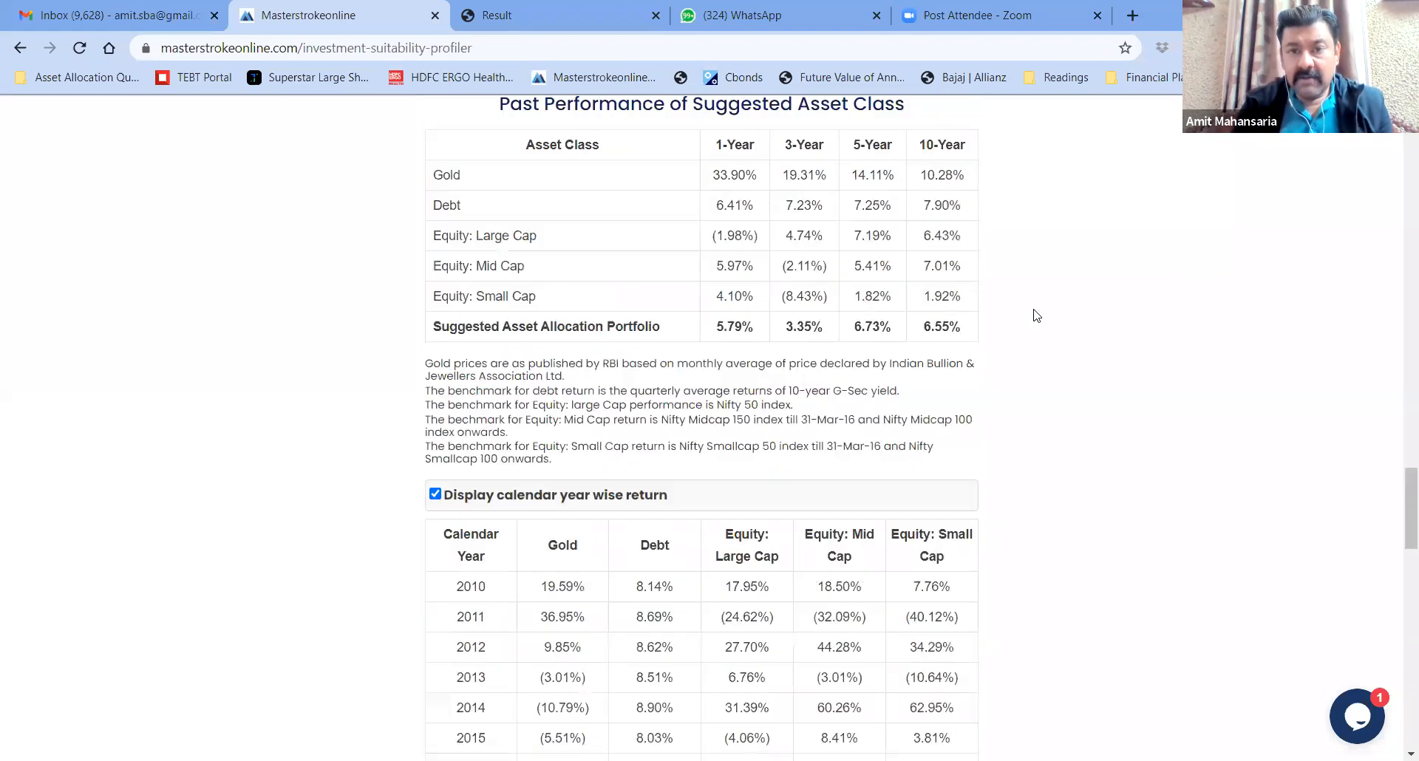
scroll(1037, 316, up, 1)
drag(815, 233, 851, 237)
click(843, 249)
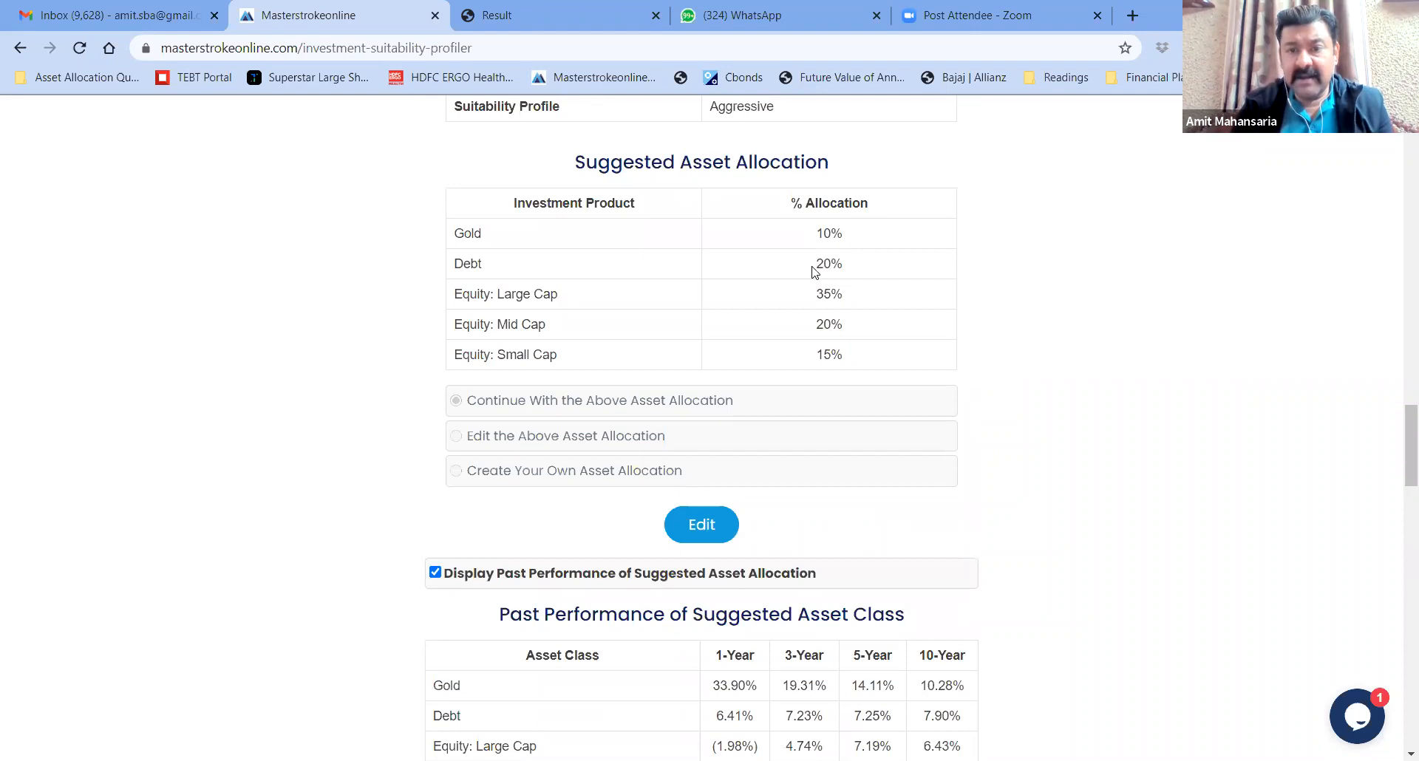
scroll(1012, 285, down, 10)
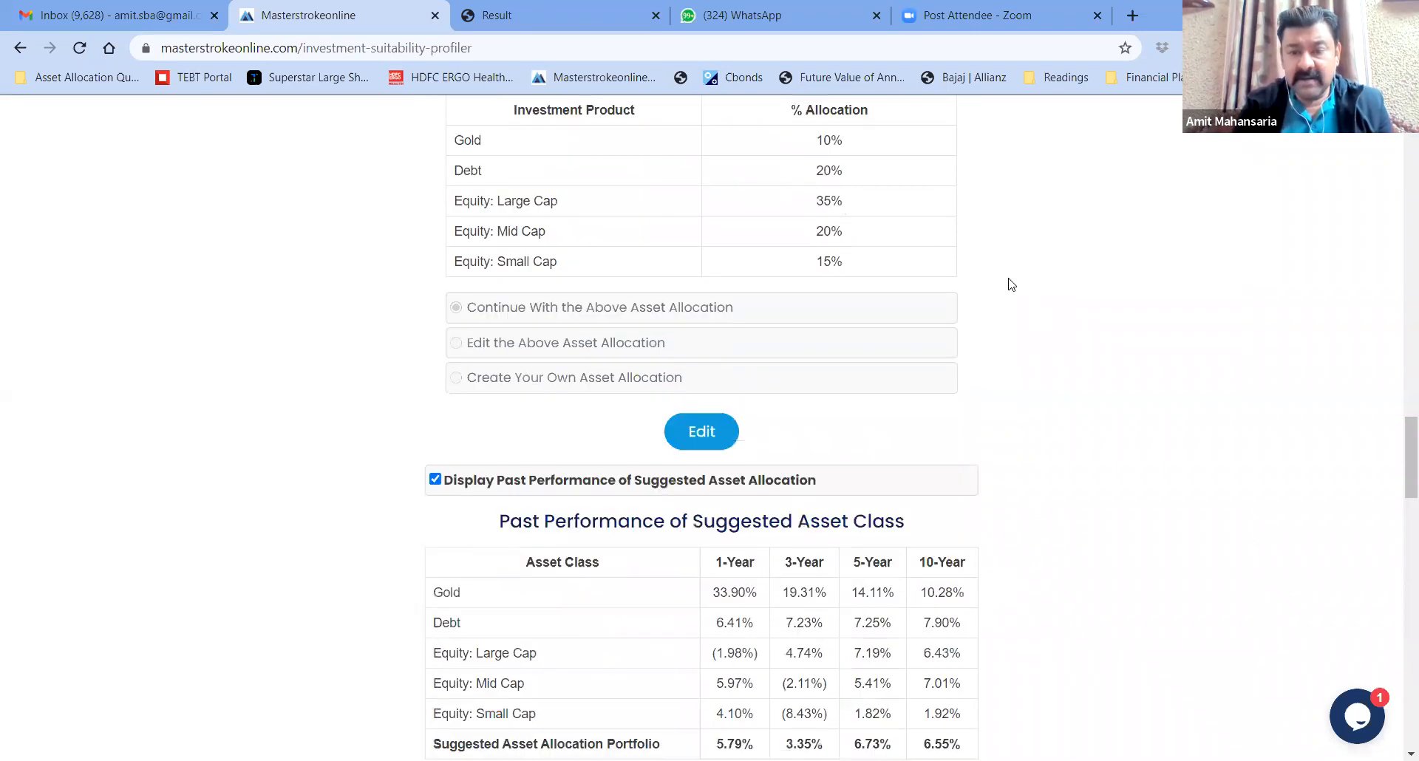
scroll(1011, 284, down, 3)
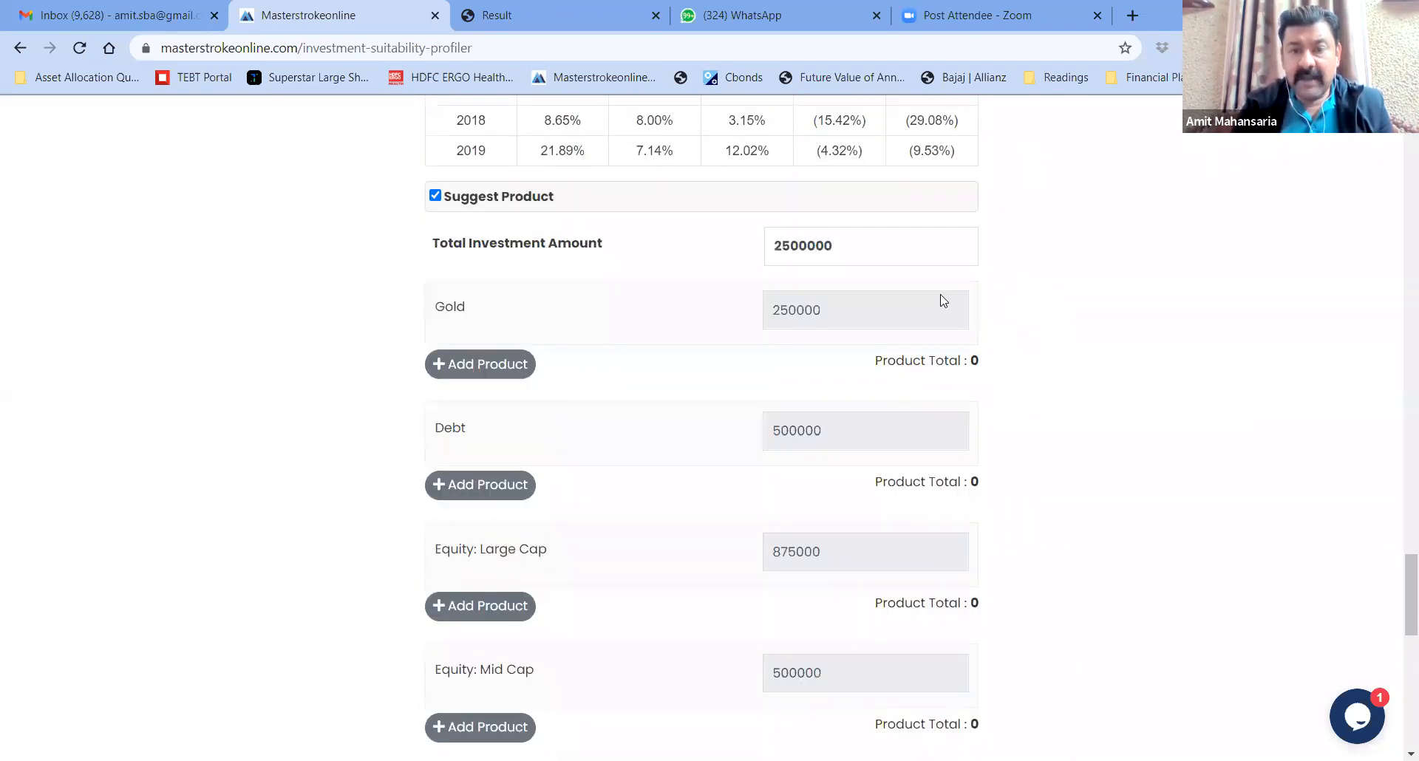
drag(772, 311, 848, 314)
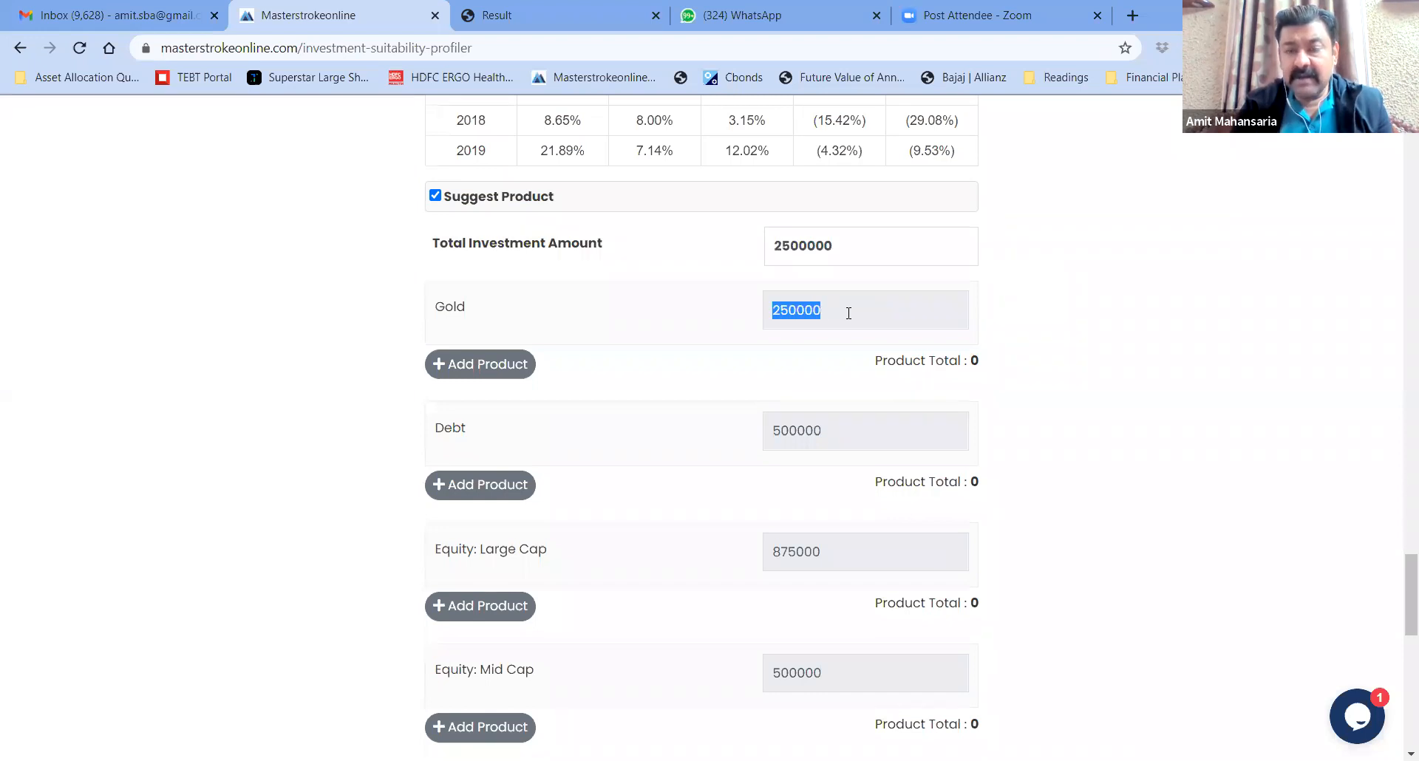
click(849, 313)
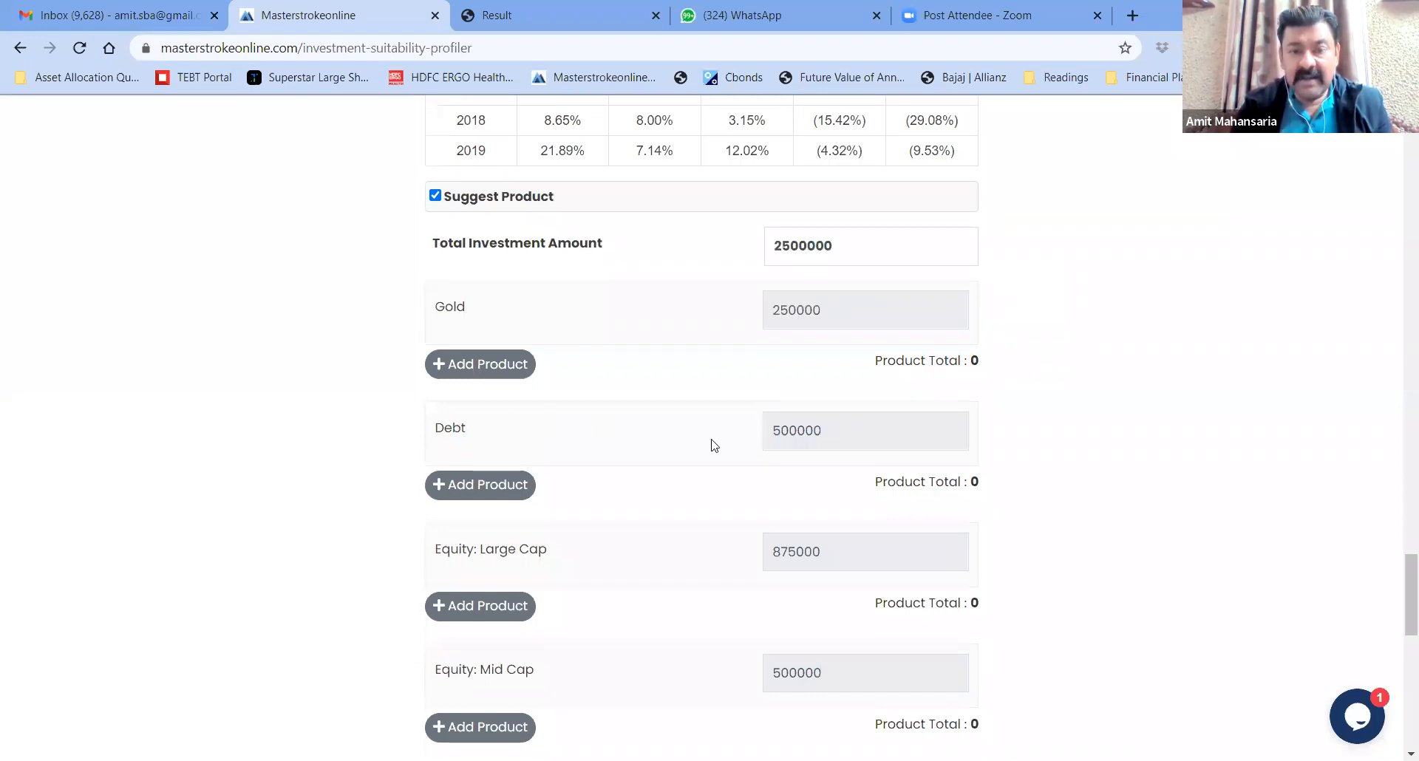
drag(773, 433, 849, 435)
click(850, 437)
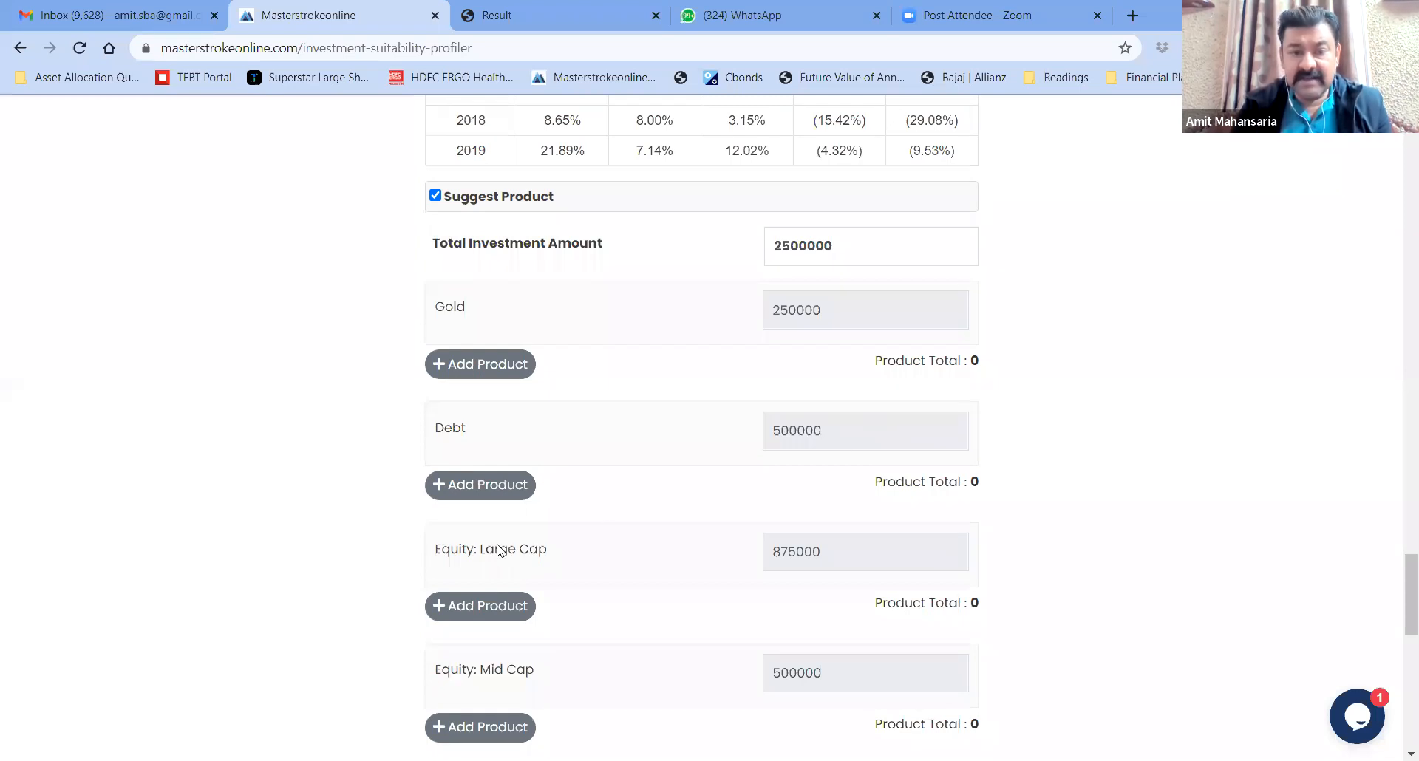
scroll(560, 678, down, 2)
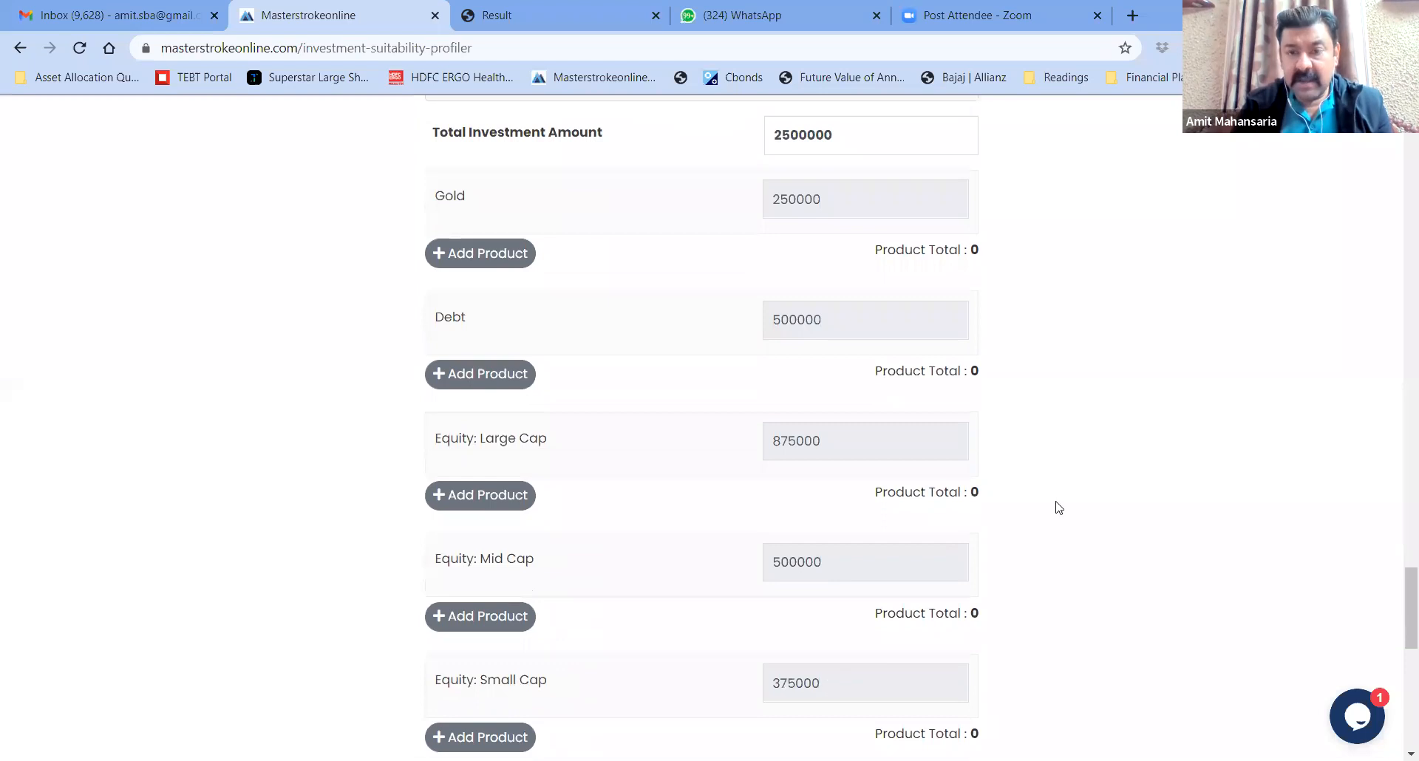
scroll(1059, 505, up, 2)
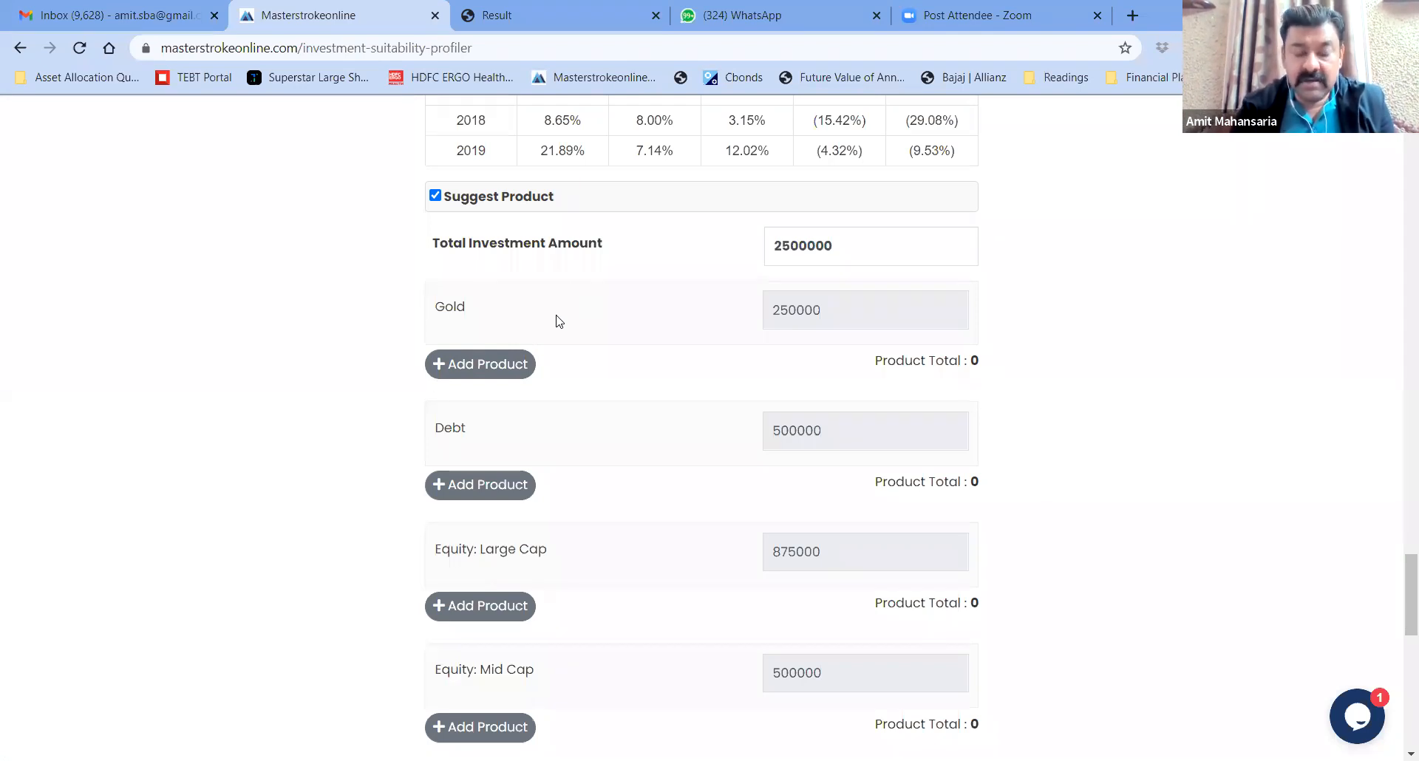
Add a Sovereign Gold Bond line under Gold with an amount of 250000
click(490, 370)
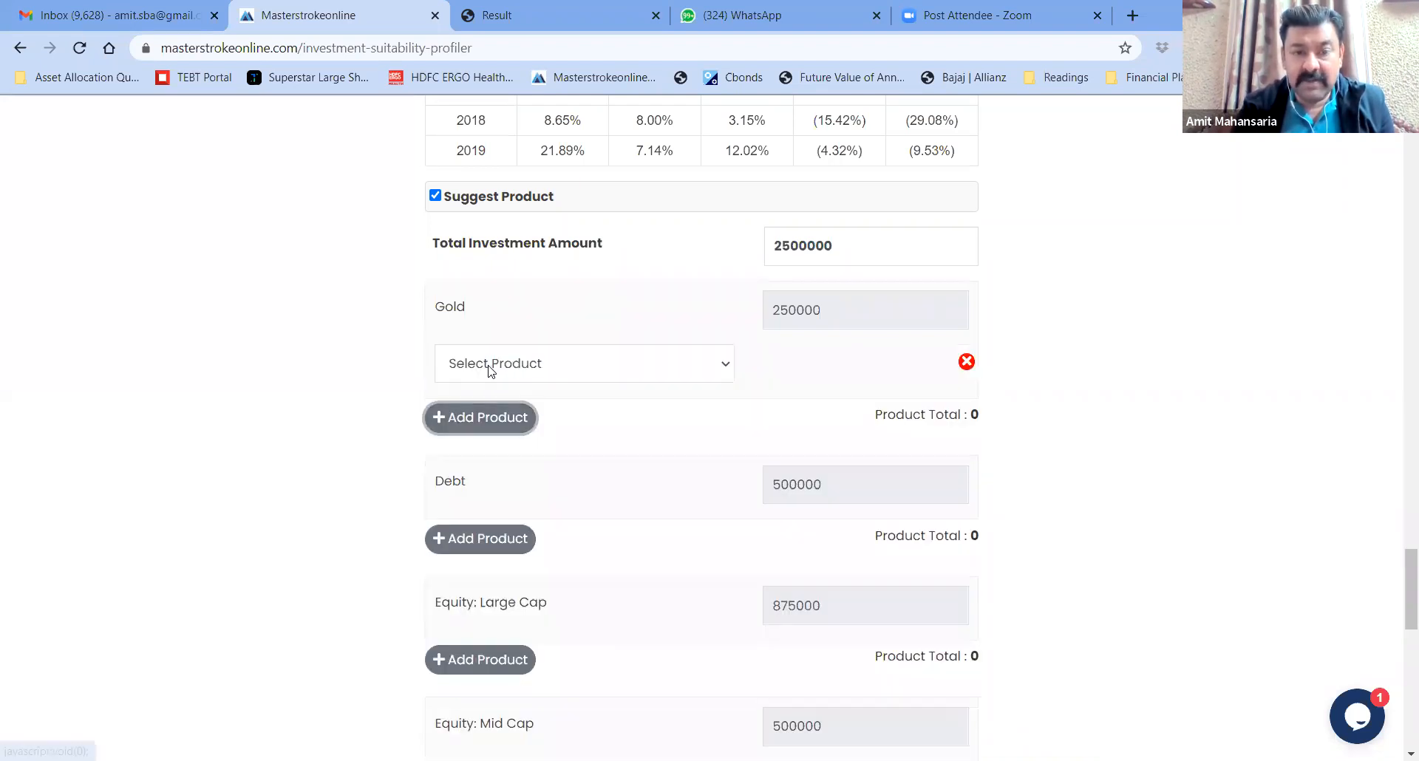
click(646, 373)
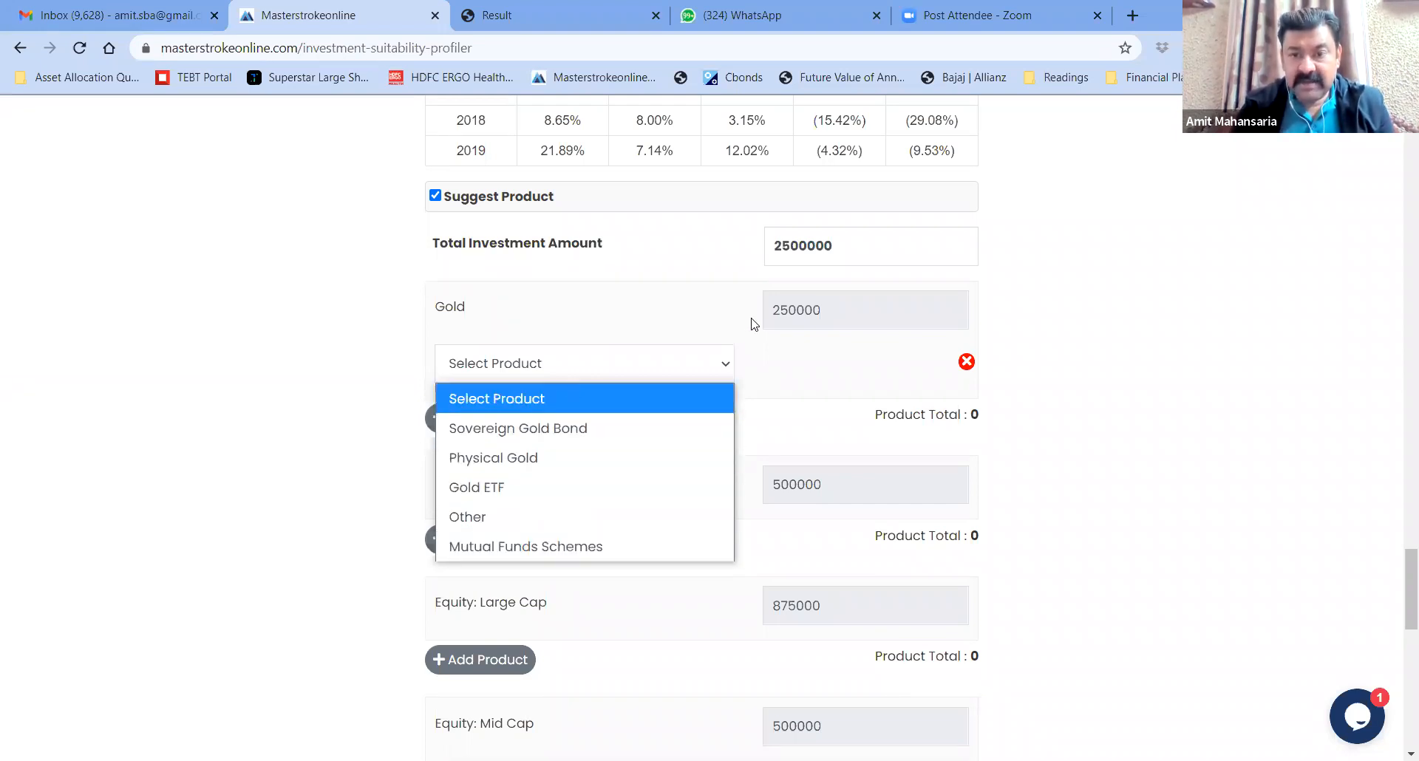
click(582, 428)
text(250000)
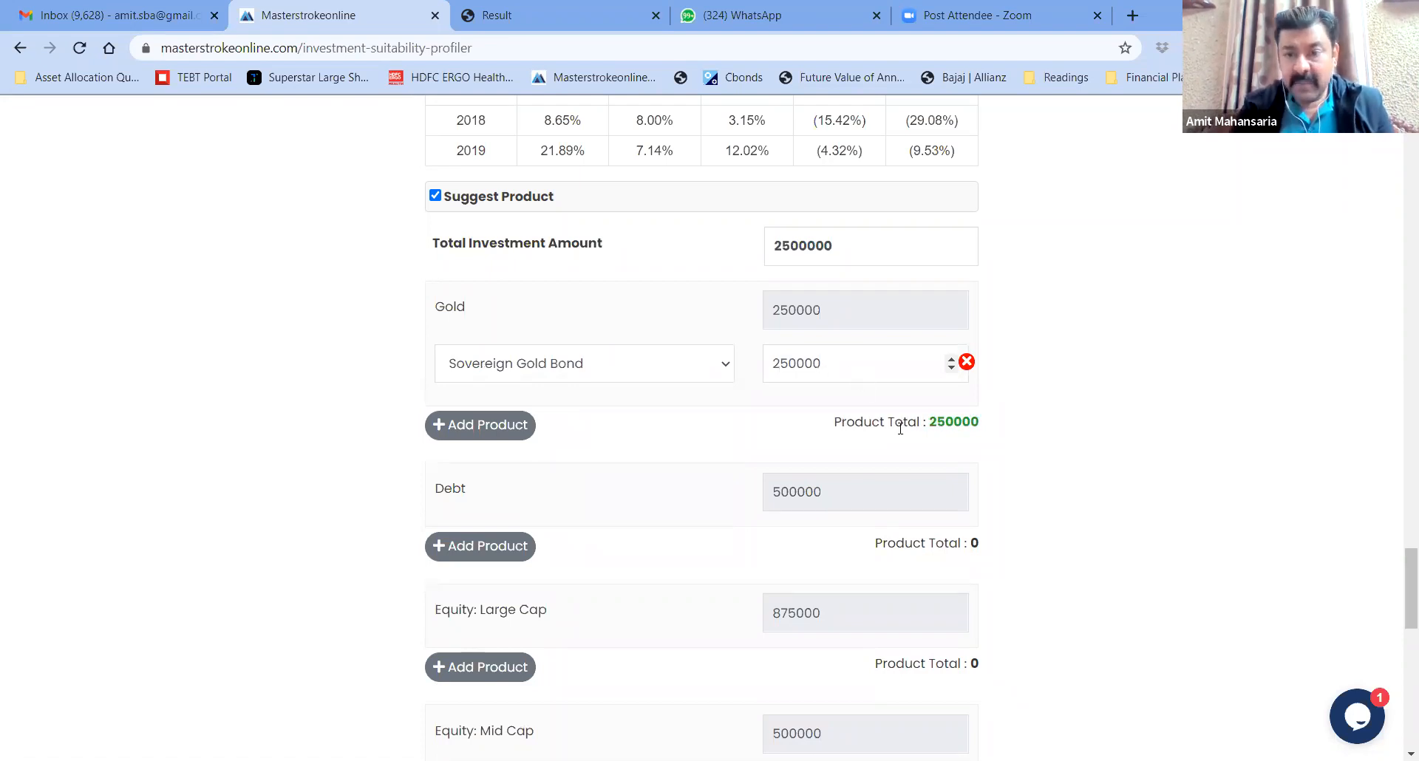
Correct the gold bond amount so the Gold product total matches 250000
drag(930, 424, 989, 427)
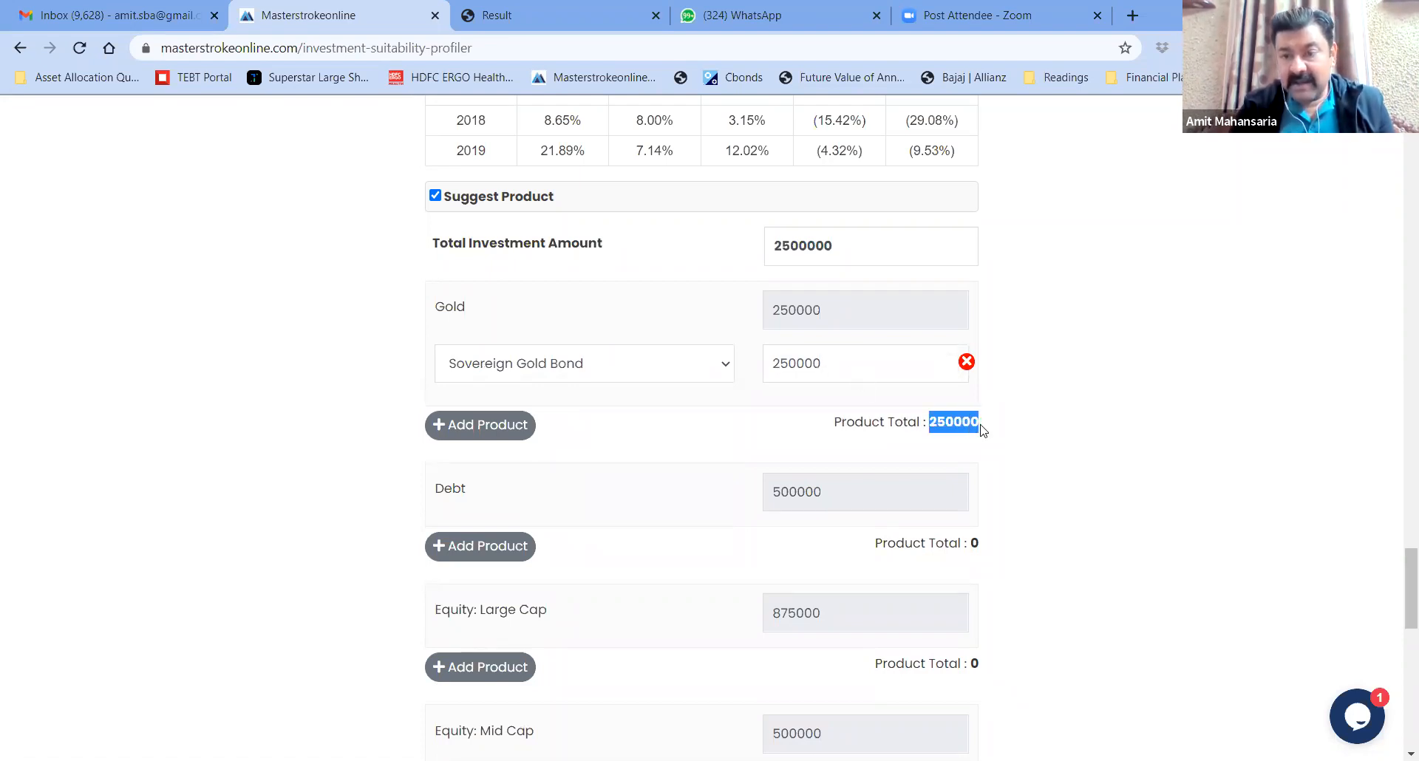
click(959, 423)
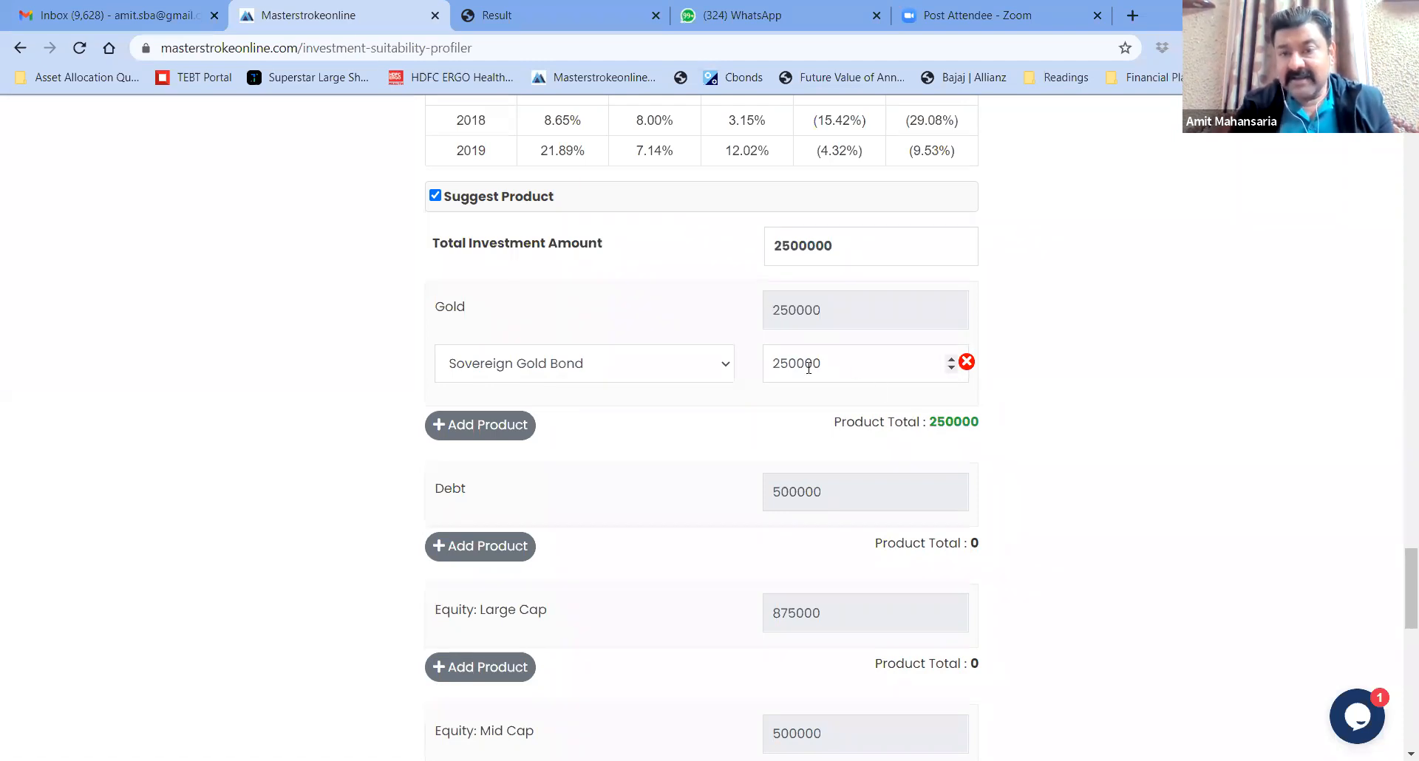
drag(774, 366, 831, 366)
click(835, 368)
drag(933, 421, 983, 428)
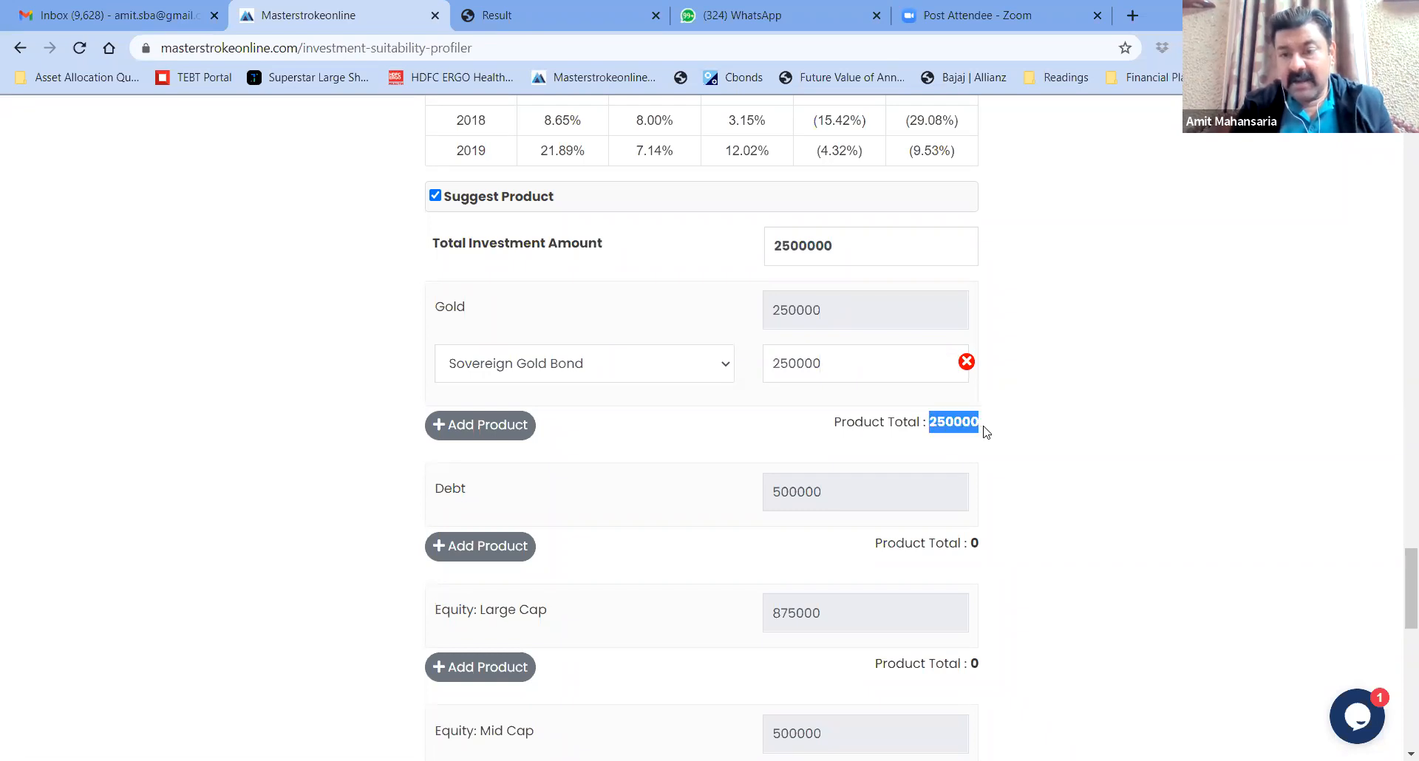
click(1001, 431)
key(BackSpace)
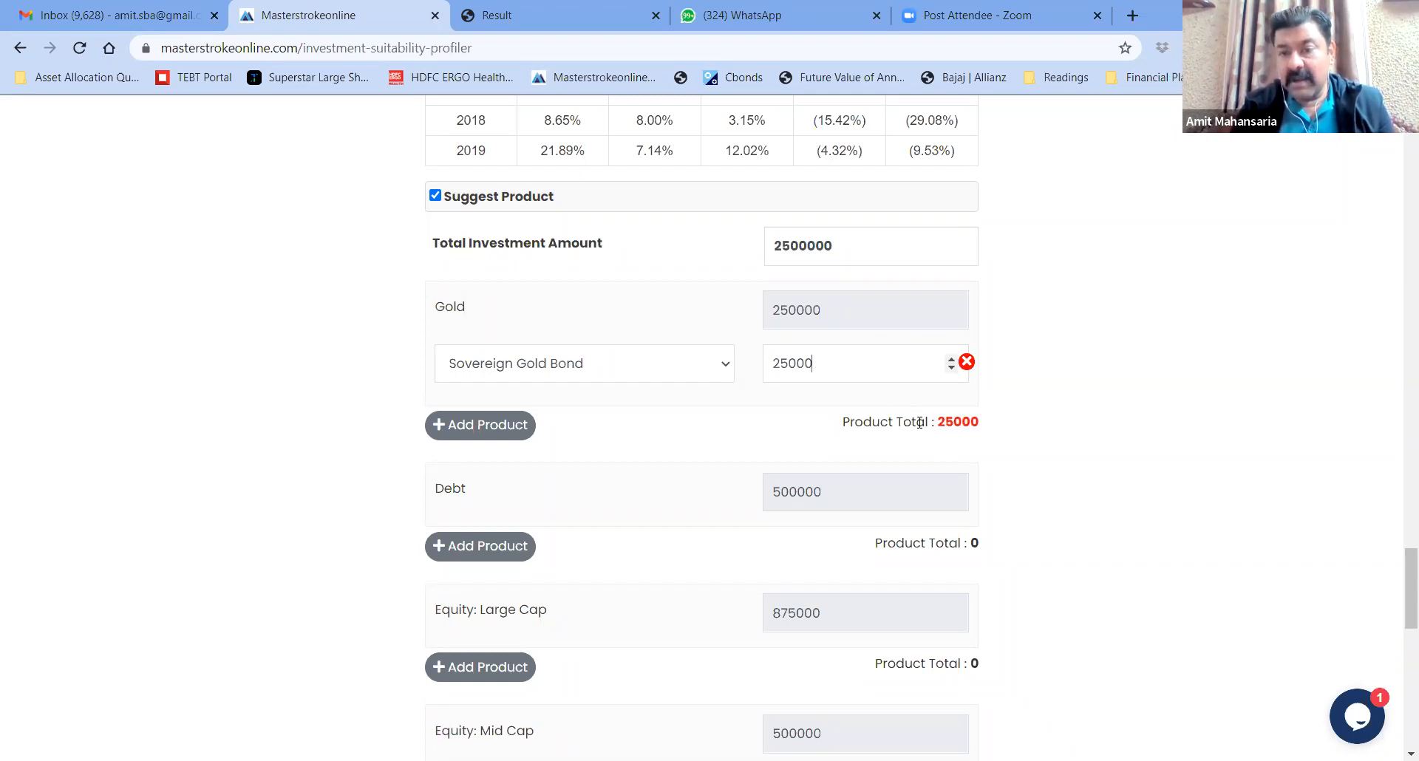
click(834, 363)
text(0)
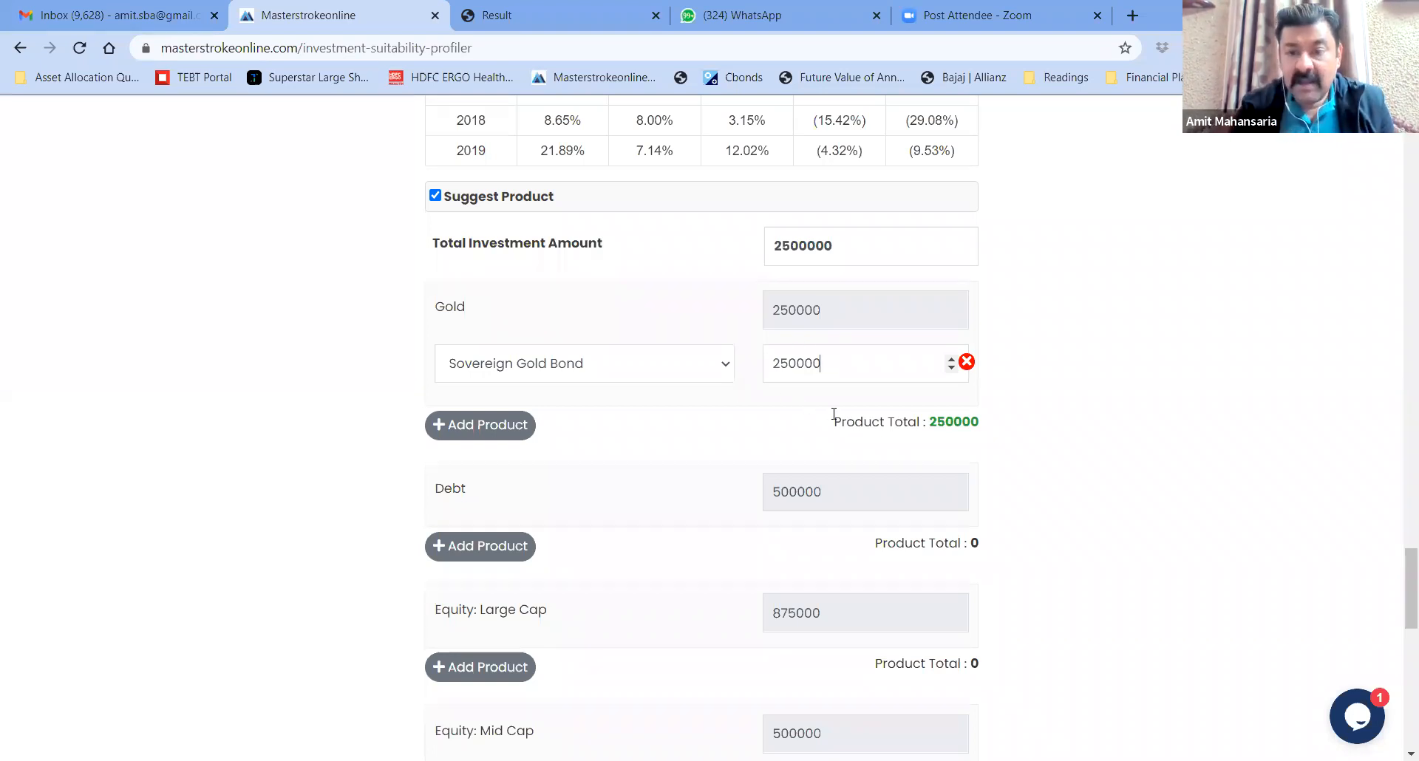
drag(931, 416, 991, 430)
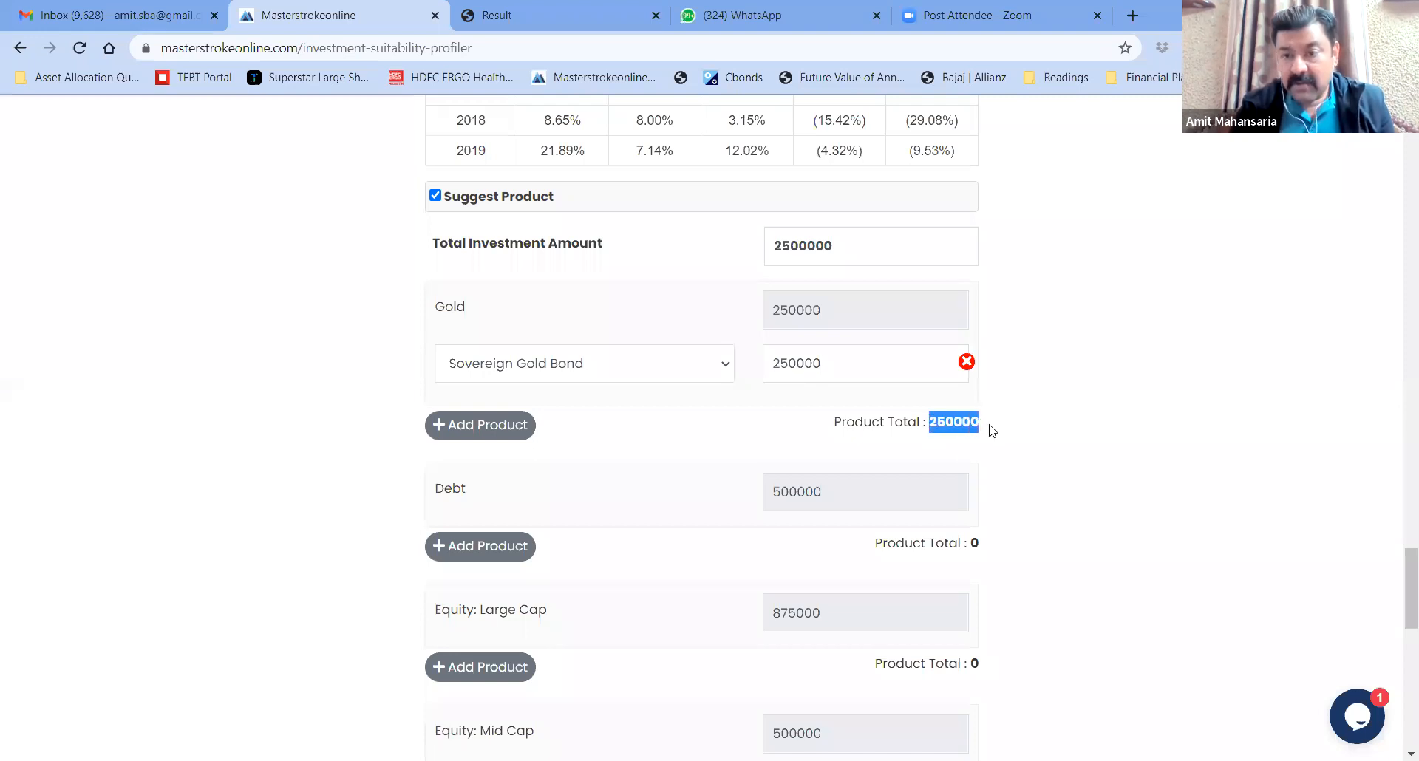
click(991, 431)
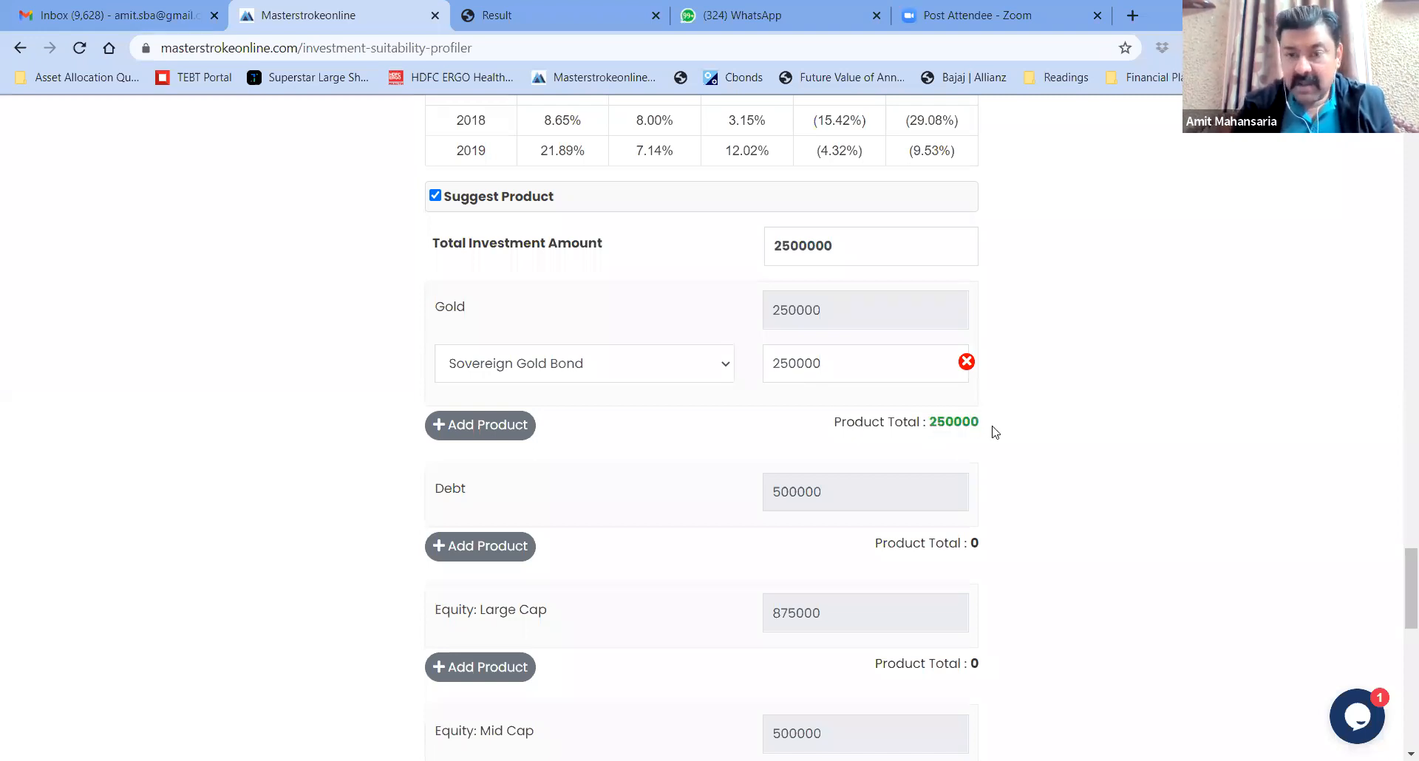
Review the Debt target of 500000, then add a Debt row for RBI Savings Bond at 200000
scroll(994, 433, down, 1)
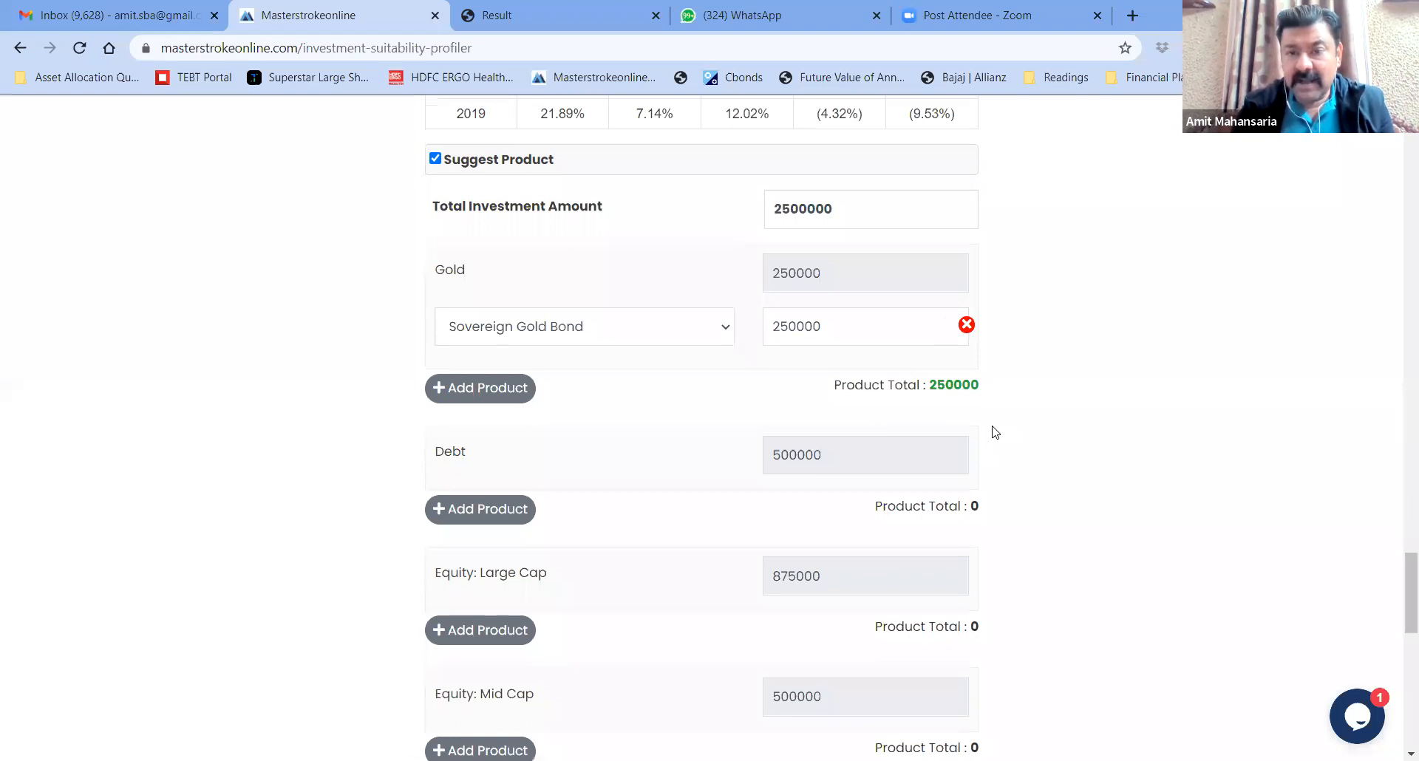
scroll(994, 432, down, 4)
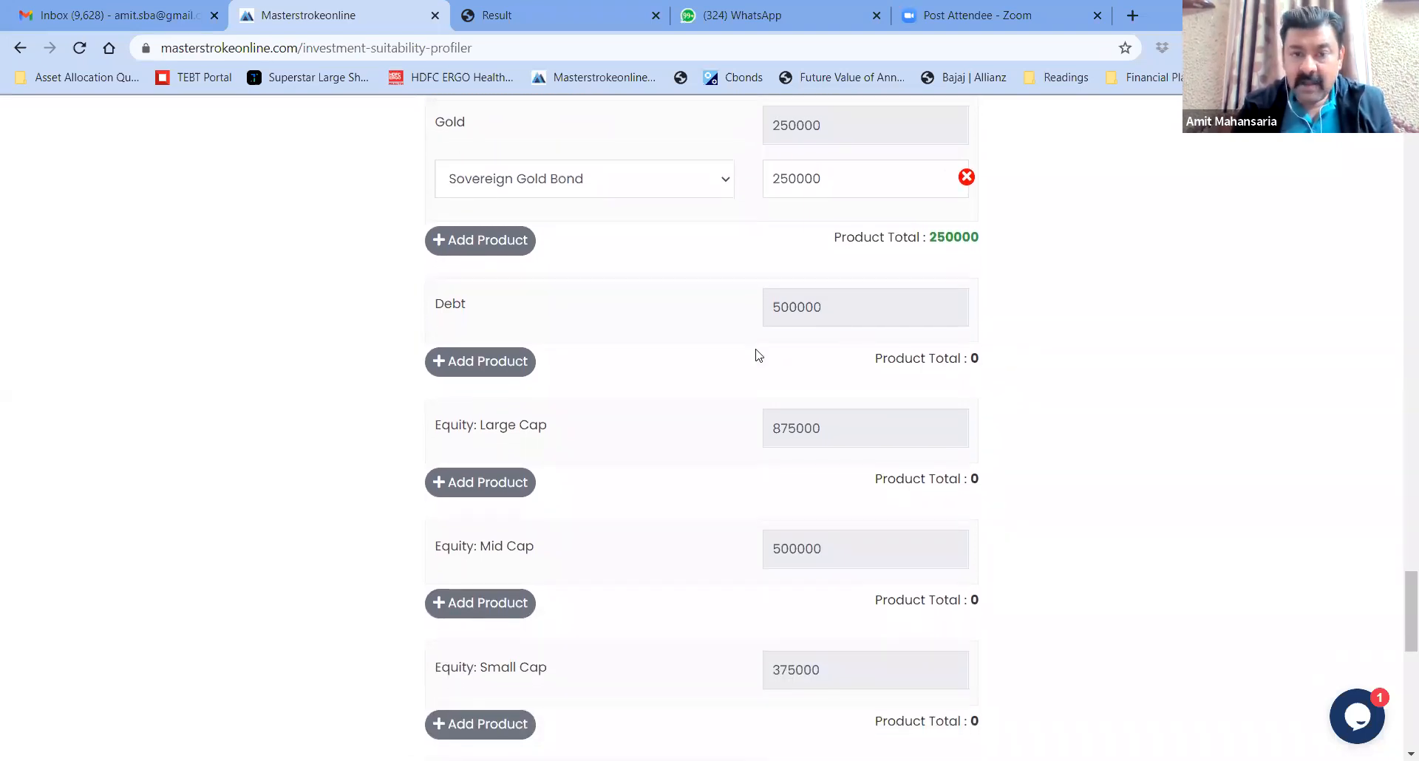
drag(434, 311, 510, 317)
click(510, 317)
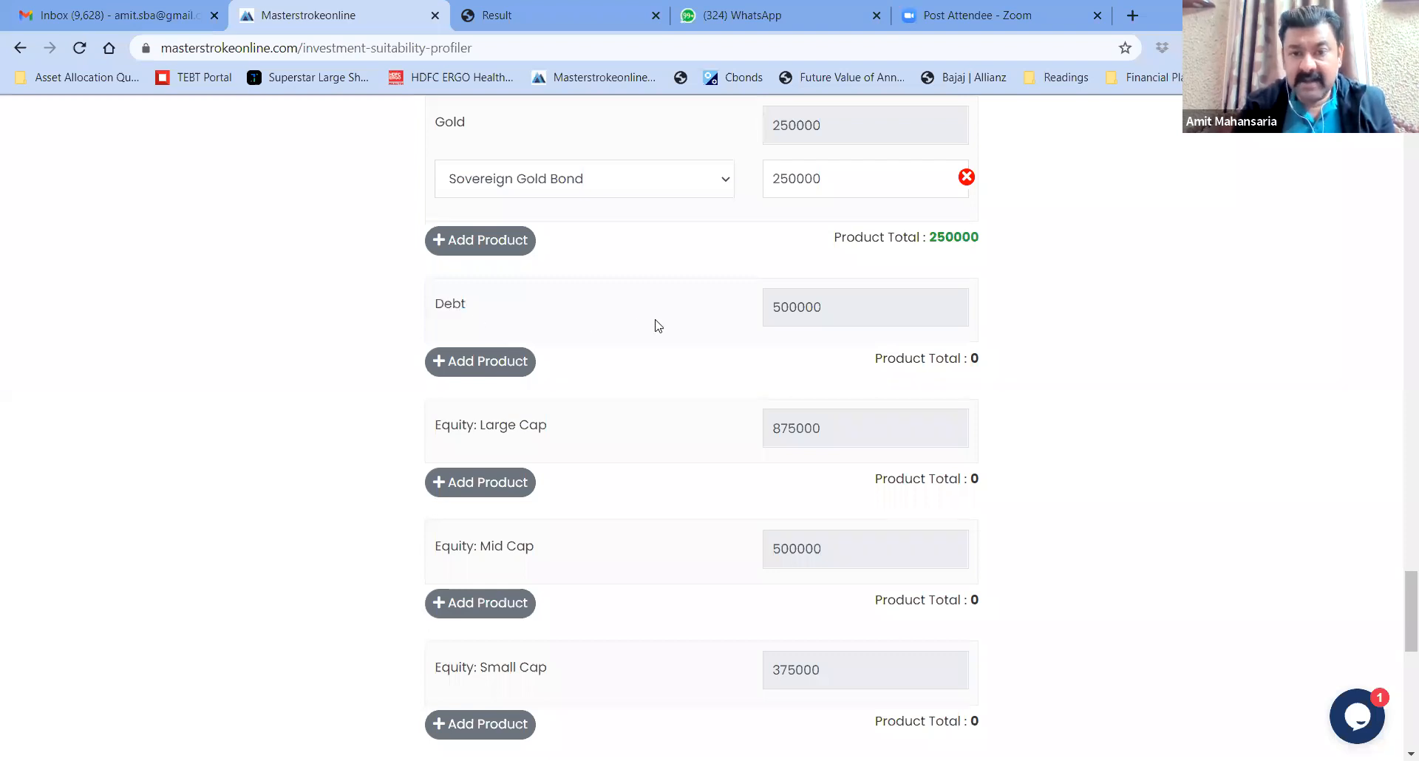
drag(835, 309, 748, 308)
click(747, 308)
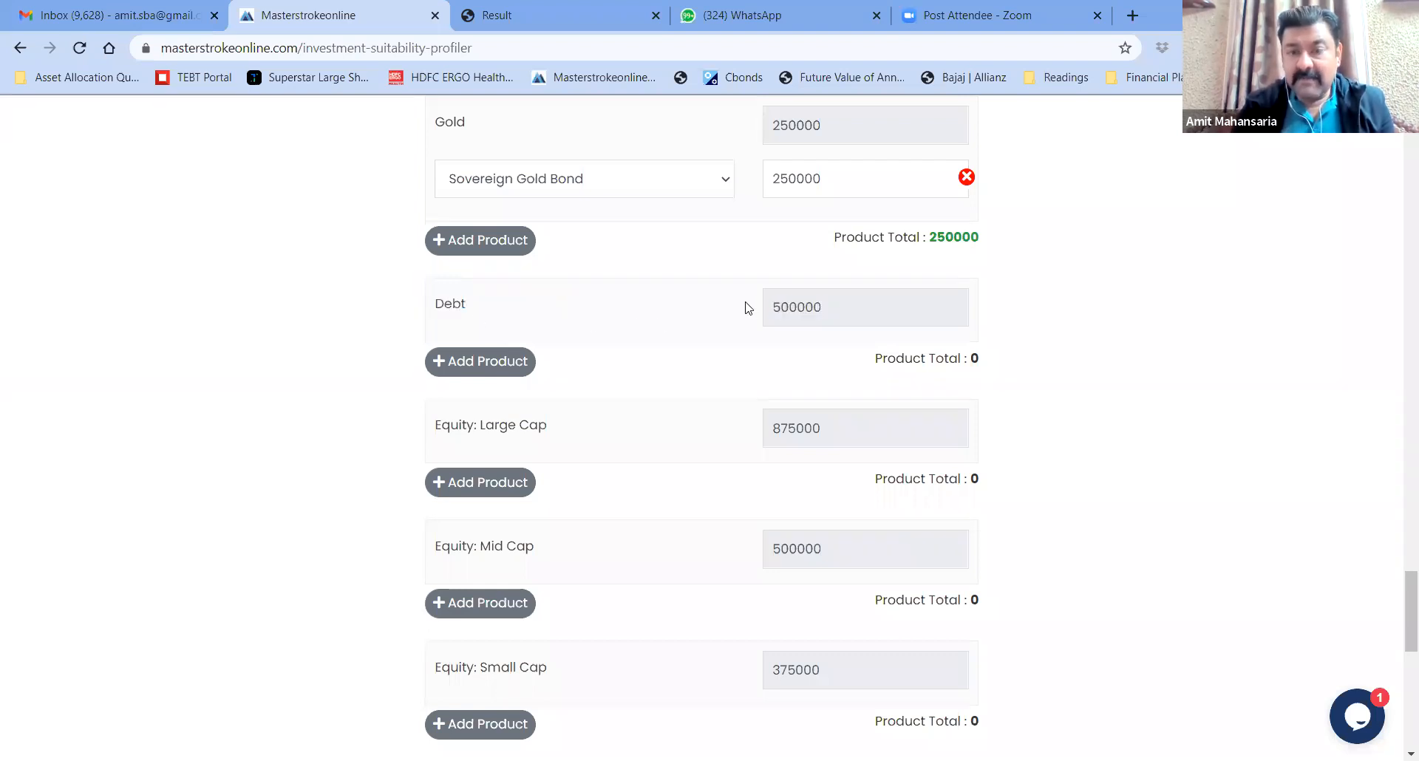
click(483, 362)
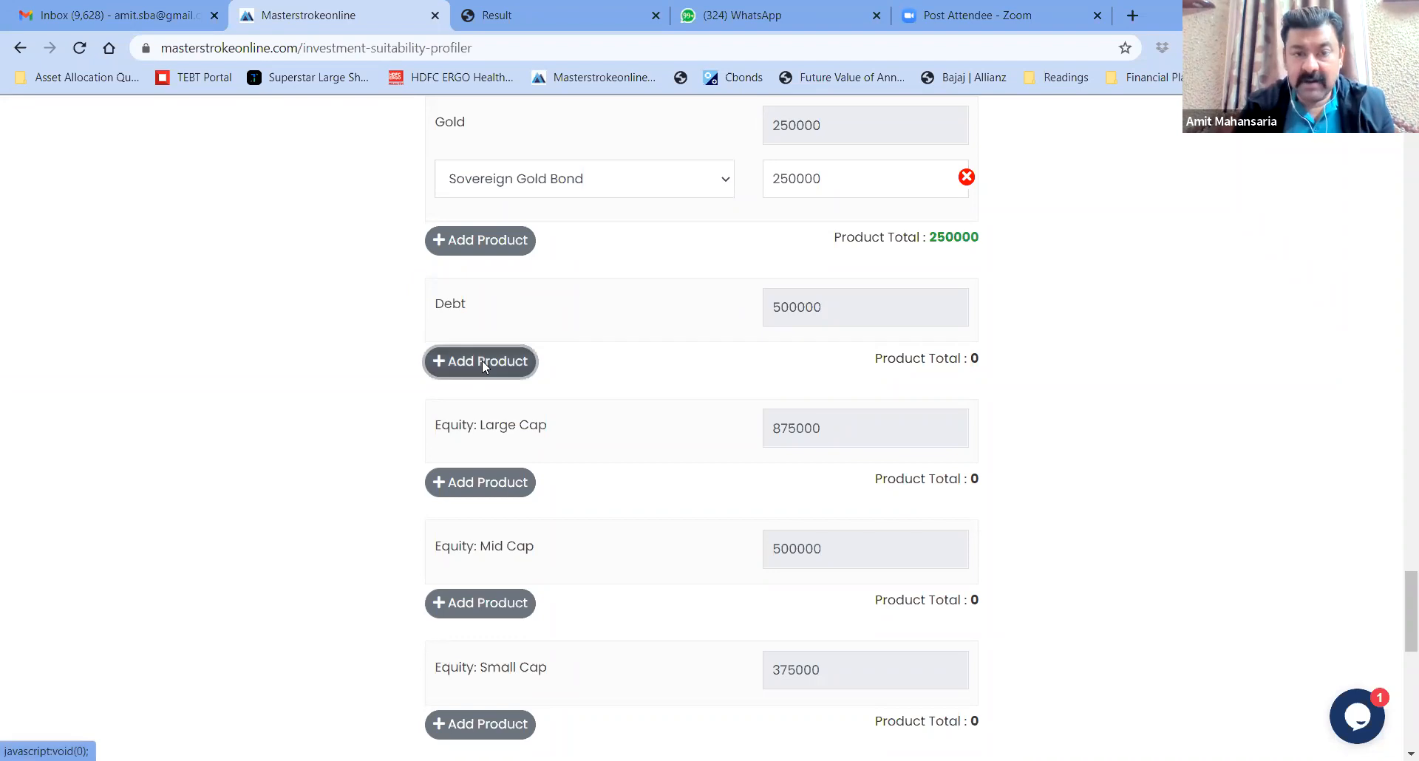
click(521, 362)
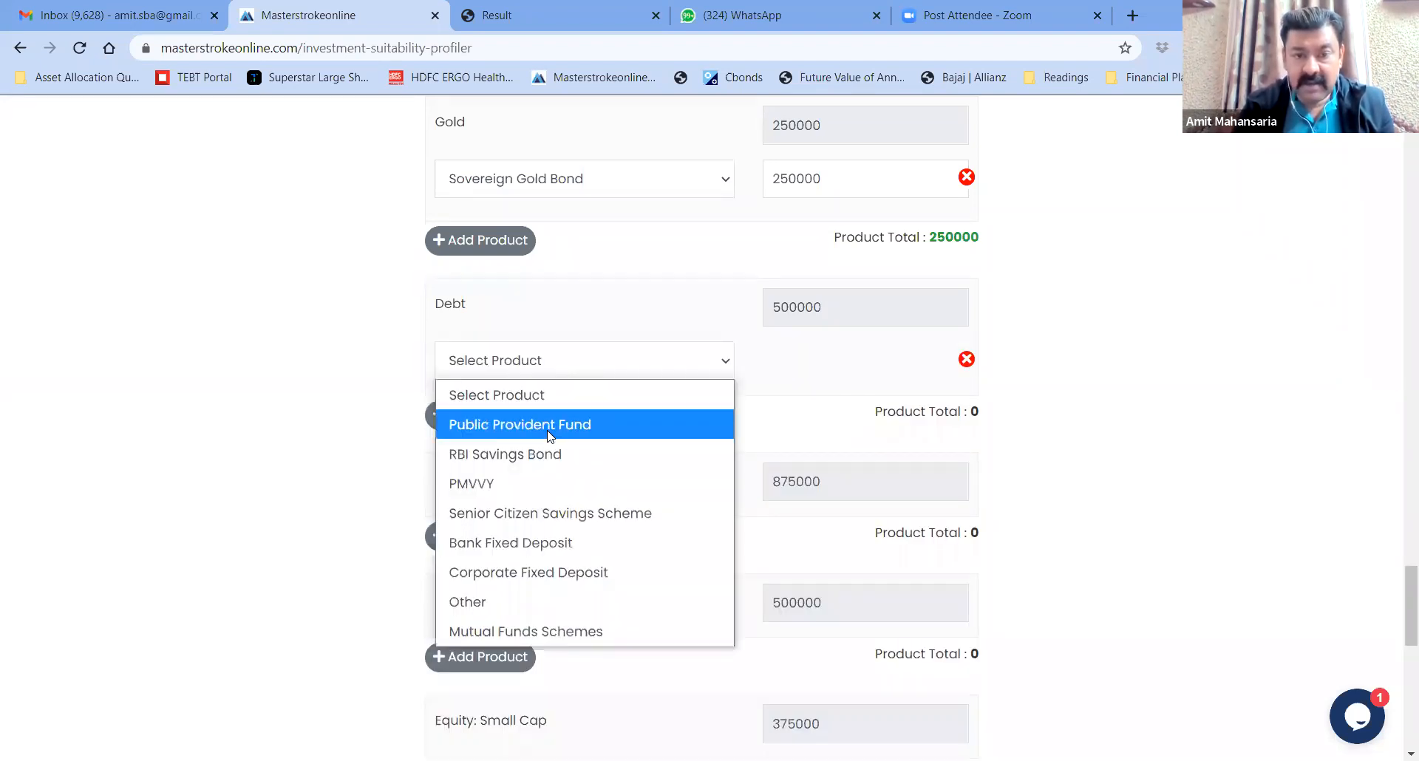
click(541, 454)
text(200000)
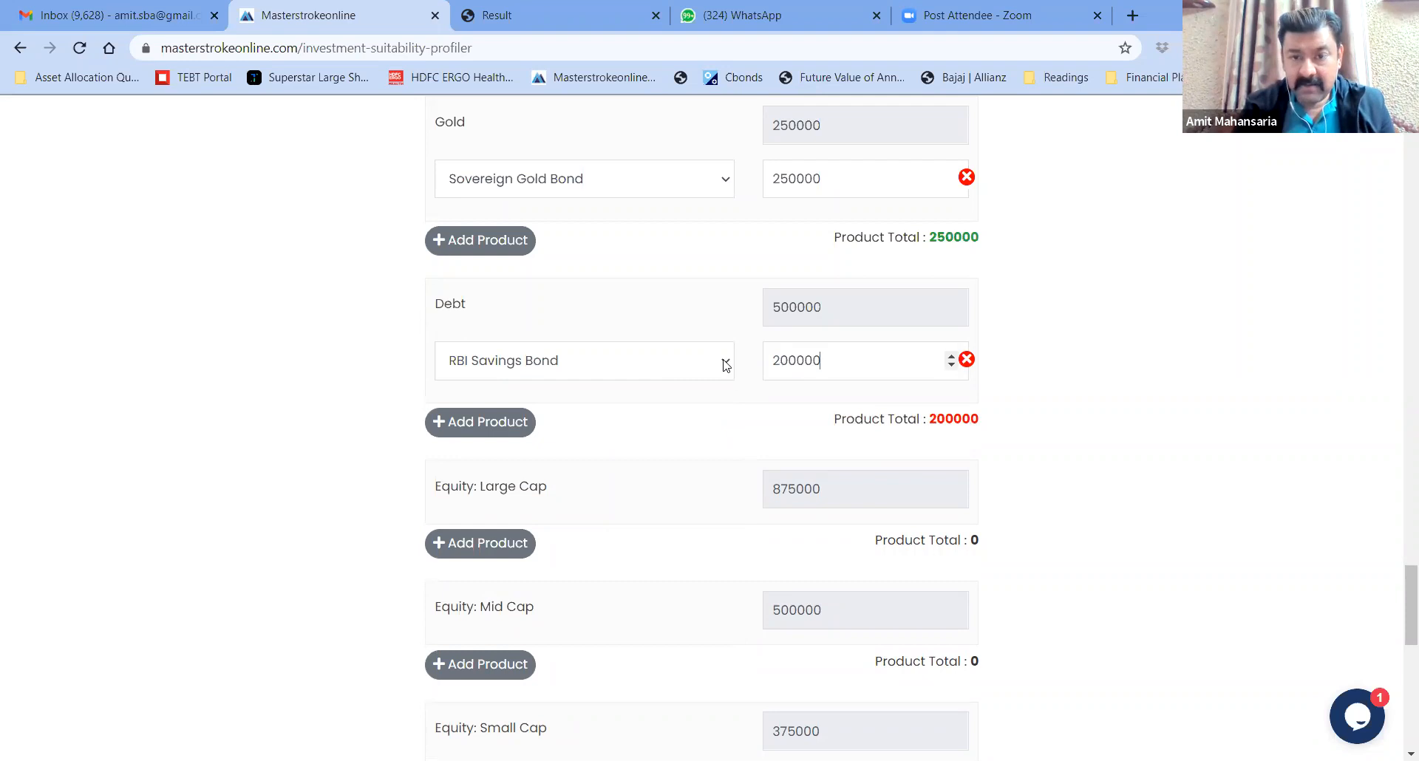
Change that first Debt row to a custom product named PPF at 100000
drag(933, 418, 991, 435)
click(993, 434)
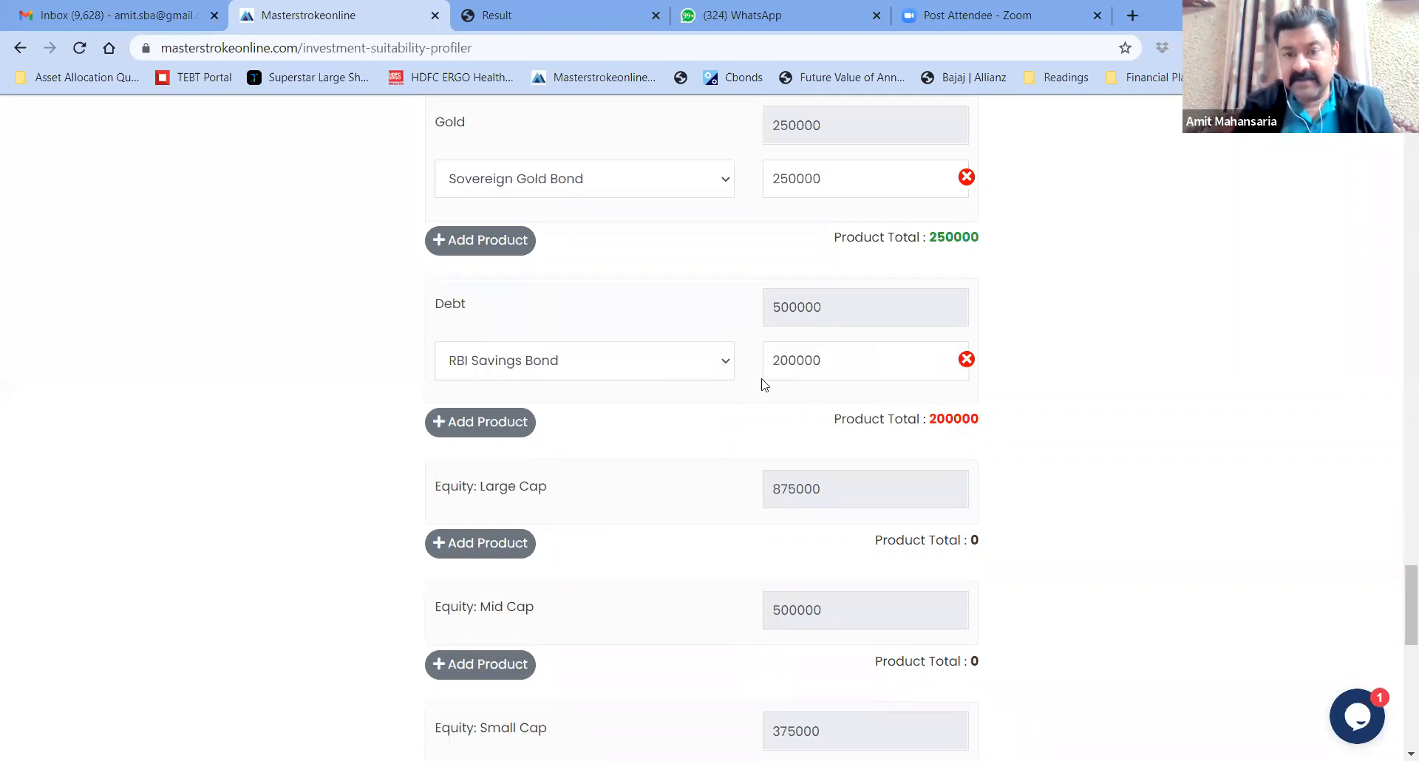
click(725, 363)
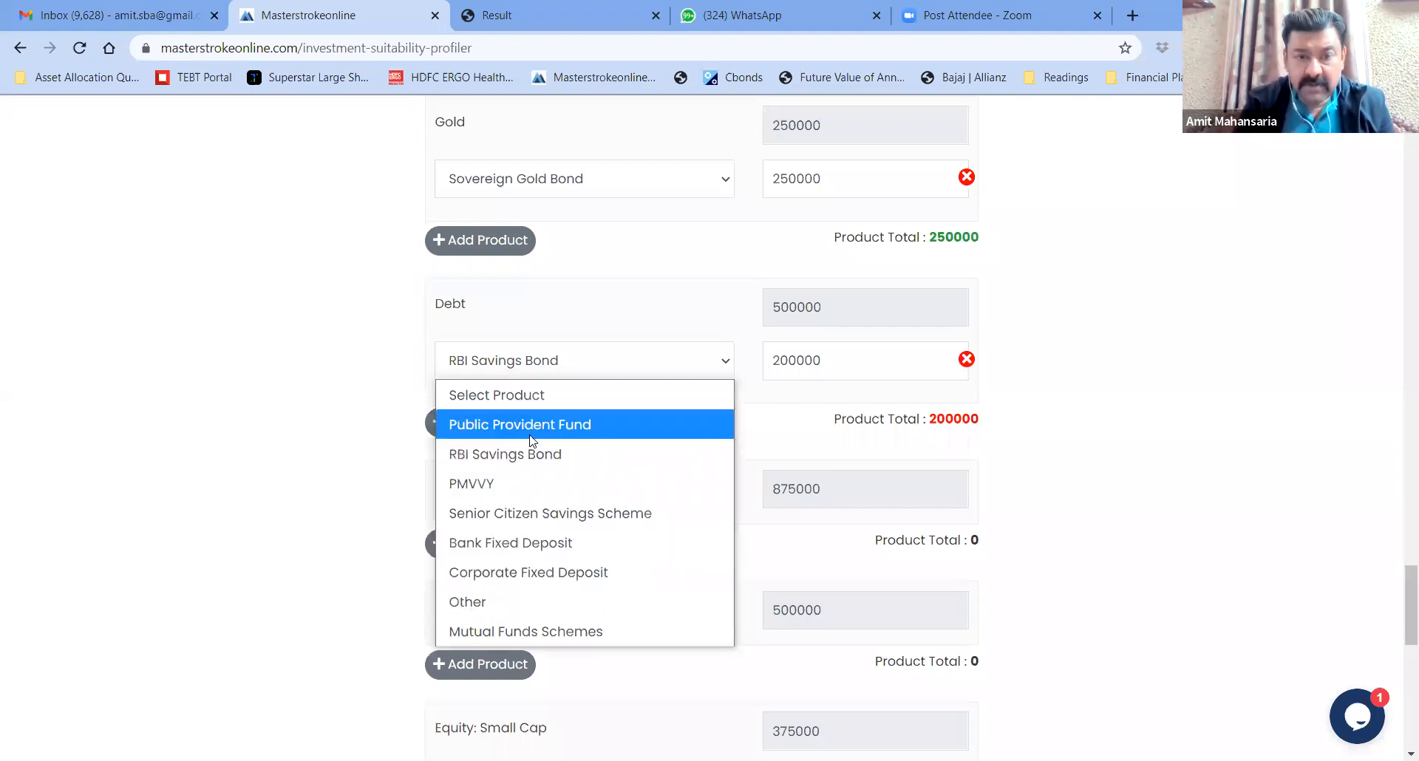
click(510, 601)
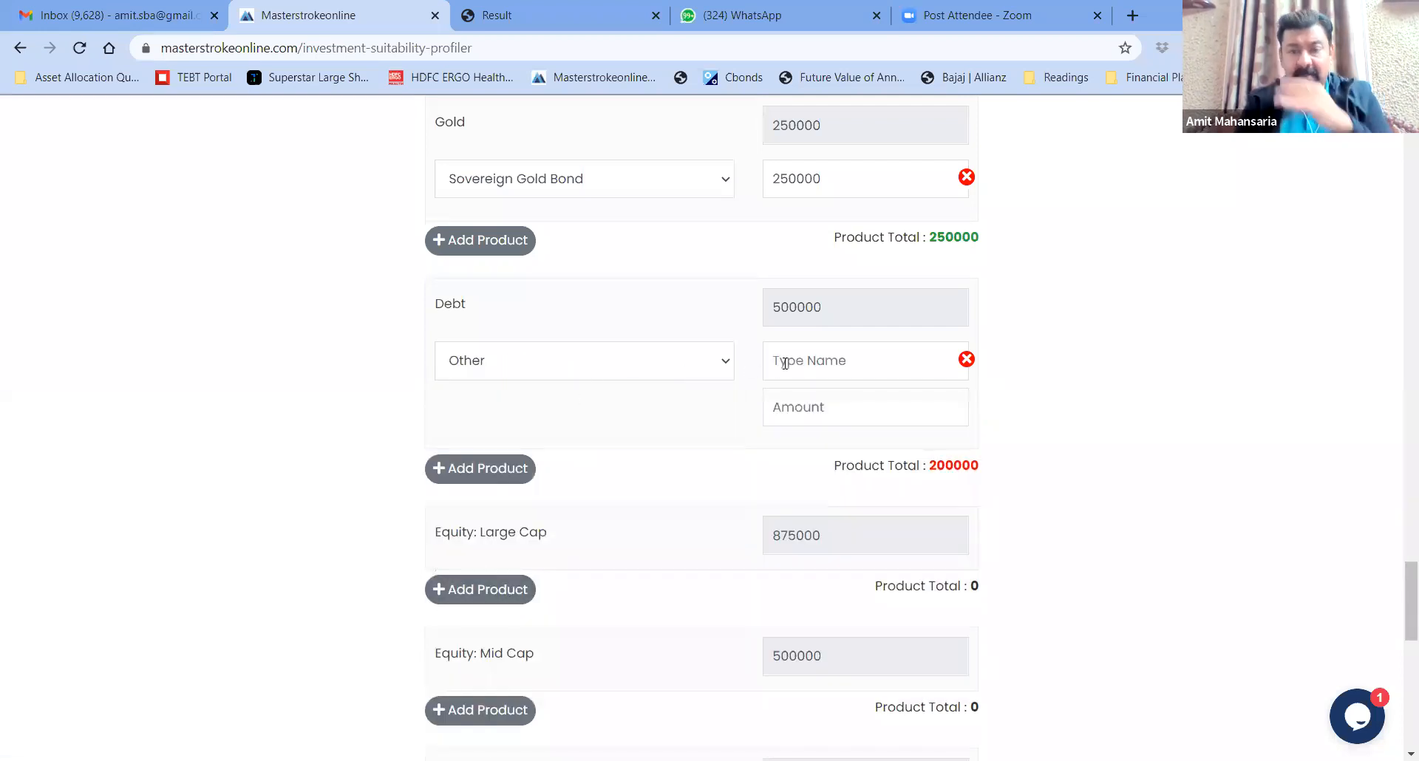
text(PP)
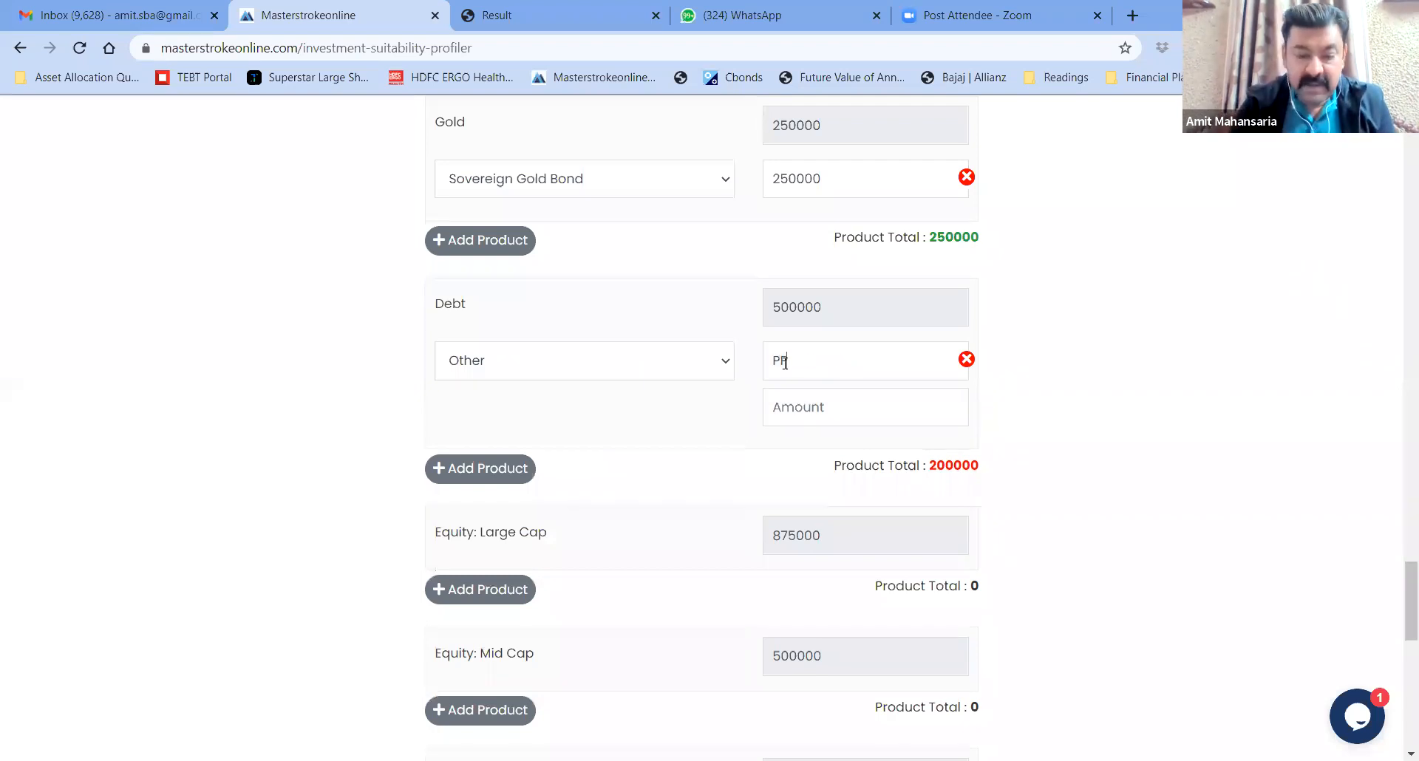
text(F)
text(10000)
text(0)
Add a second Debt row for RBI Savings Bond at 200000, correct the PPF amount, and add a third row
scroll(827, 417, down, 2)
scroll(827, 416, up, 6)
click(487, 477)
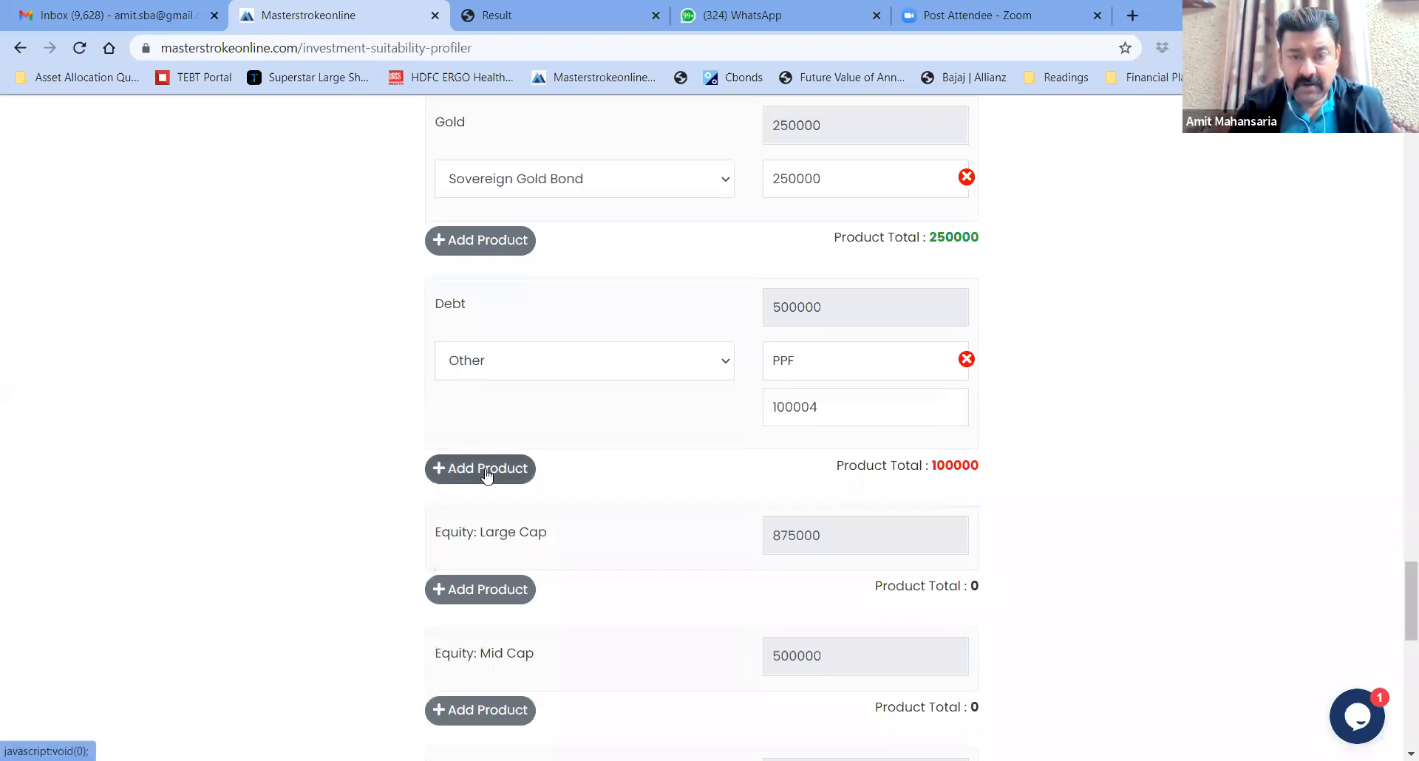
click(584, 473)
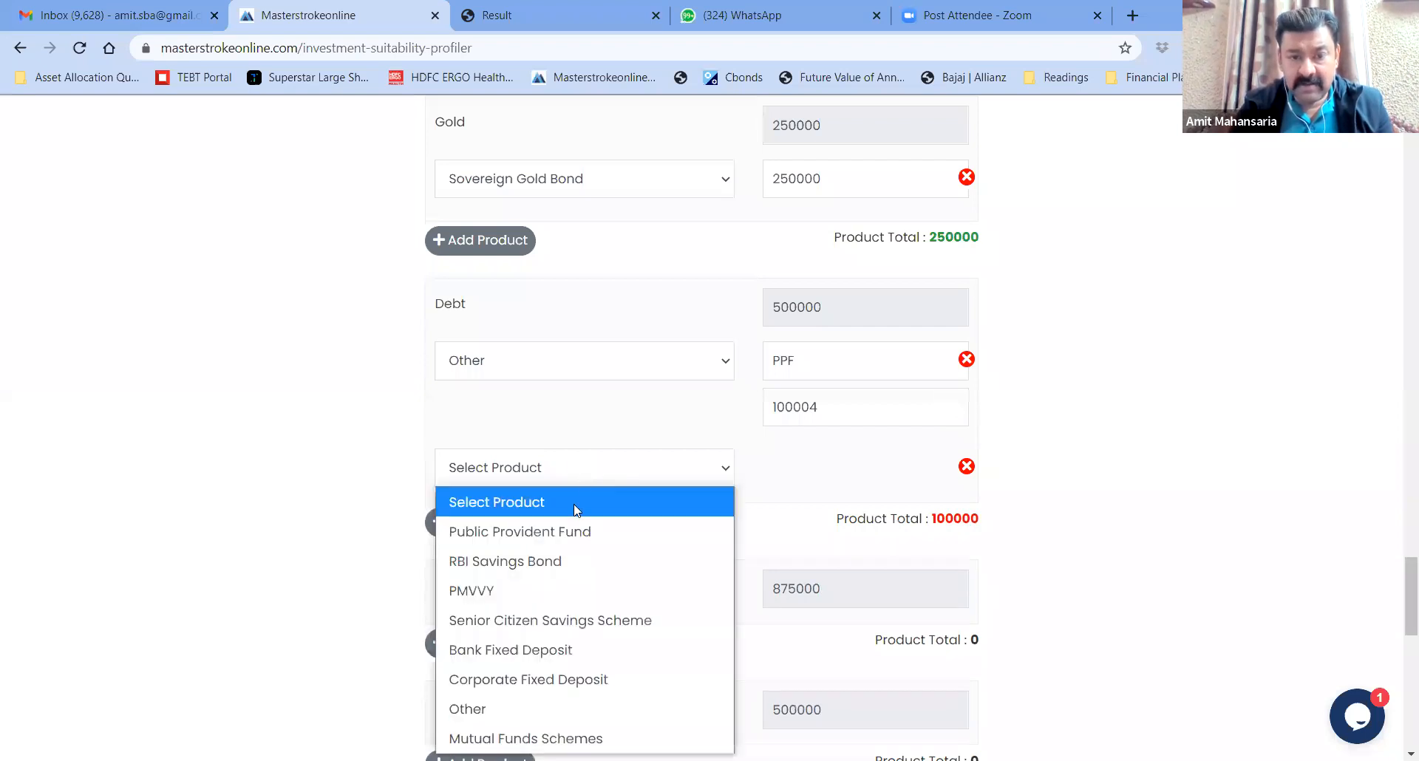
click(558, 558)
text(200000)
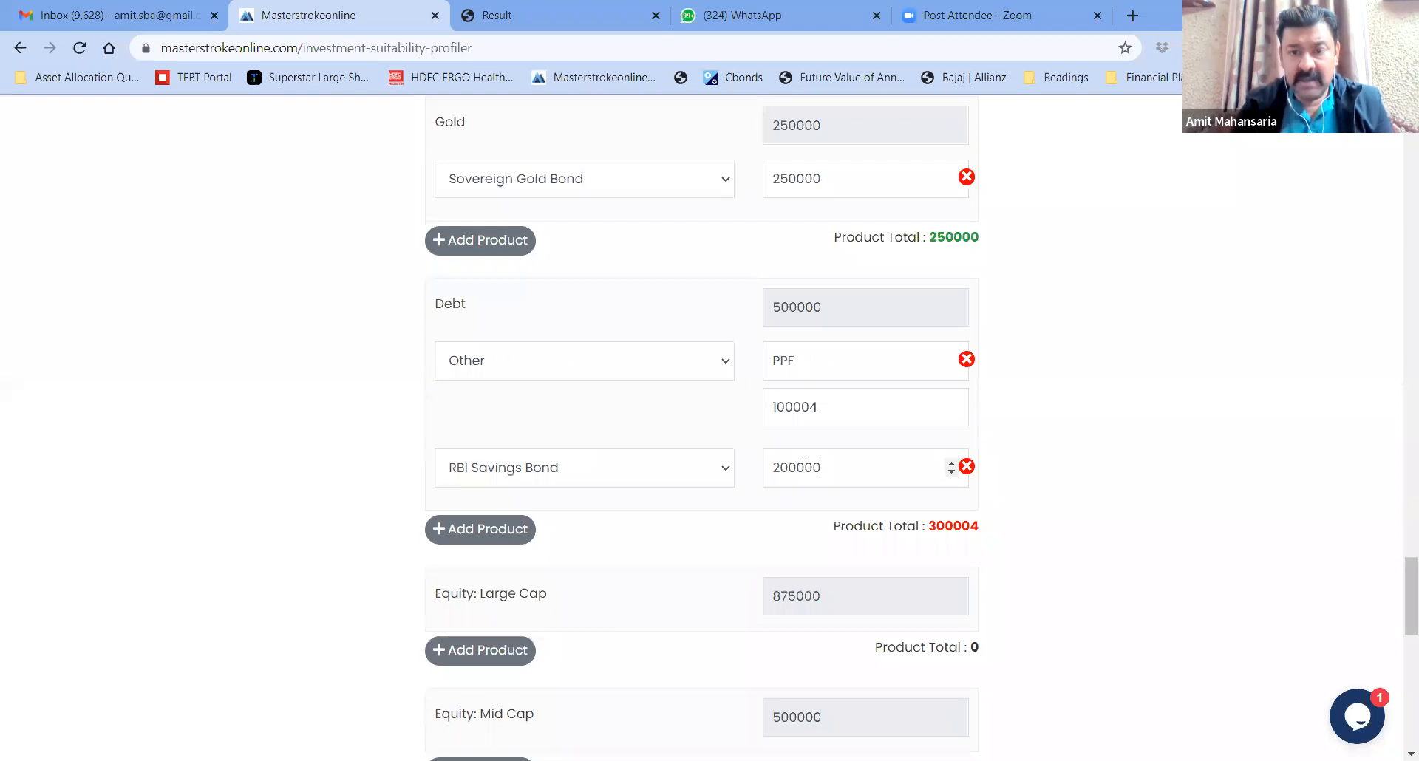
click(823, 413)
text(0)
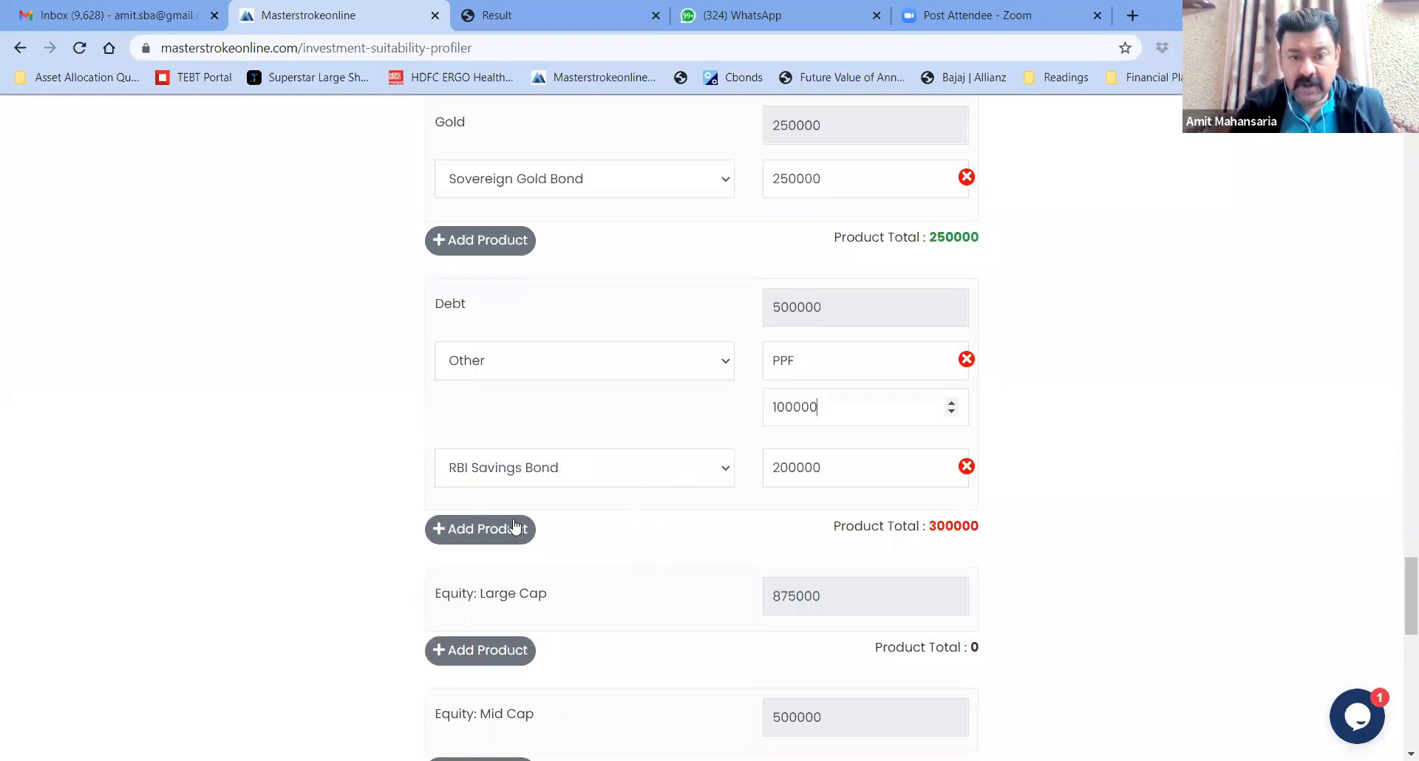
click(481, 530)
Set the third Debt row to the mutual fund scheme HDFC Medium Term Debt Fund(G) at 100000, then add a fourth row
click(570, 533)
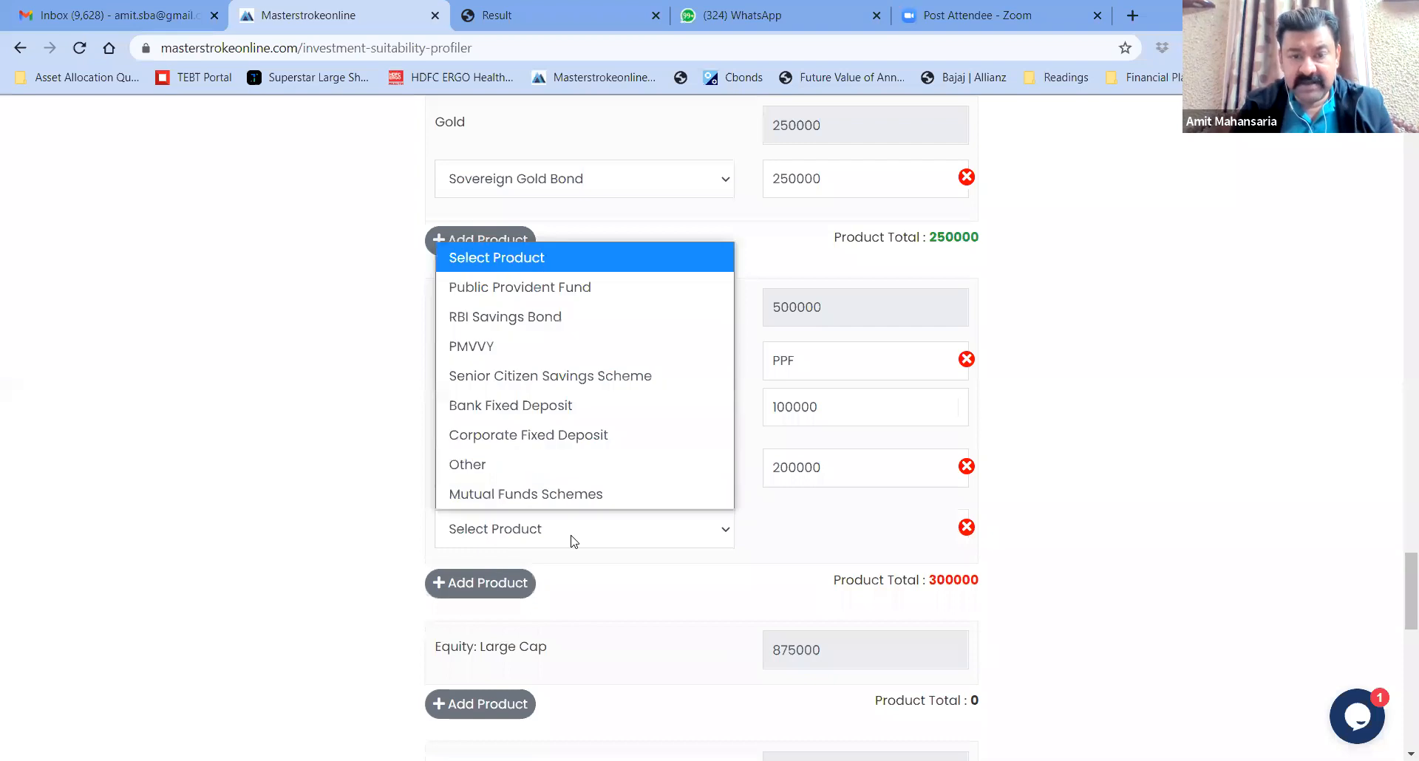
click(559, 499)
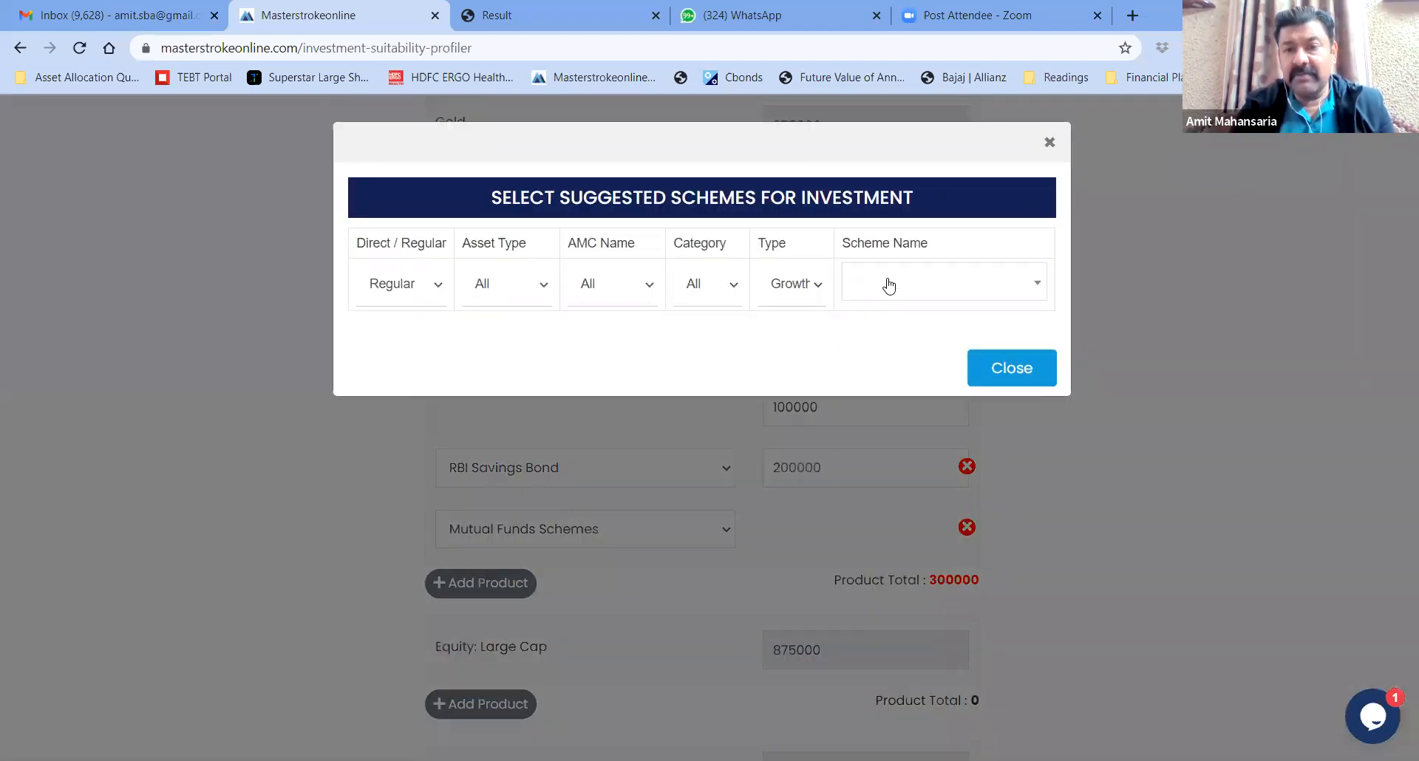
click(889, 286)
text(hdfc)
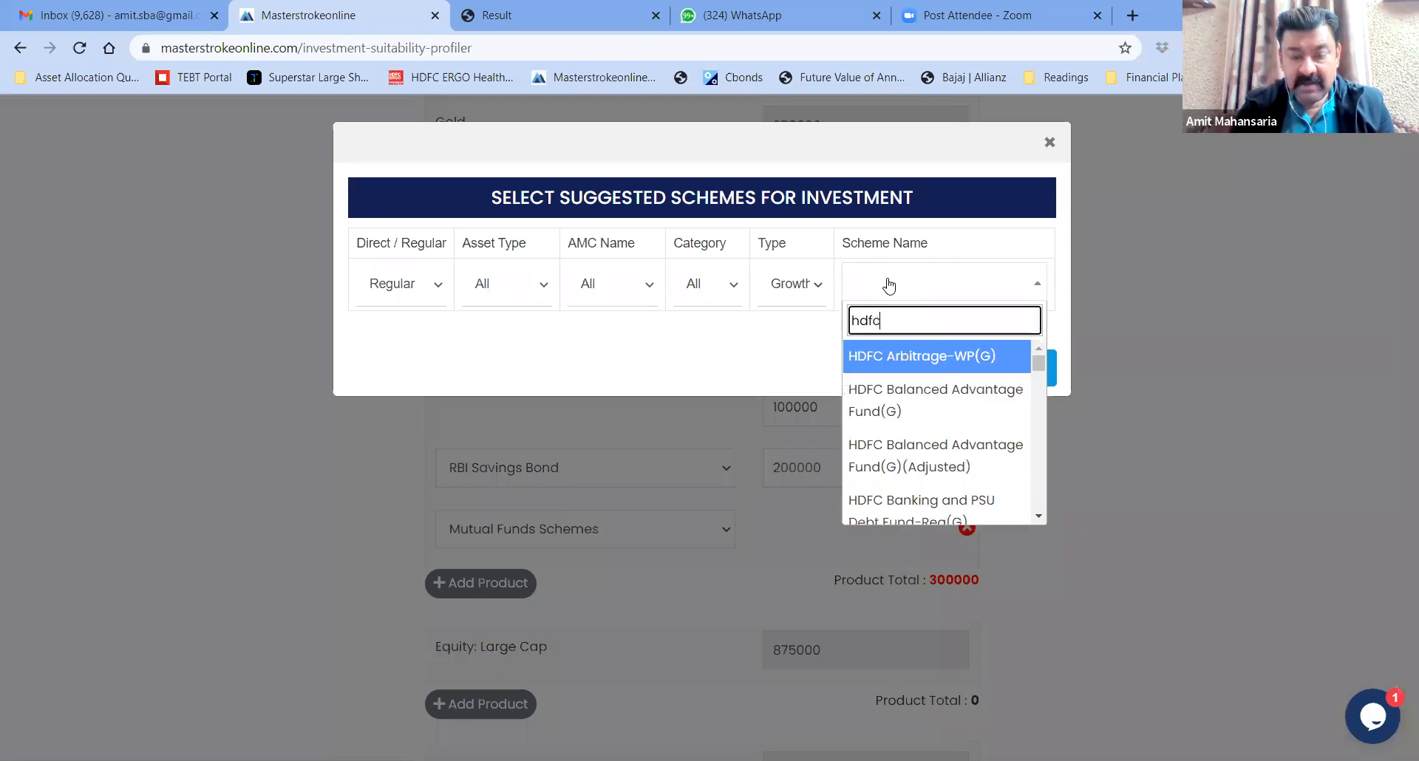
text( medium)
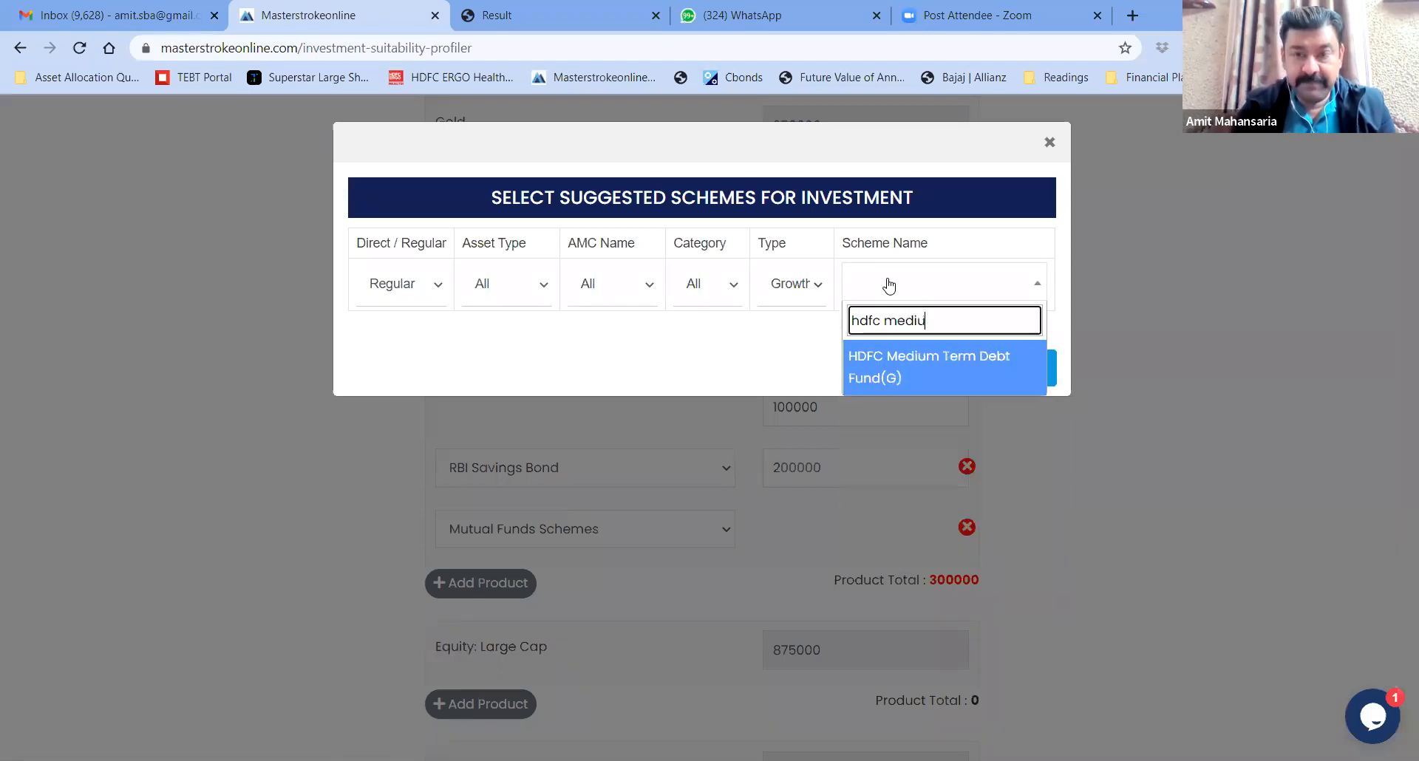
click(910, 370)
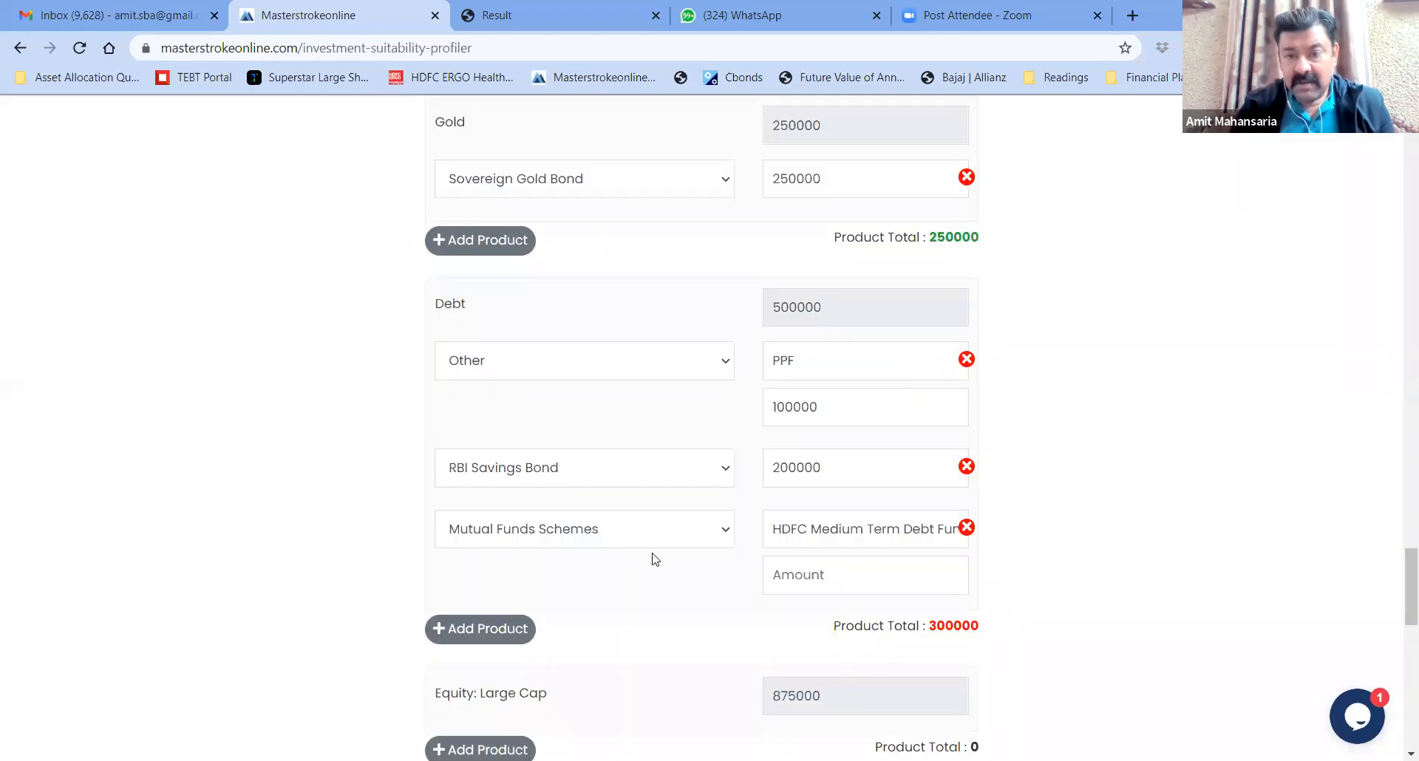
click(810, 575)
text(100000)
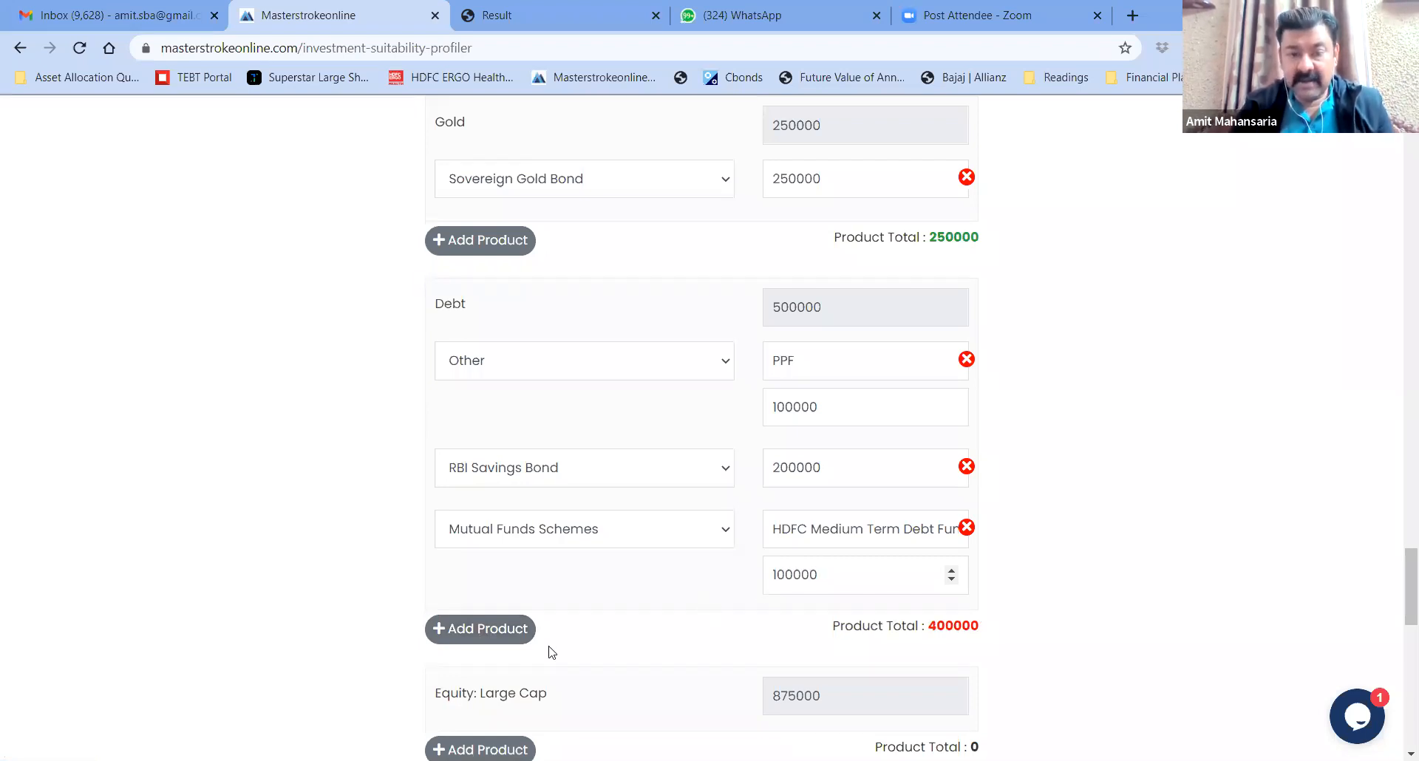
click(495, 634)
Set the new Debt row to Mutual Funds Schemes and pick ICICI Pru All Seasons Bond Fund(G)
click(574, 634)
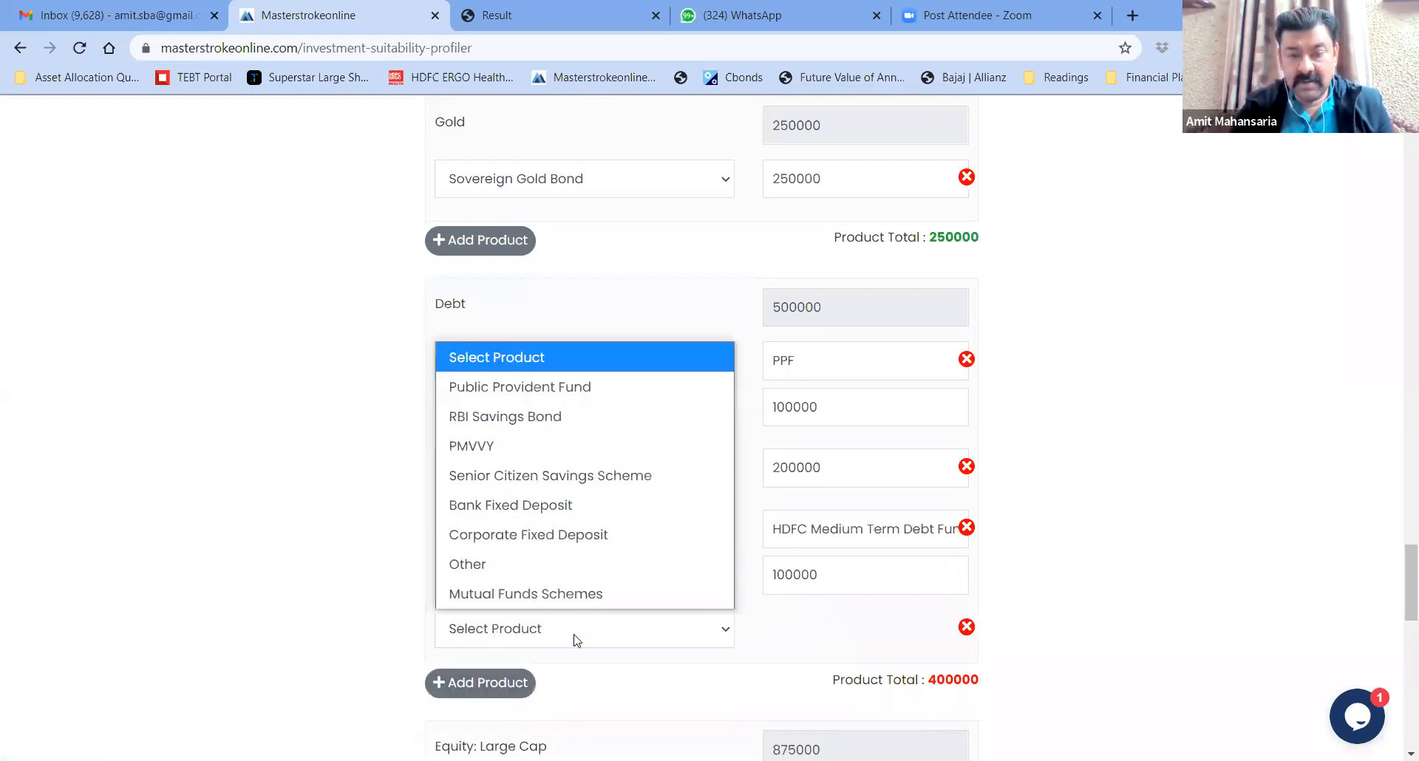
click(571, 594)
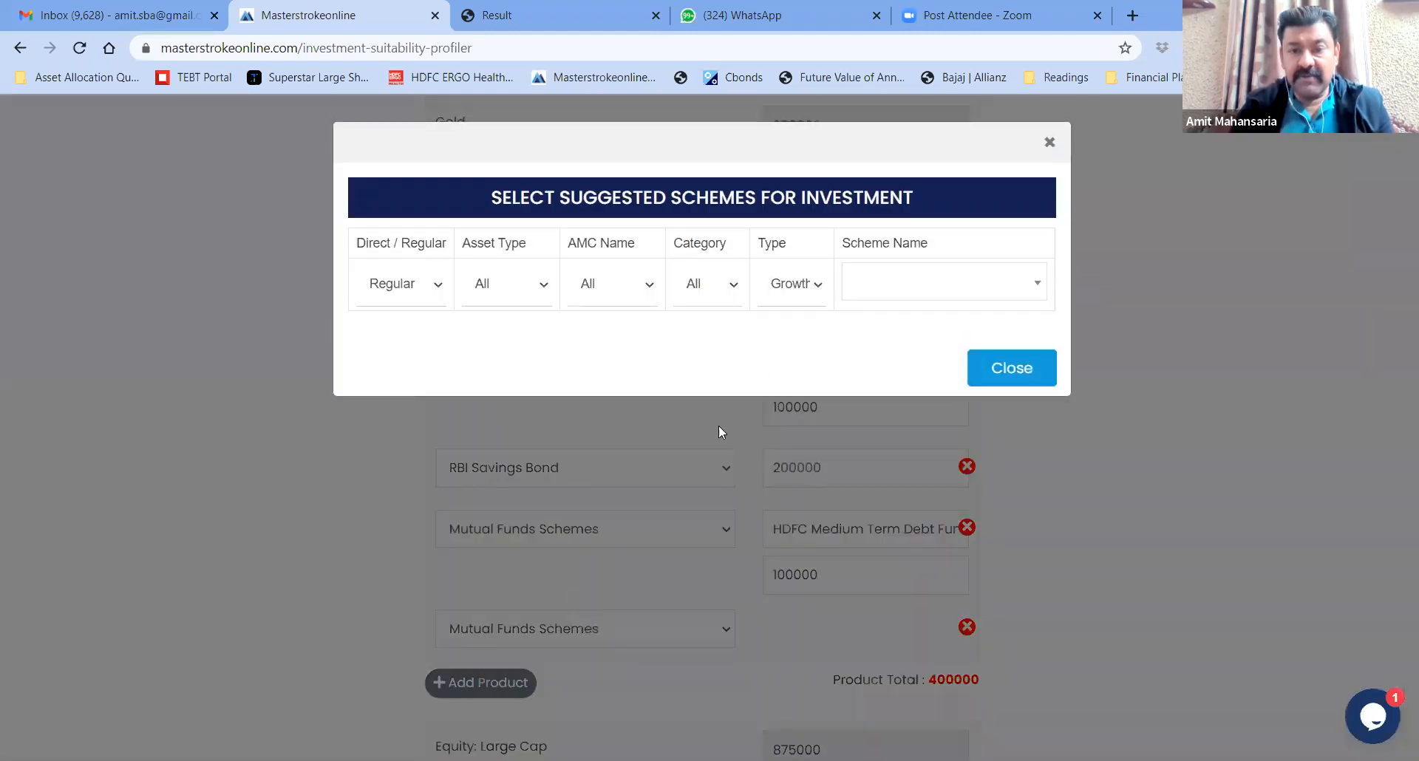
click(898, 295)
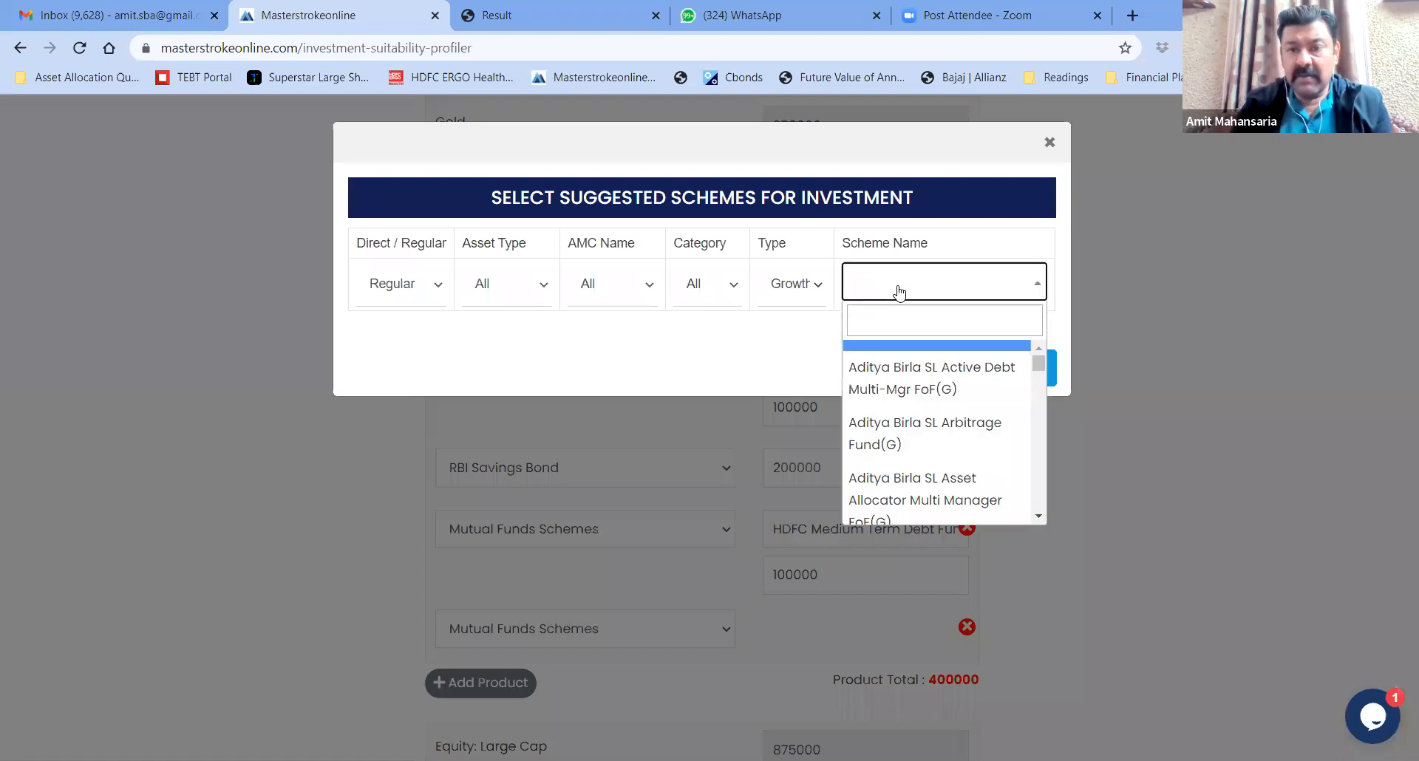
text(icici)
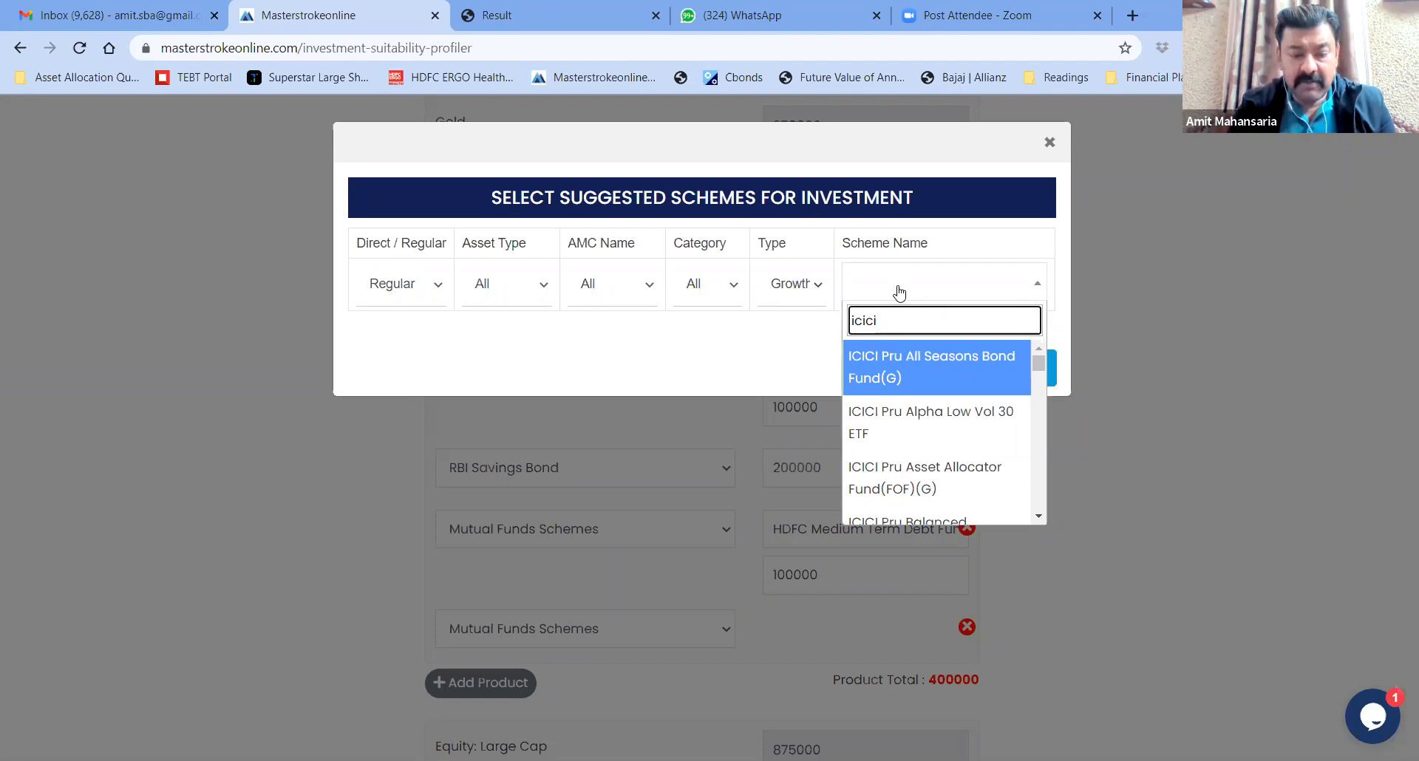
text(ll )
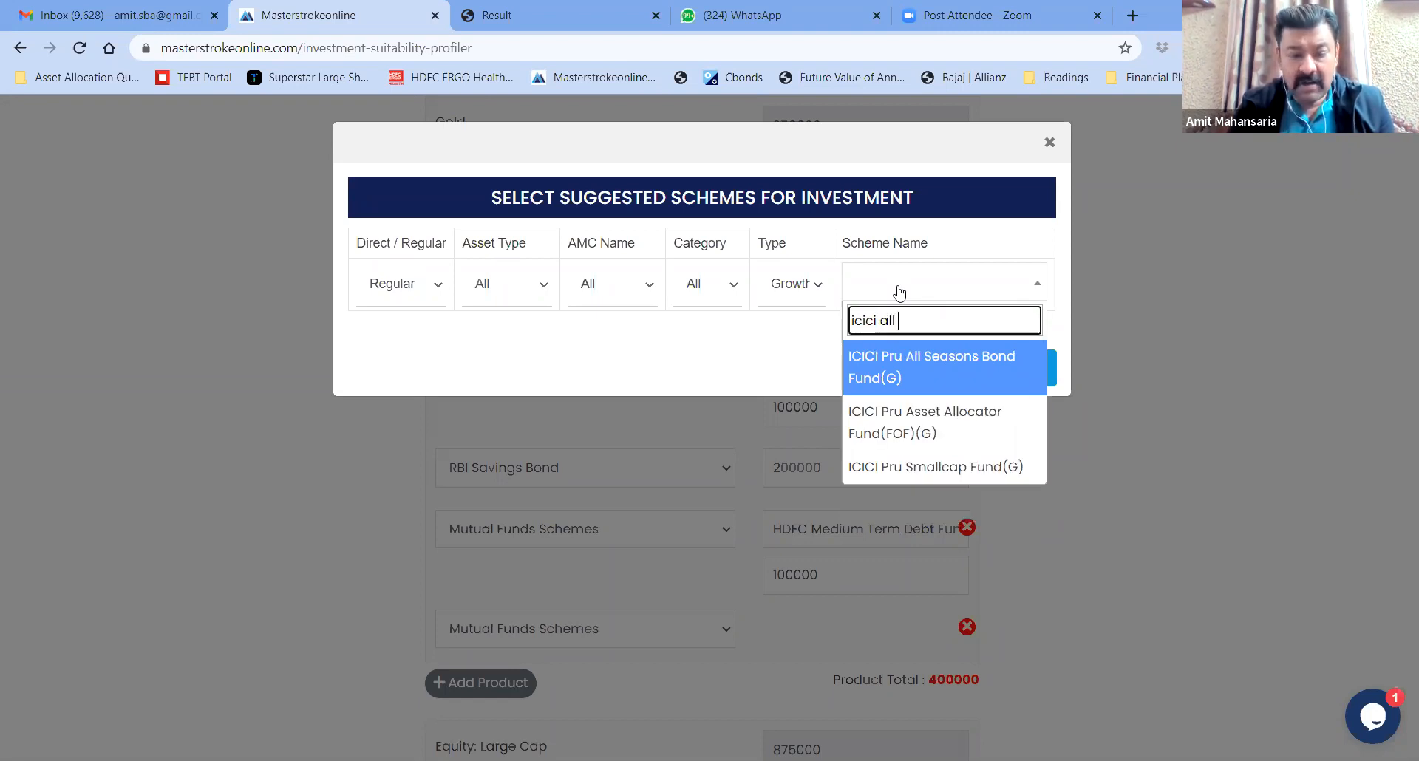
text(sea)
click(918, 370)
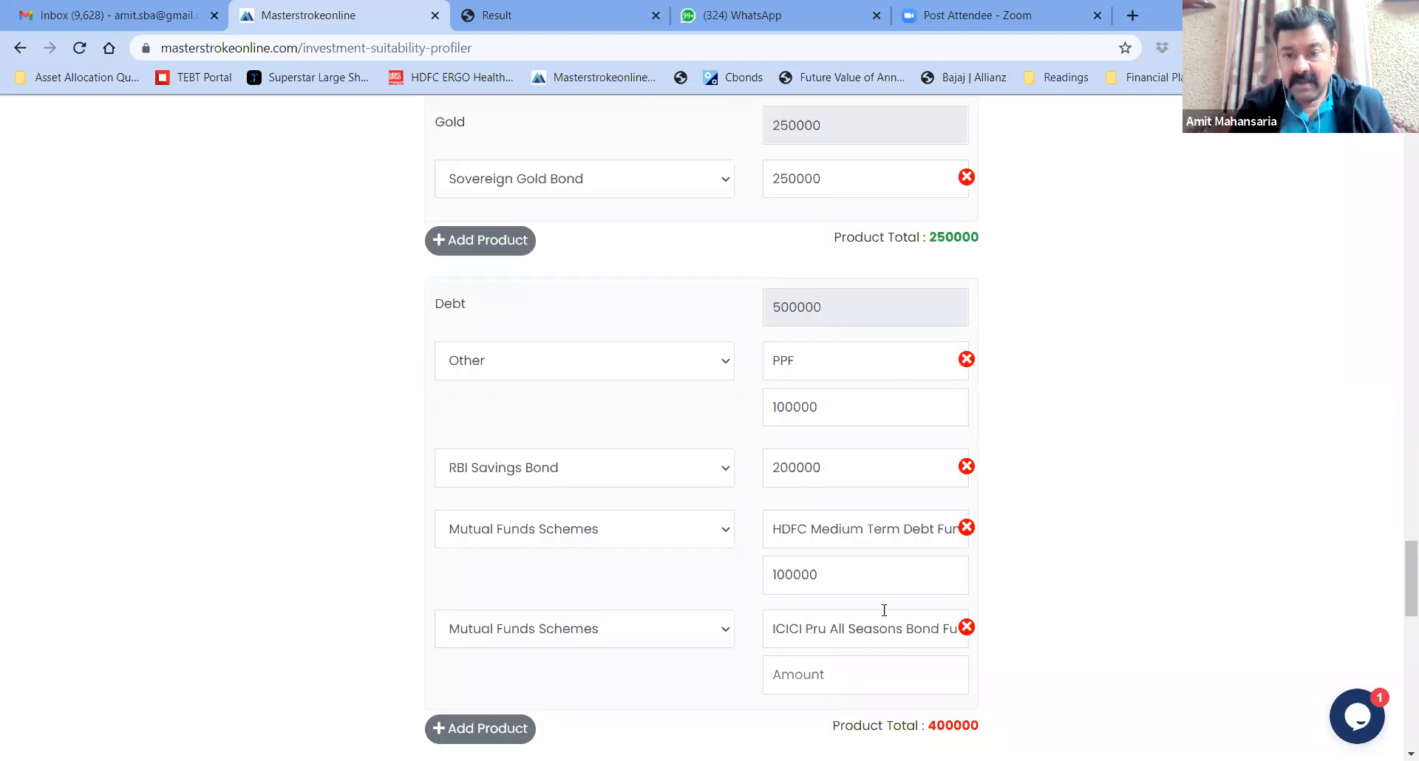
Correct the ICICI fund amount to 100000 so the Debt total reaches 500000
scroll(1144, 523, down, 4)
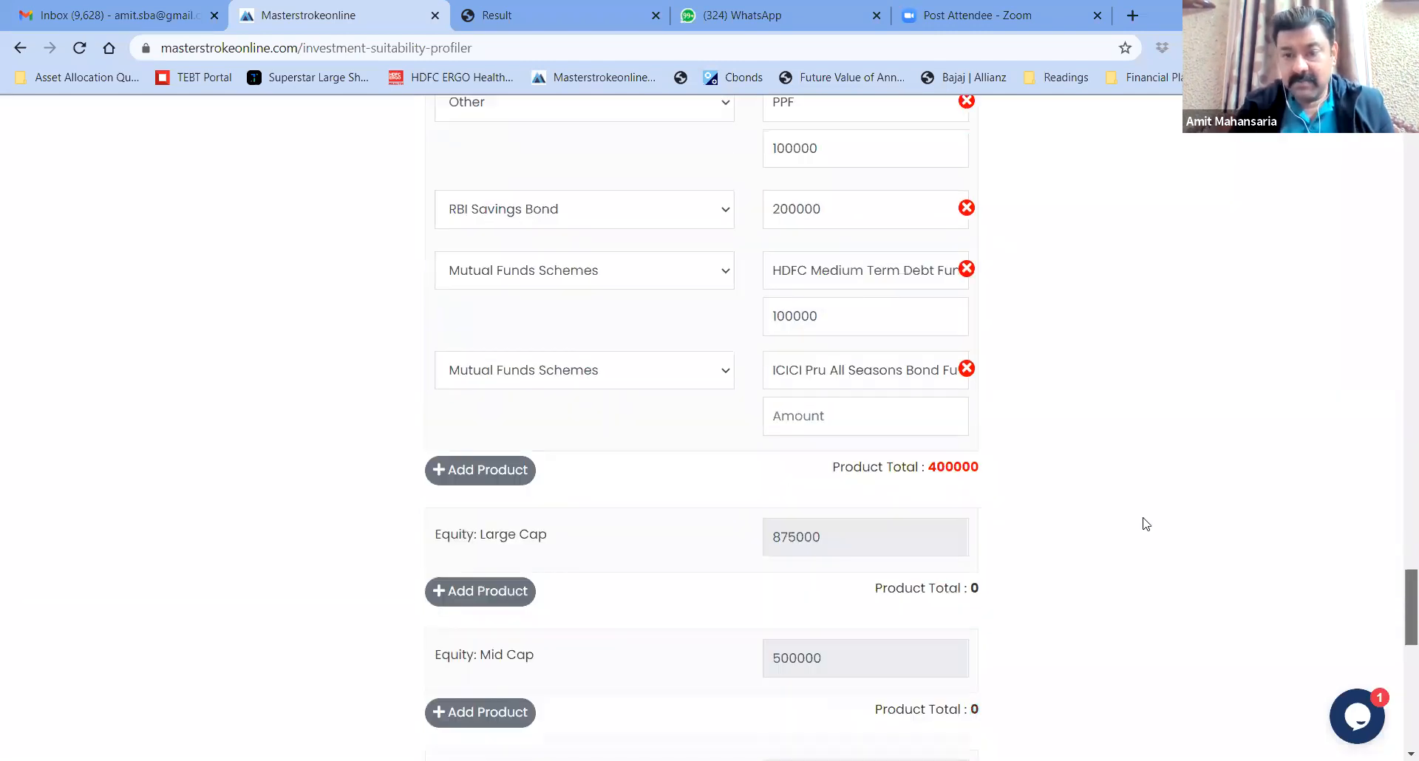
text(1500000)
key(BackSpace)
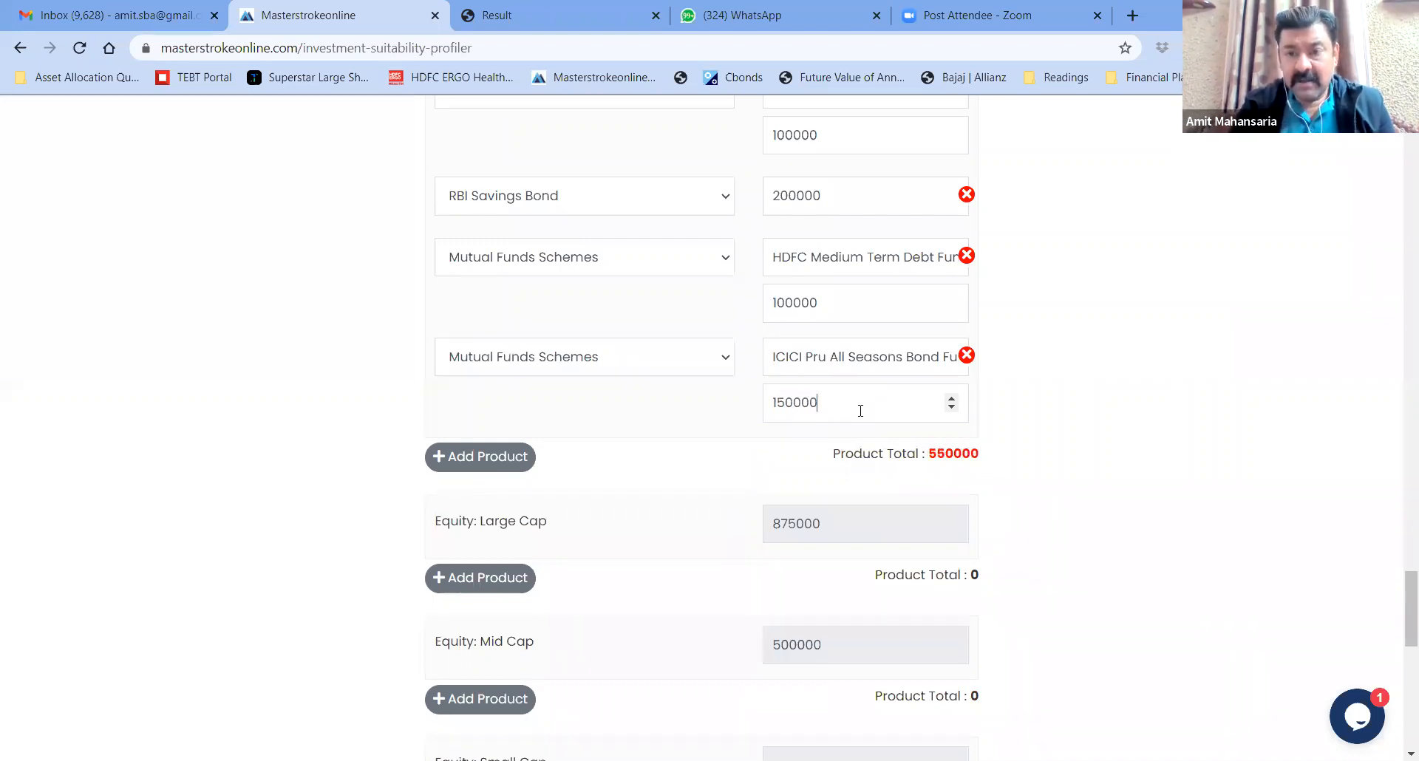
drag(930, 456, 1001, 460)
click(992, 464)
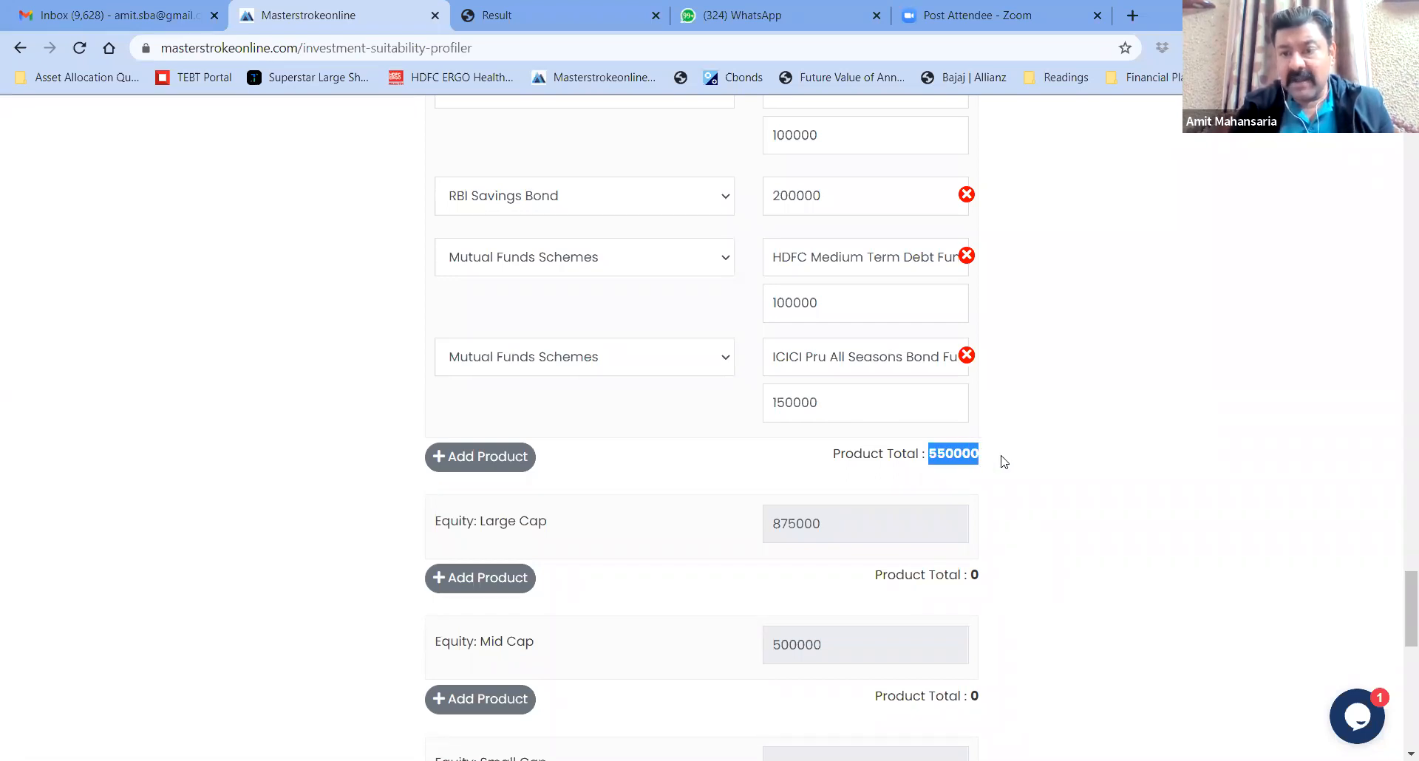
click(1000, 459)
drag(823, 405, 747, 409)
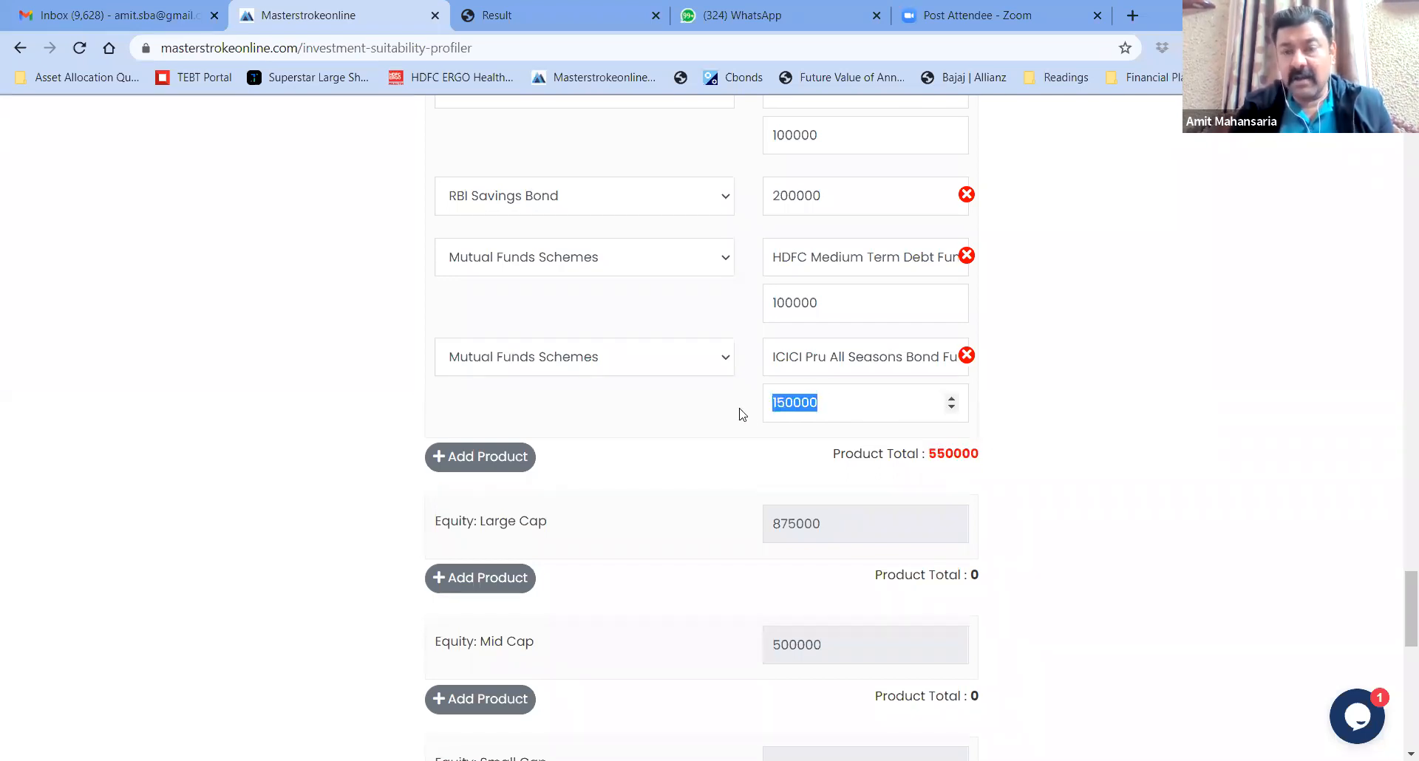
text(100000)
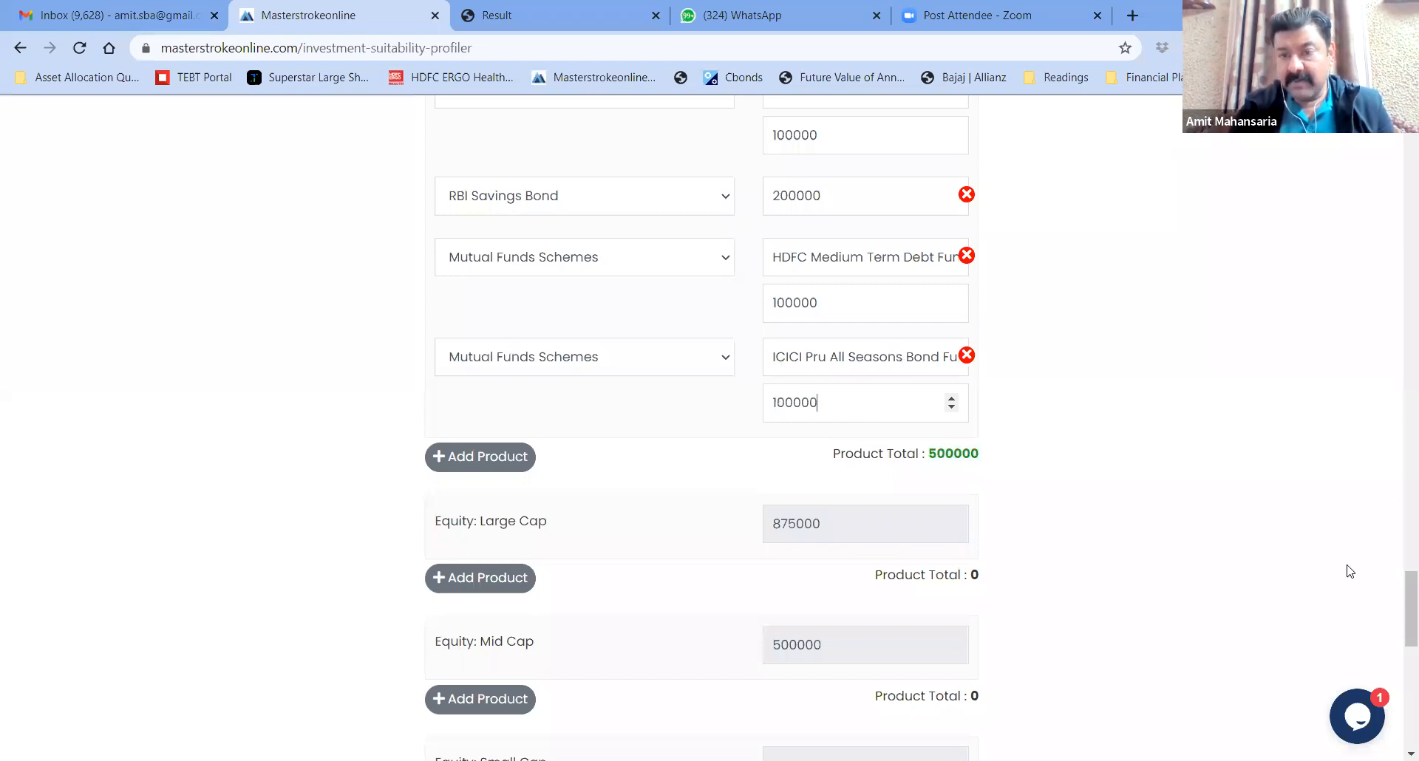
Add a Large Cap product row of type Other named 'Reliance Industri'
scroll(1399, 596, down, 5)
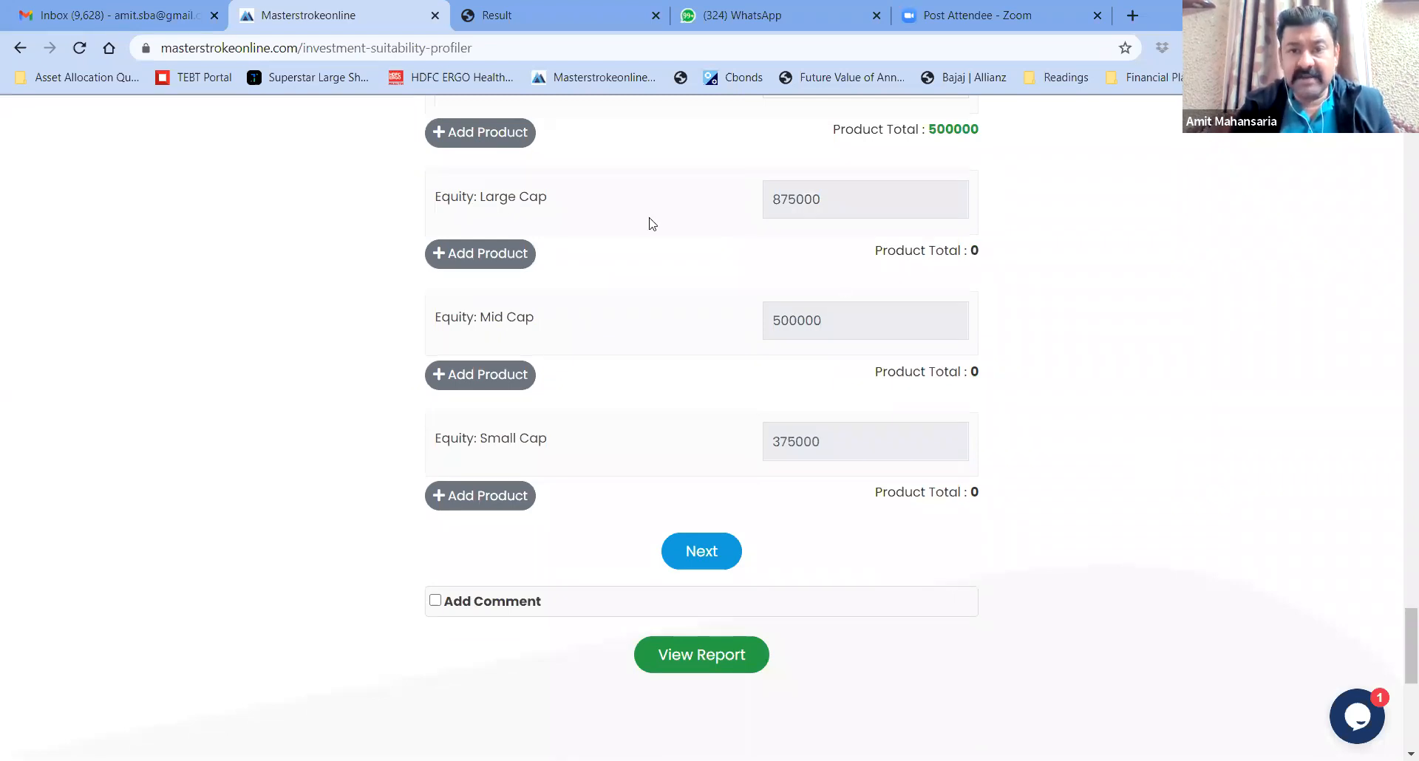
drag(781, 199, 825, 201)
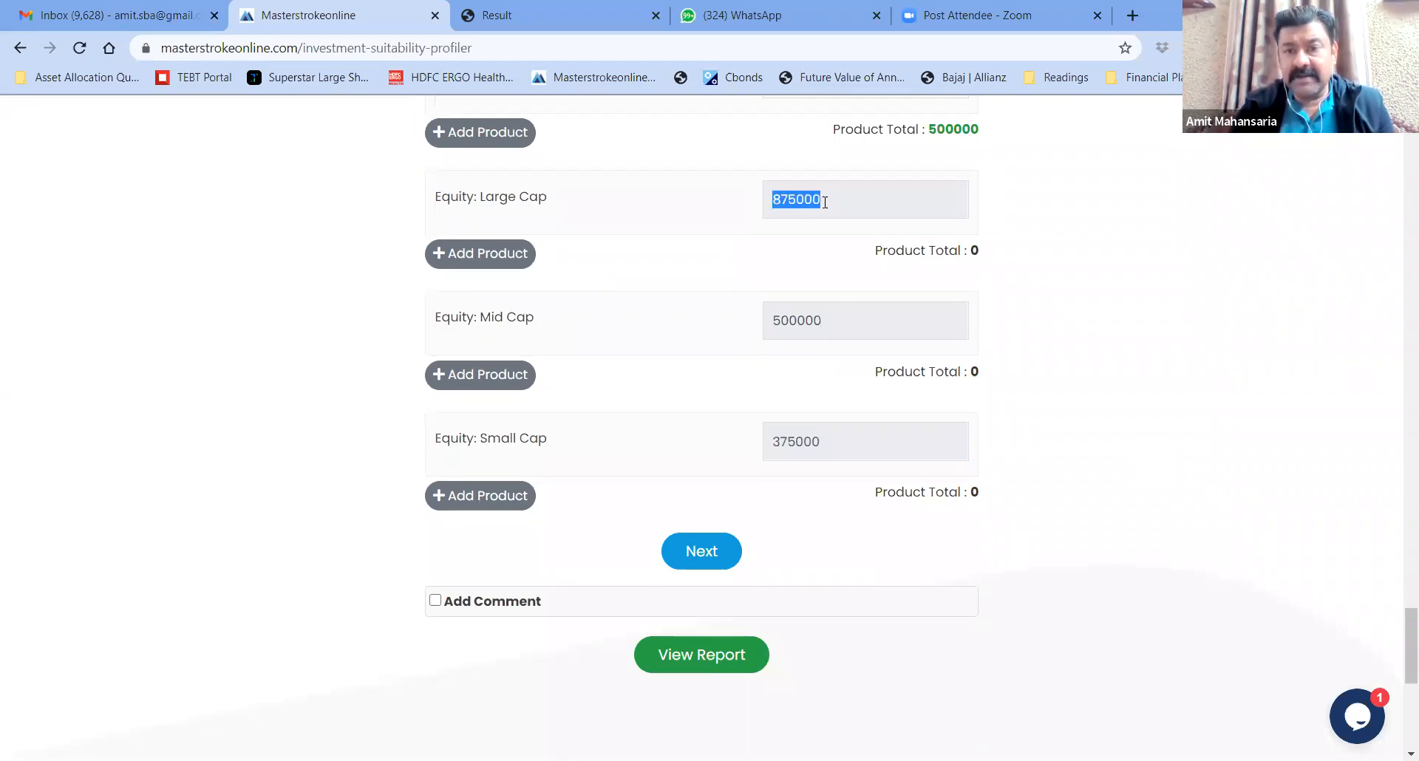
click(491, 253)
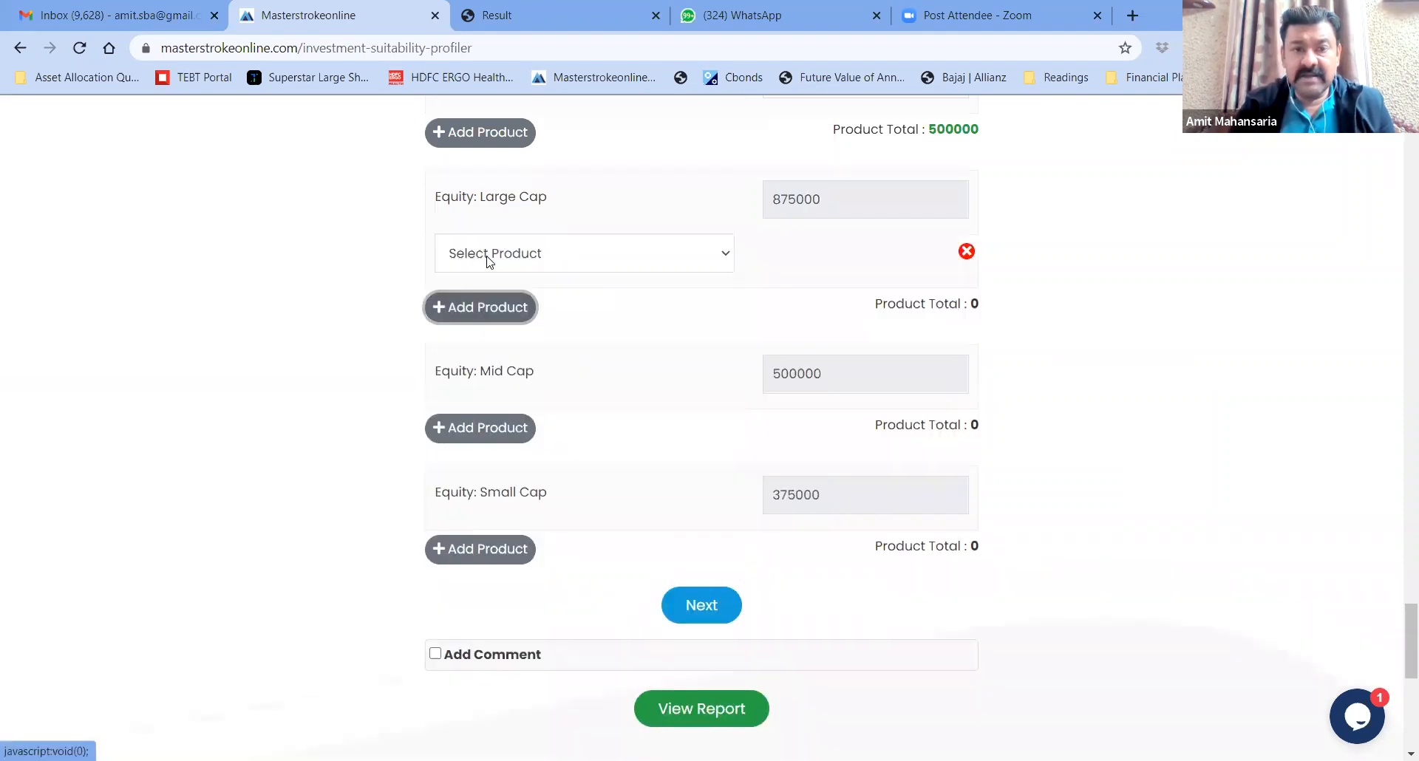
click(589, 270)
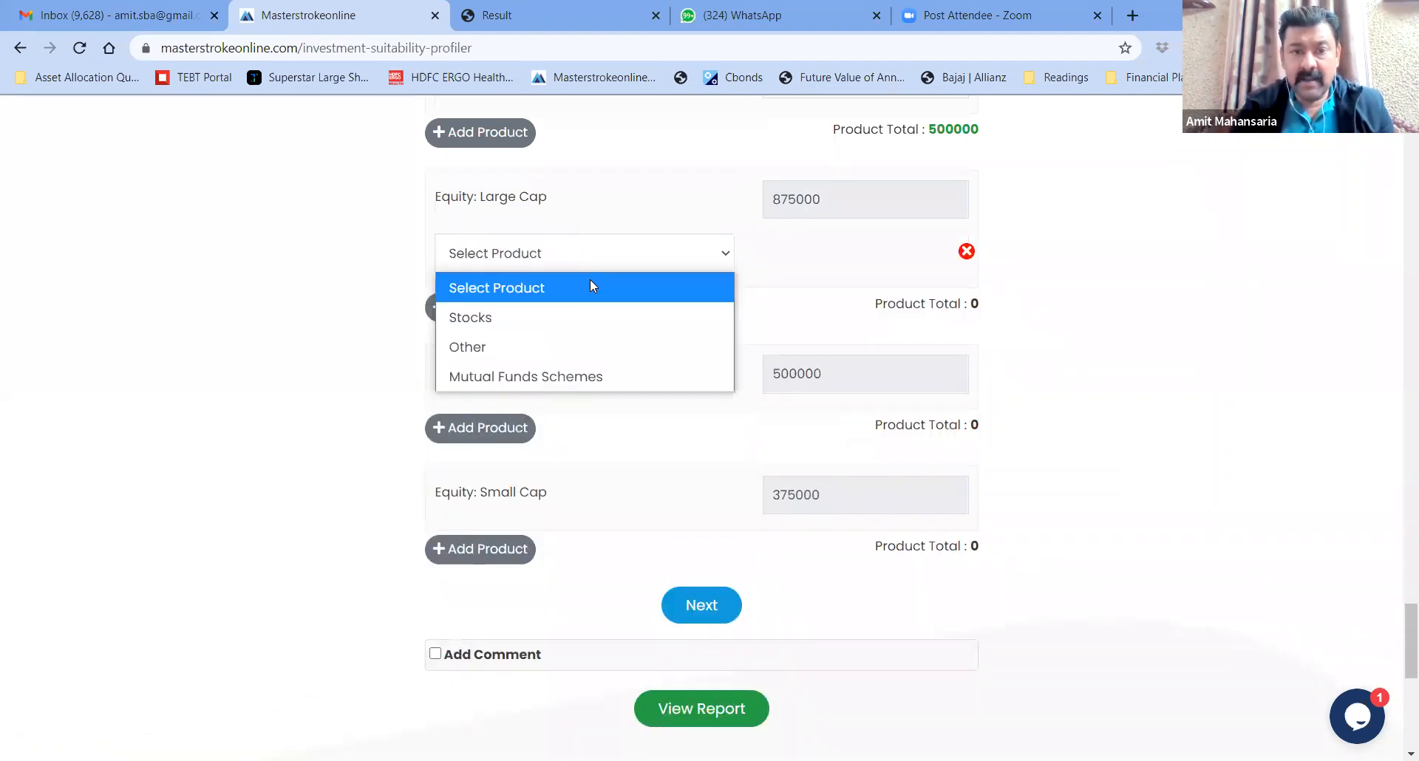
click(519, 348)
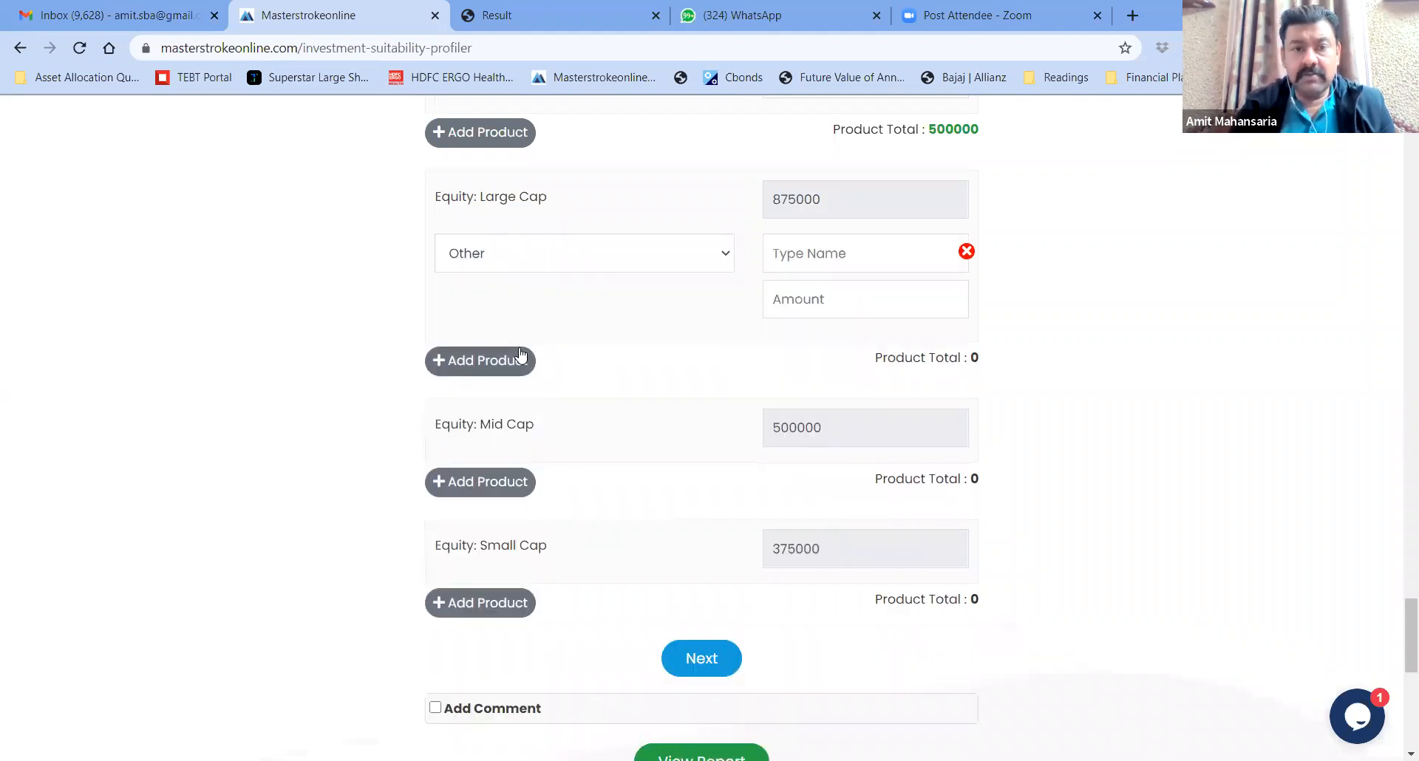
click(823, 255)
text(R)
click(728, 251)
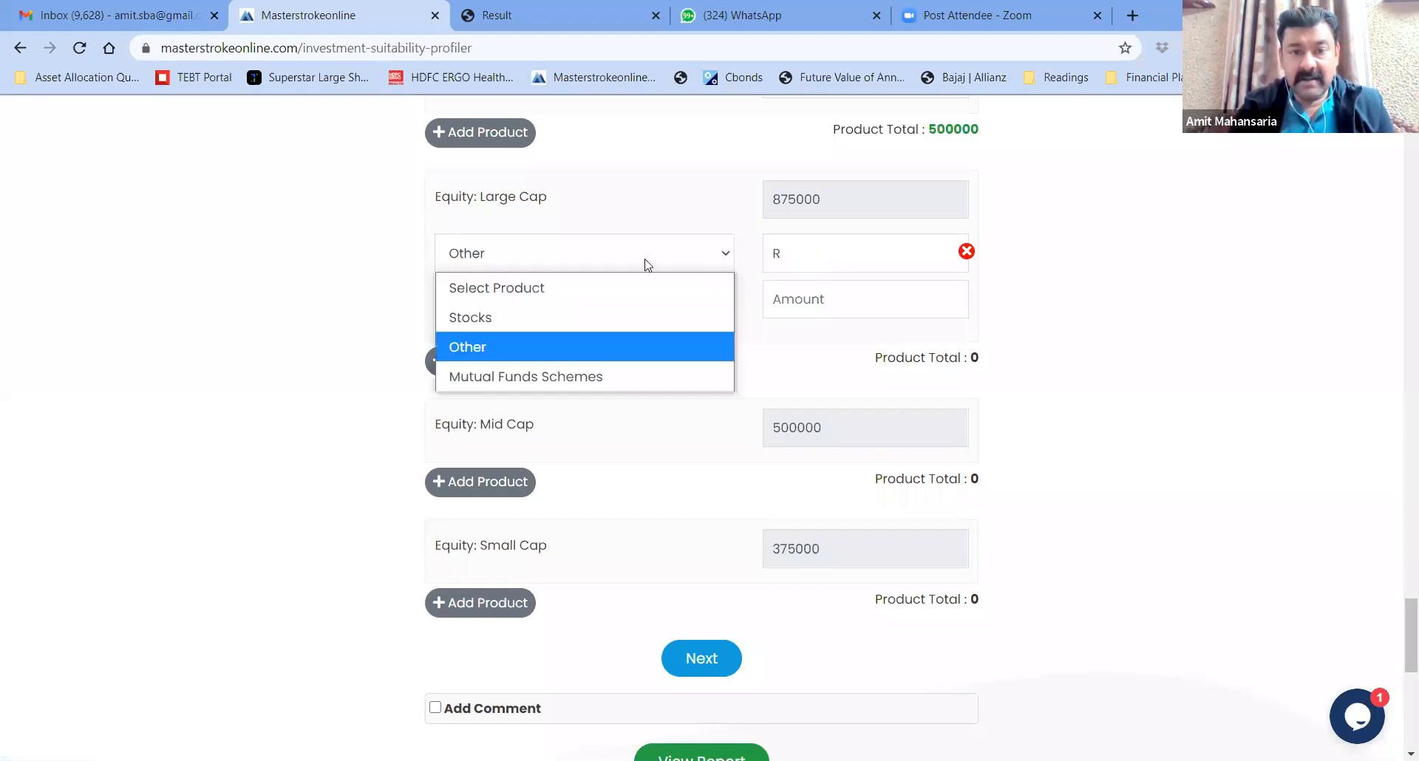
click(544, 340)
text(eliance Industries)
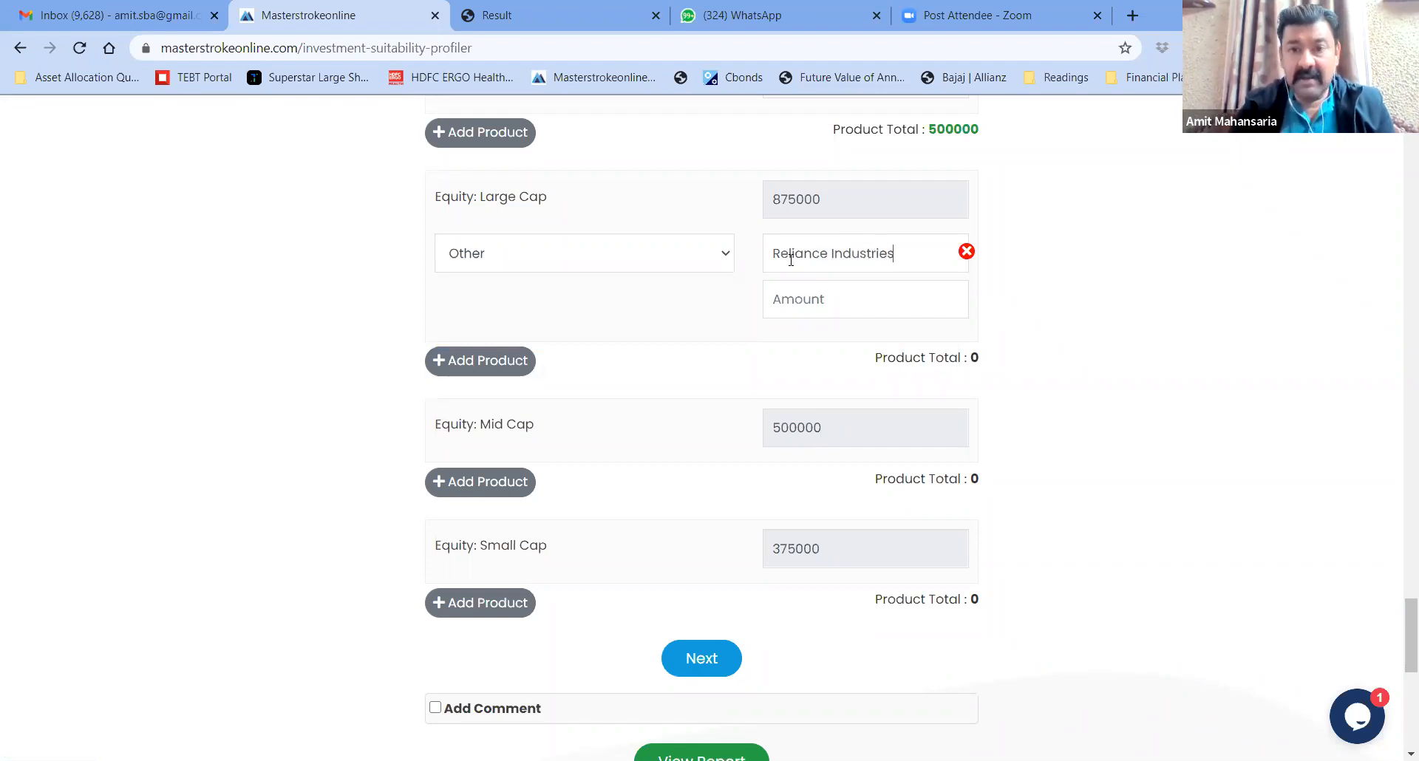
Enter 275000 as the Reliance Industries amount
click(801, 304)
text(20)
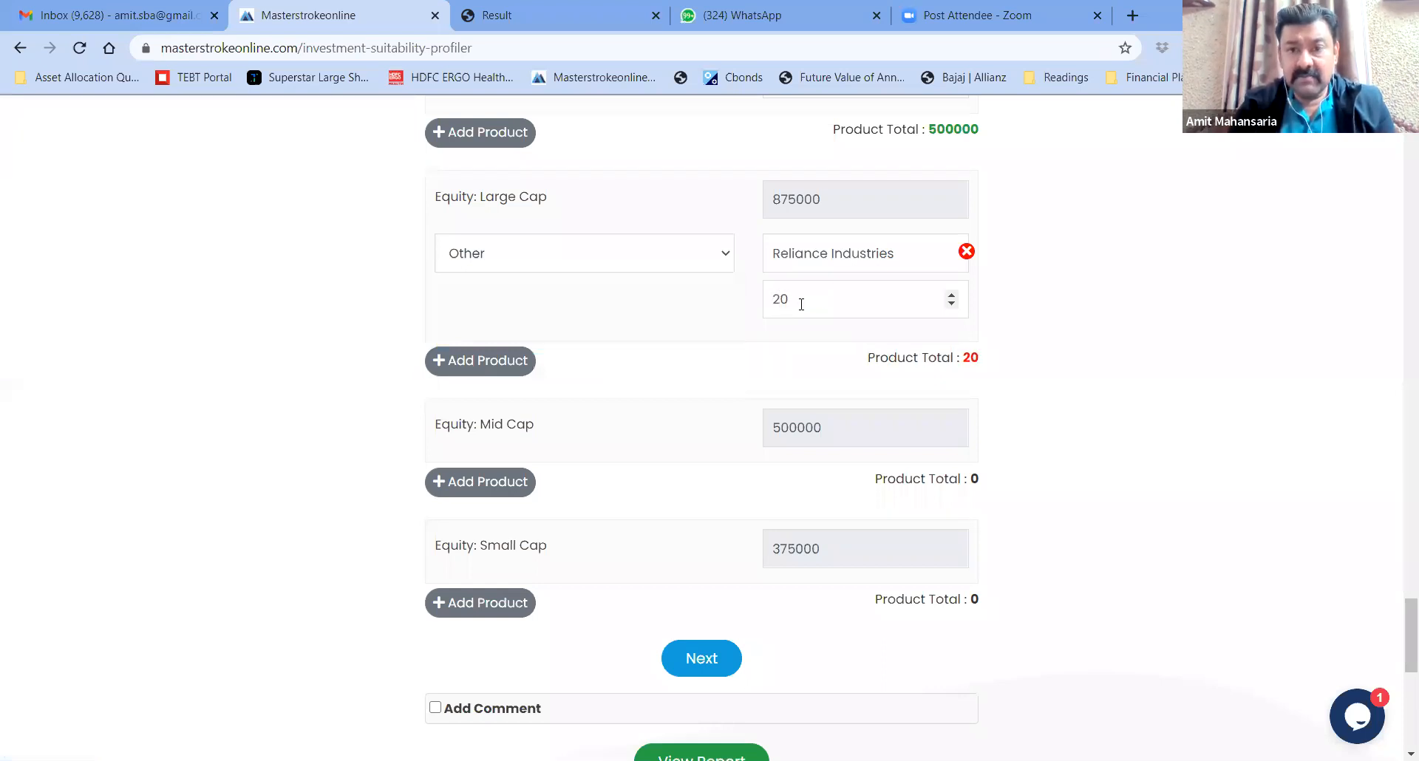
key(BackSpace)
text(75000)
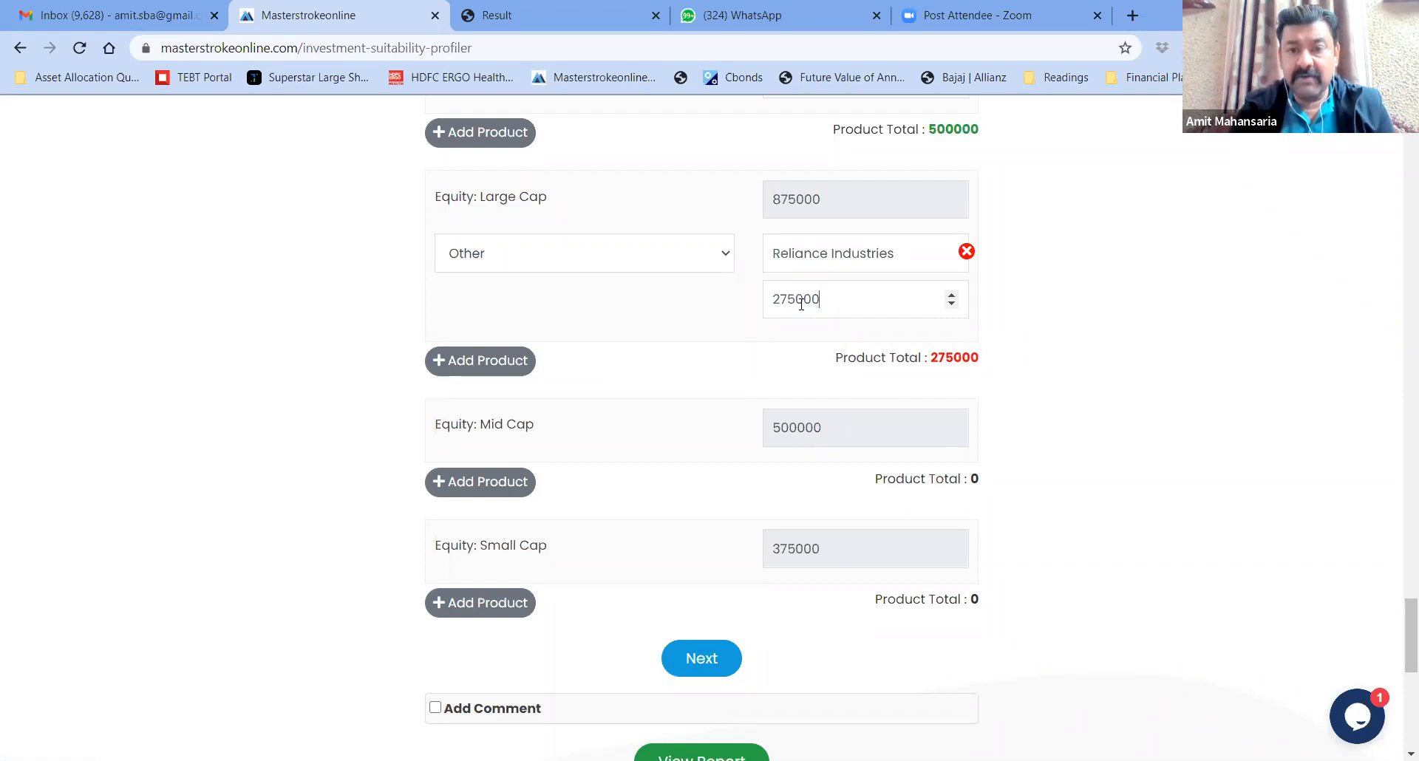
click(724, 259)
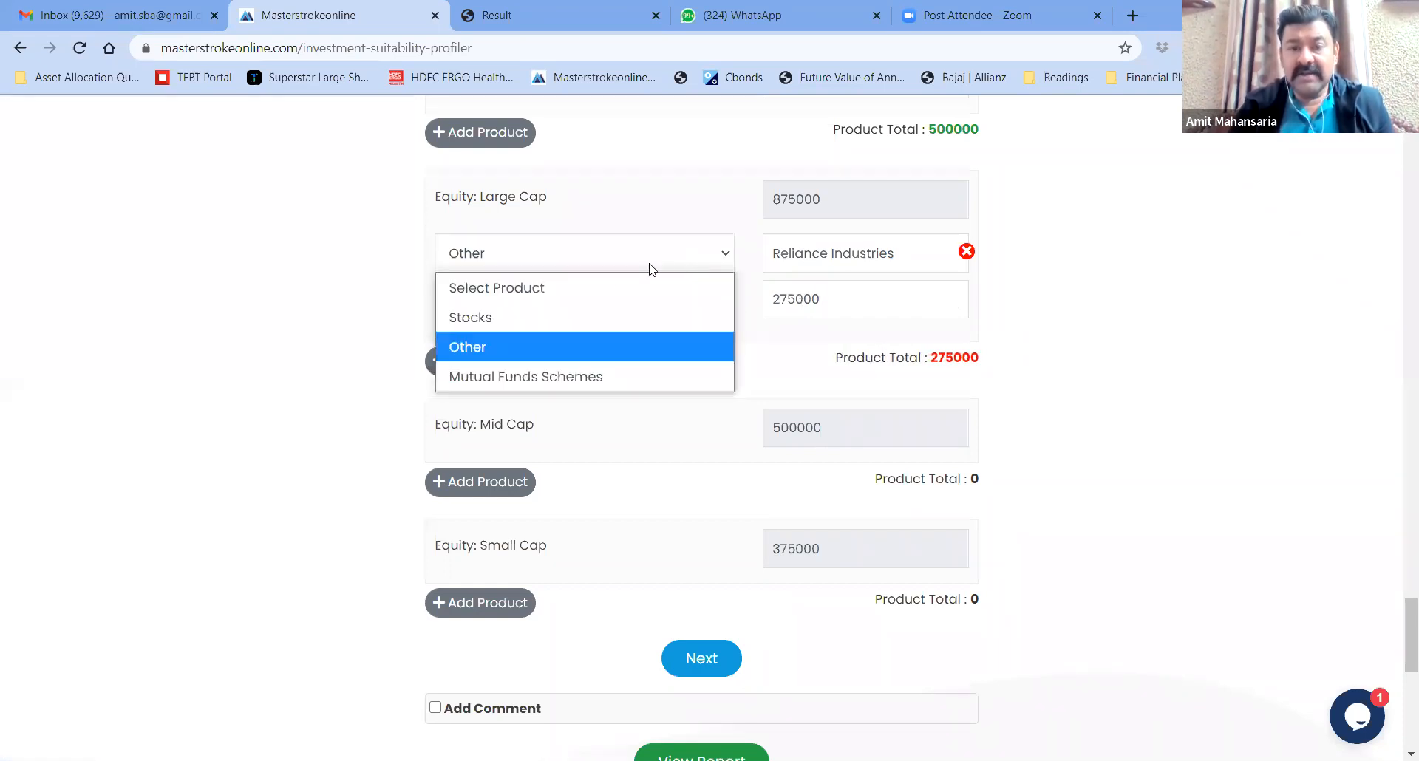
Change the Large Cap row to the Equity - Large Cap scheme Aditya Birla SL Frontline Equity Fund(G) at 300000
click(560, 378)
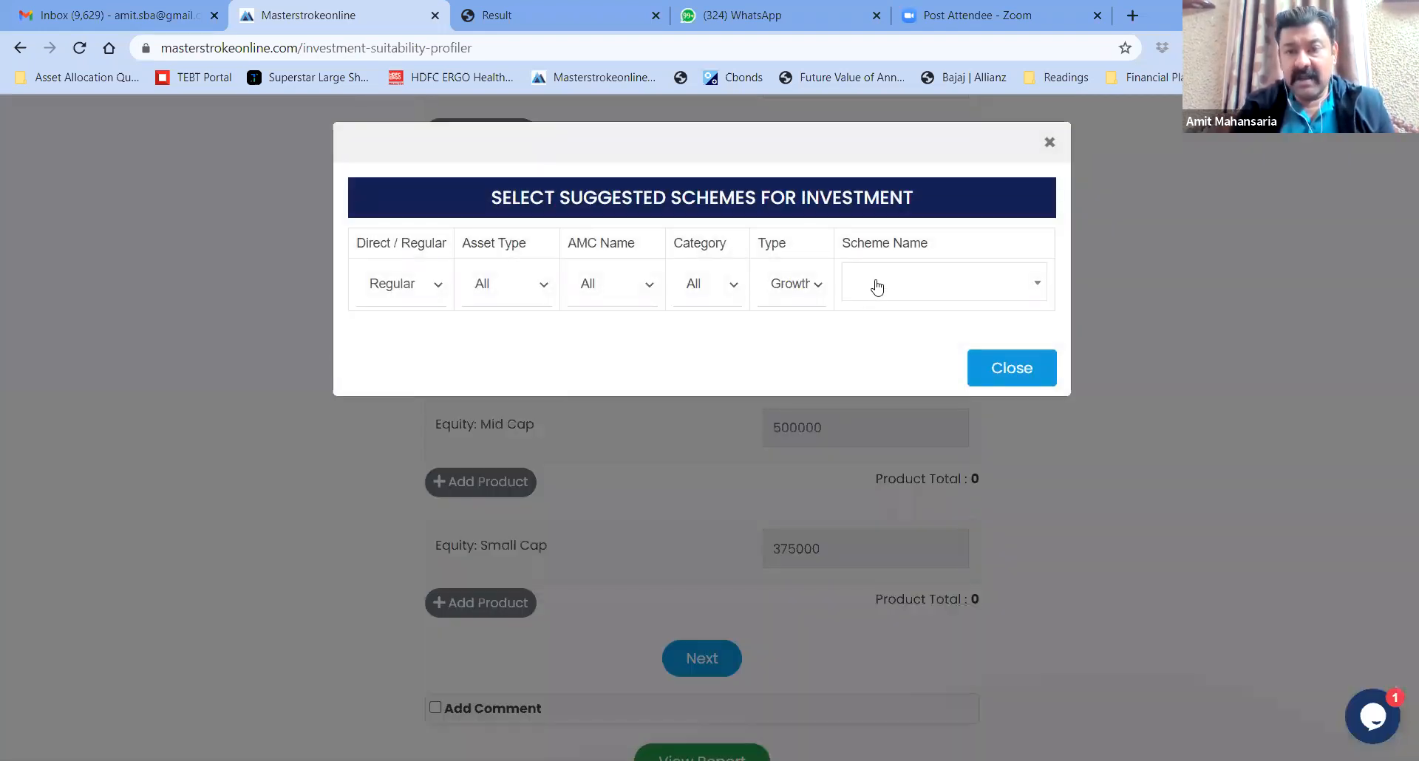
click(877, 288)
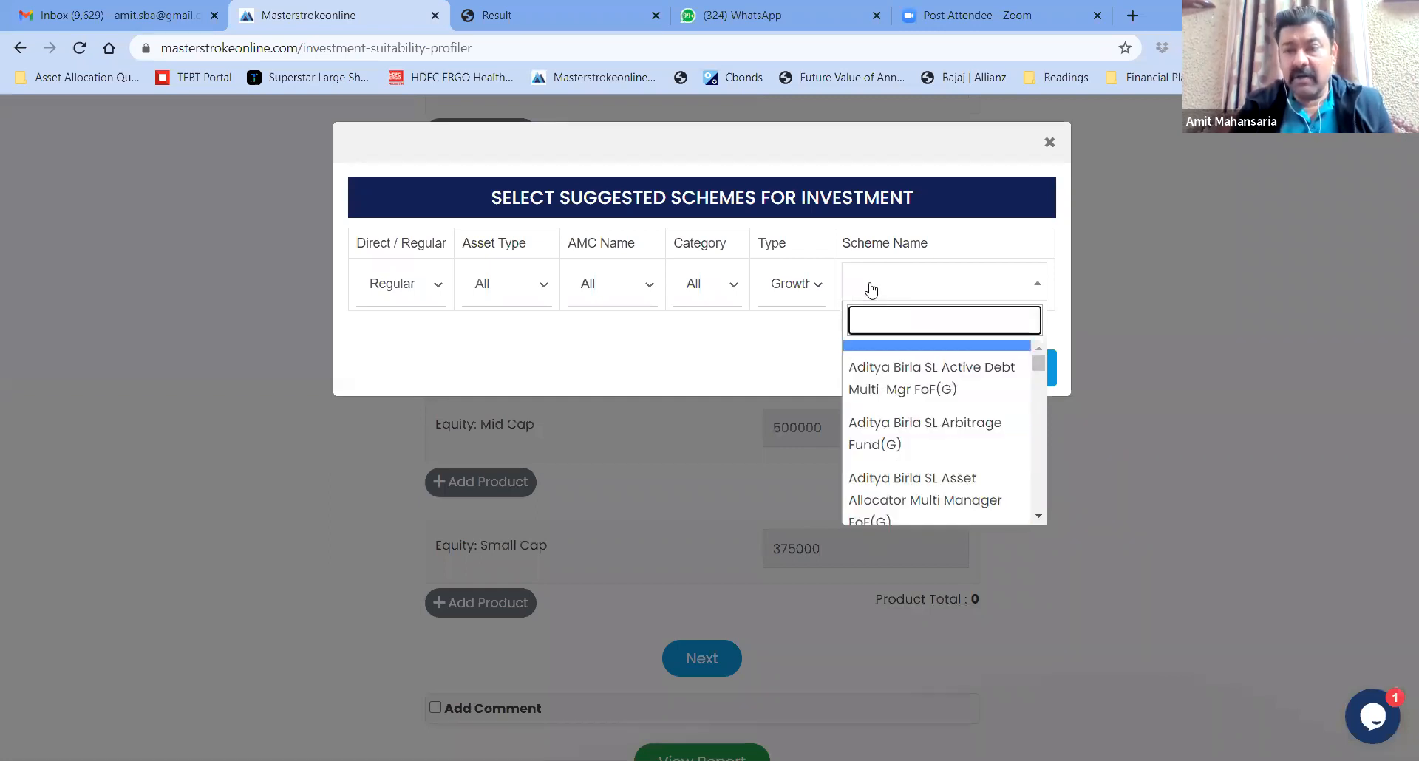
click(734, 287)
drag(1003, 403, 1008, 498)
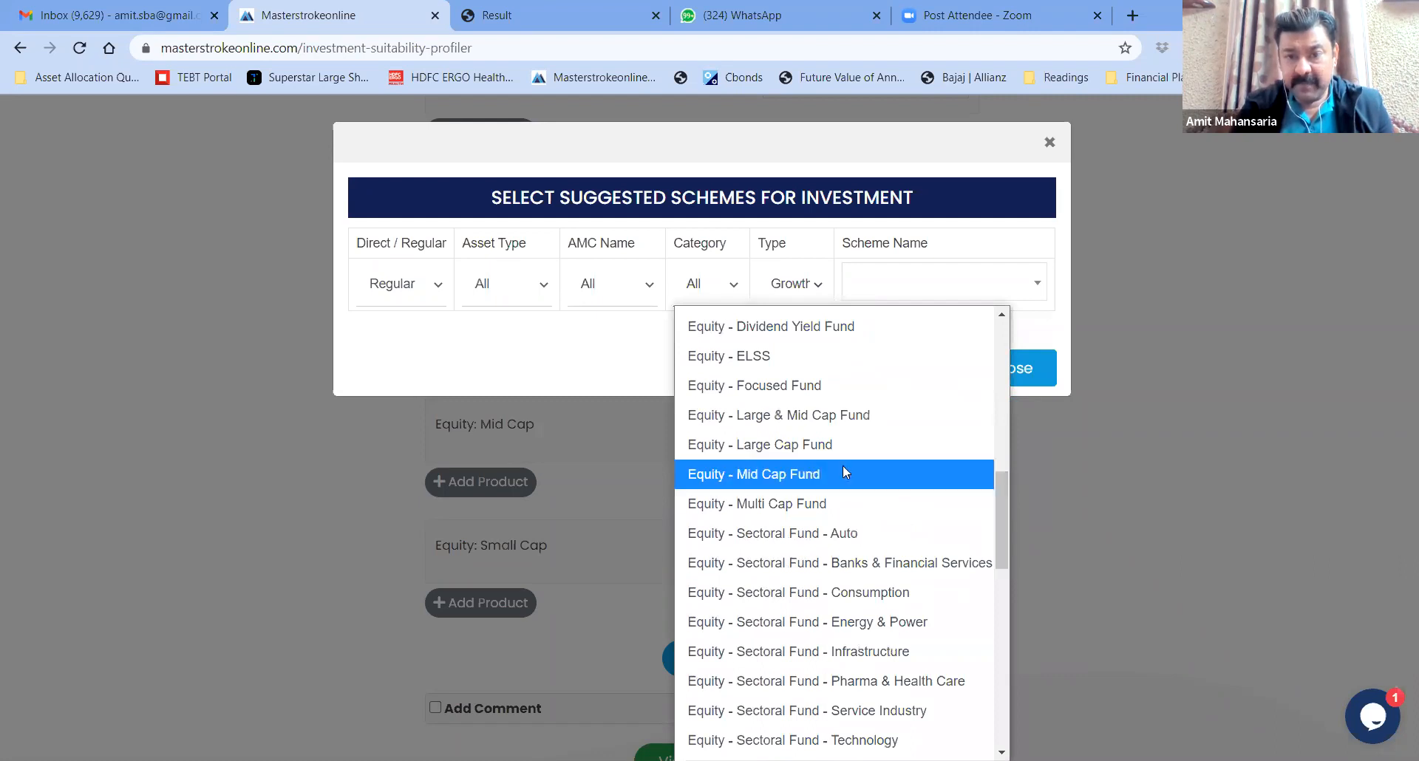
click(782, 445)
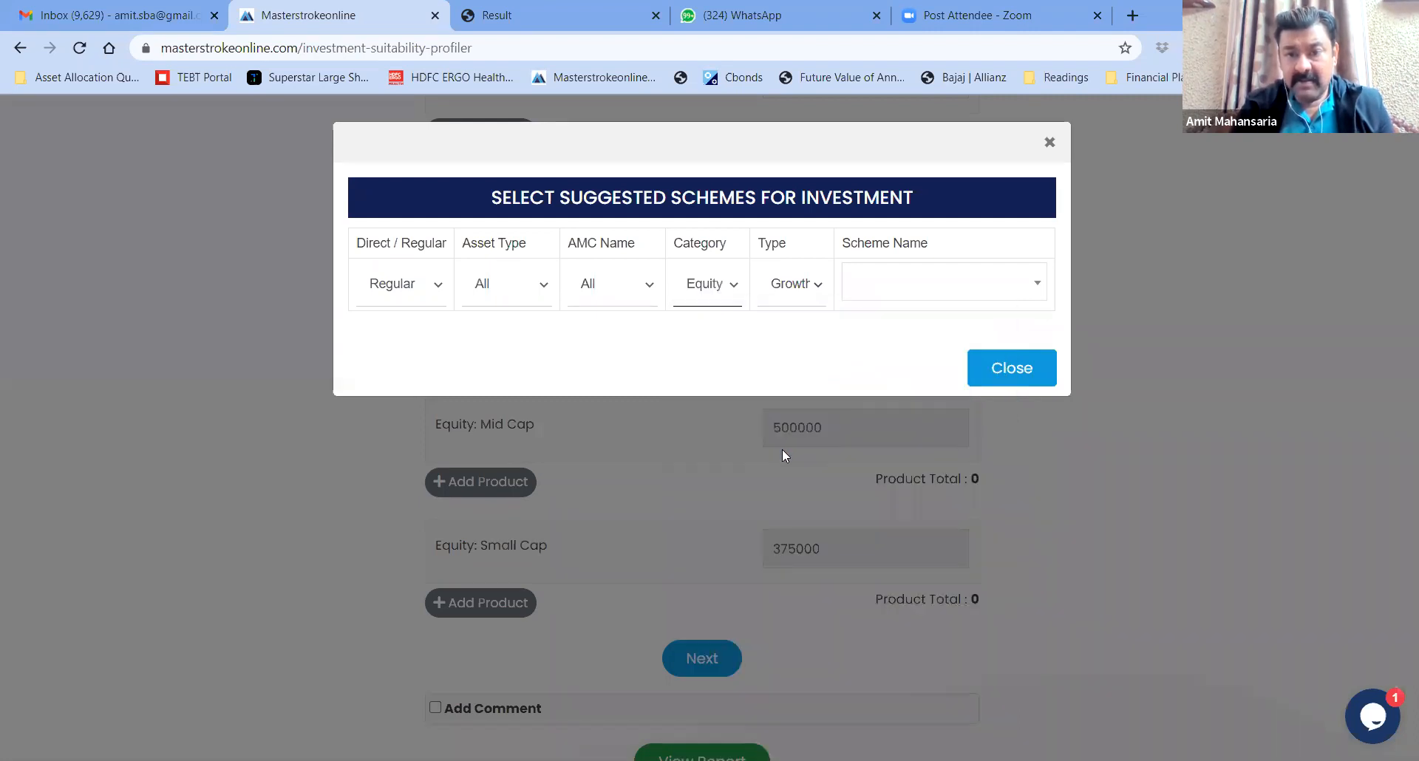
click(888, 287)
click(905, 423)
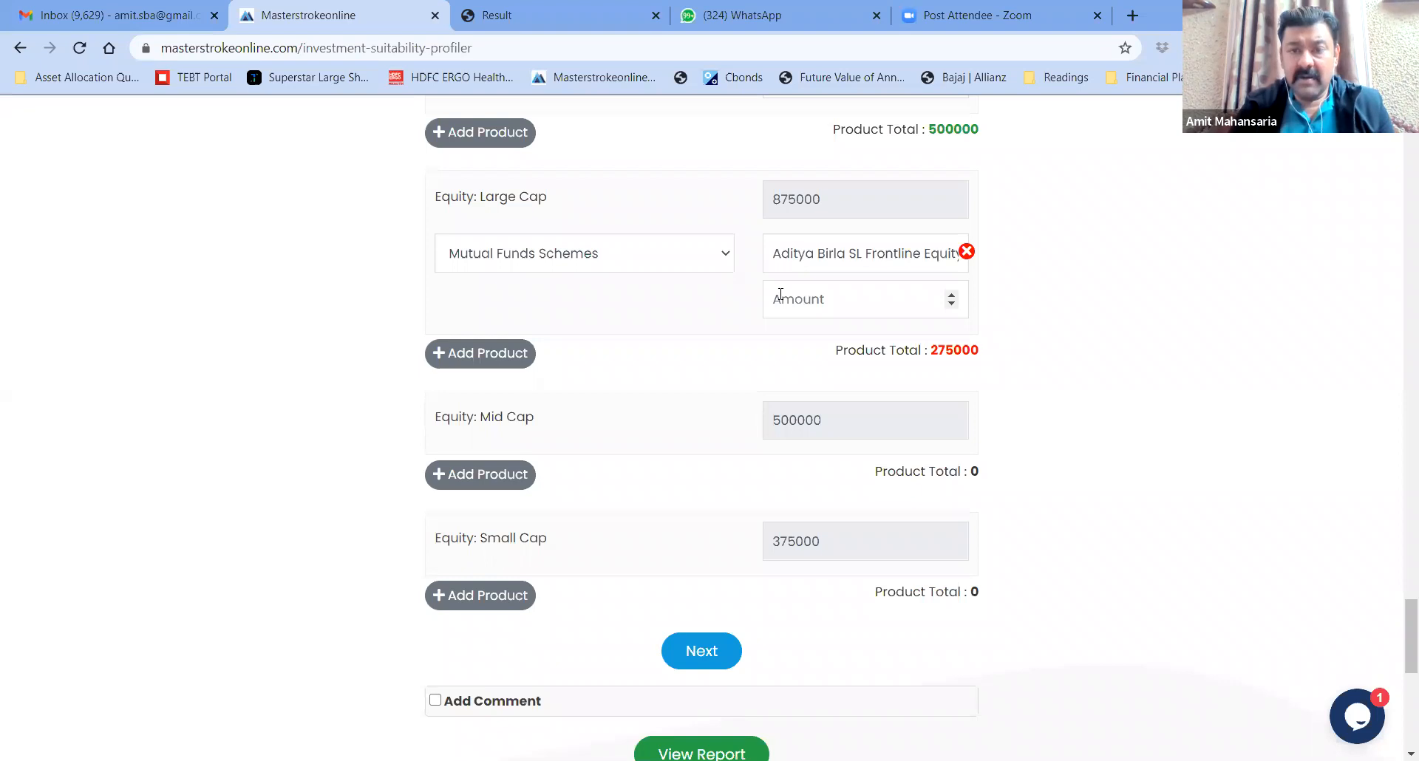
text(3)
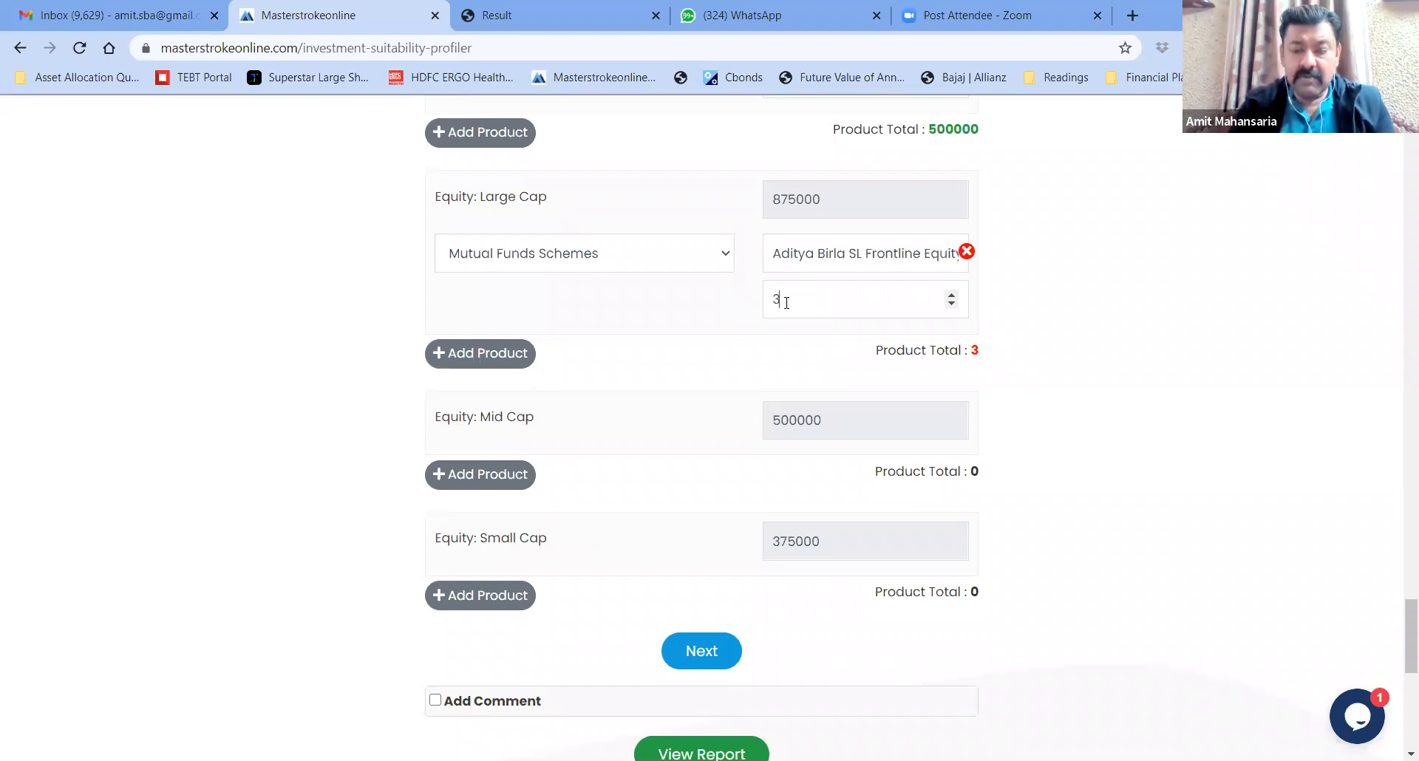
text(00000)
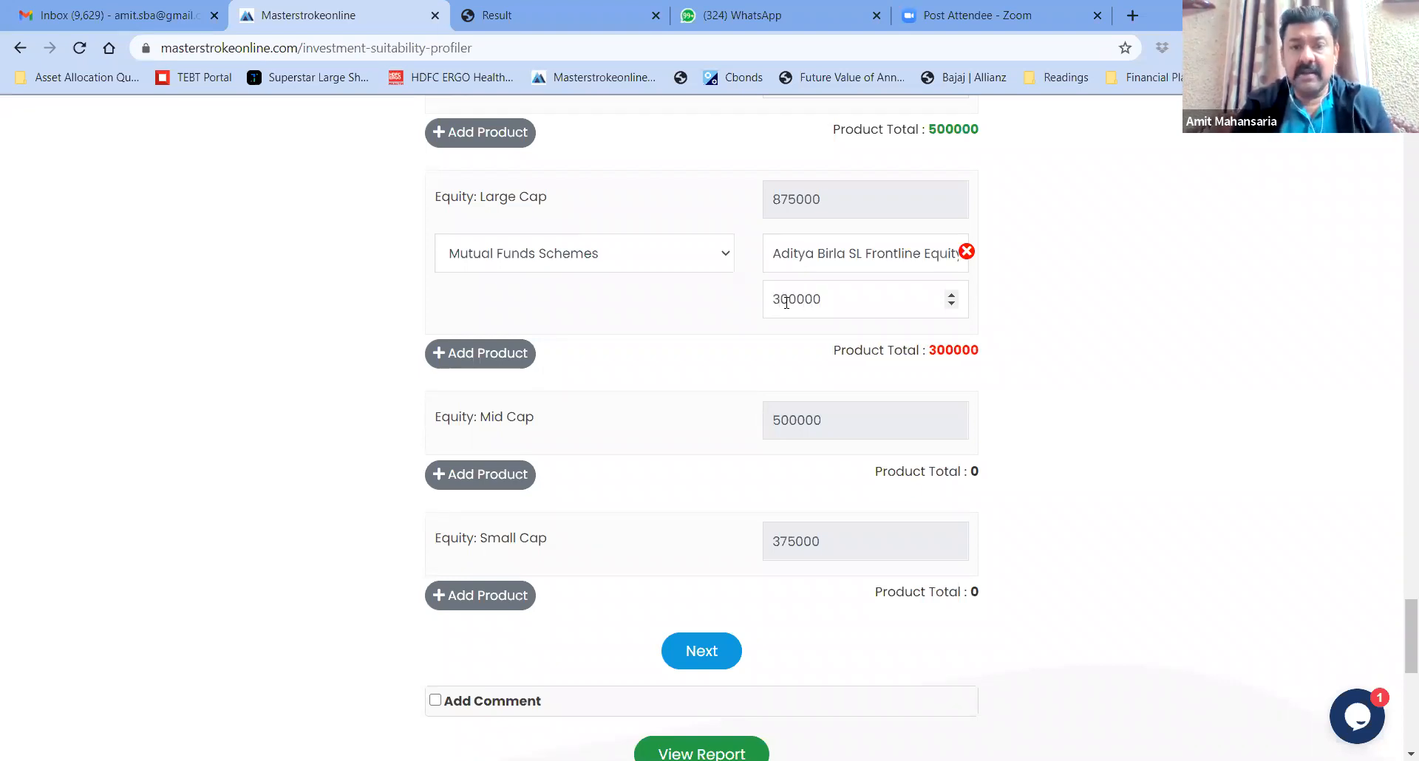
Add Axis Bluechip Fund-Reg(G) as a second Large Cap scheme at 300000, then add another row
click(496, 354)
click(542, 356)
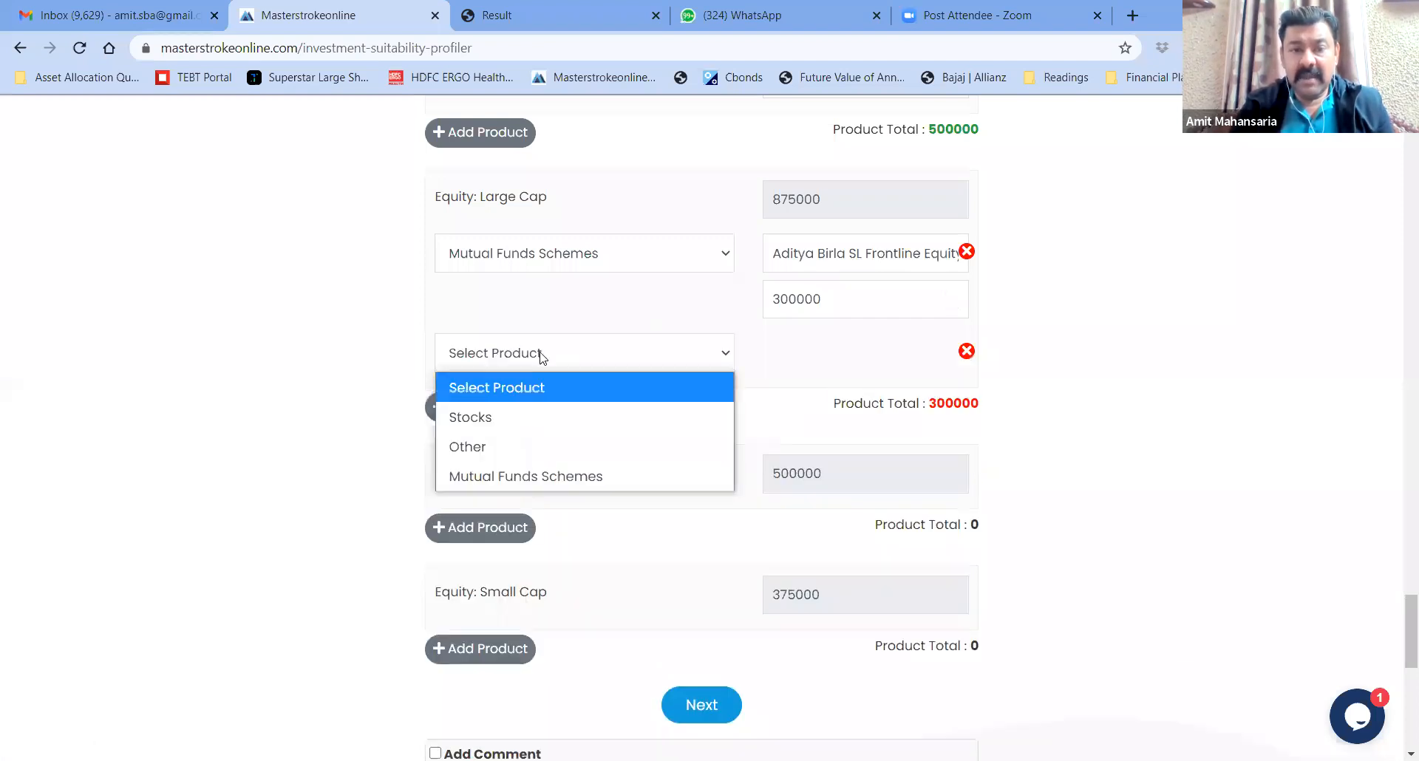
click(535, 474)
click(902, 292)
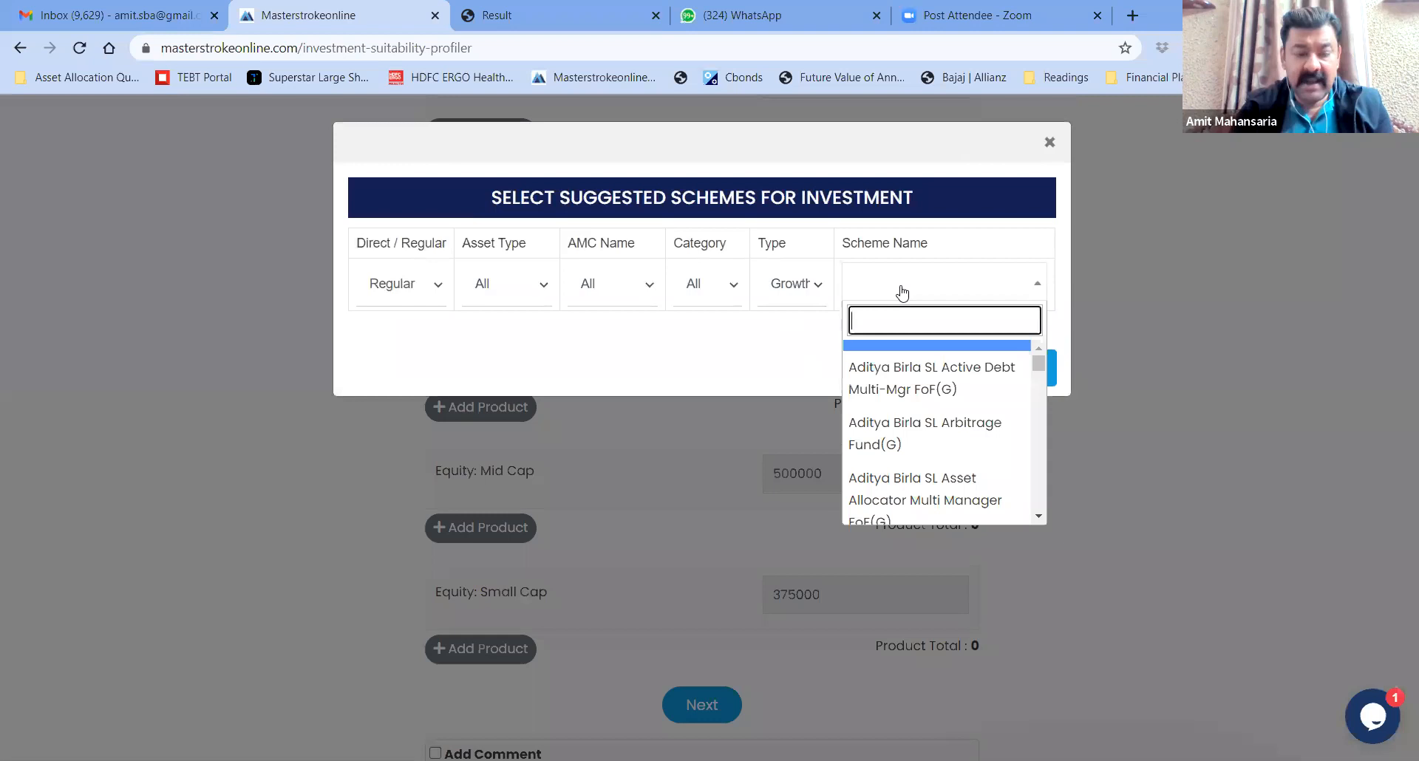
text(axis blue)
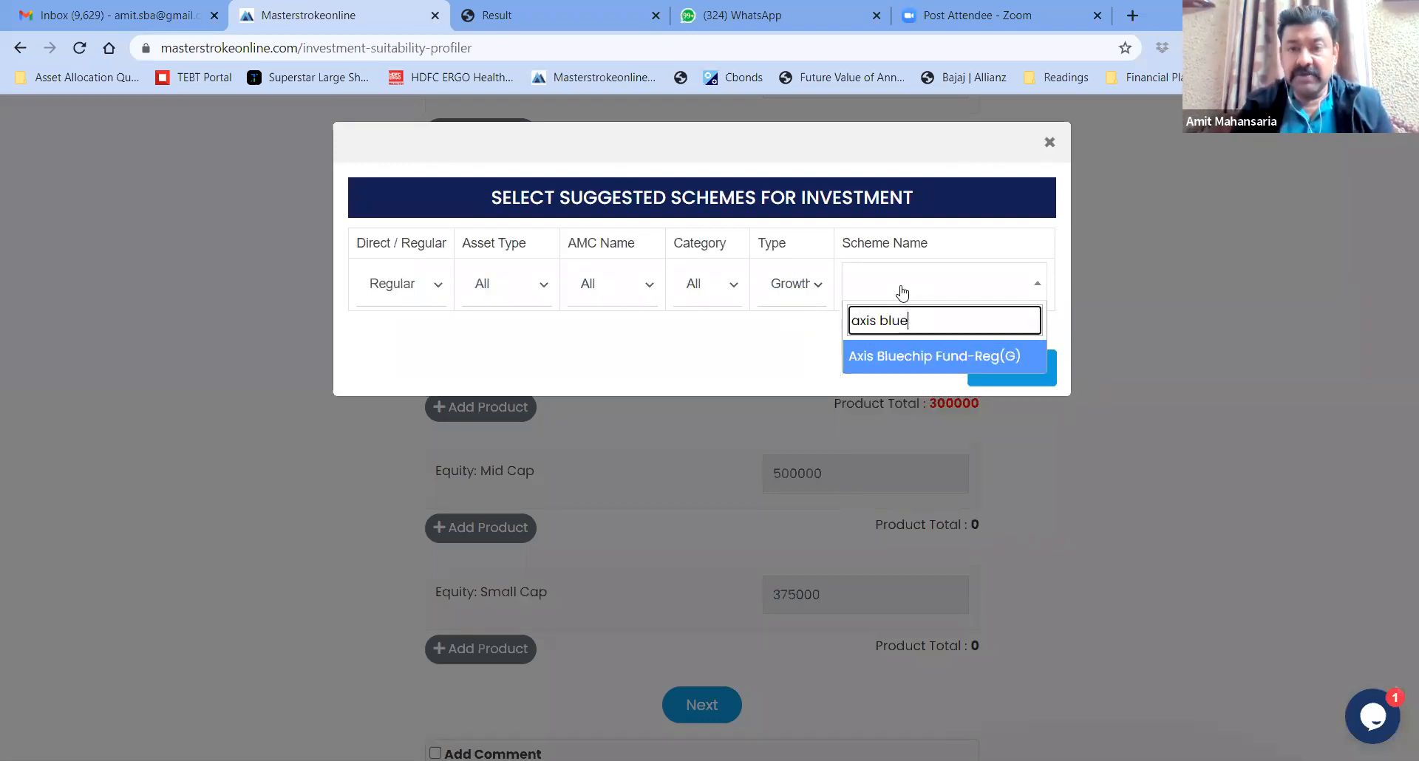
click(919, 357)
click(992, 371)
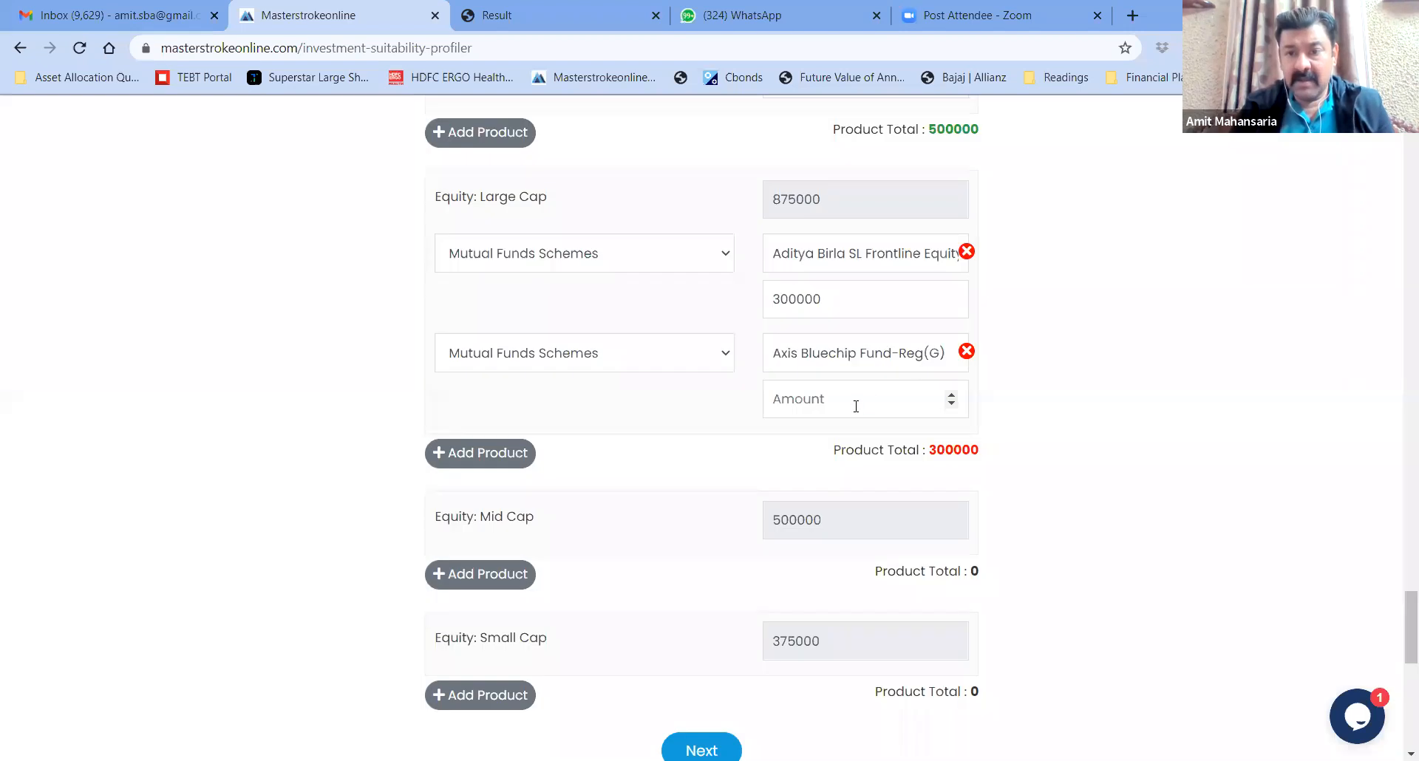
text(300000)
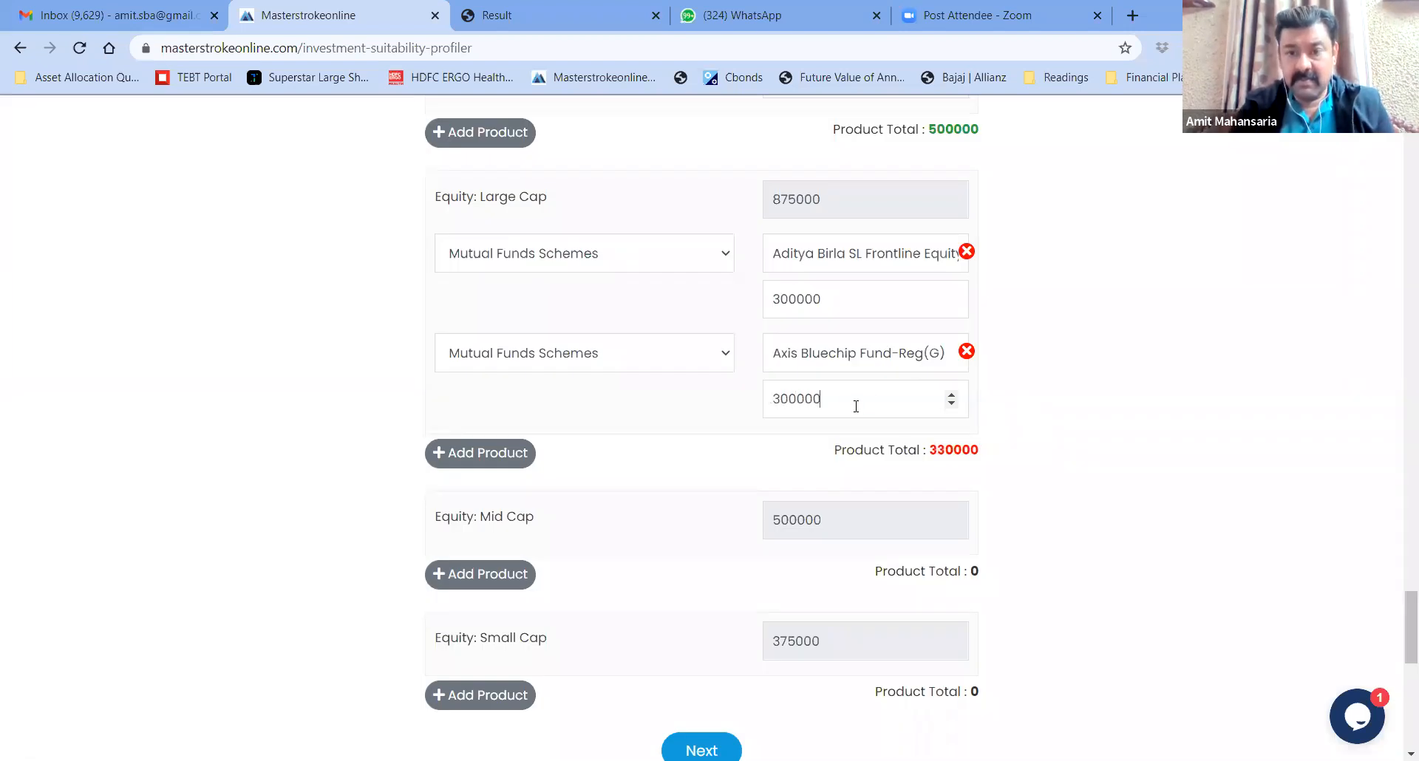
click(491, 454)
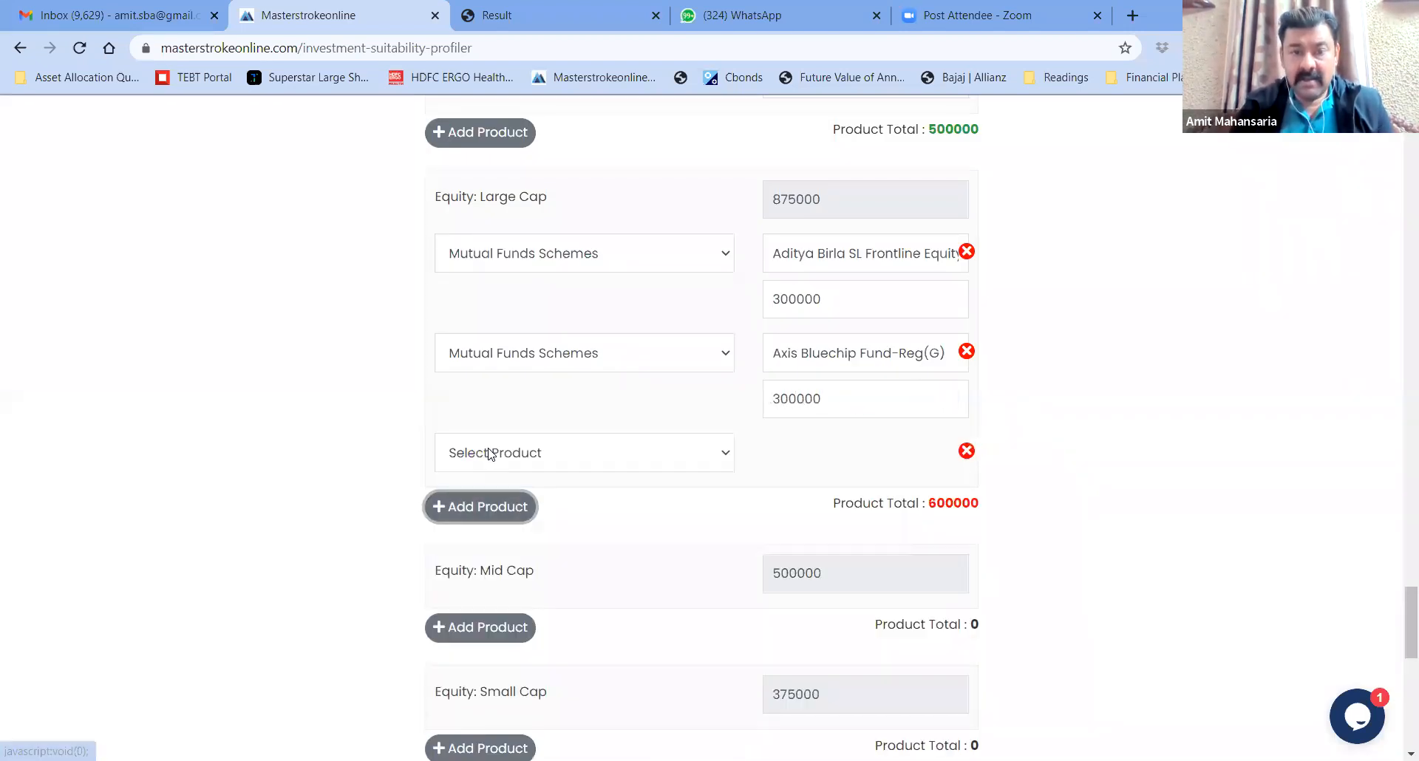
Make the new Large Cap row an Other product named Reliance Inds worth 275000
click(700, 463)
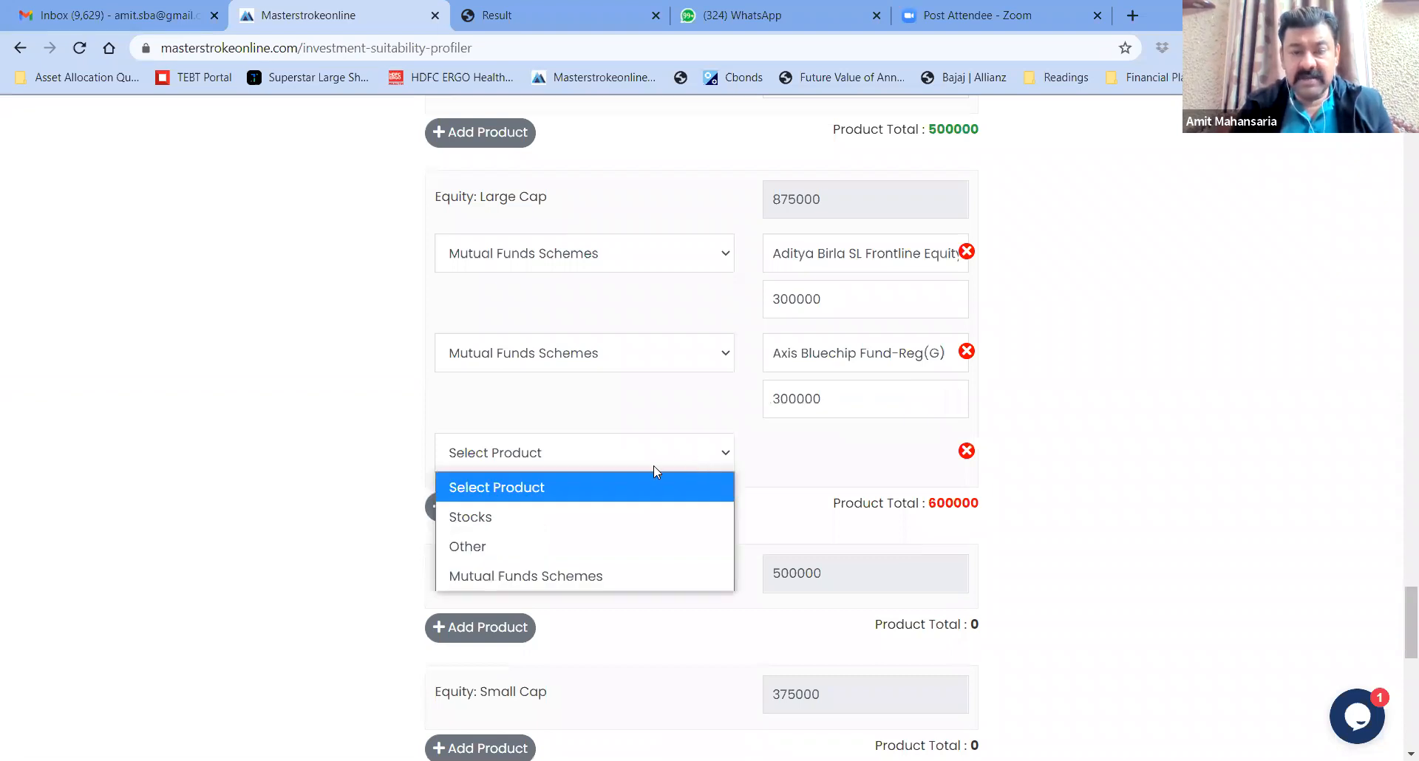
click(558, 547)
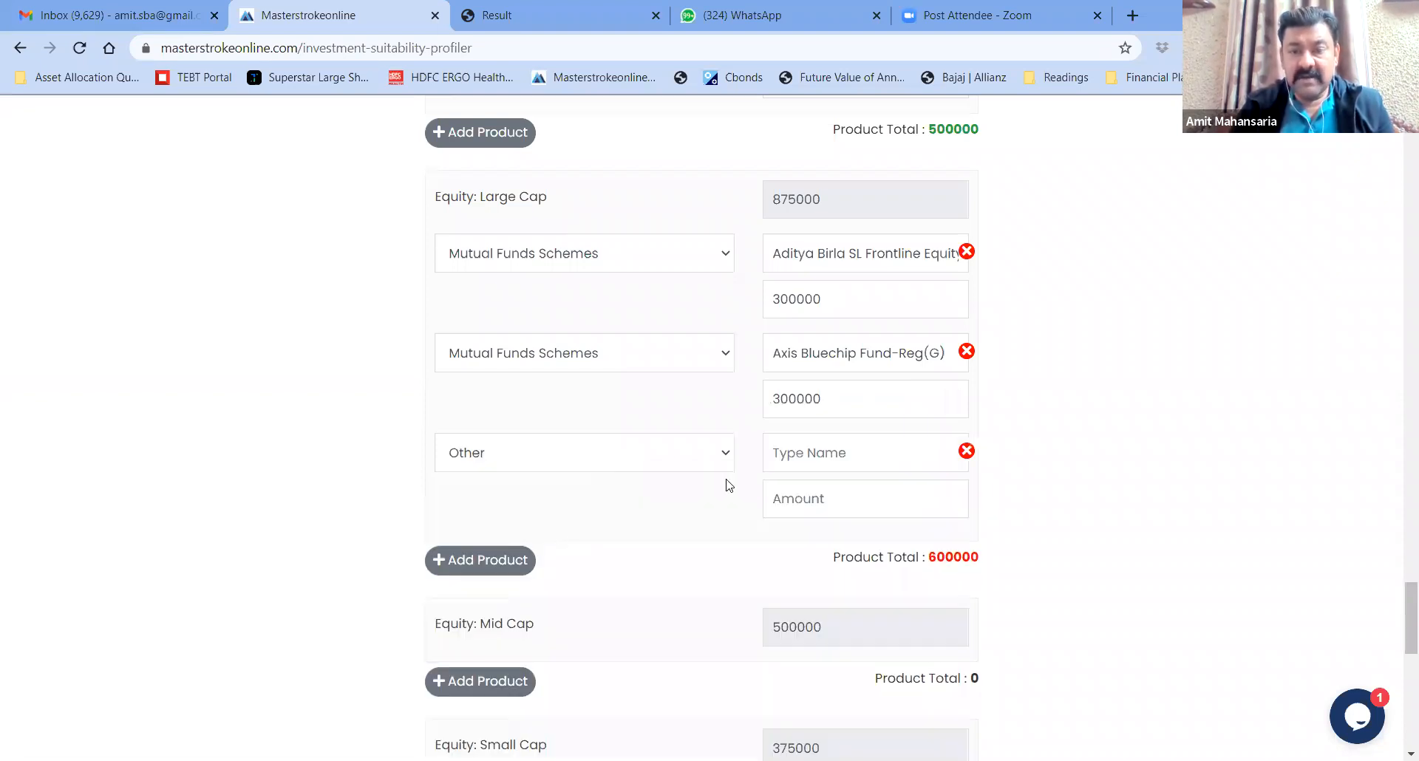
text(Reliance Inds)
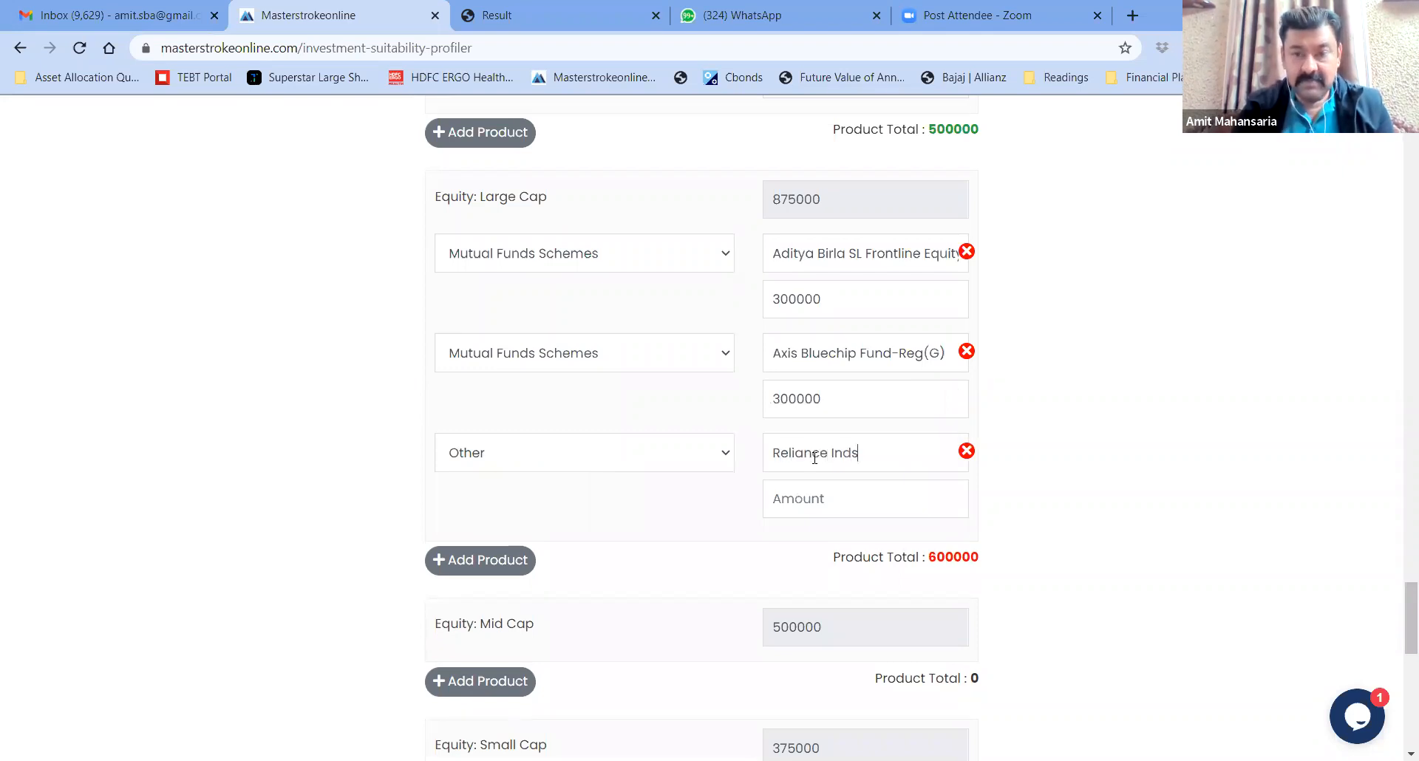
click(814, 500)
text(275000)
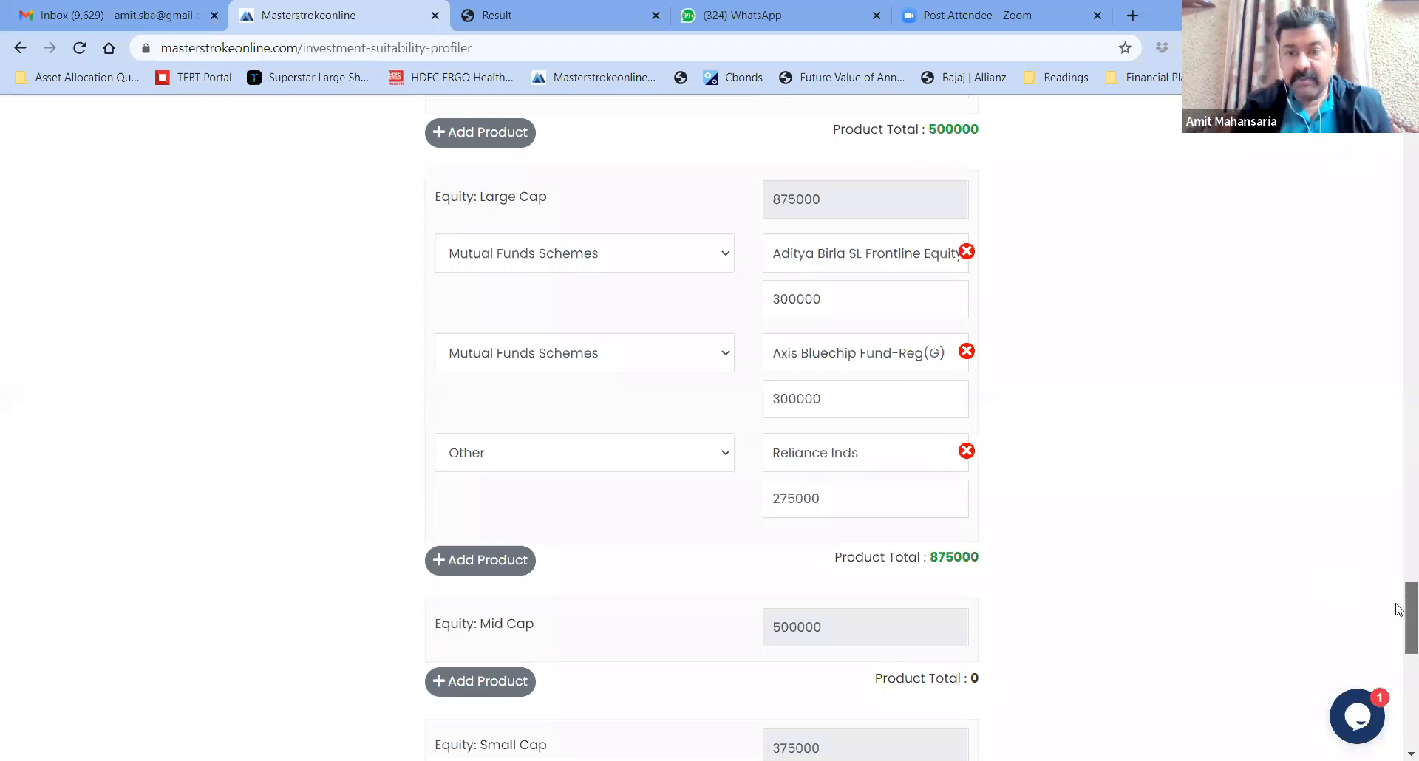
Scroll down to the Equity: Mid Cap section and highlight its heading
scroll(1399, 610, down, 4)
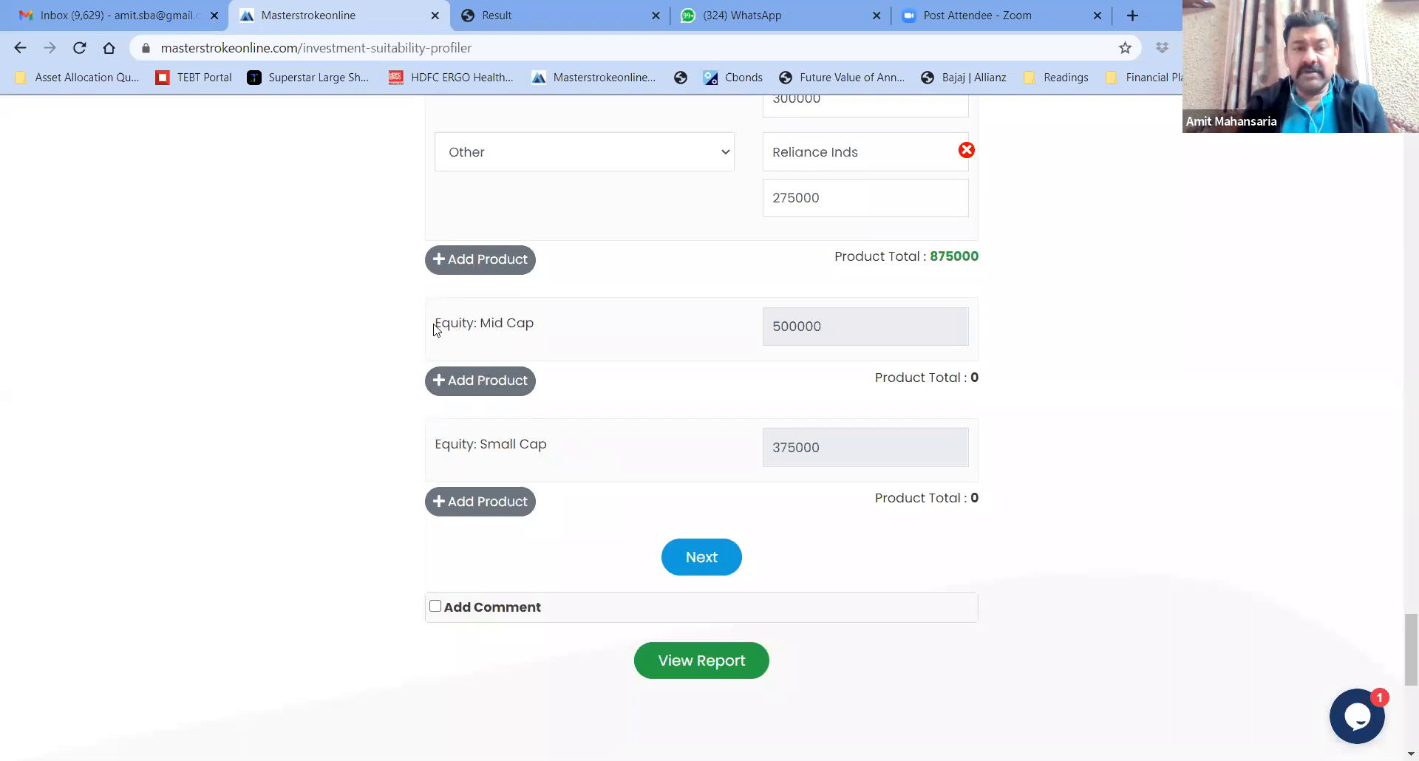
drag(432, 327, 564, 336)
click(567, 338)
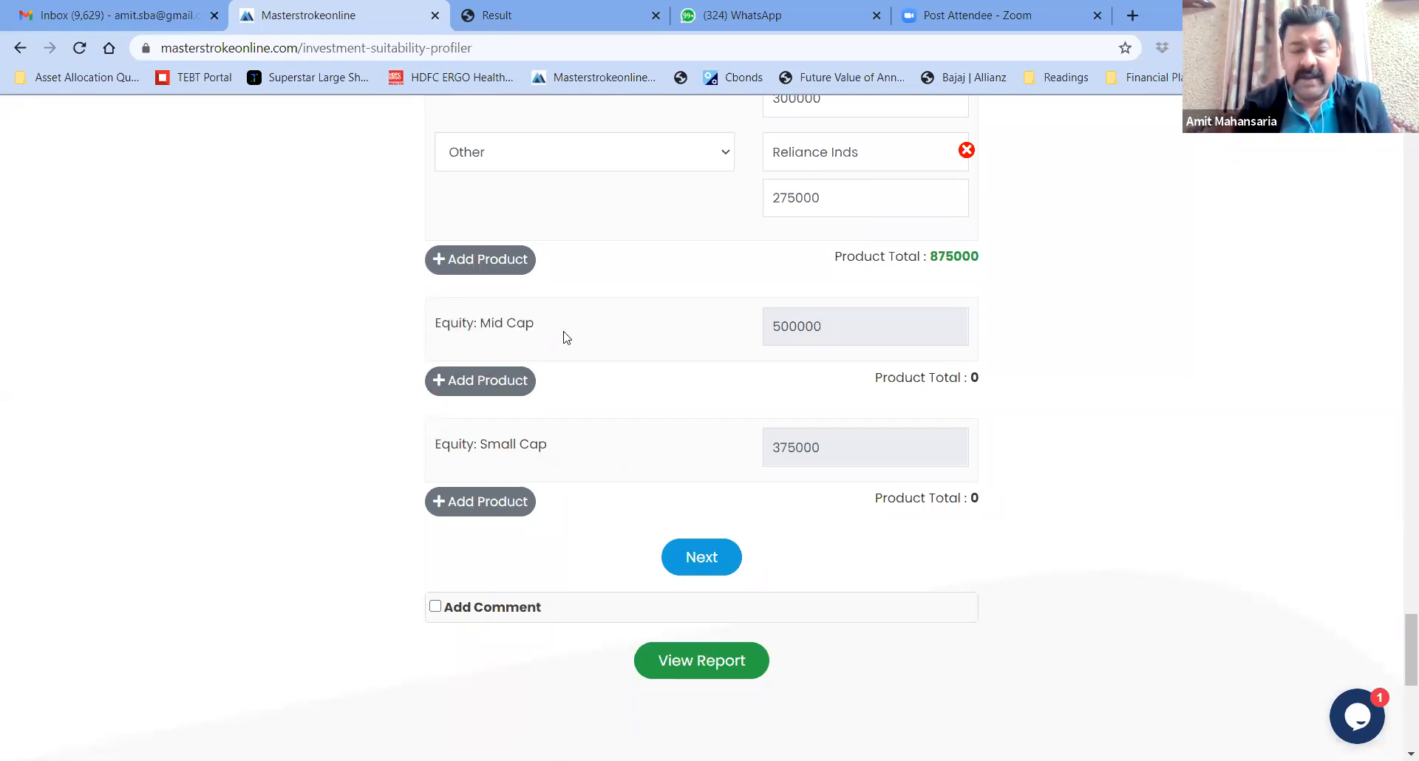
drag(436, 328, 553, 341)
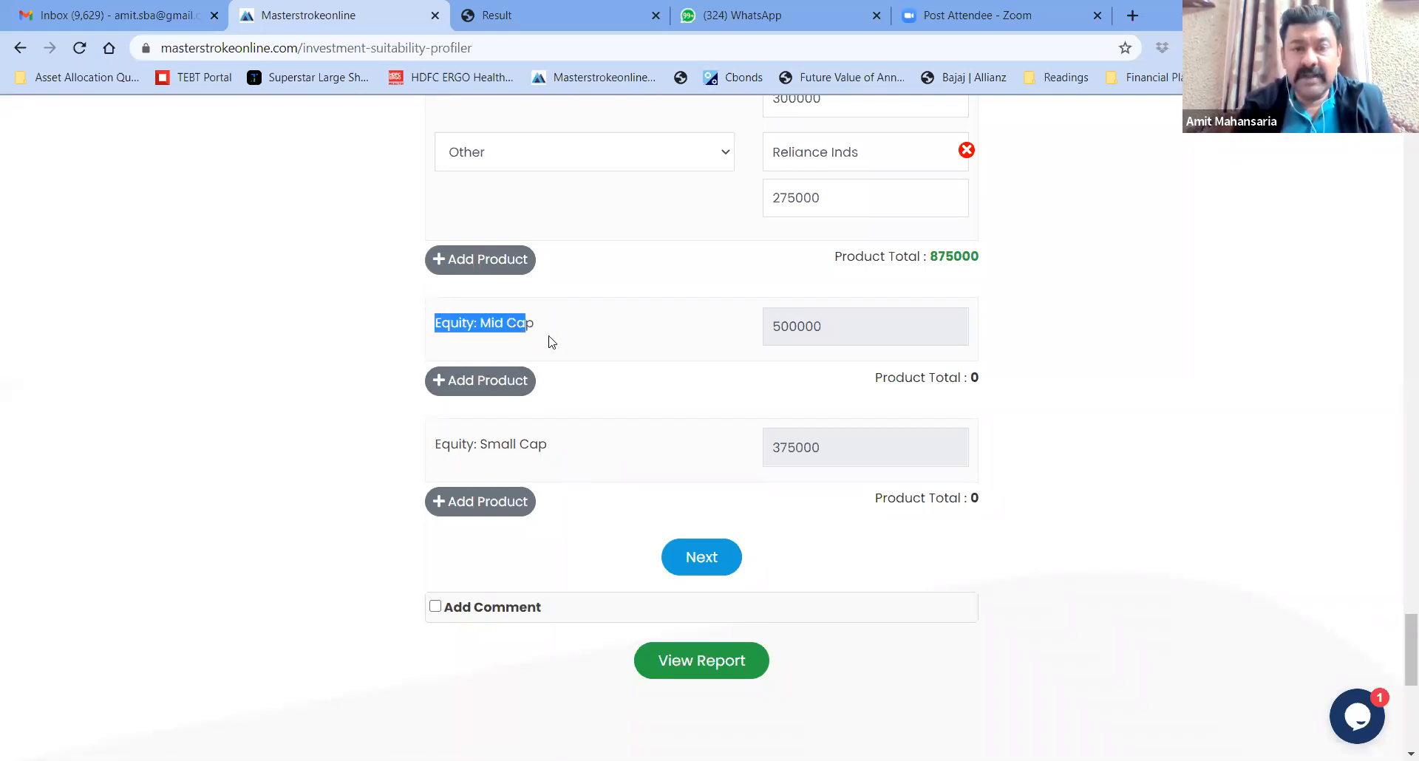
click(648, 445)
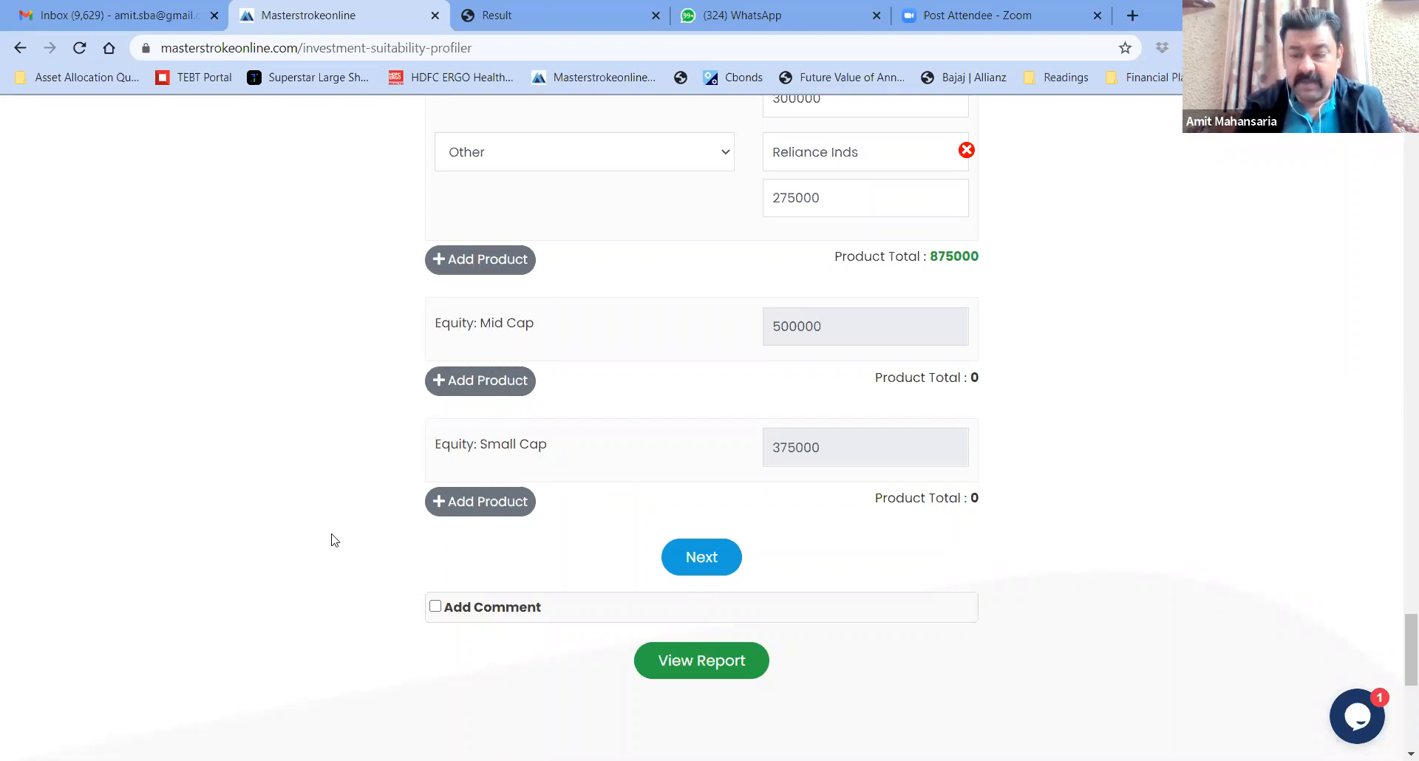
scroll(331, 539, down, 1)
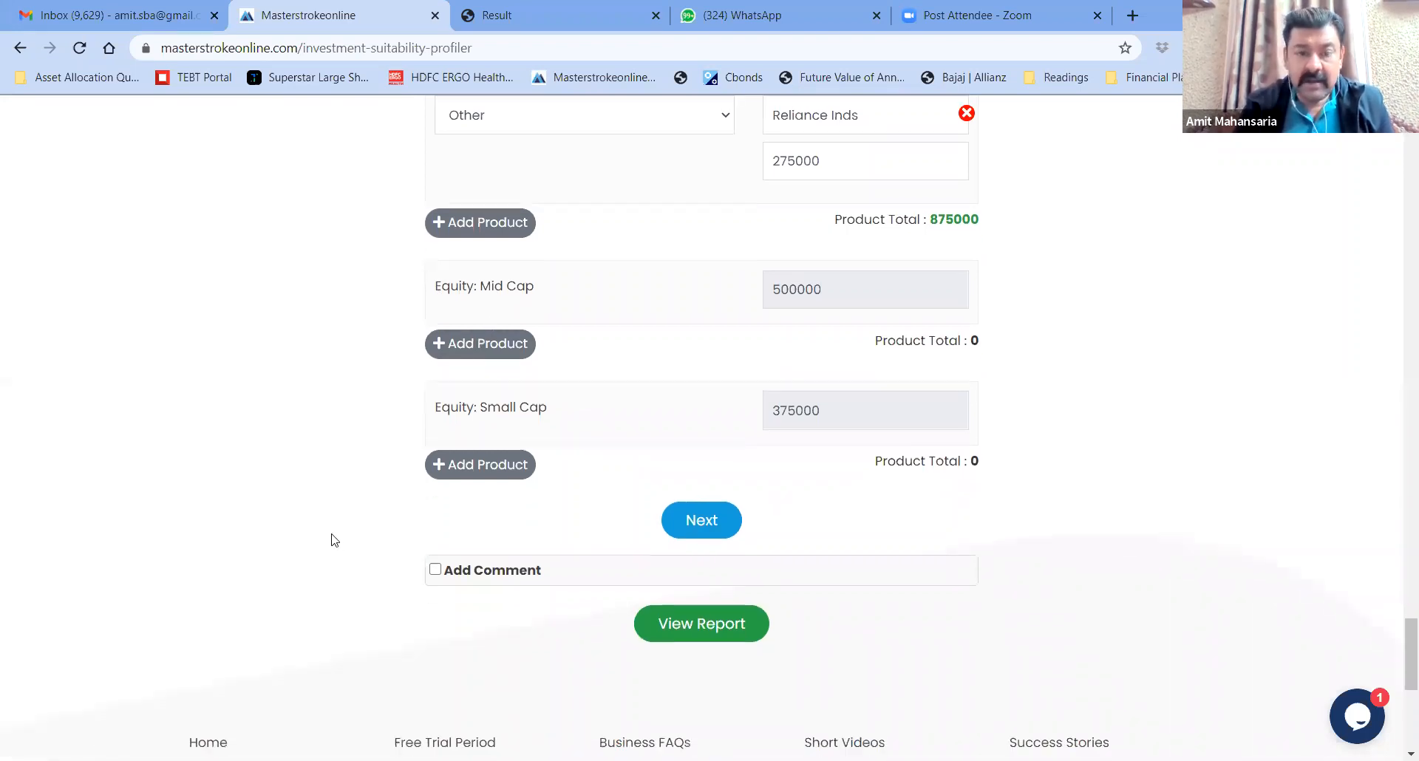
Lock the product allocations with Next and scroll through the locked summary
click(705, 521)
scroll(321, 540, down, 3)
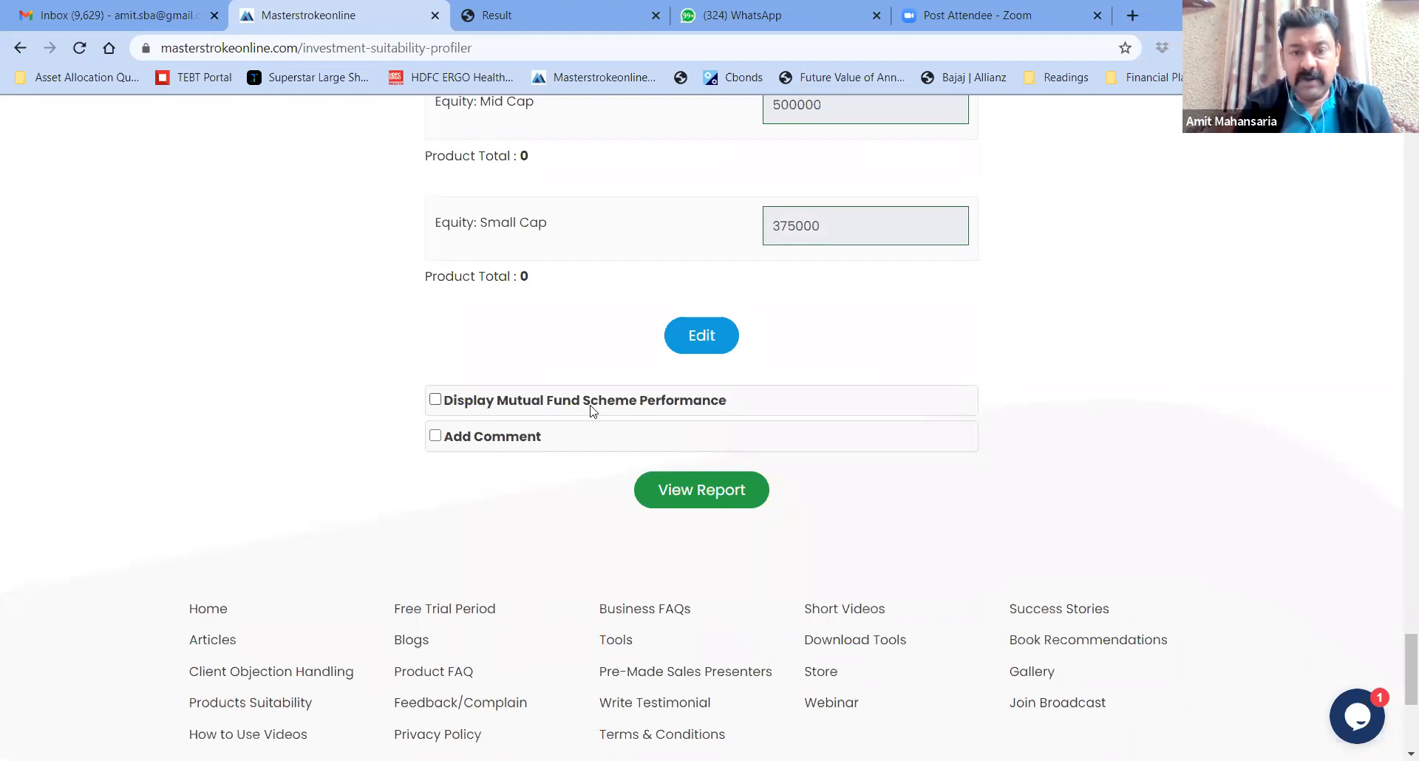
scroll(1065, 326, up, 6)
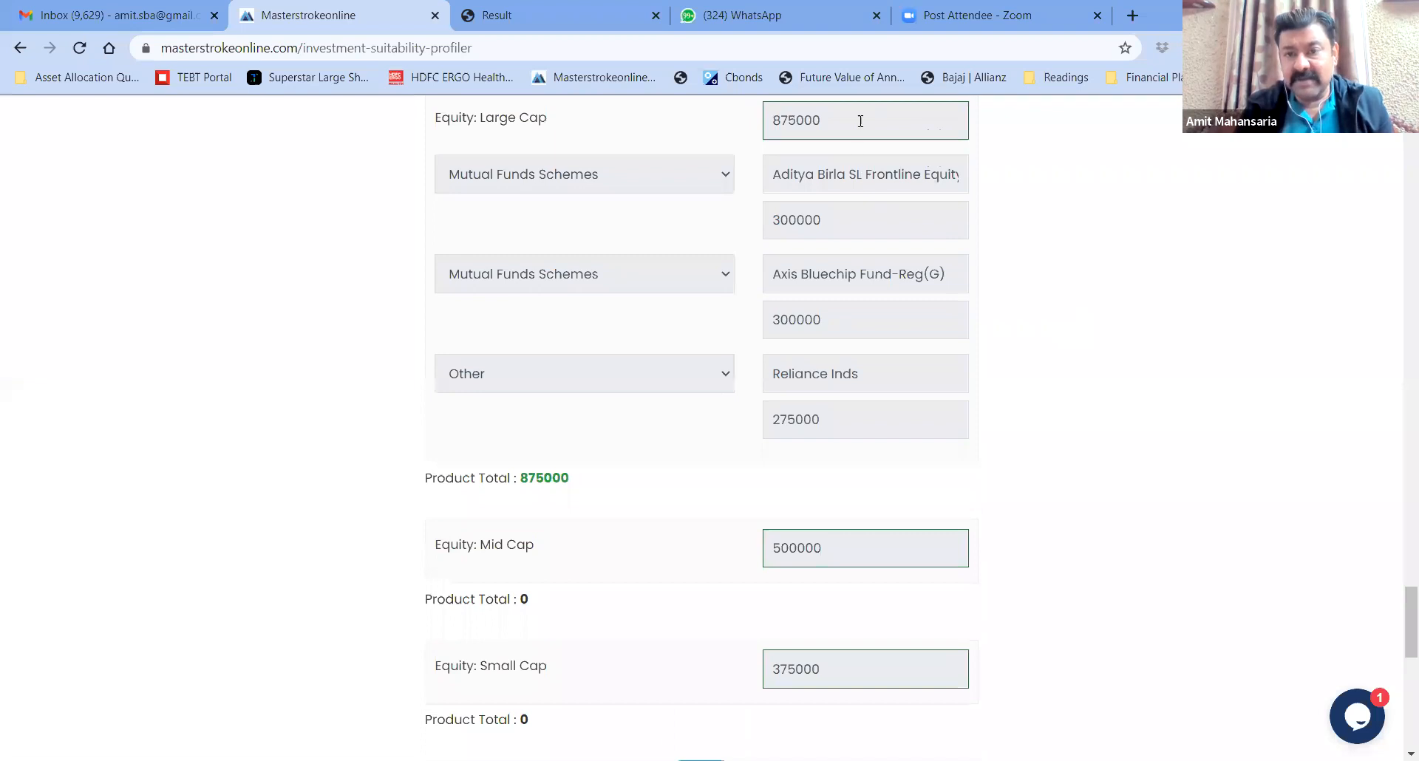
scroll(1083, 329, down, 8)
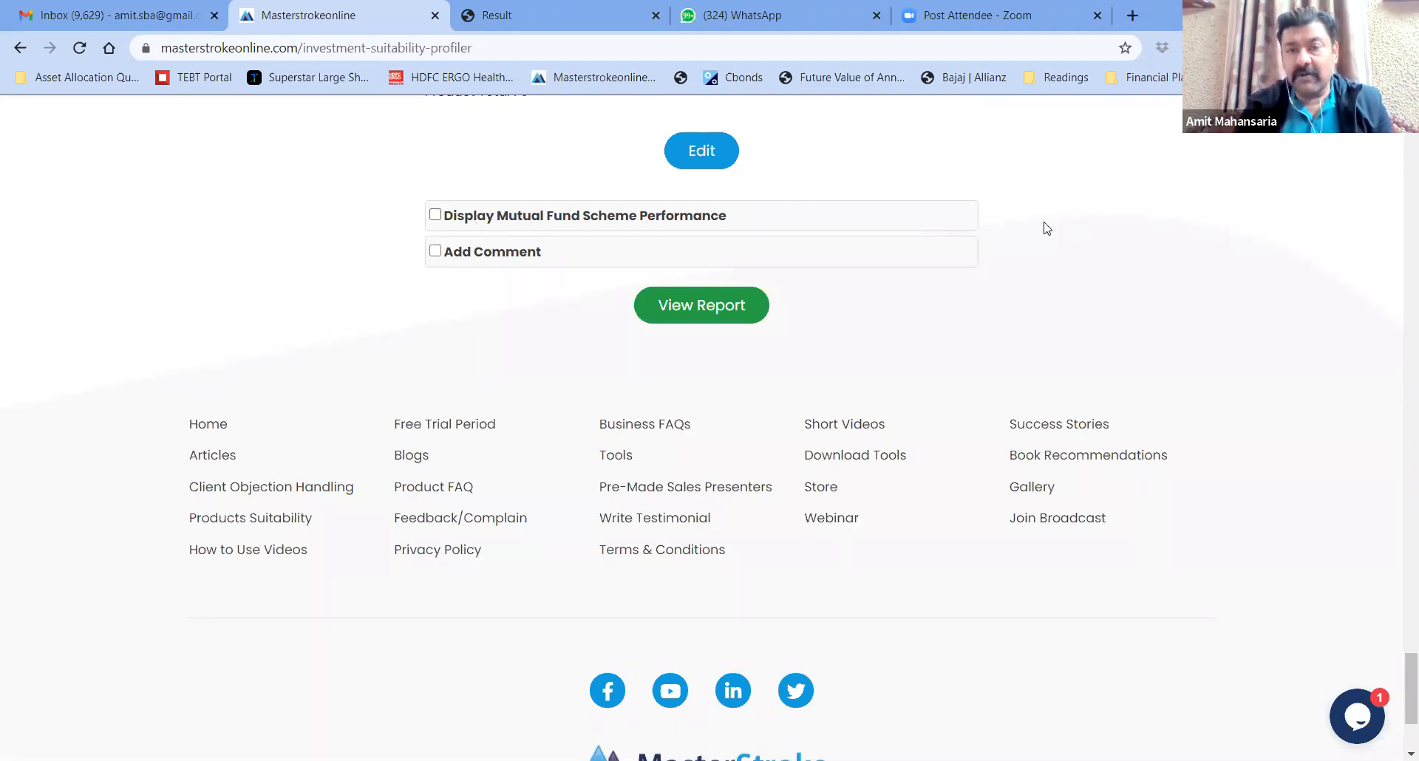
Turn on Display Mutual Fund Scheme Performance and Add Comment, then type placeholder text as the comment
click(436, 215)
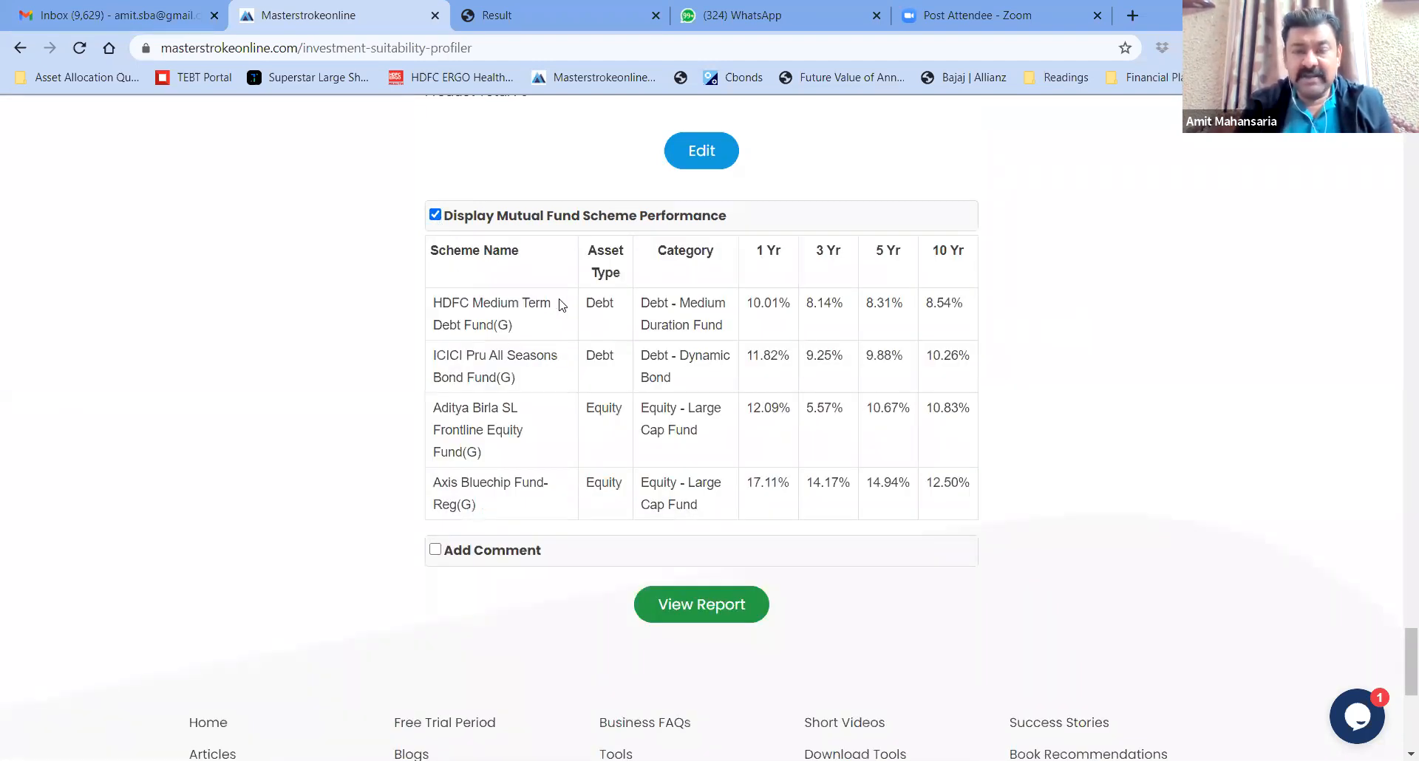
scroll(326, 464, down, 2)
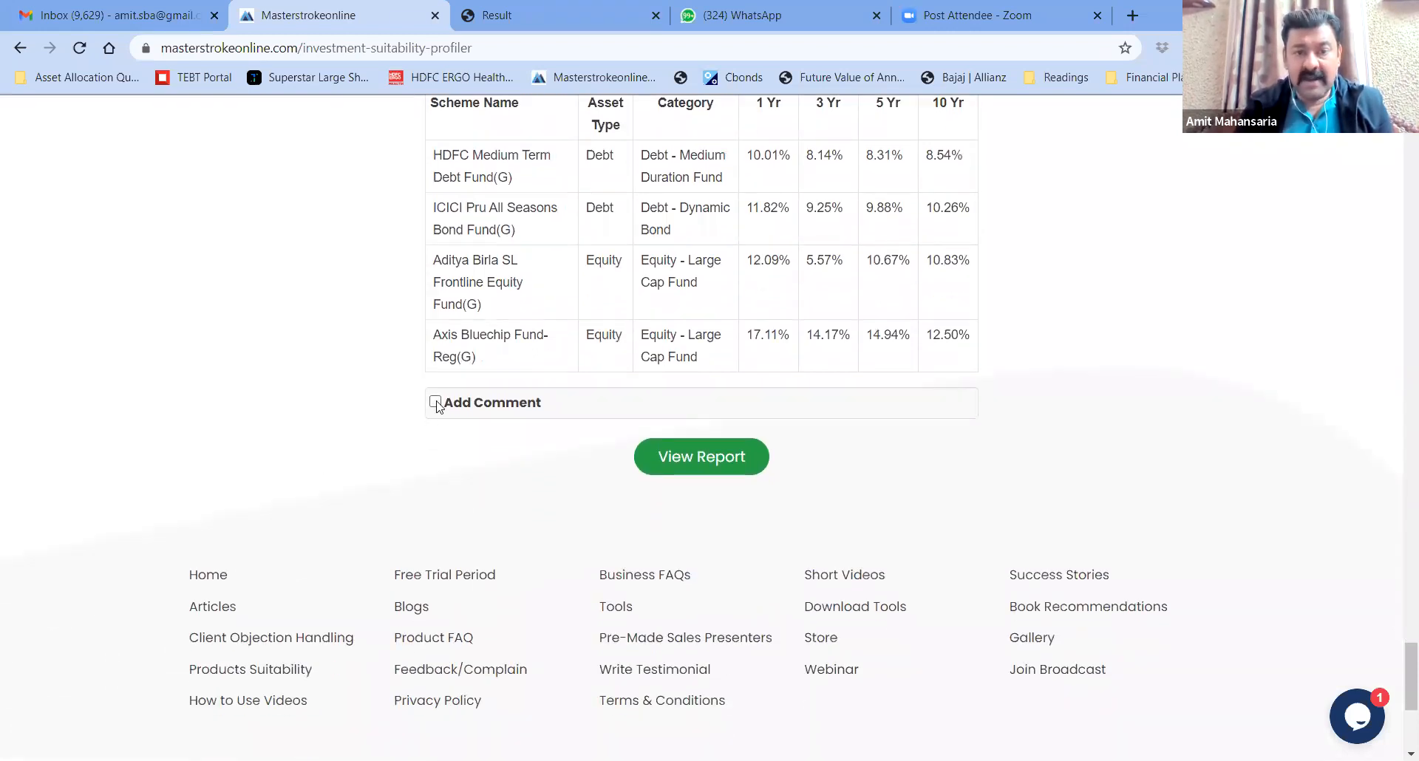
click(435, 403)
text(jejdejfj jvkjekfjefjj jkvjefjefjelj jvejfejejfll vjveleflelelel nm fmebdjguvj n)
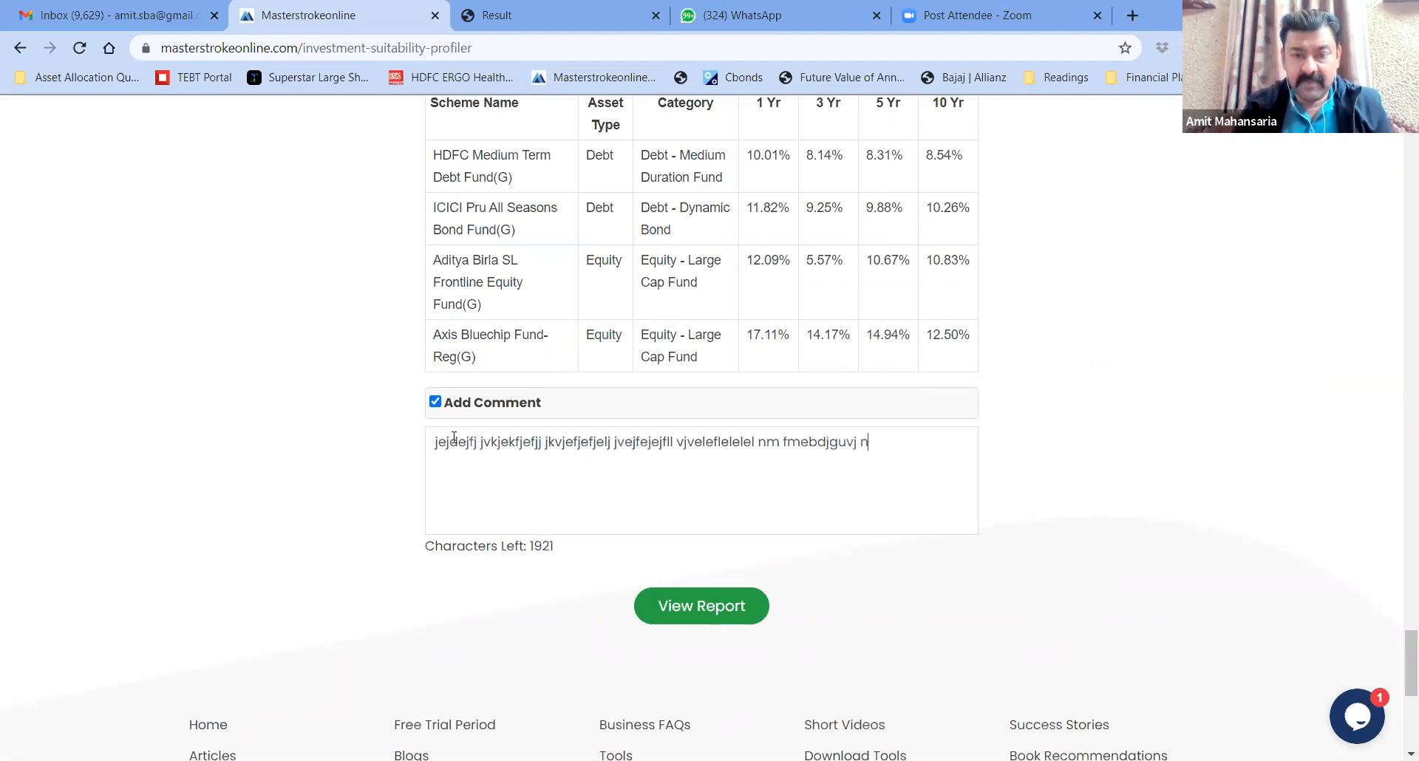
Generate the asset allocation report with View Report, download it as a PDF, and open the file
click(704, 619)
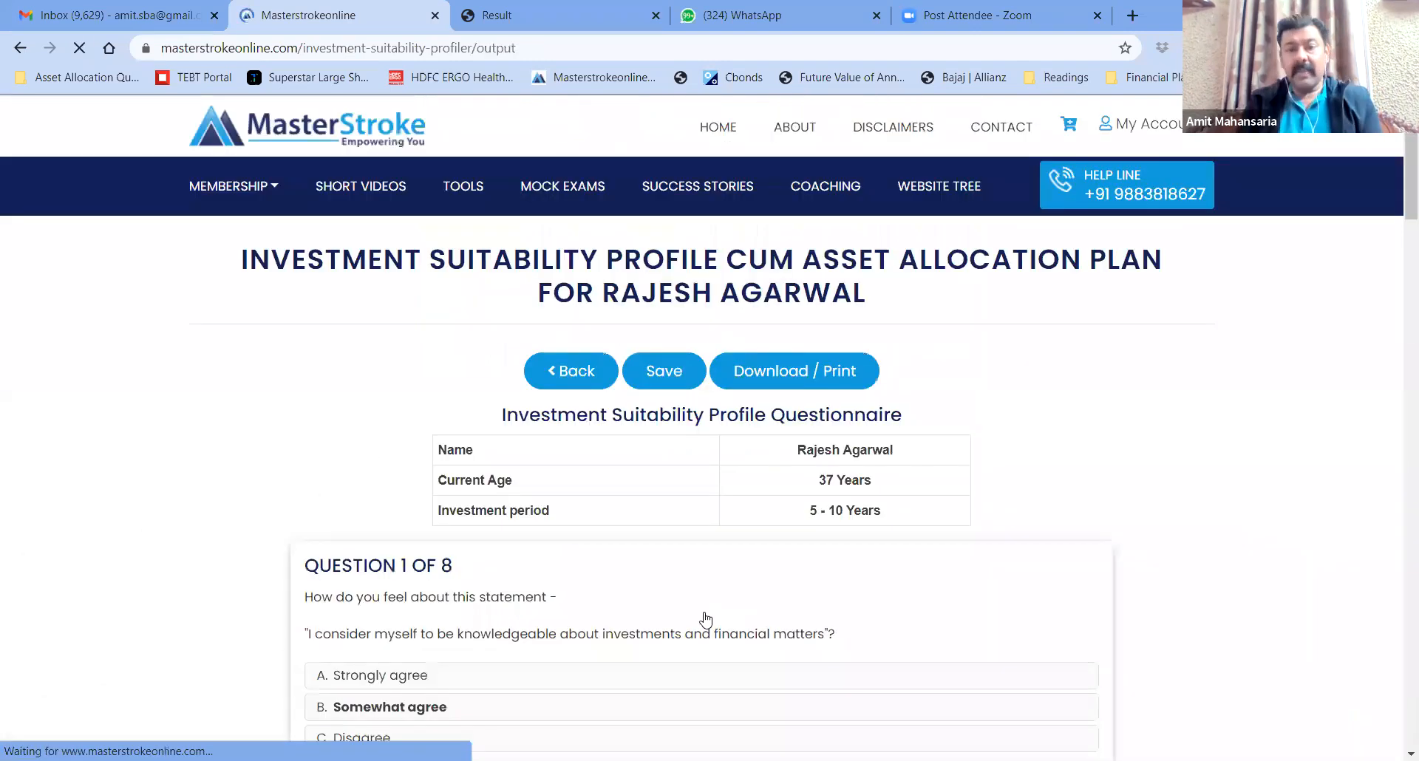
click(793, 374)
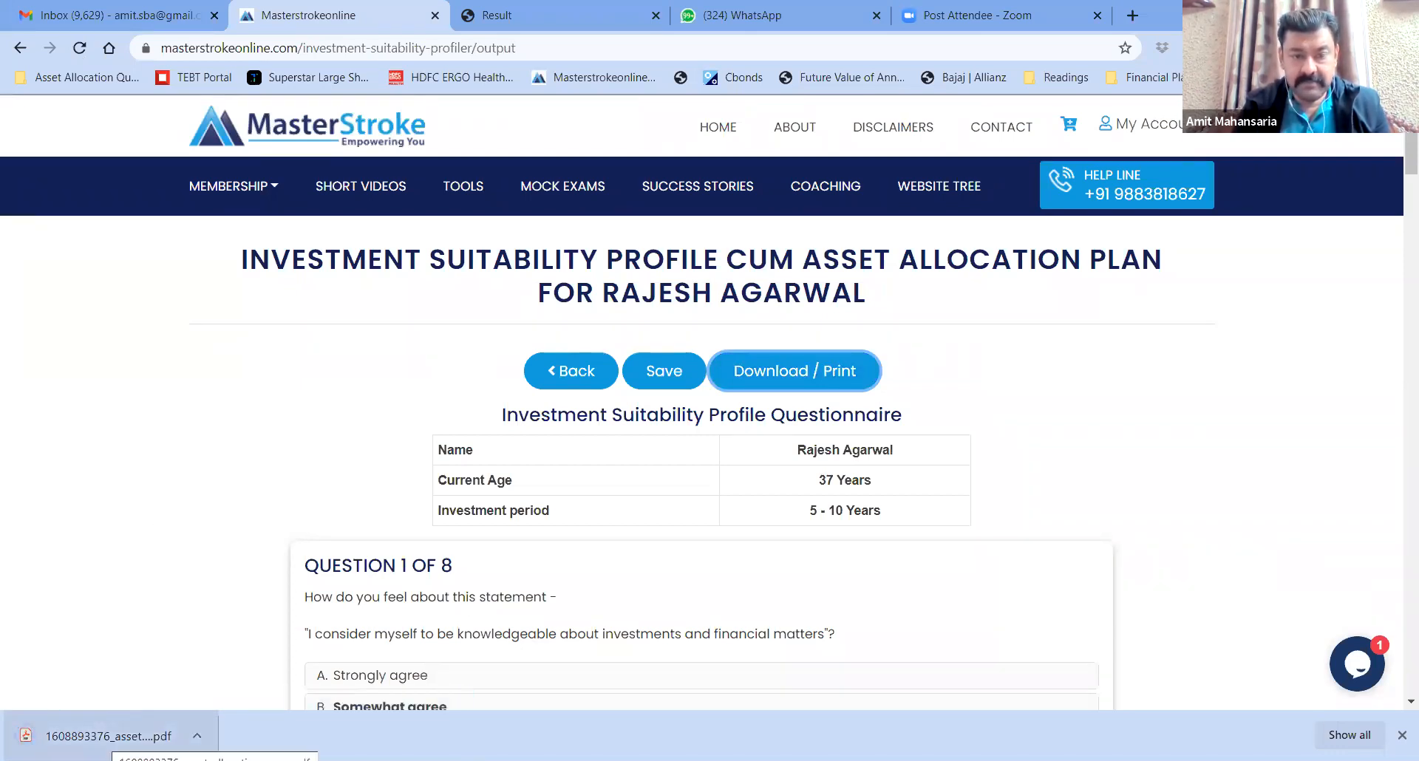
click(104, 735)
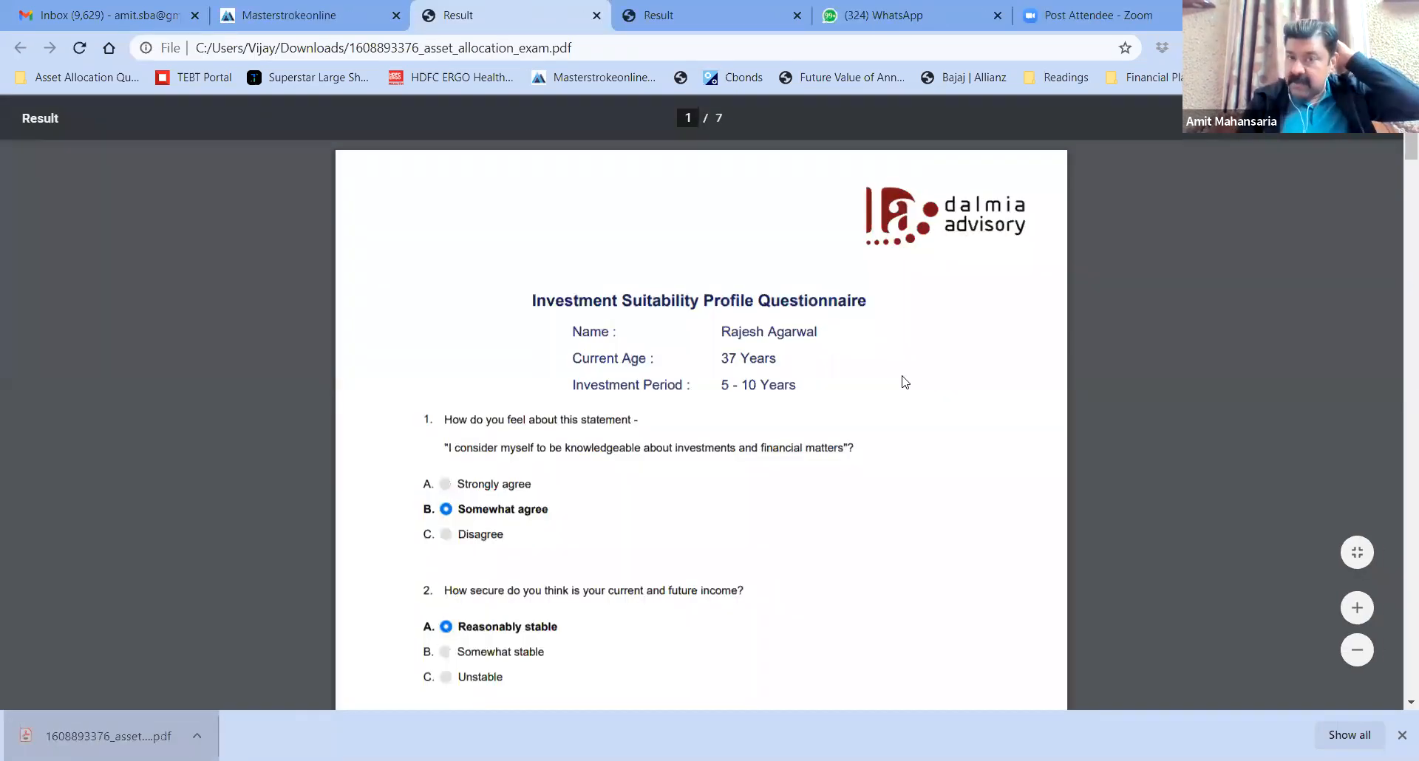
Scroll the PDF down to the Suggested Product wise Asset Allocation table totalling ₹25,00,000
scroll(903, 381, down, 1)
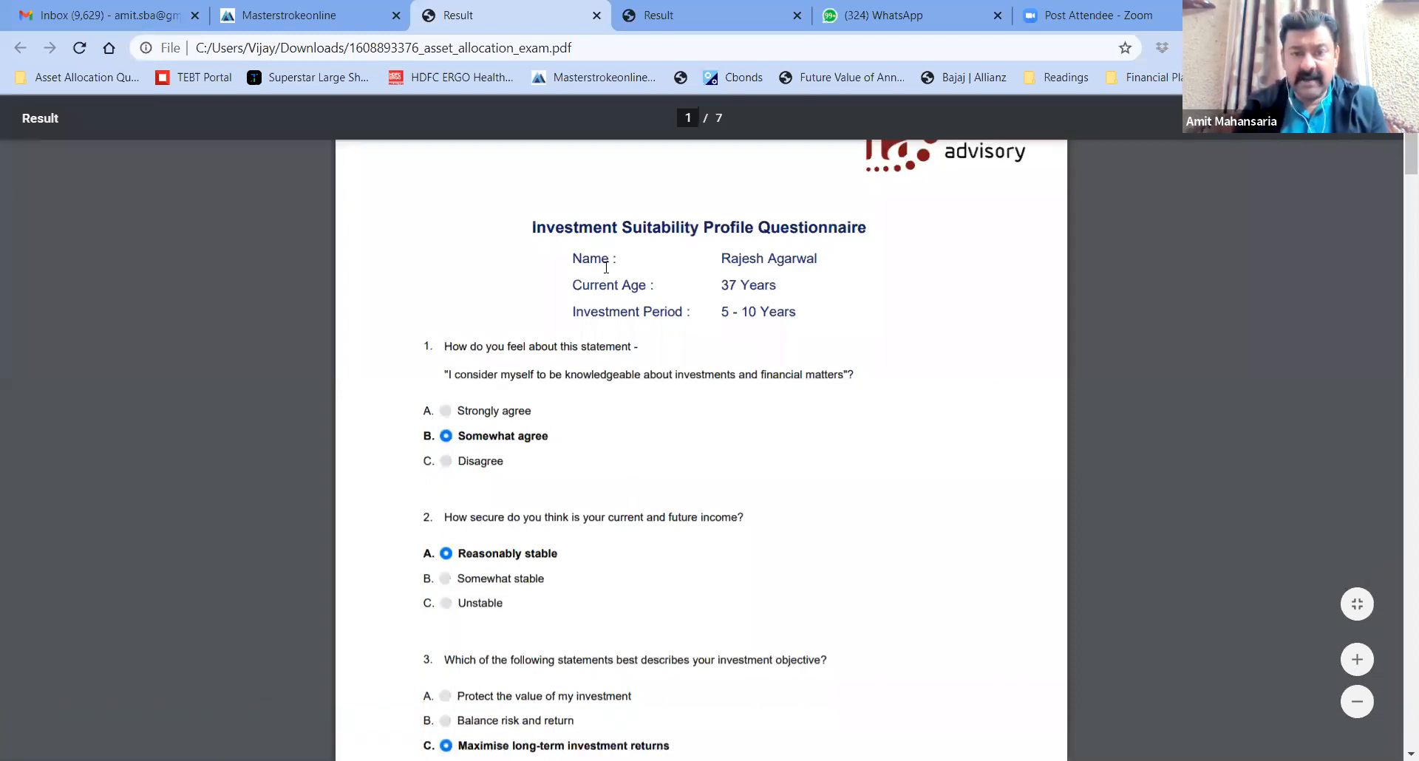
scroll(606, 267, down, 1)
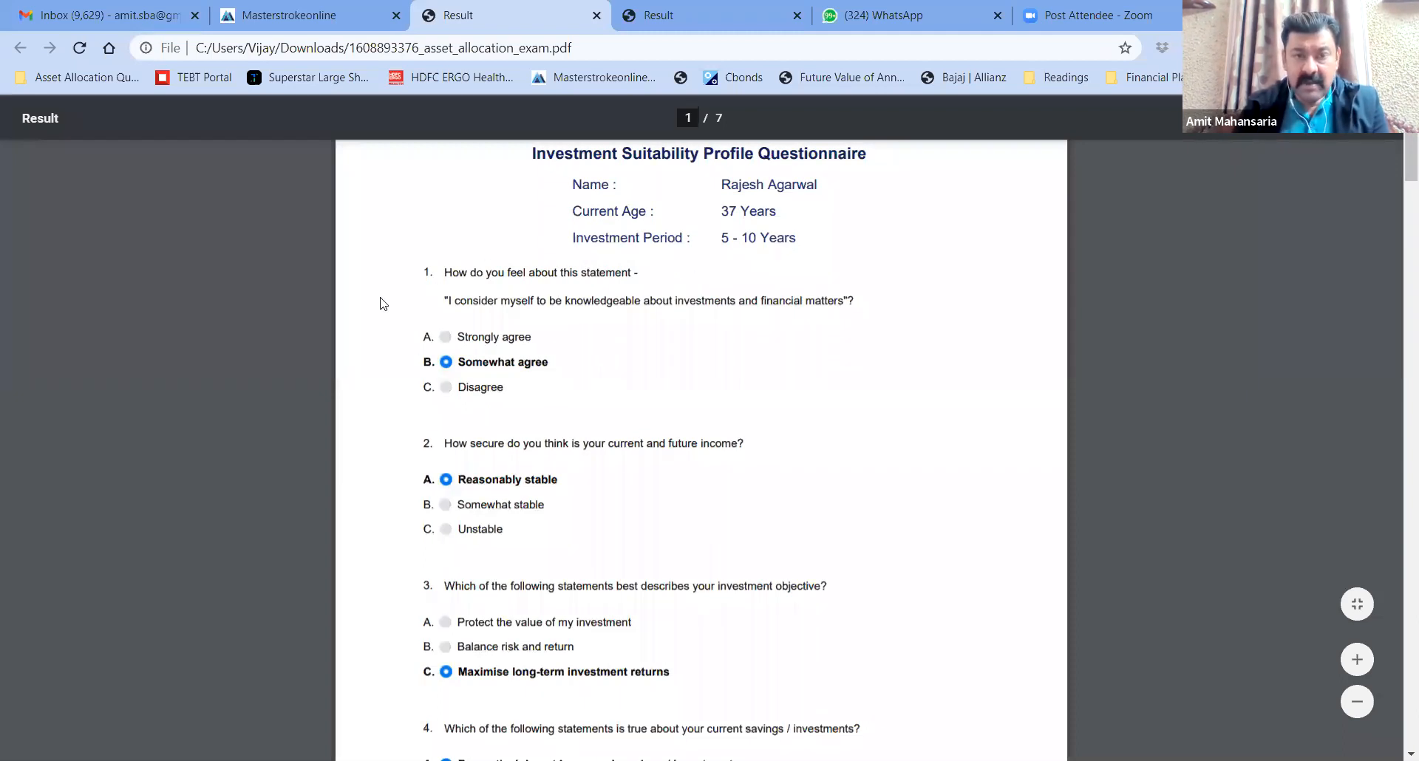
scroll(383, 304, down, 1)
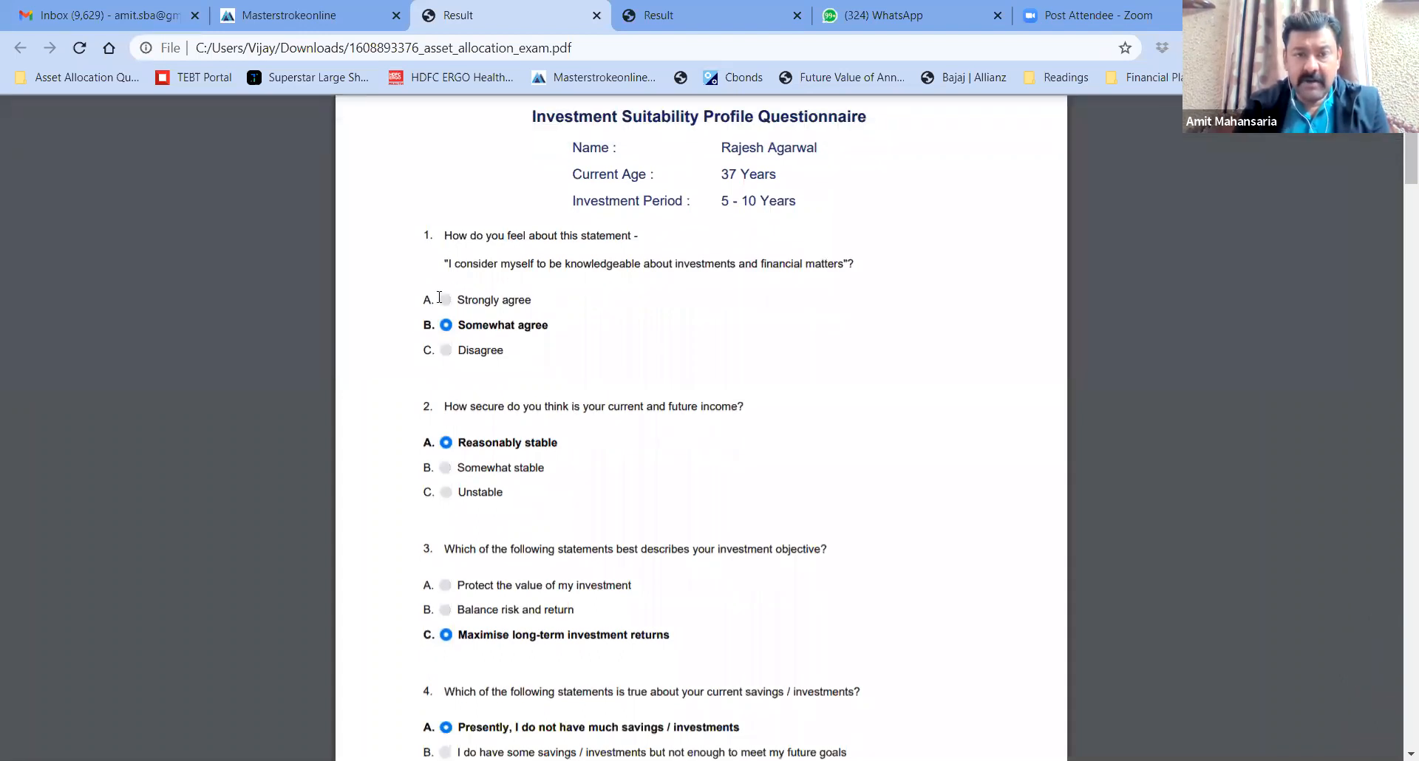
scroll(376, 357, down, 10)
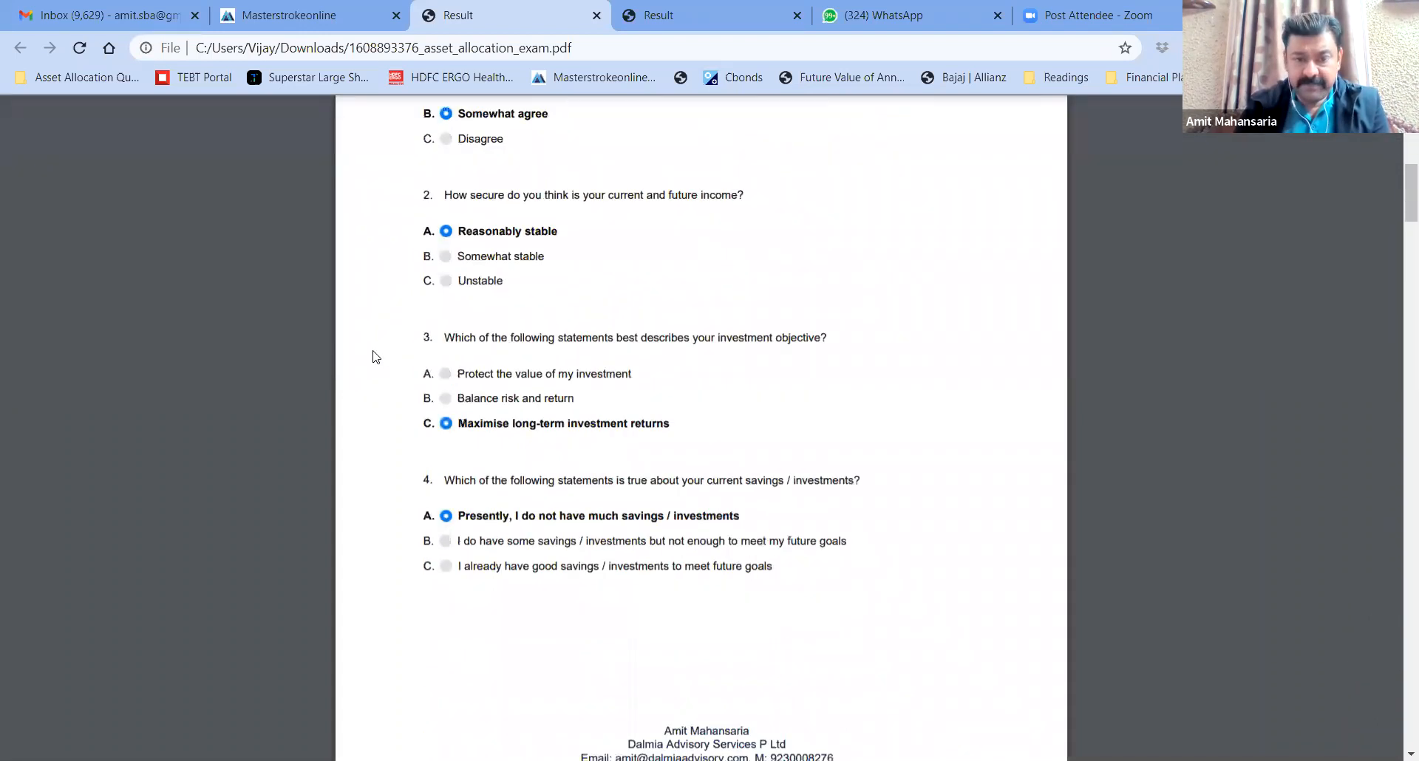
scroll(375, 357, down, 9)
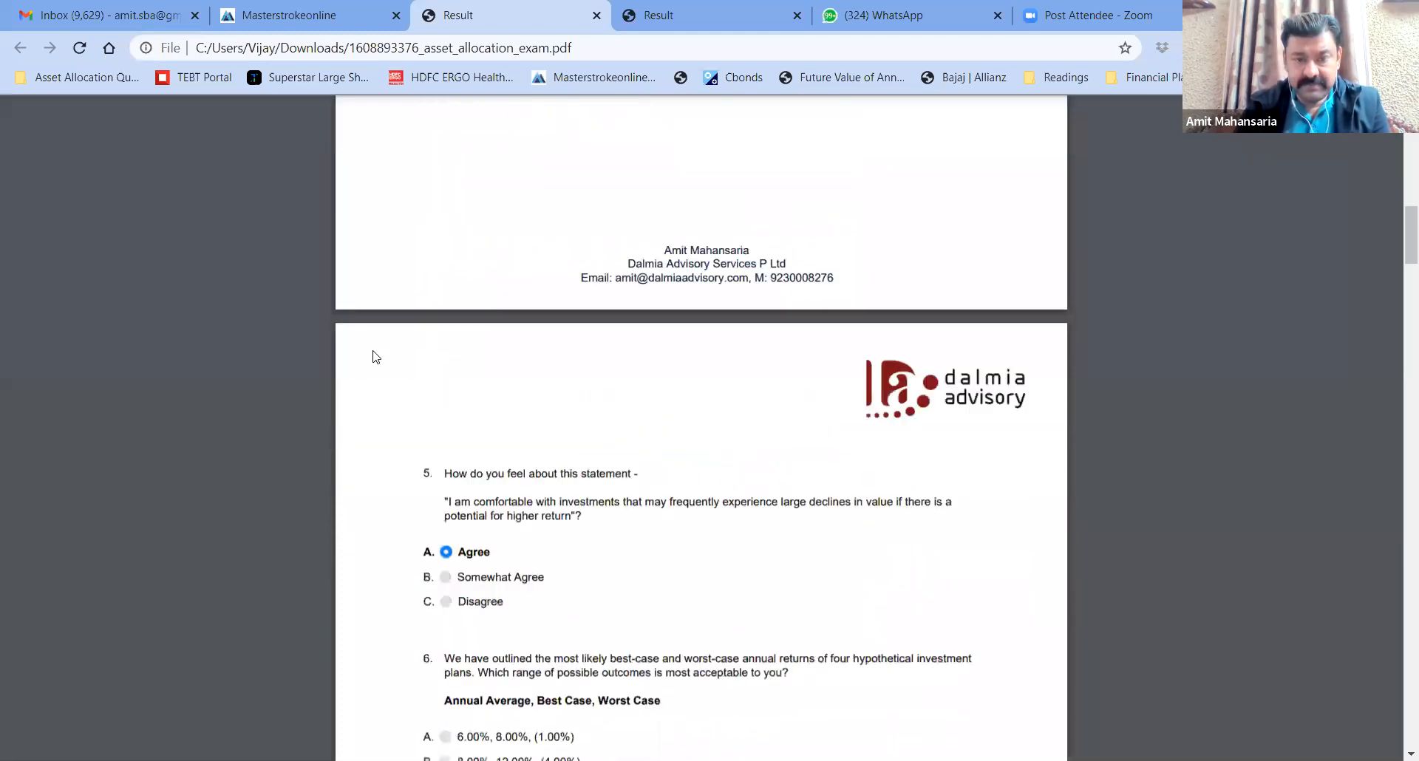
scroll(375, 358, down, 10)
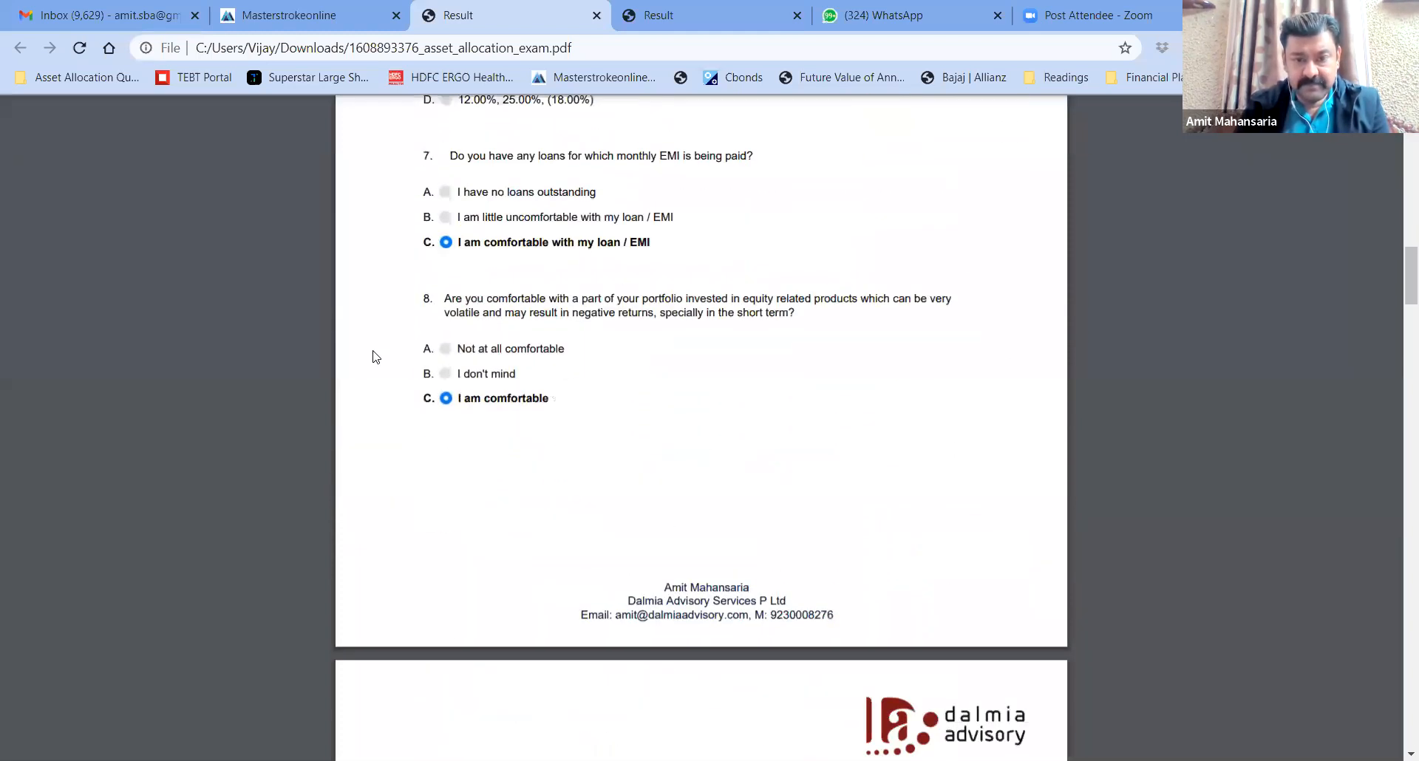
scroll(375, 357, down, 10)
scroll(375, 357, down, 1)
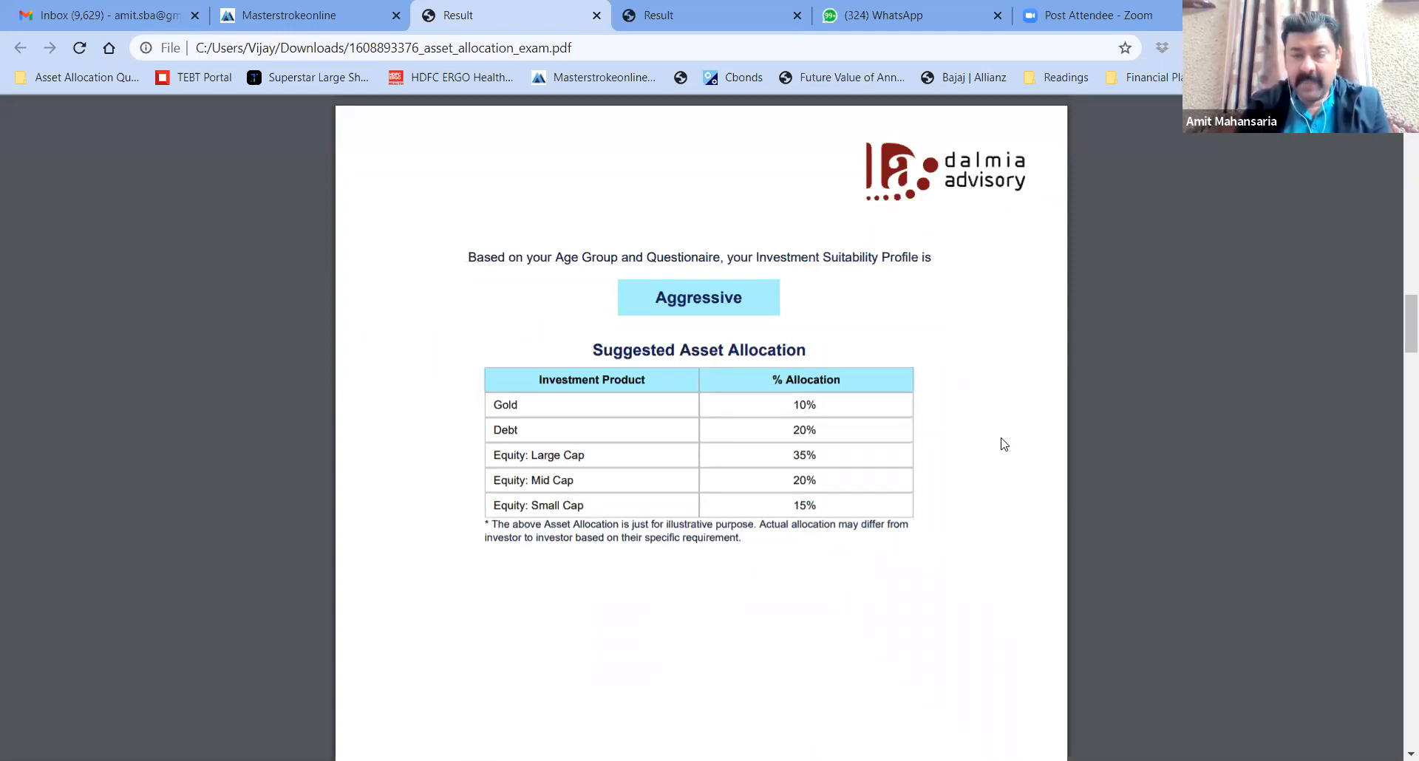
scroll(1003, 443, down, 3)
scroll(1004, 443, down, 6)
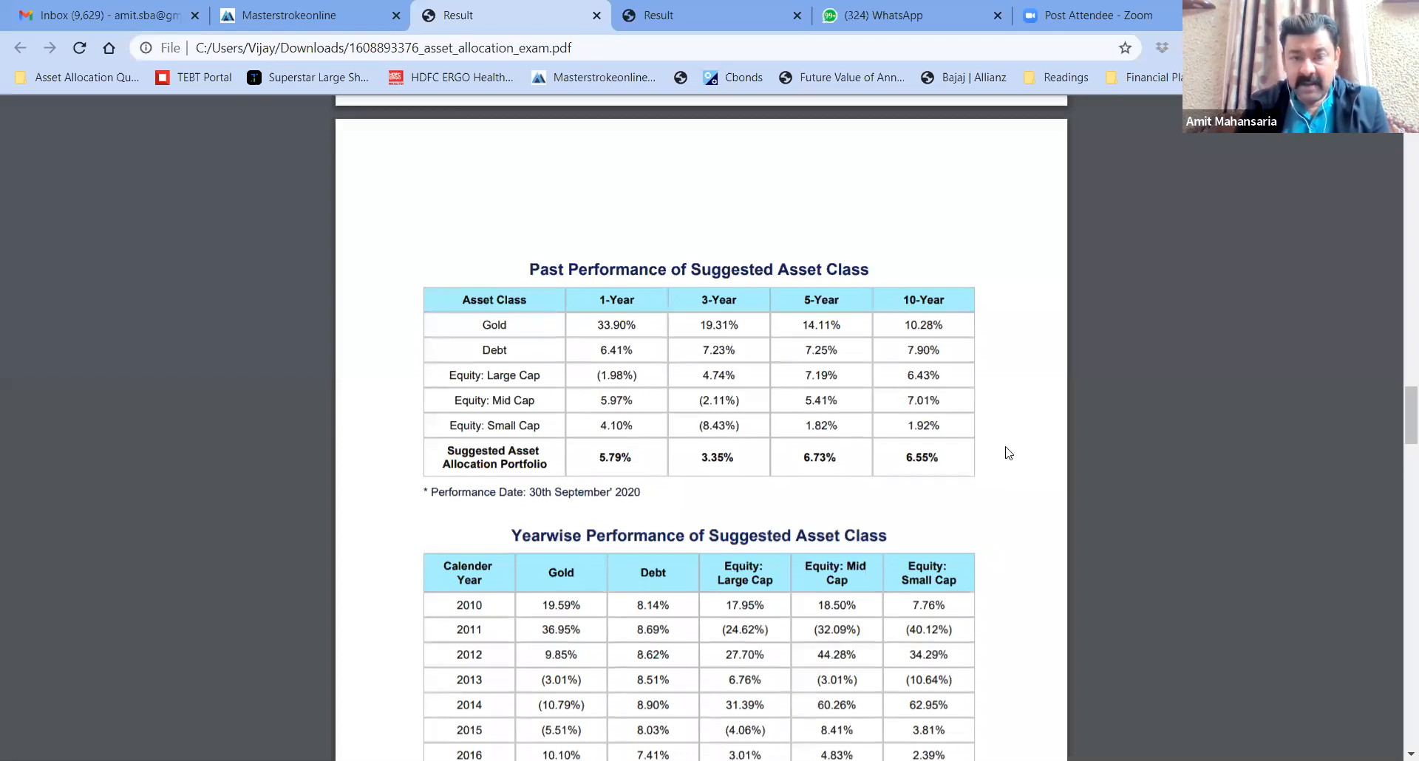
scroll(1007, 451, down, 4)
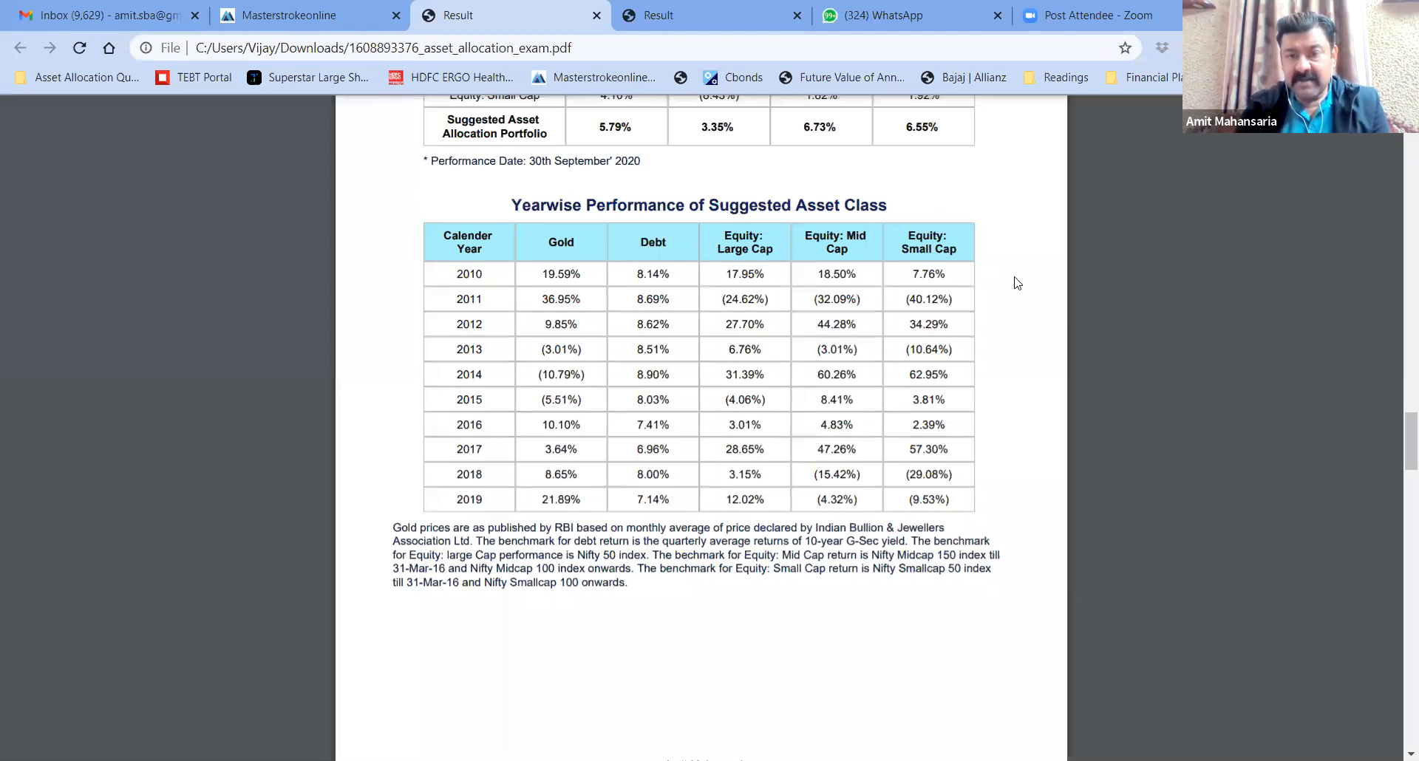
scroll(1017, 284, down, 6)
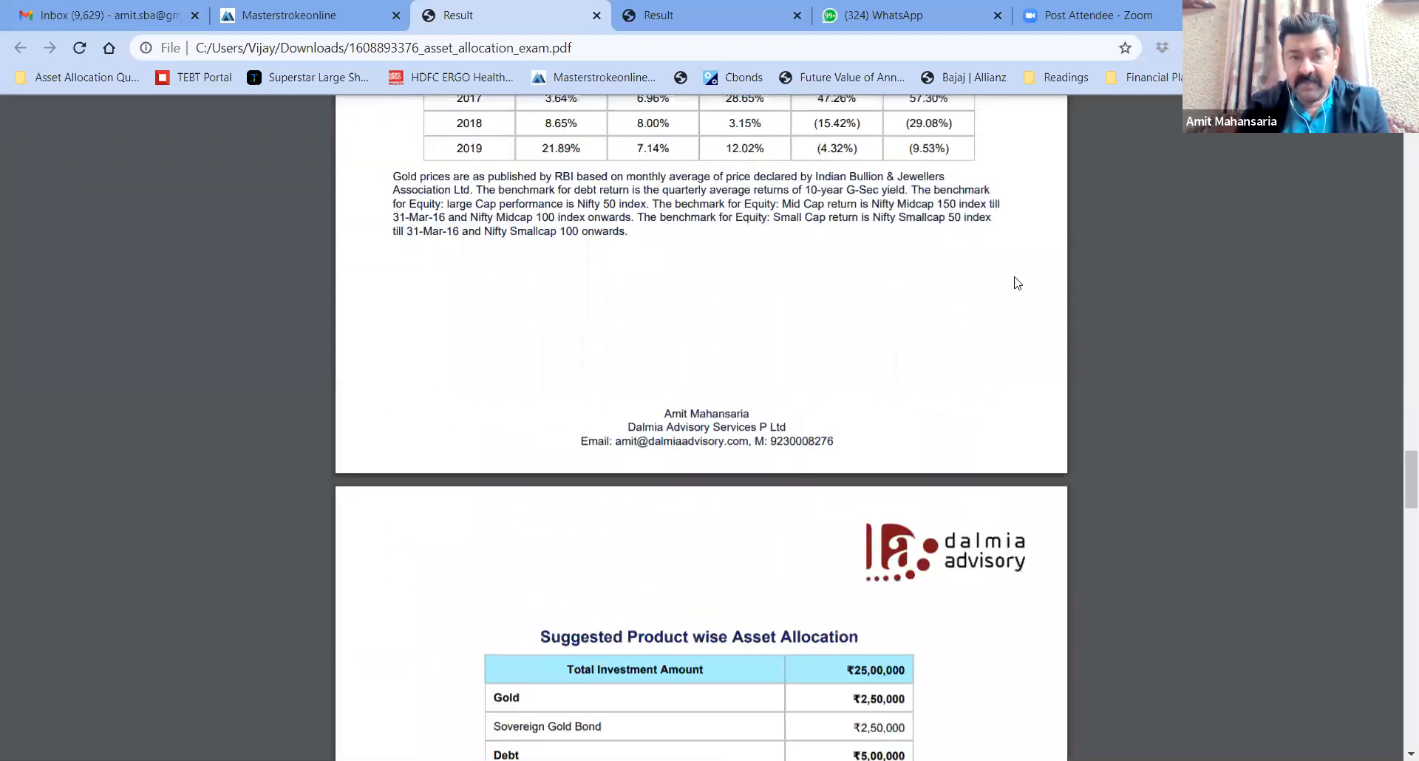
scroll(1017, 283, down, 3)
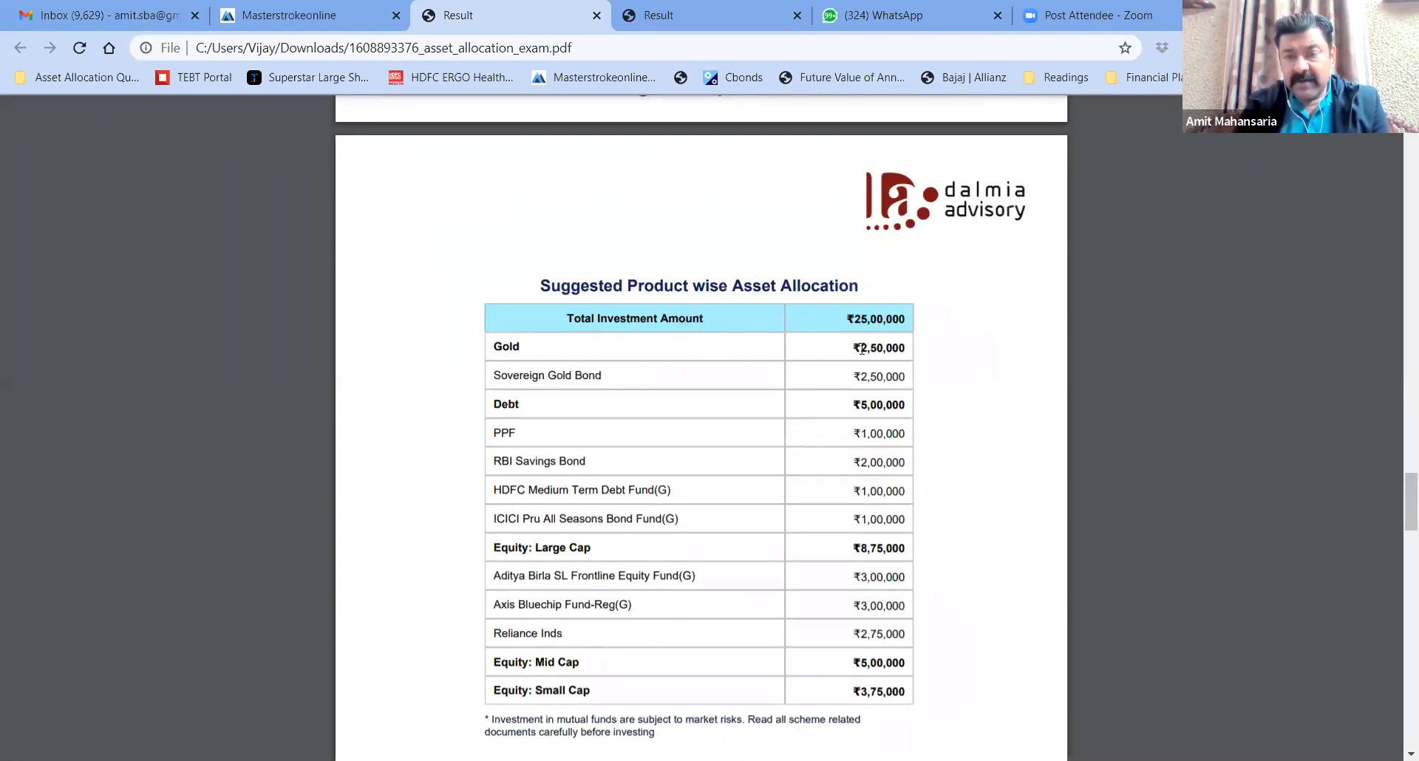
Highlight the Gold and Sovereign Gold Bond amounts, then scroll down through the report pages
drag(862, 348, 916, 387)
click(914, 382)
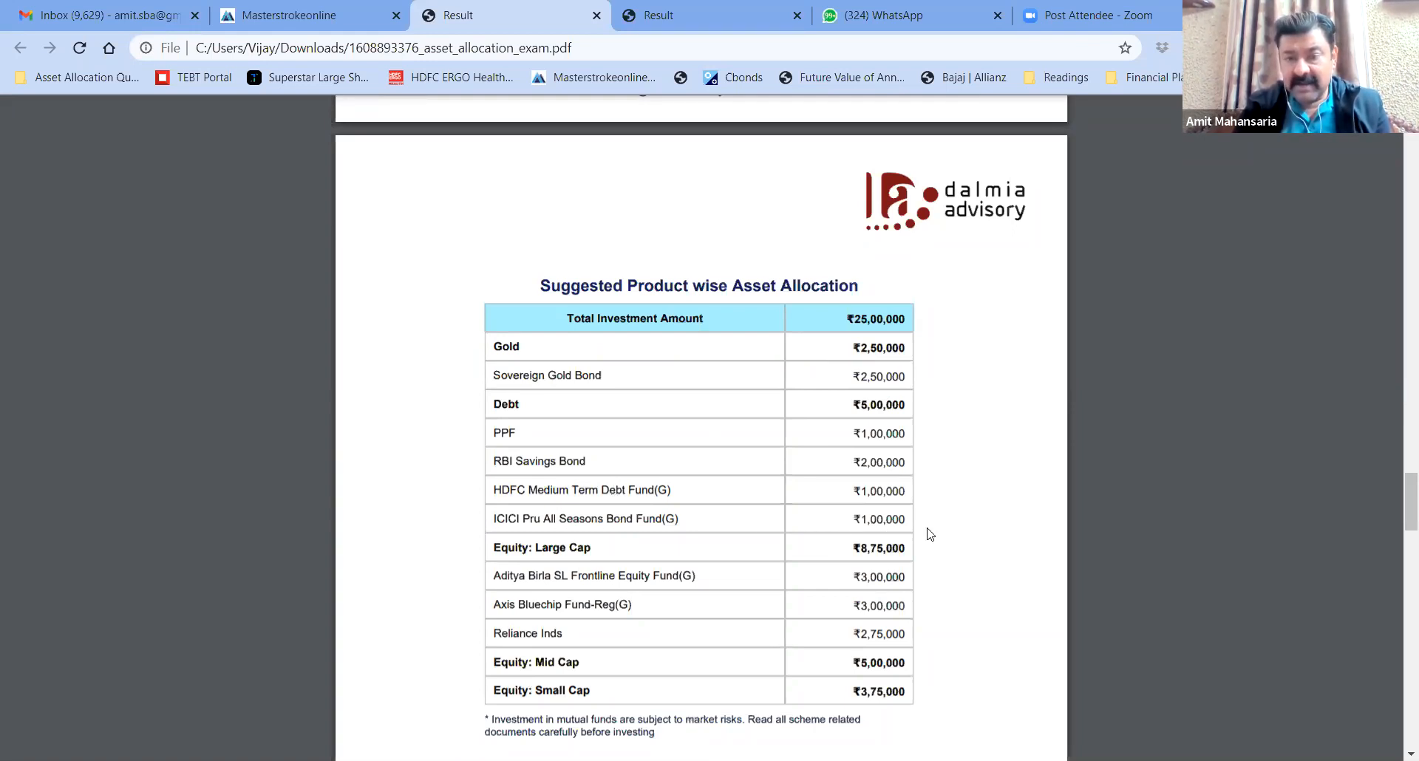
scroll(949, 540, down, 3)
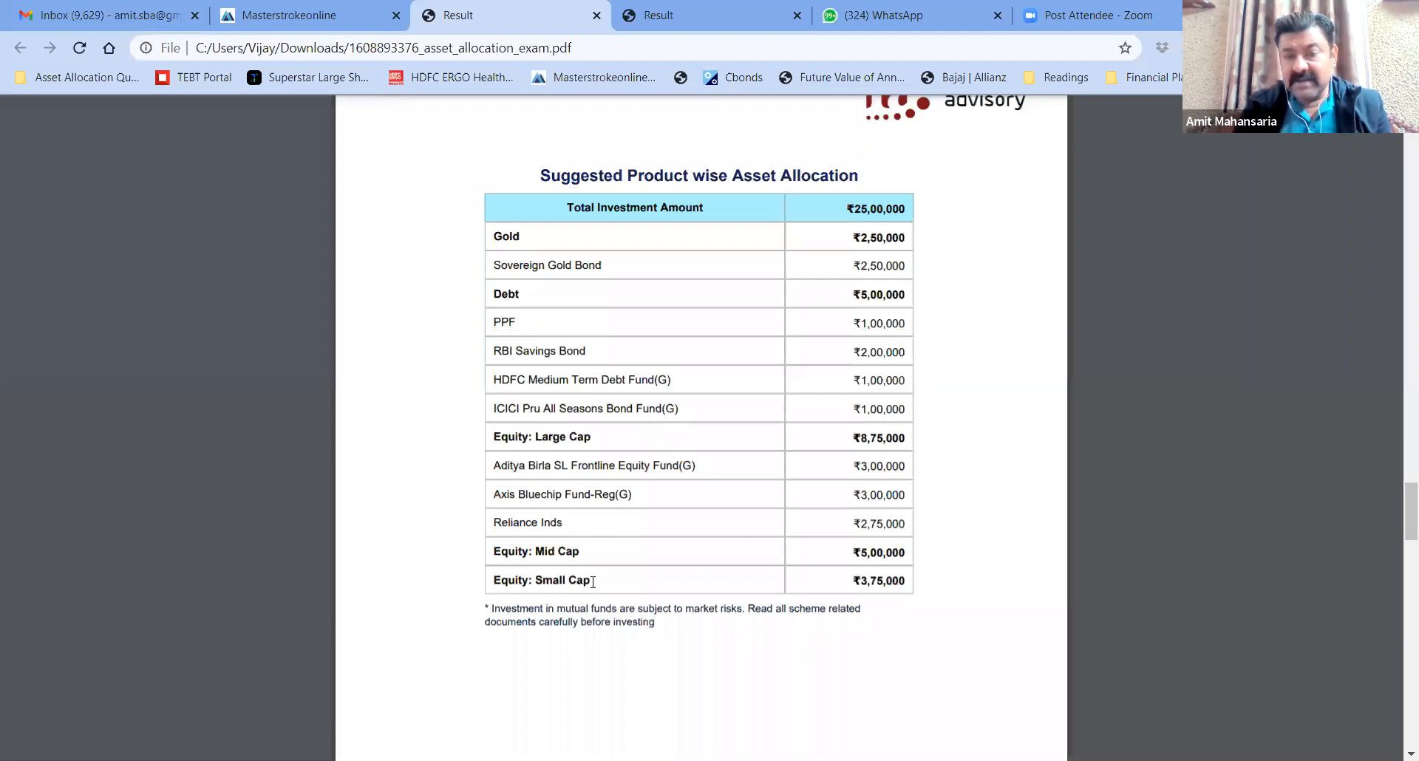
scroll(435, 573, down, 1)
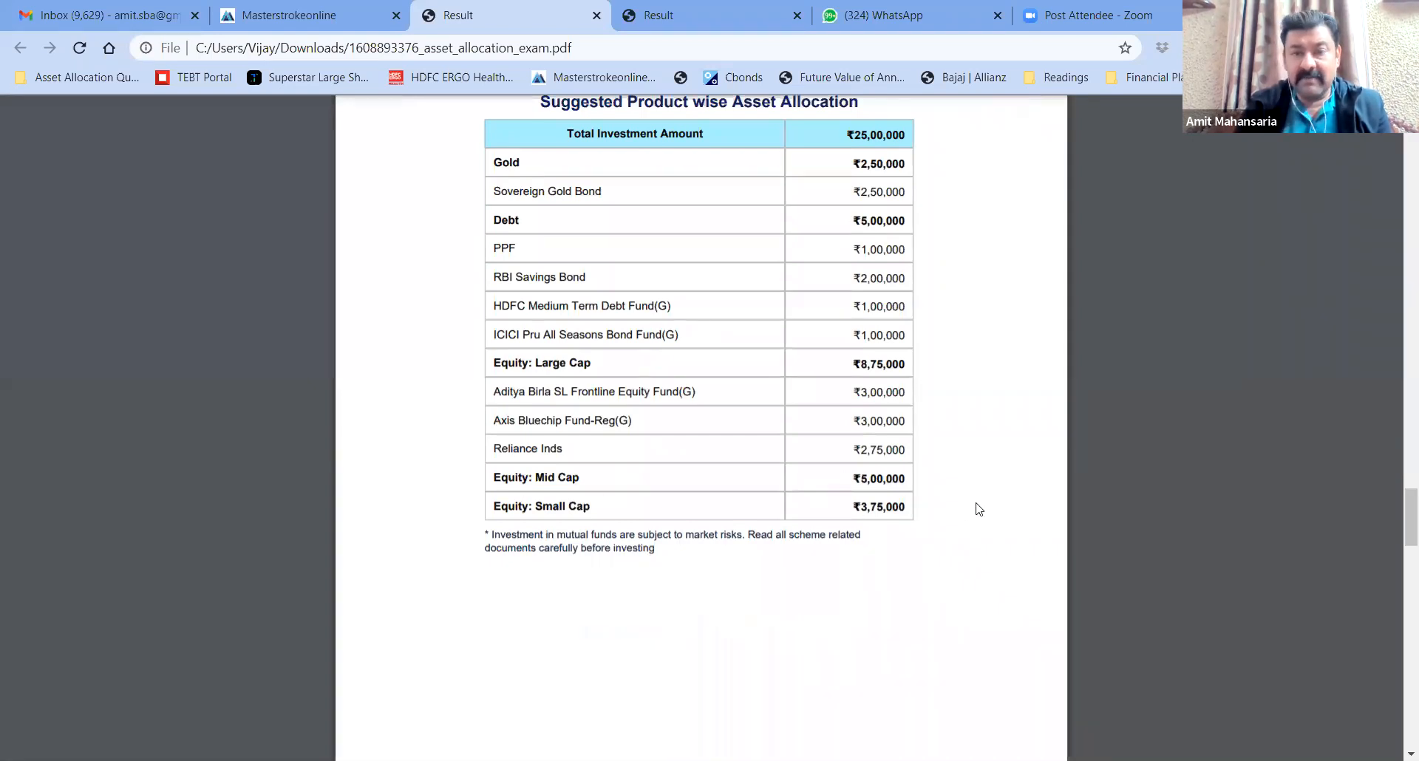
scroll(978, 509, down, 8)
scroll(978, 509, down, 5)
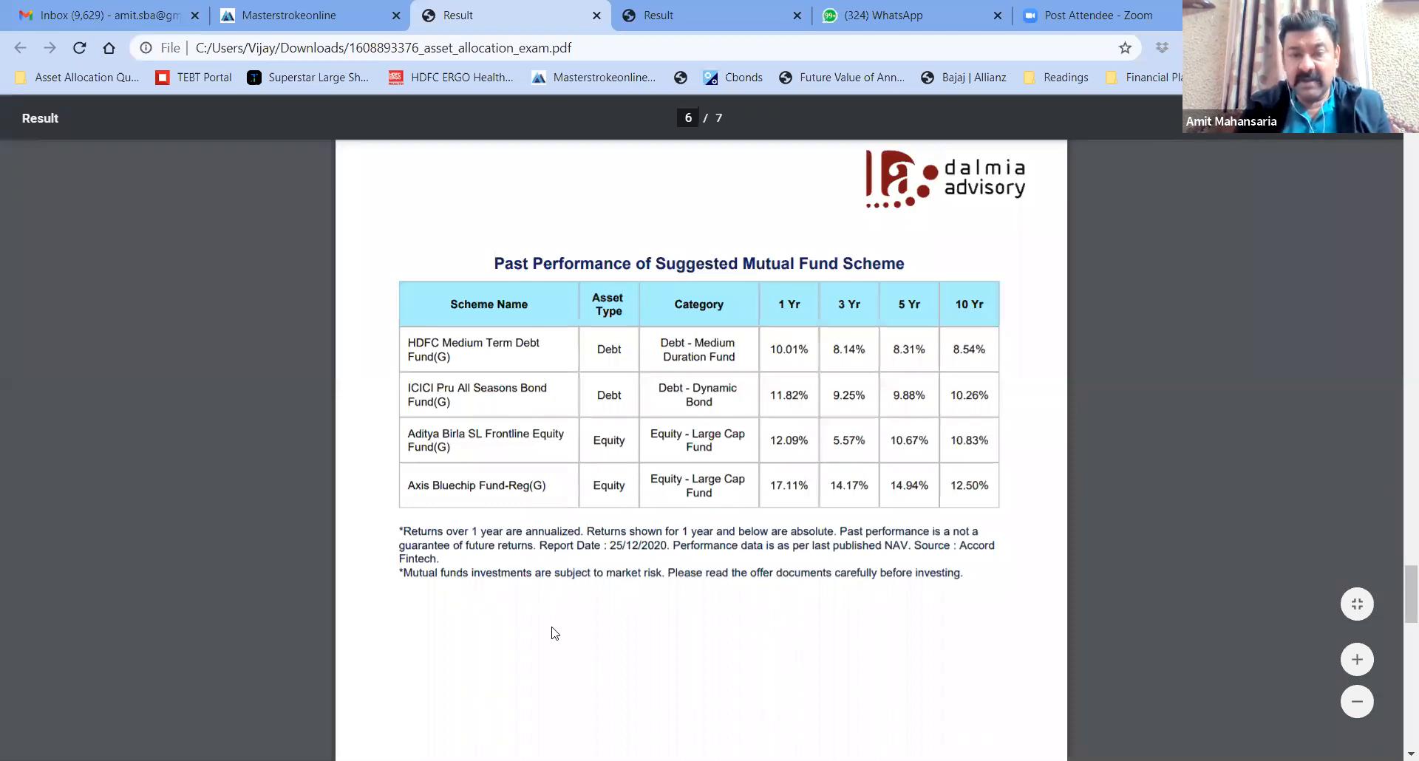
scroll(555, 633, down, 2)
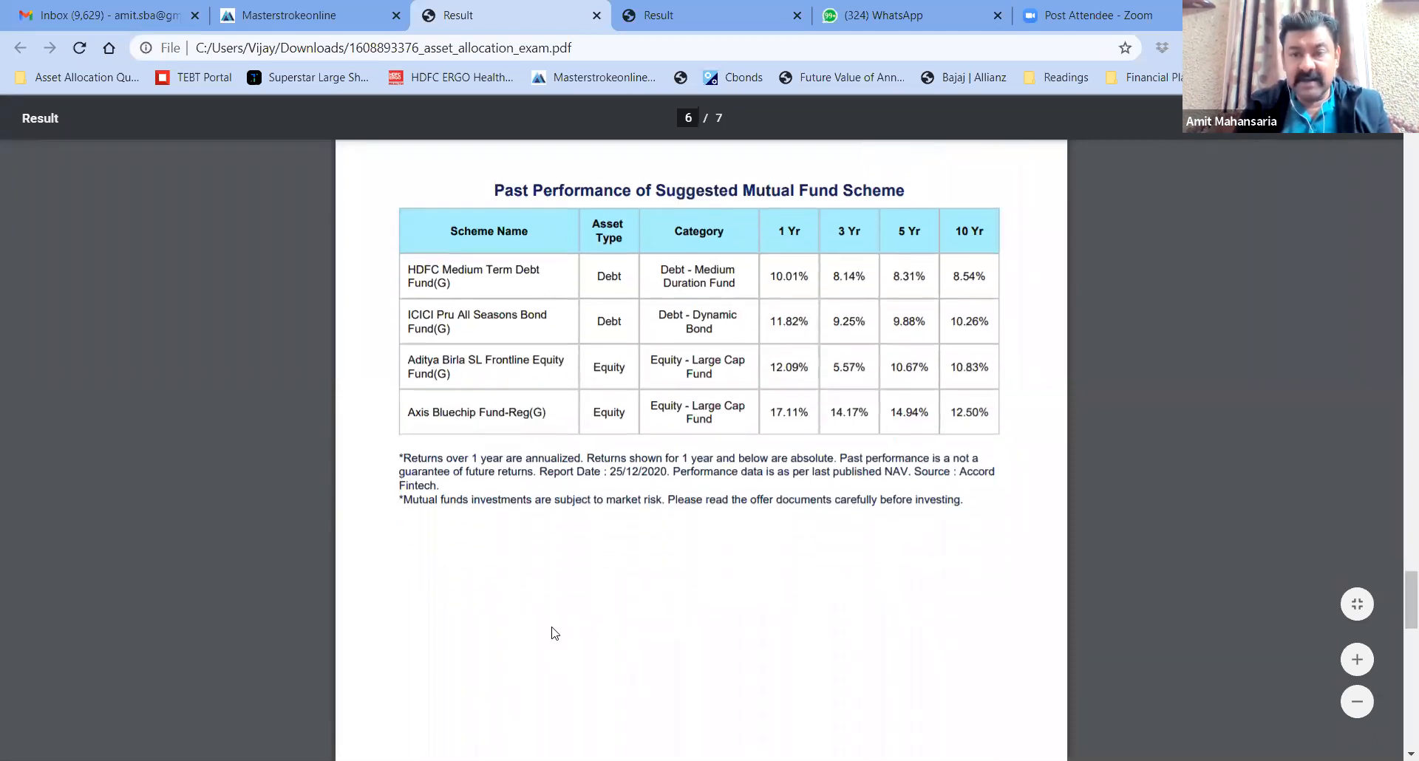
scroll(554, 634, down, 3)
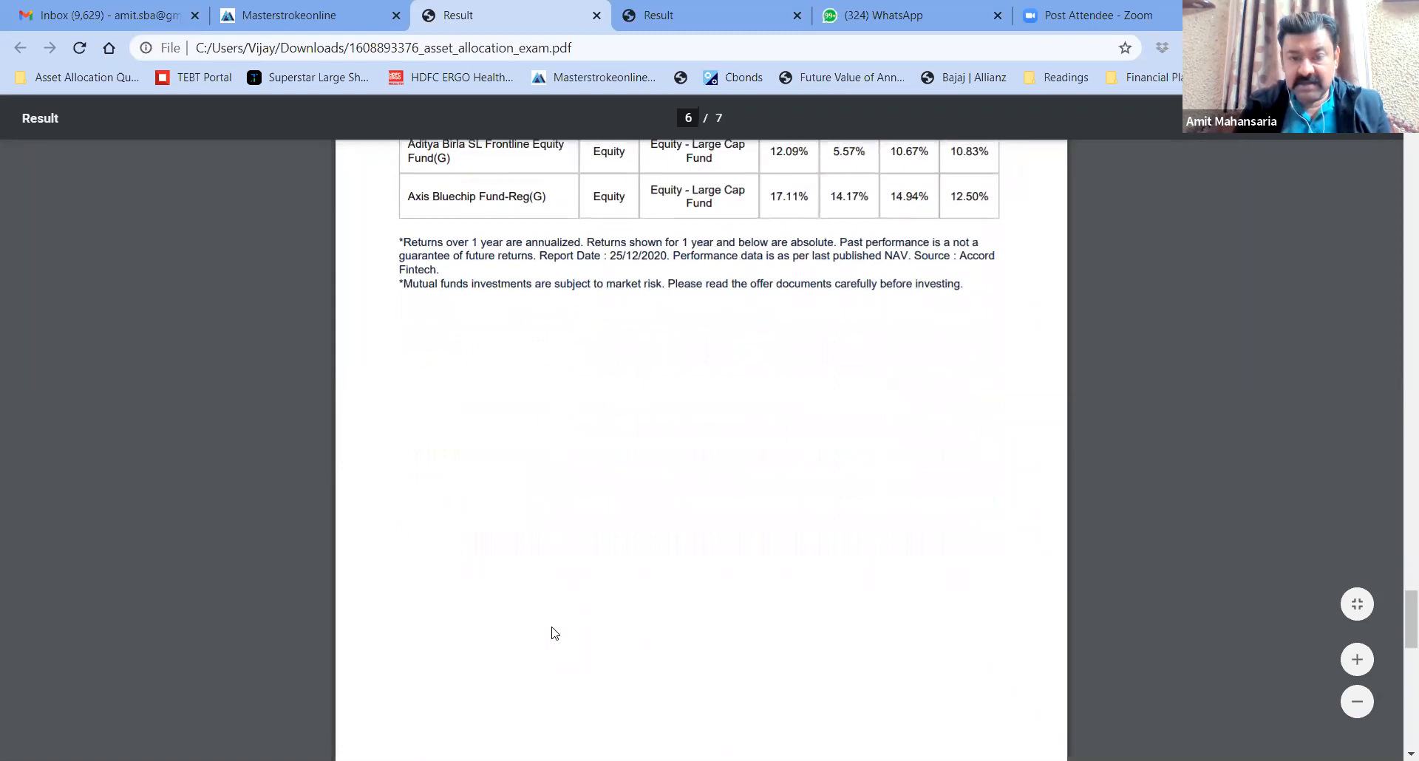
scroll(554, 634, down, 6)
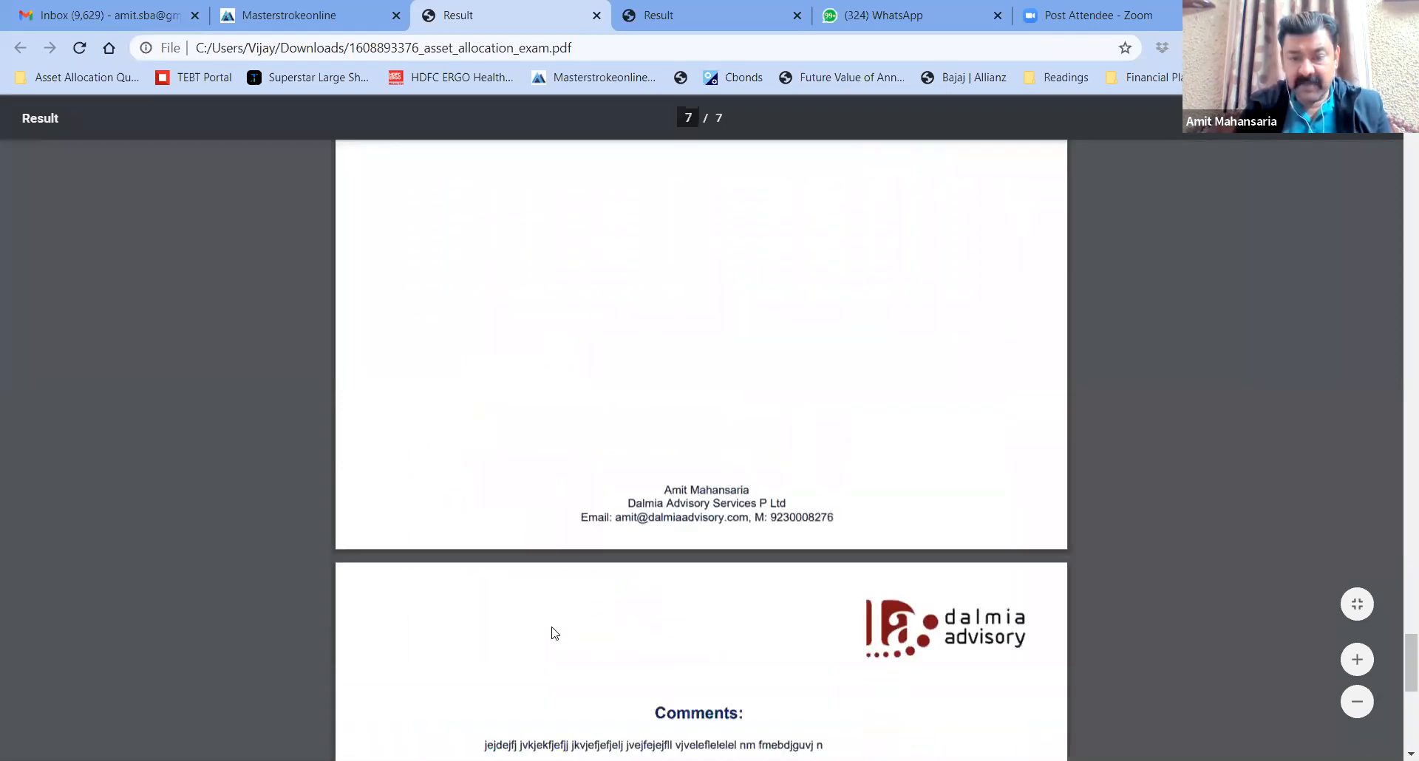
scroll(554, 633, down, 3)
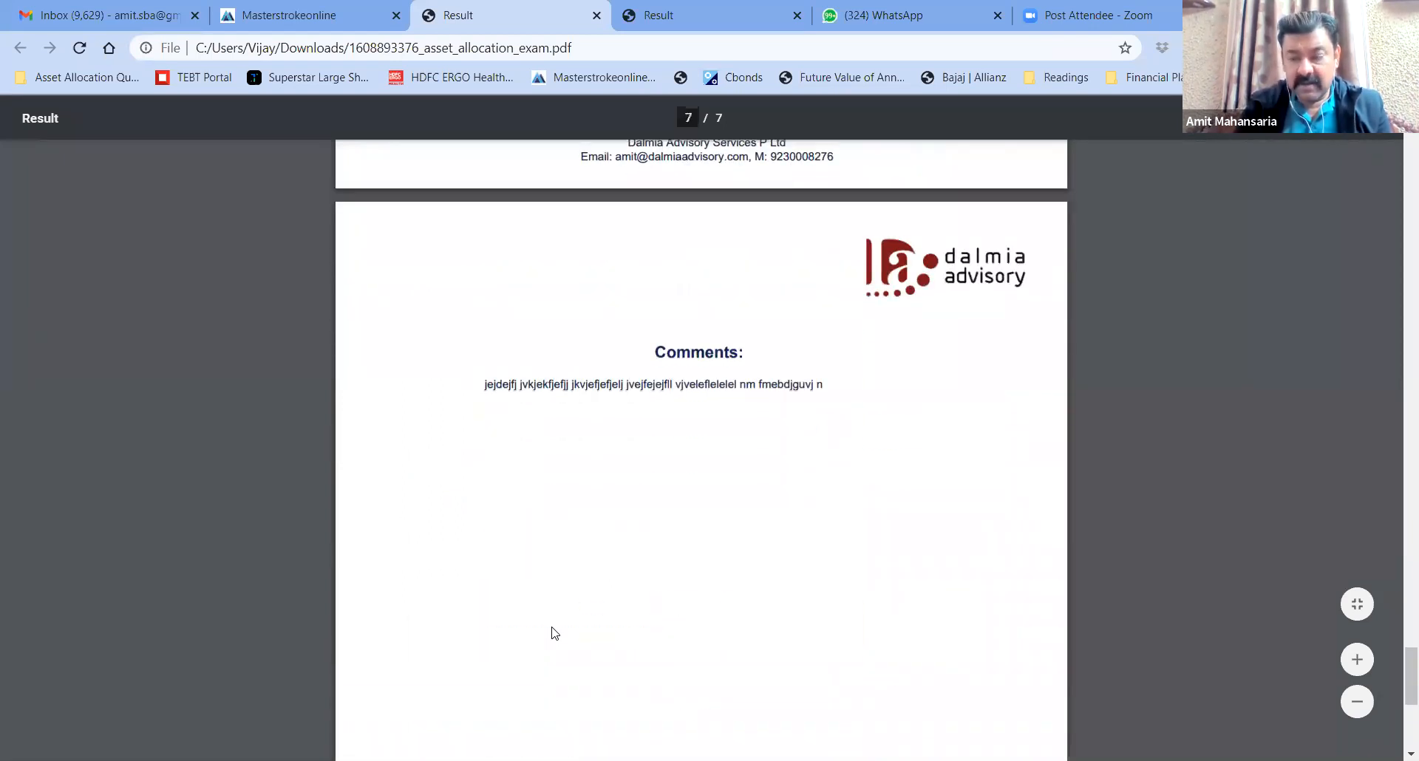
scroll(554, 633, down, 4)
Scroll back up the report and return to the MasterStroke profiler tab
scroll(554, 633, up, 6)
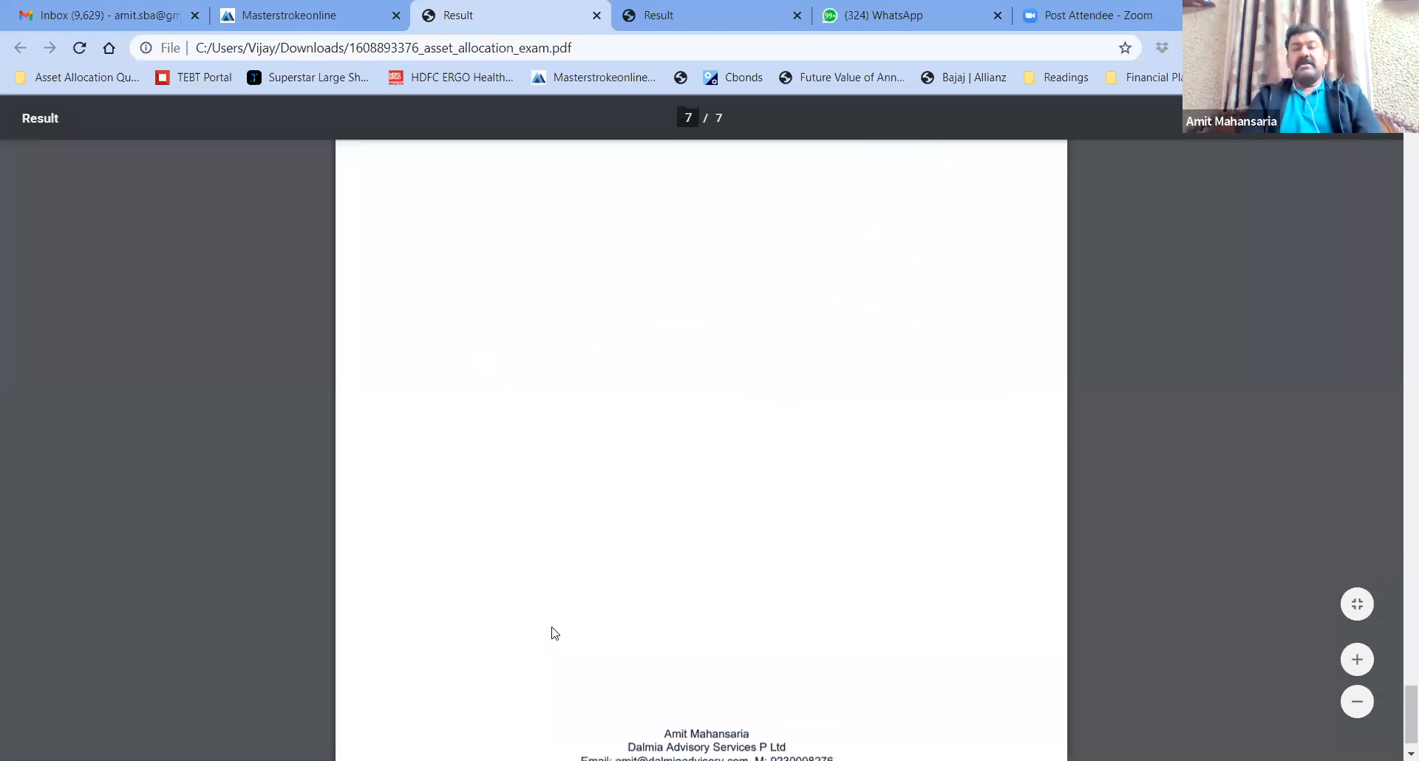
scroll(555, 634, up, 20)
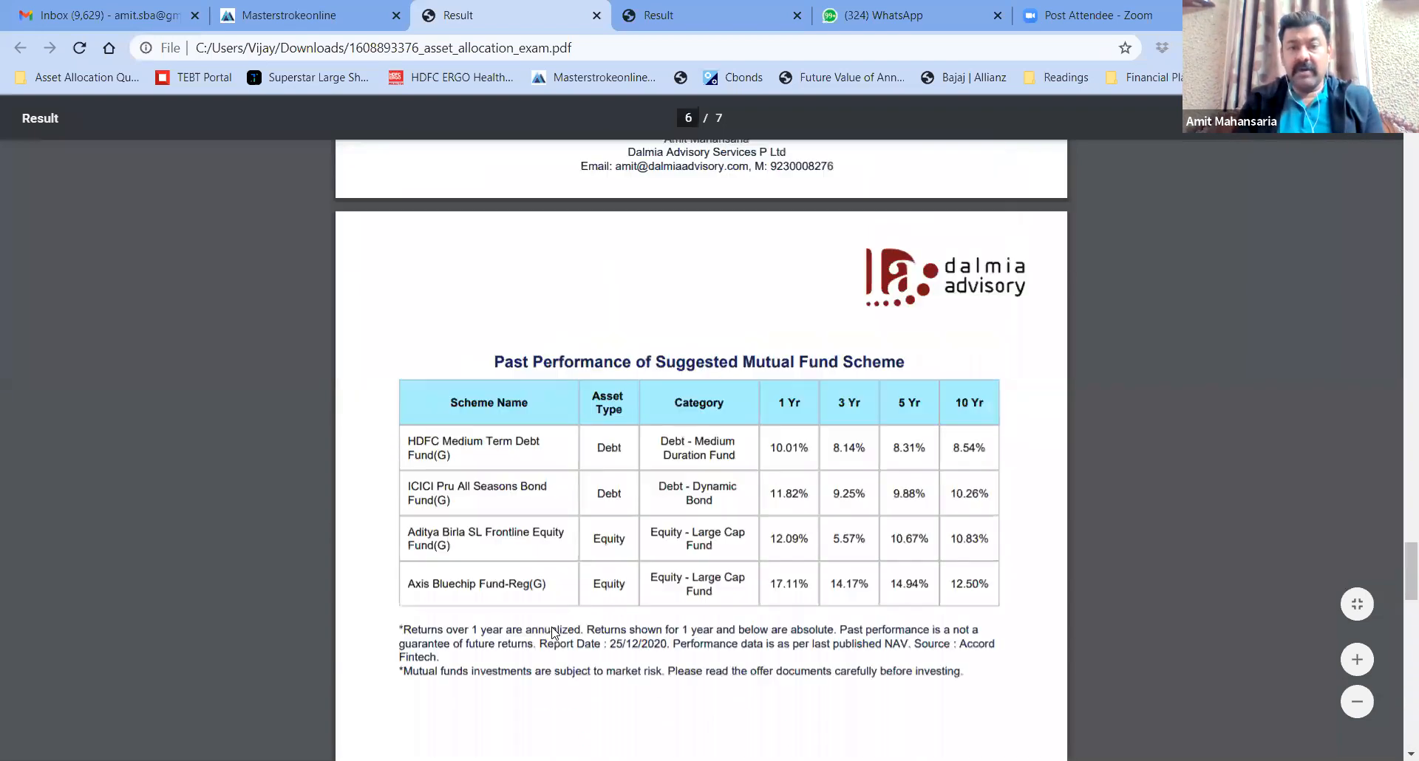
scroll(554, 634, up, 20)
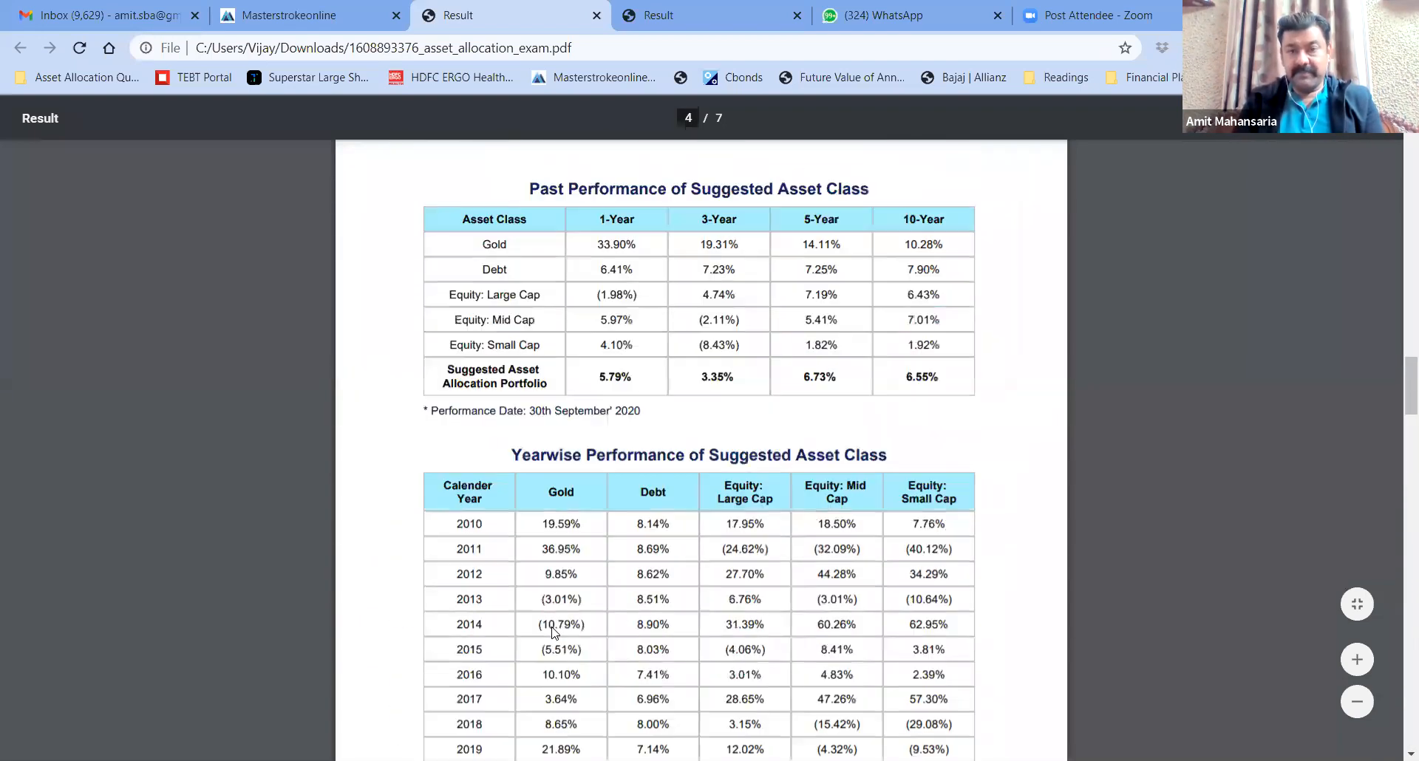
scroll(555, 634, up, 2)
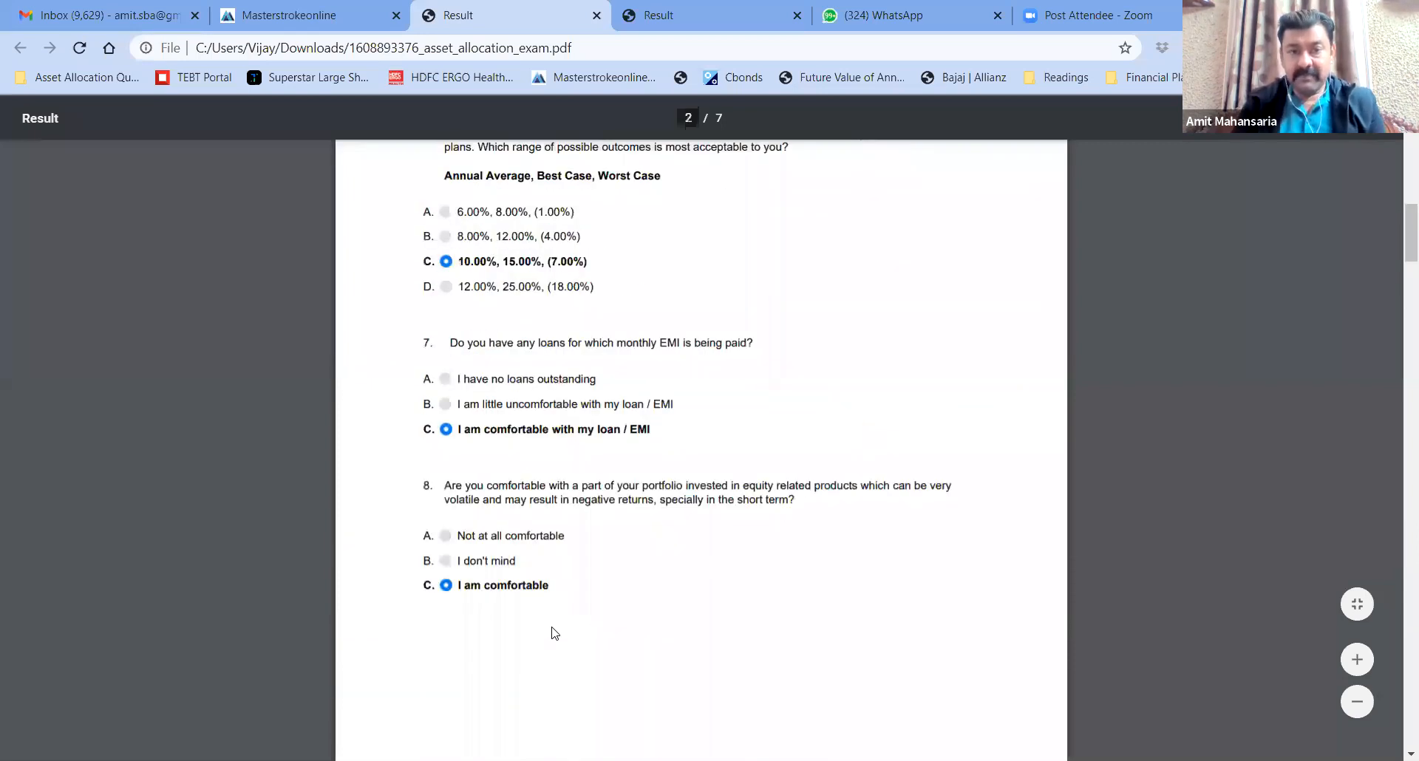
scroll(555, 633, up, 10)
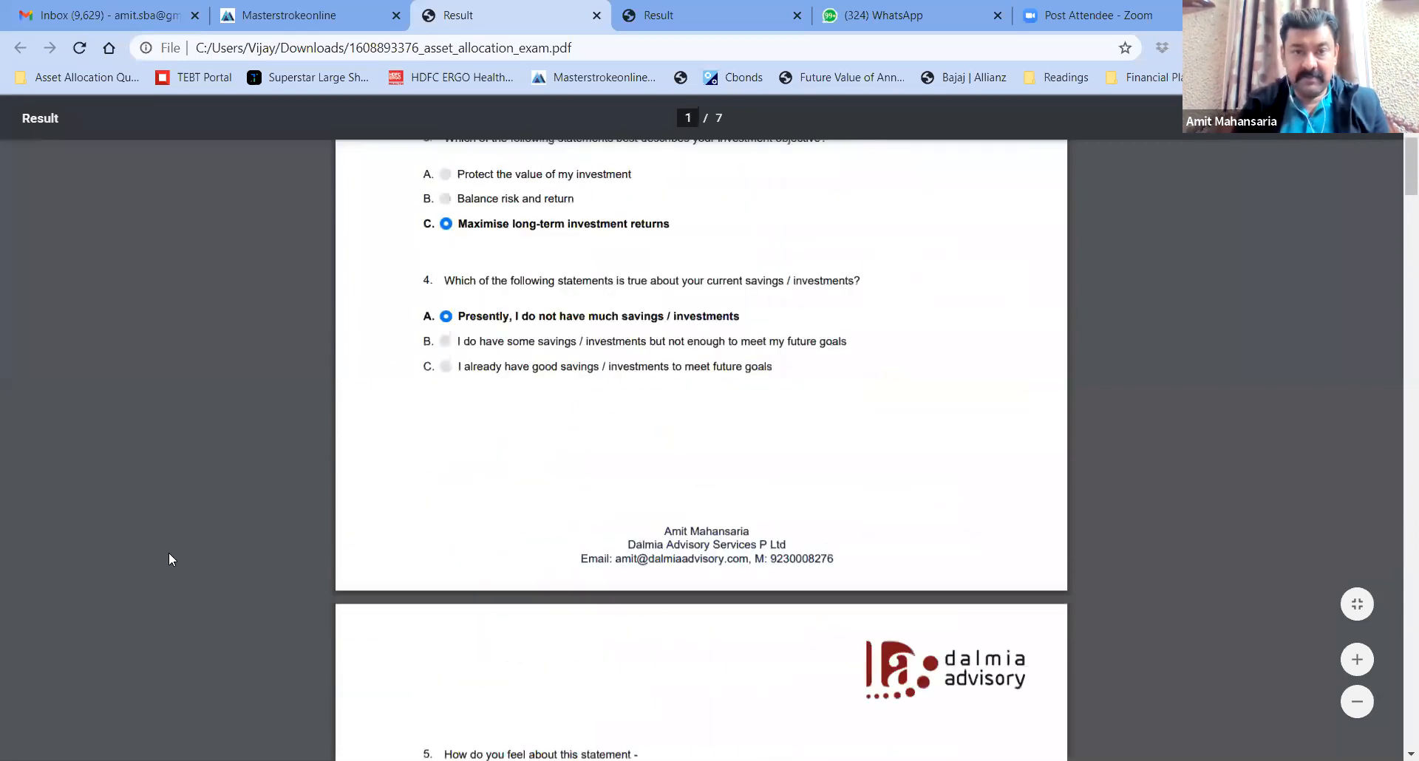
scroll(170, 560, up, 8)
click(267, 18)
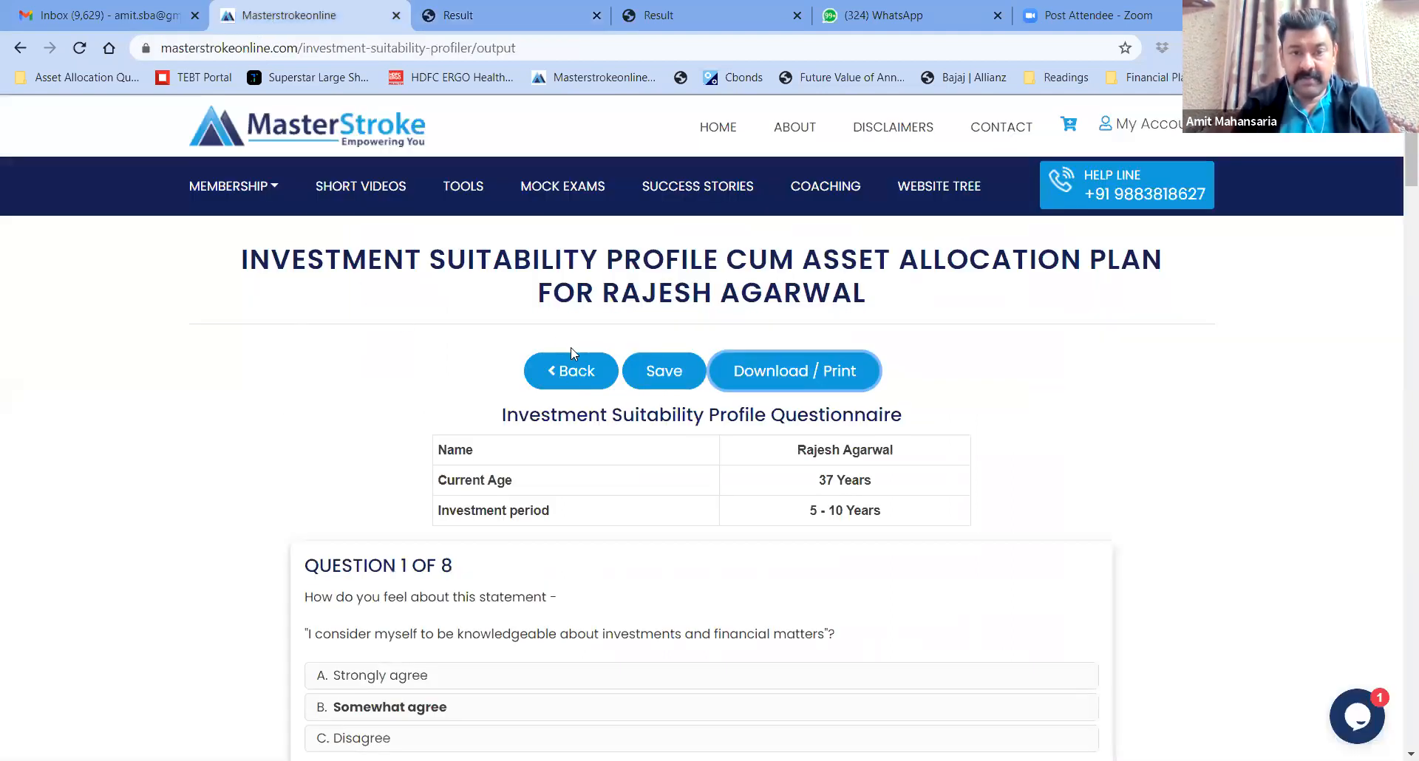
Go back to the questionnaire form and scroll through the answers
click(571, 373)
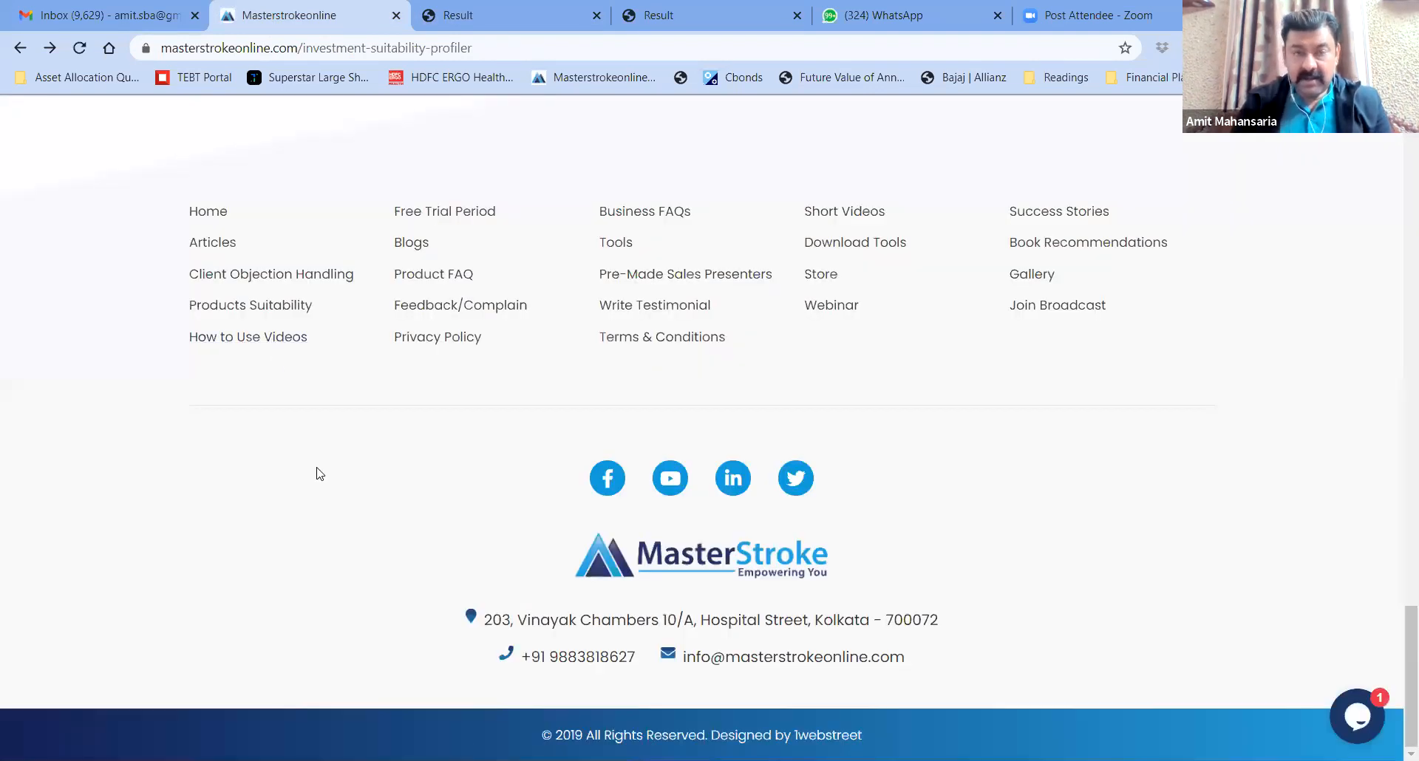
scroll(319, 474, up, 9)
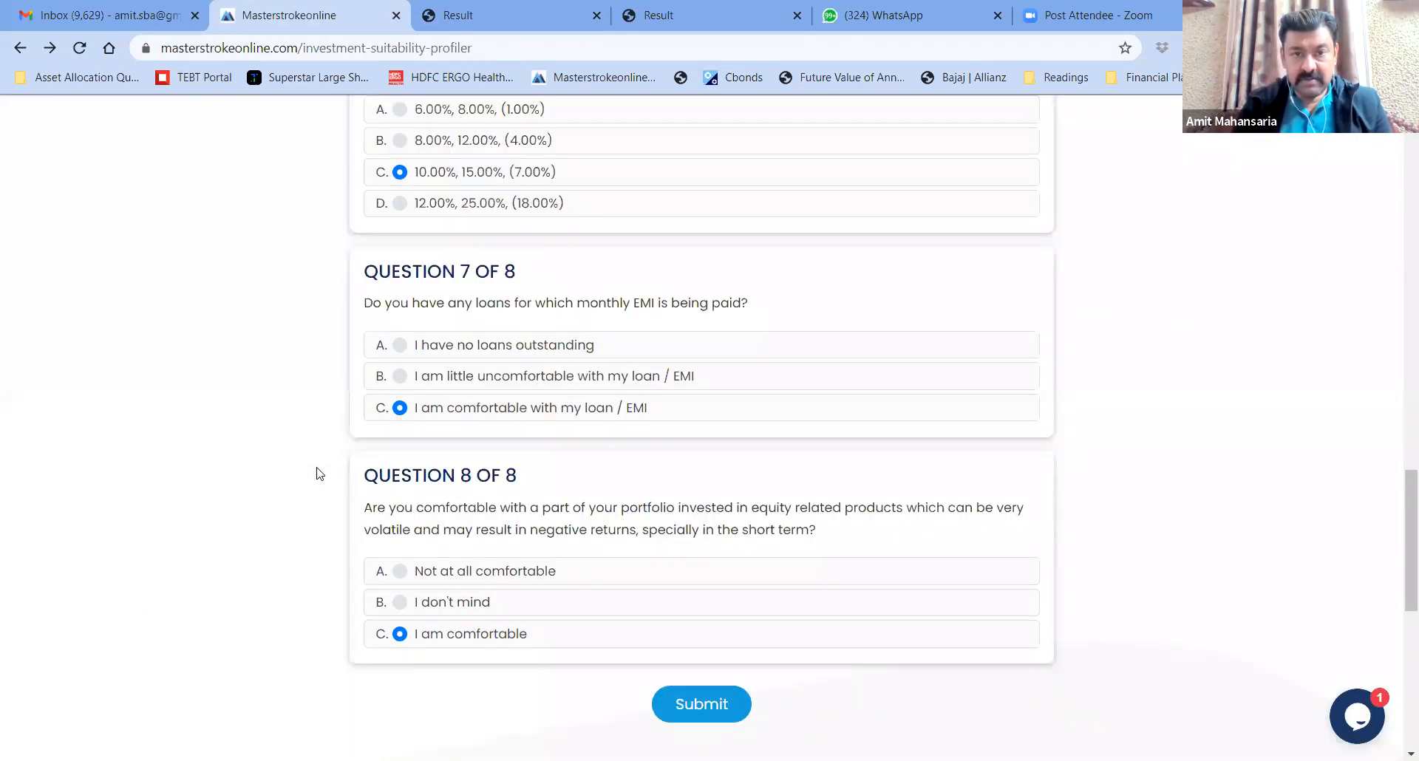
scroll(320, 473, up, 18)
scroll(319, 474, down, 18)
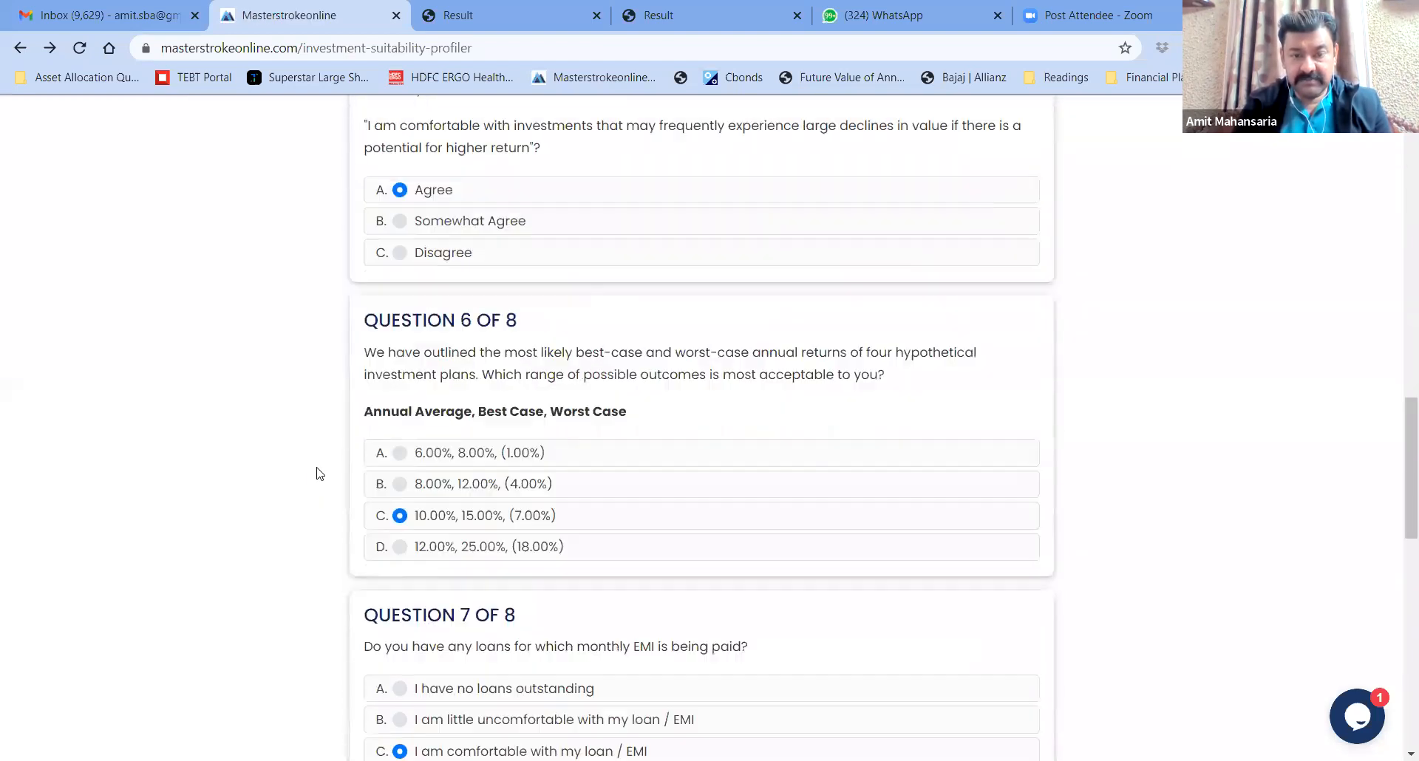
scroll(319, 474, down, 12)
Submit for score 75 and an Aggressive profile, then make the suggested allocation editable
click(702, 143)
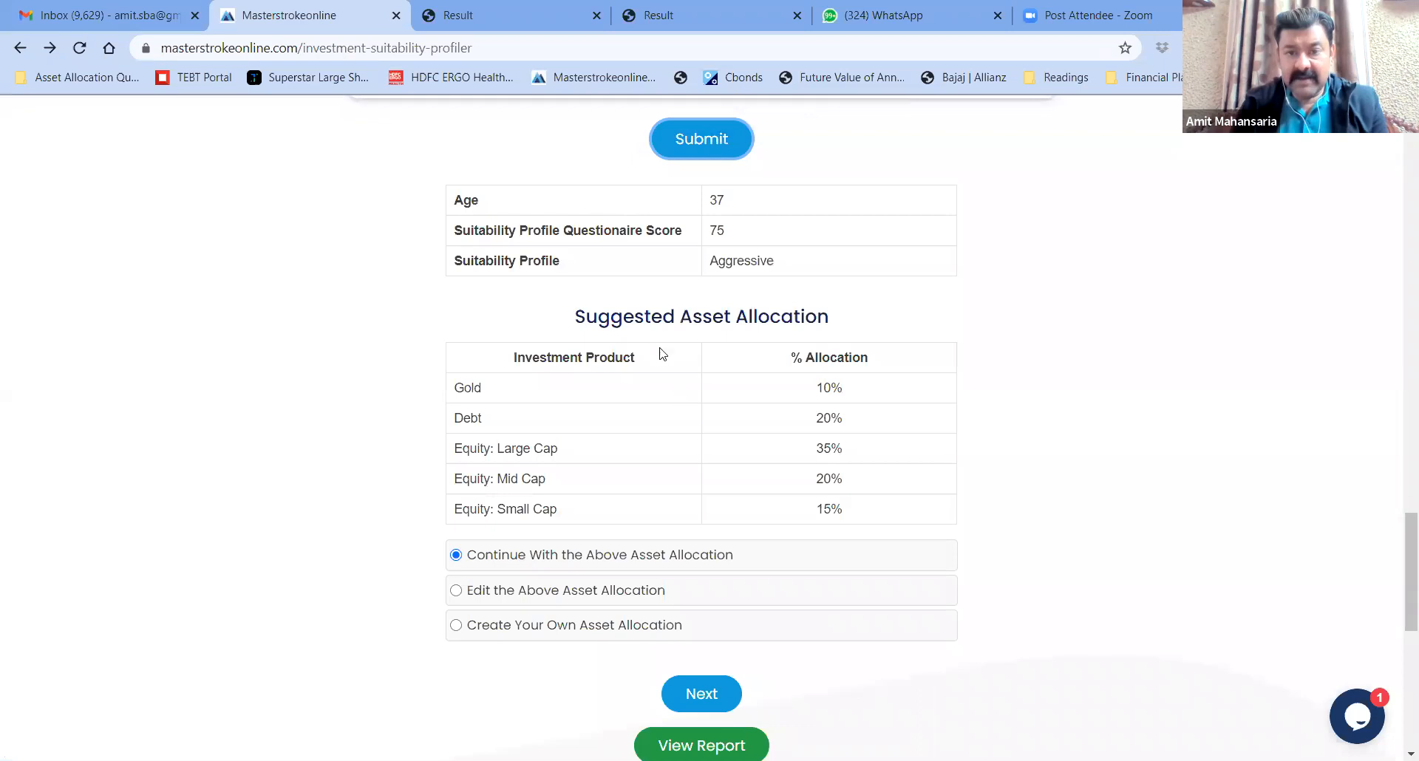
scroll(1005, 344, down, 2)
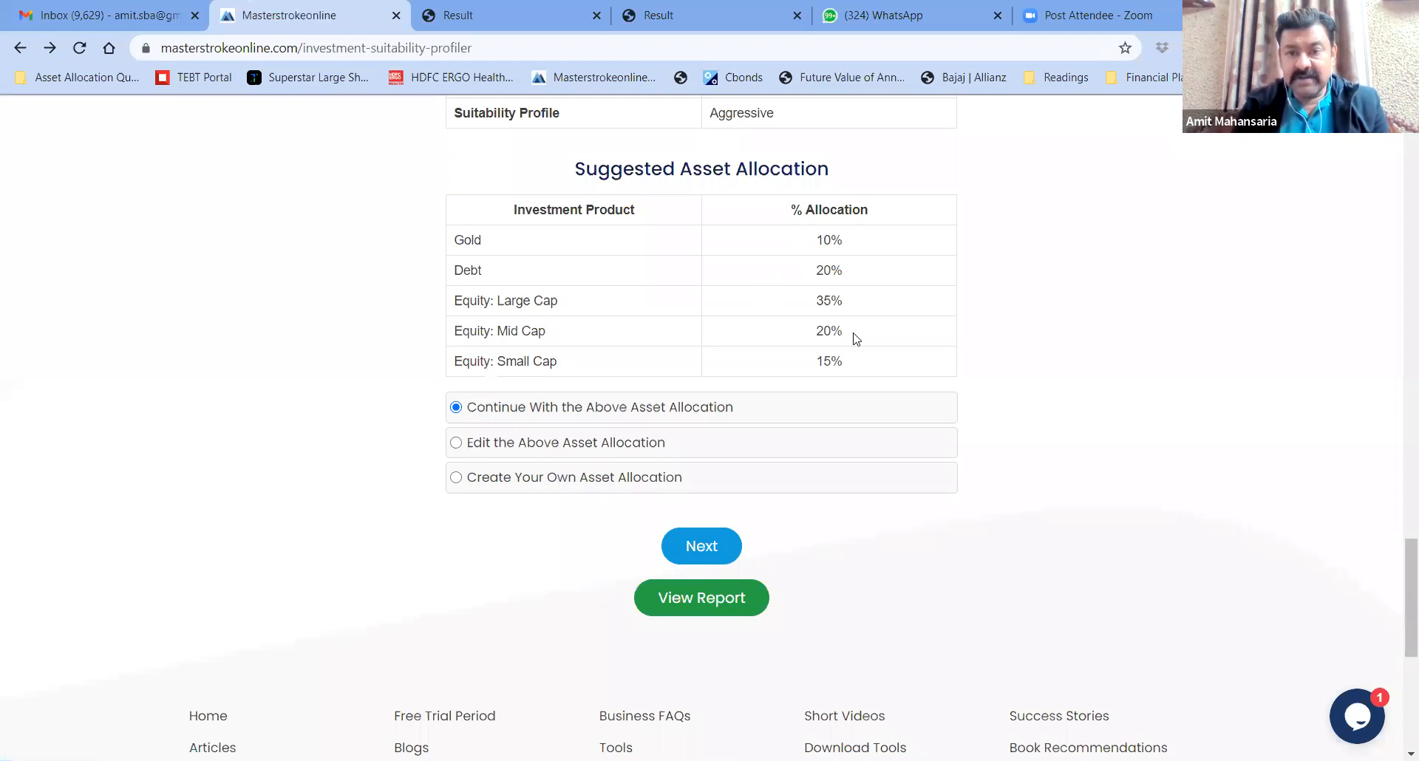
click(458, 444)
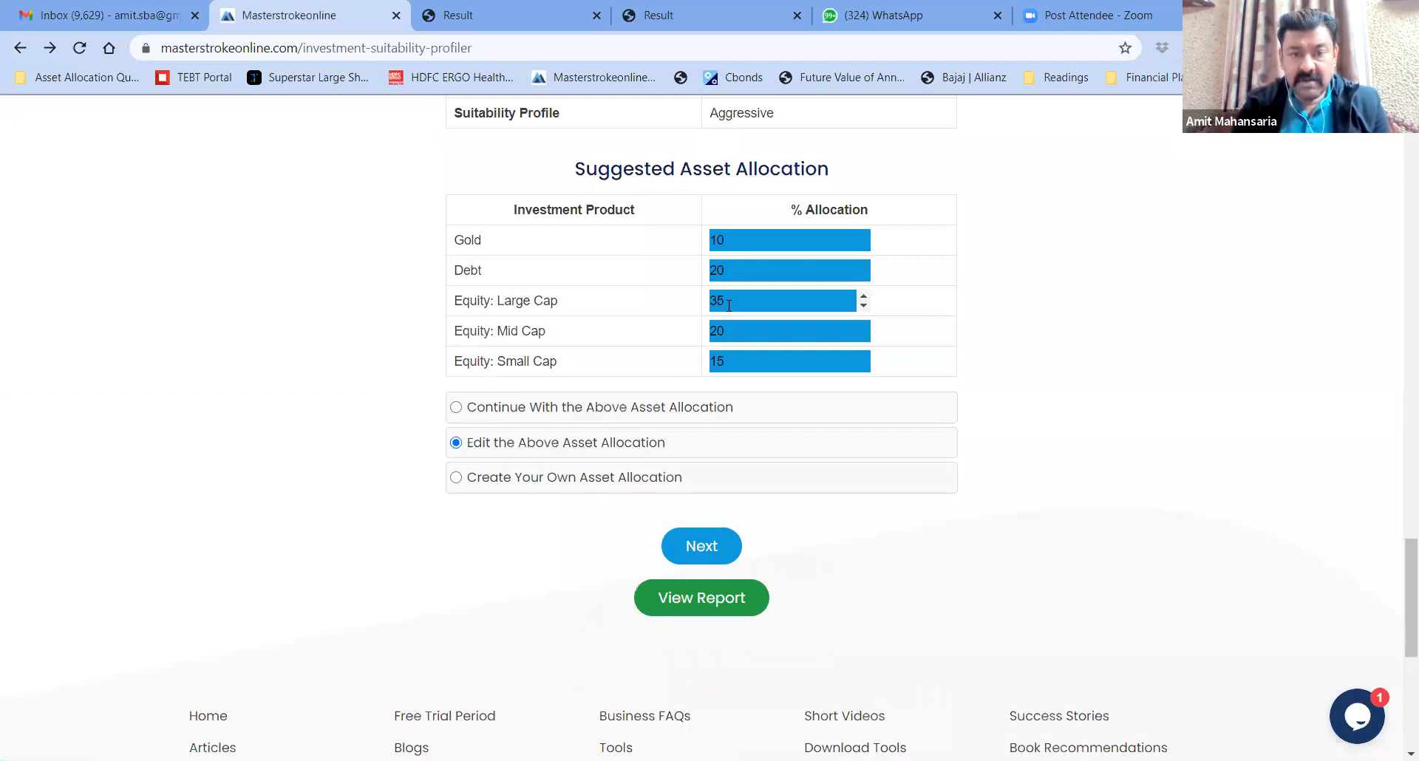
Lower Equity: Large Cap to 30% and Small Cap to 10%
click(863, 306)
click(863, 306)
click(864, 306)
click(863, 306)
click(864, 306)
click(863, 367)
click(863, 367)
click(863, 367)
click(864, 368)
click(864, 367)
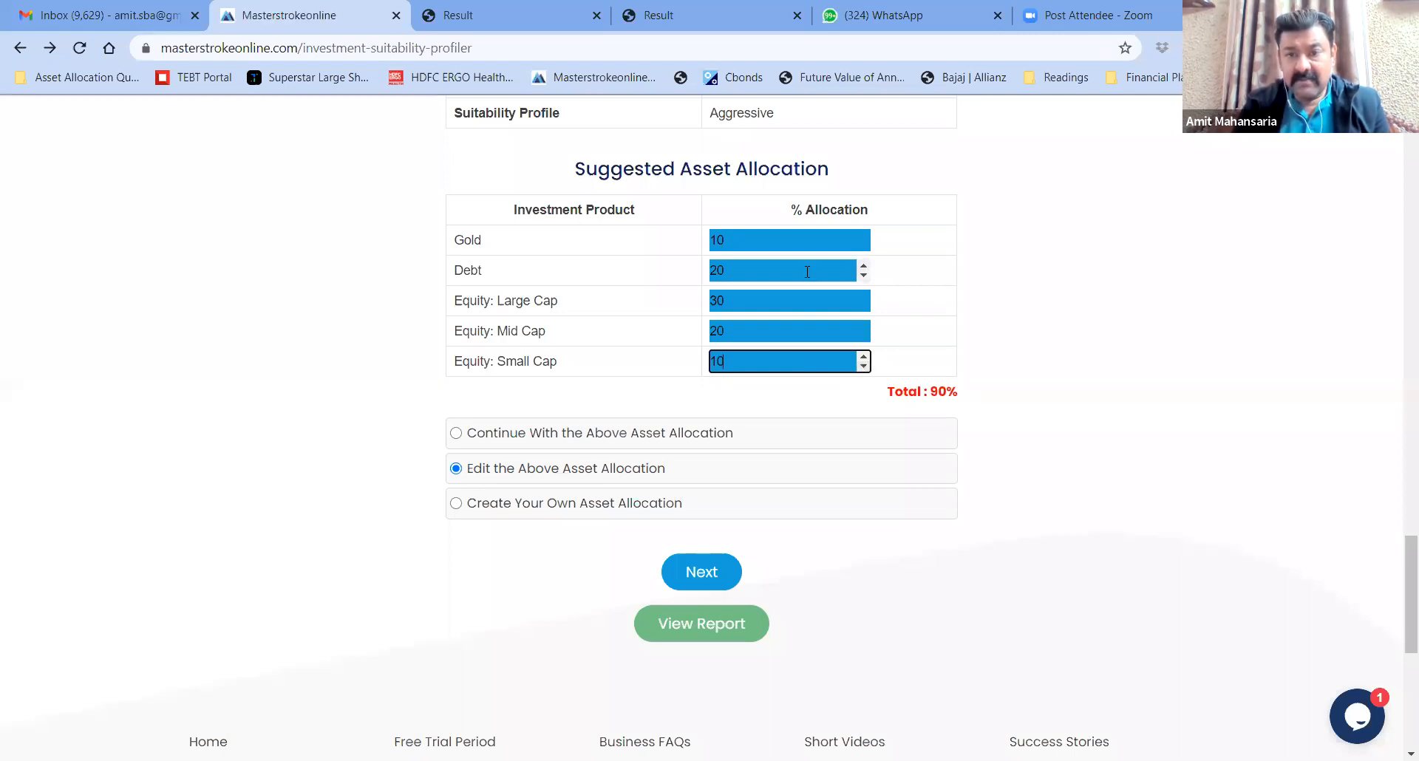
Point out that the allocation total now stands at 90%
click(933, 392)
drag(933, 392, 963, 392)
click(942, 394)
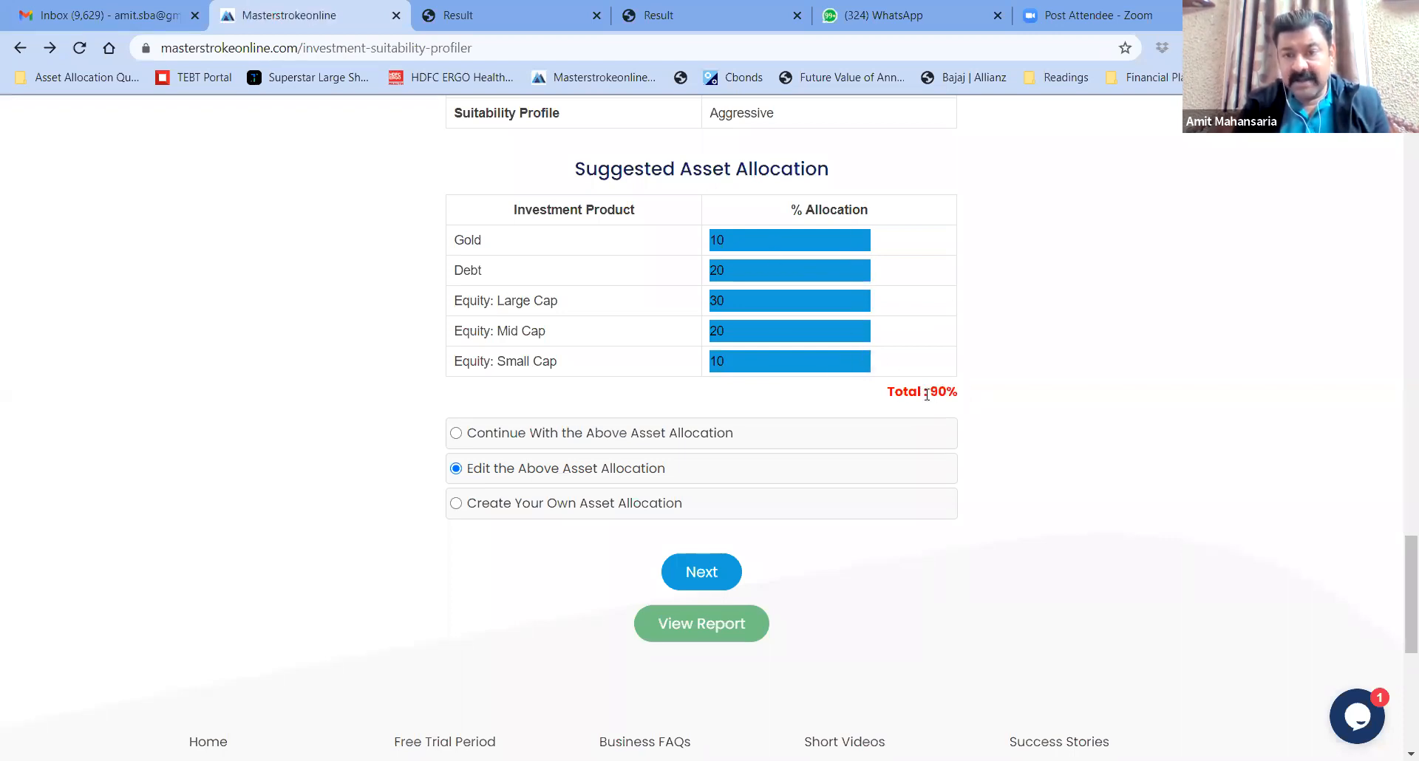
drag(929, 393, 966, 396)
click(968, 400)
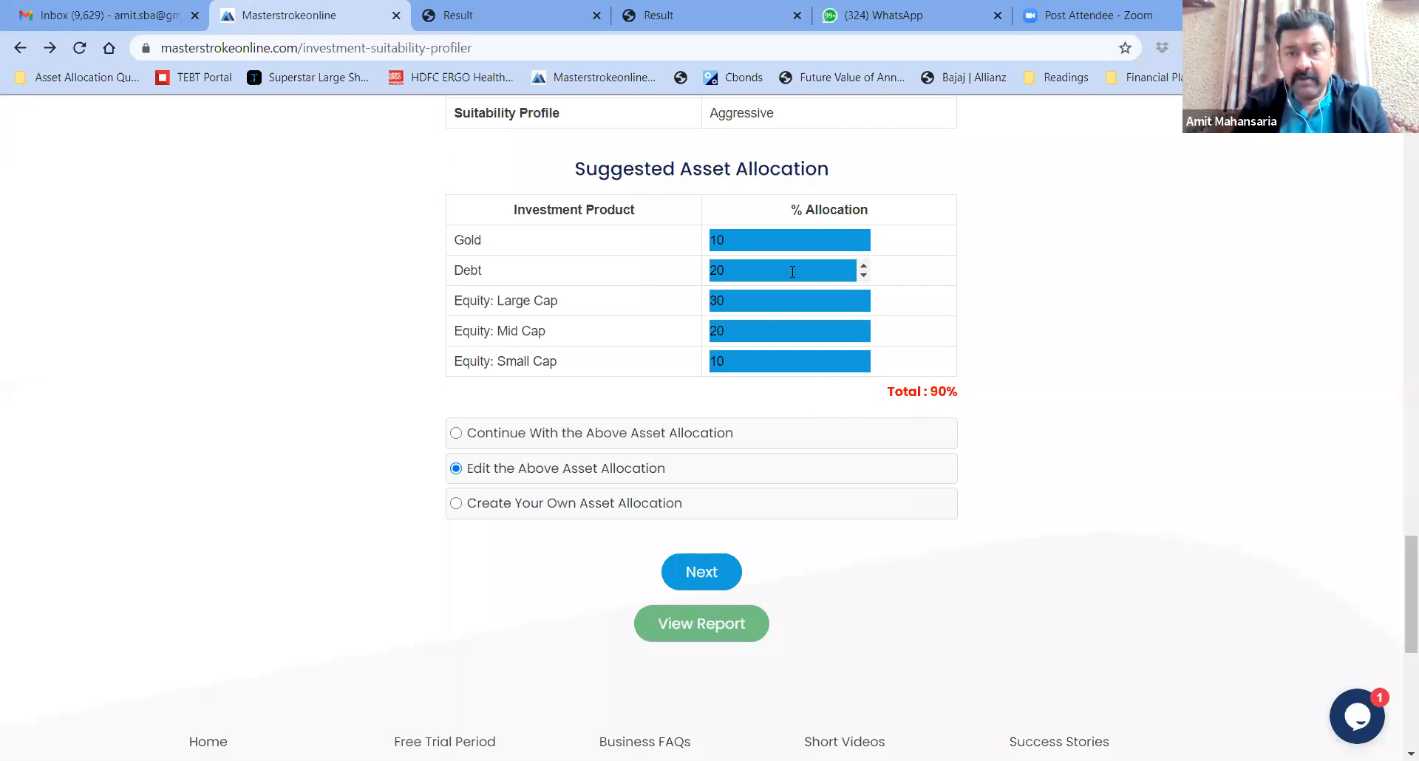
Raise Debt to 30% so the total reaches 100%, and confirm the edited allocation
click(864, 267)
click(865, 267)
click(865, 267)
click(864, 266)
click(865, 267)
click(865, 266)
click(865, 267)
click(864, 266)
click(864, 266)
click(864, 267)
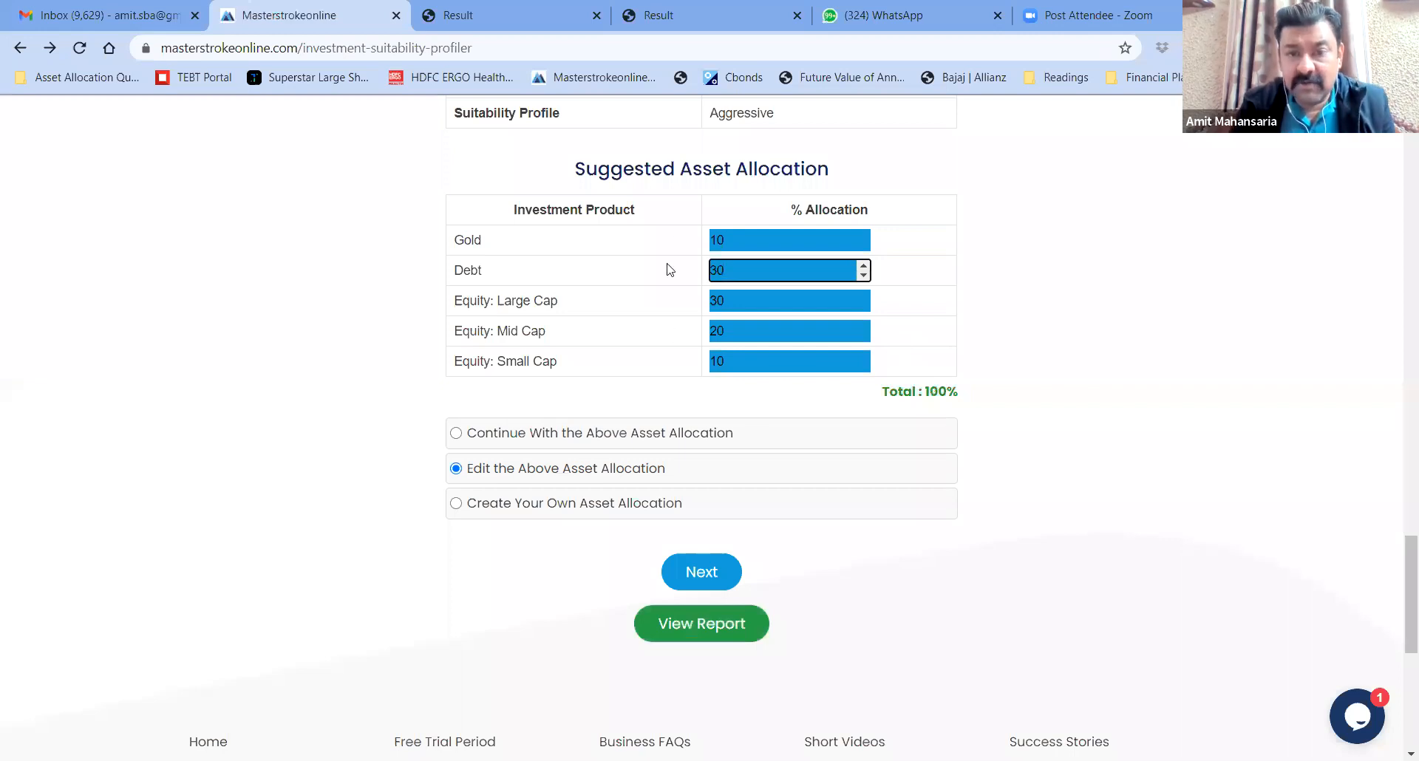
click(703, 573)
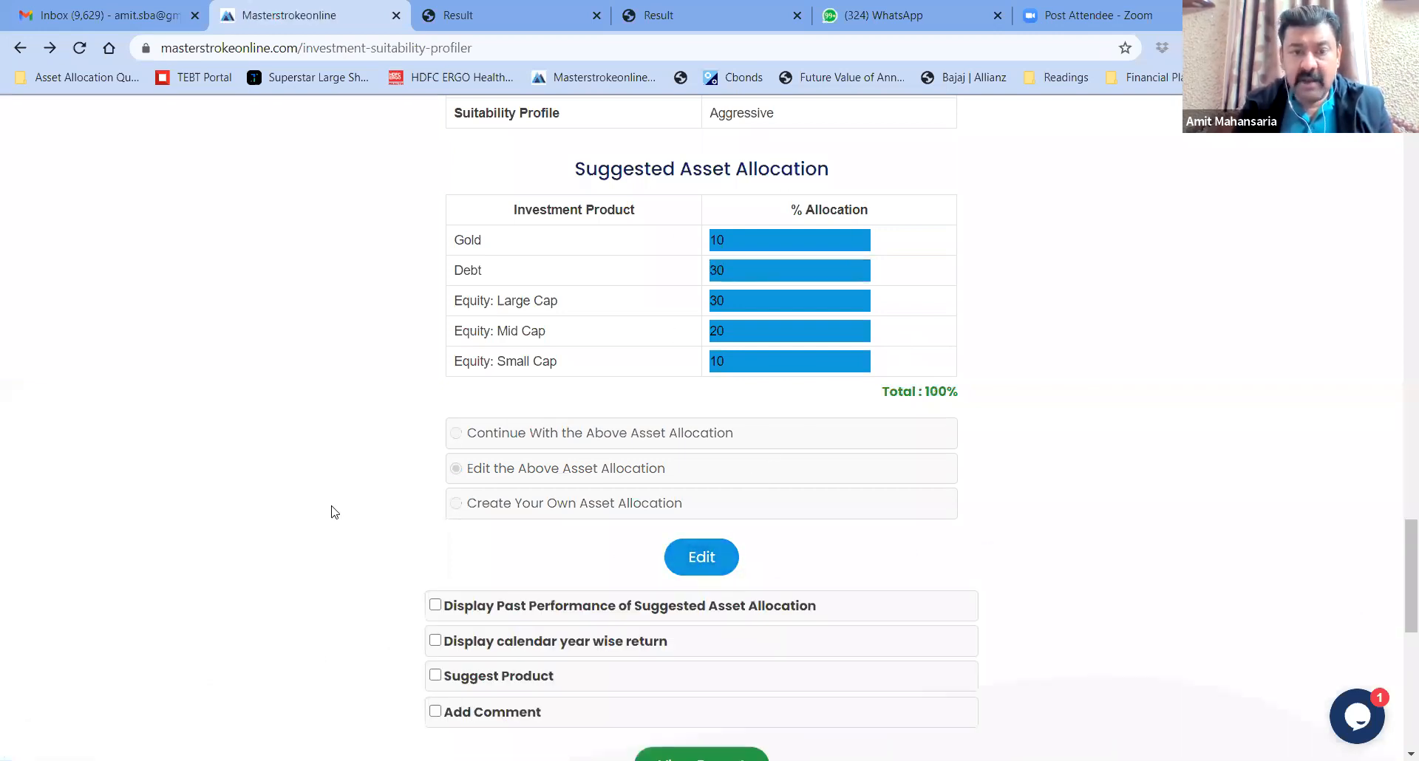
Include past performance and product suggestions in the report
scroll(333, 510, down, 1)
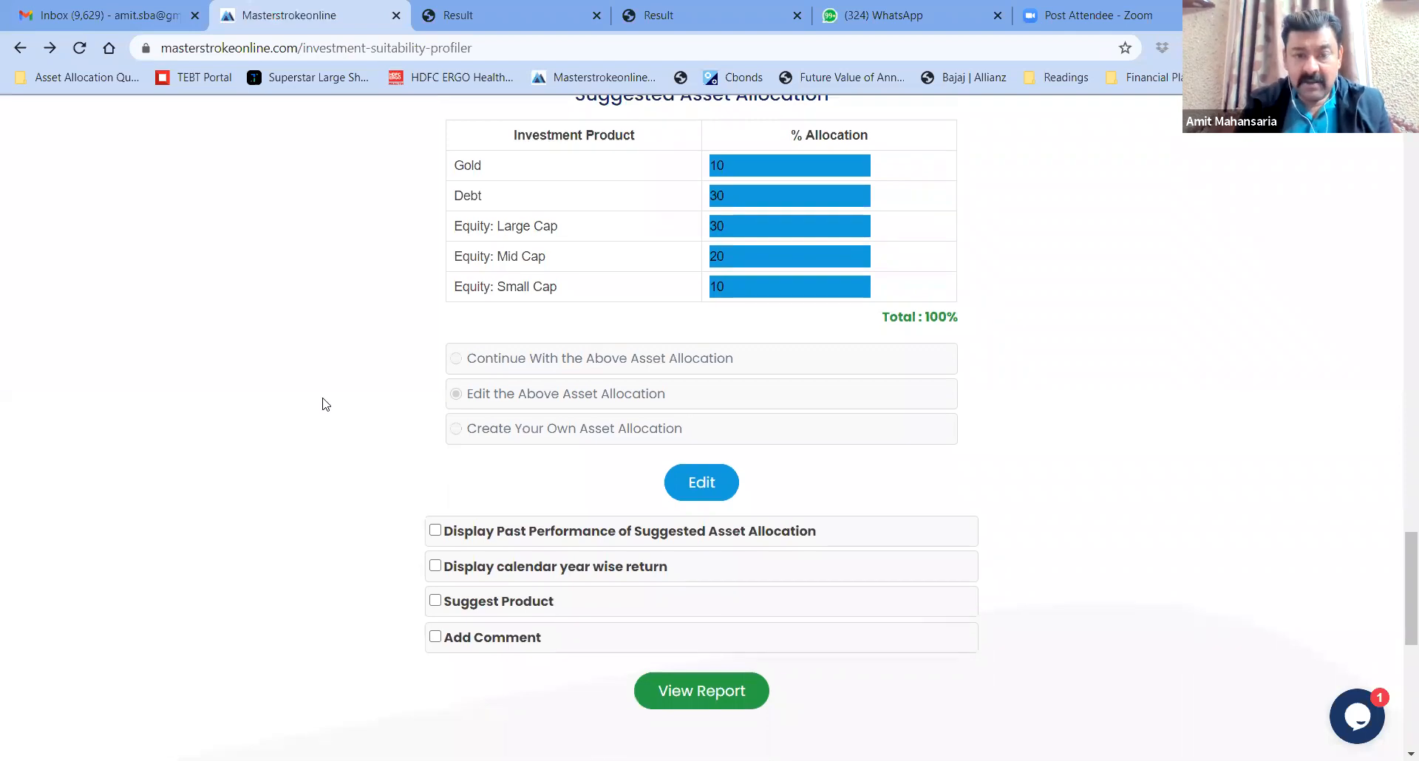
scroll(322, 403, down, 2)
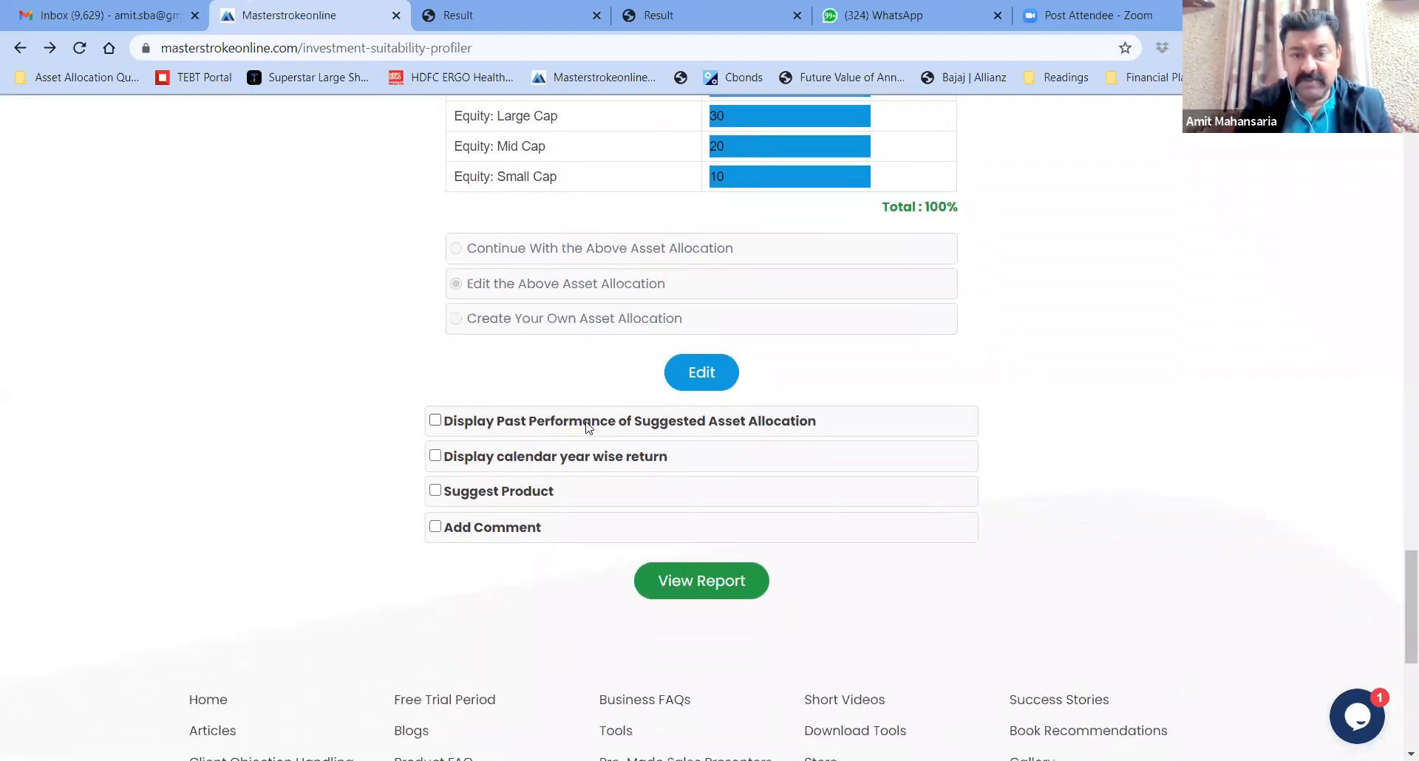
click(436, 421)
scroll(340, 442, down, 3)
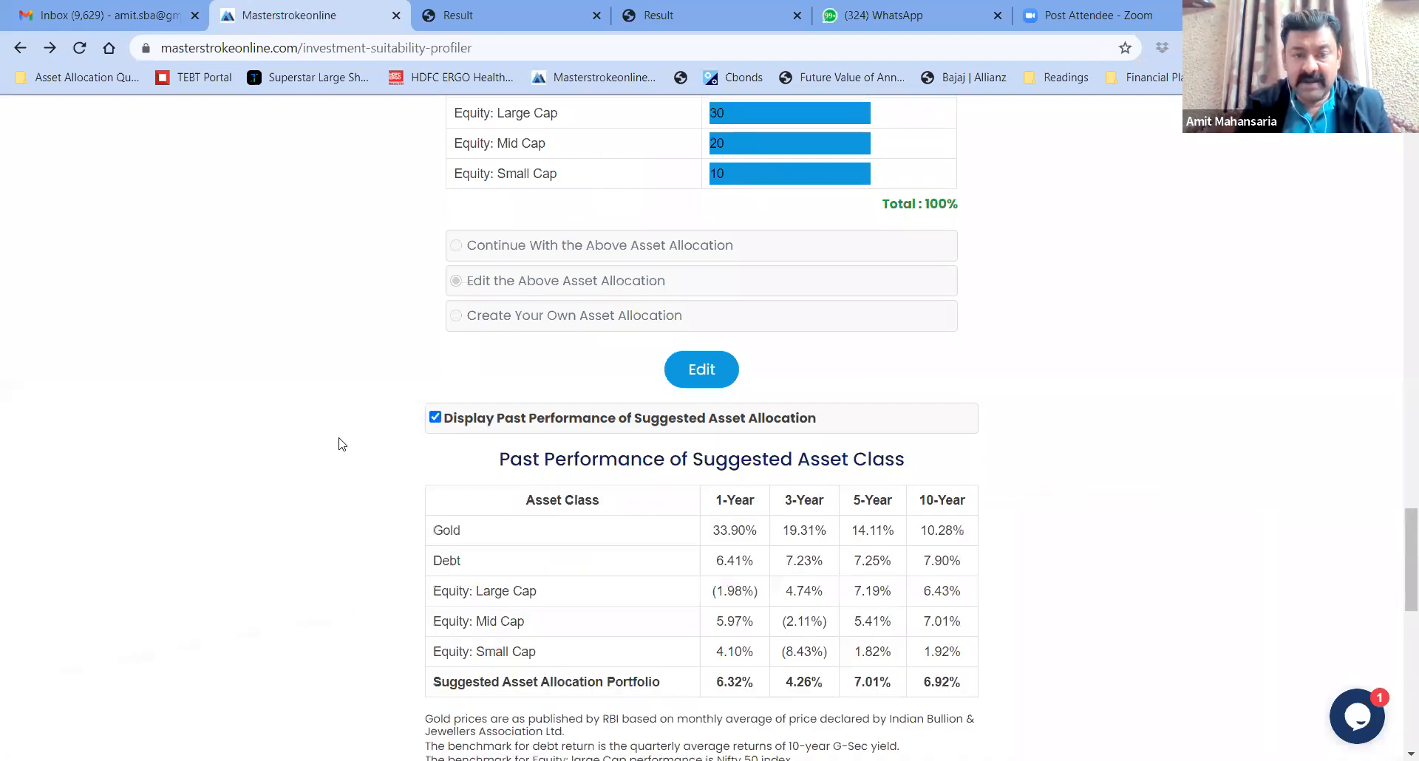
scroll(340, 443, down, 4)
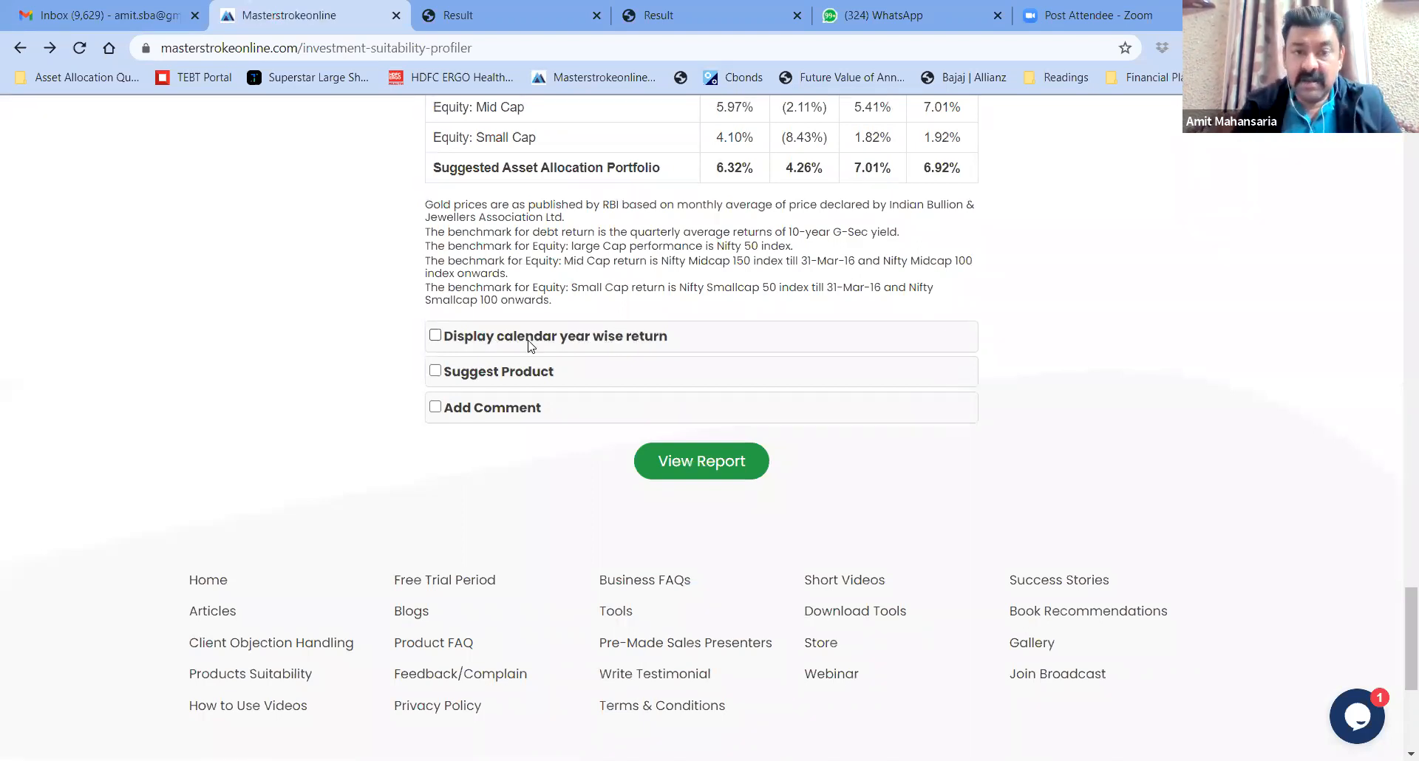
click(435, 371)
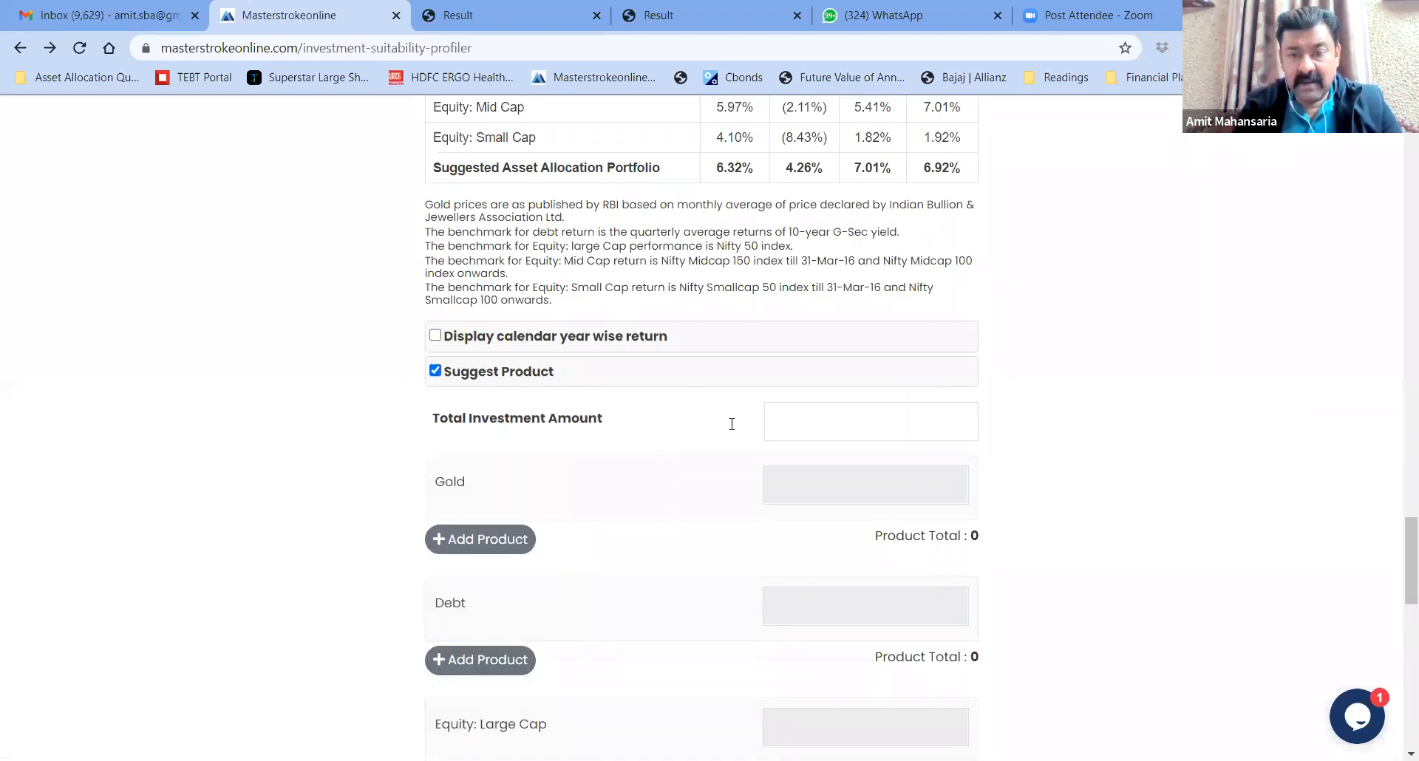
Enter a total investment of 2500000 and finalize the per-asset product amounts
click(788, 422)
text(2500000)
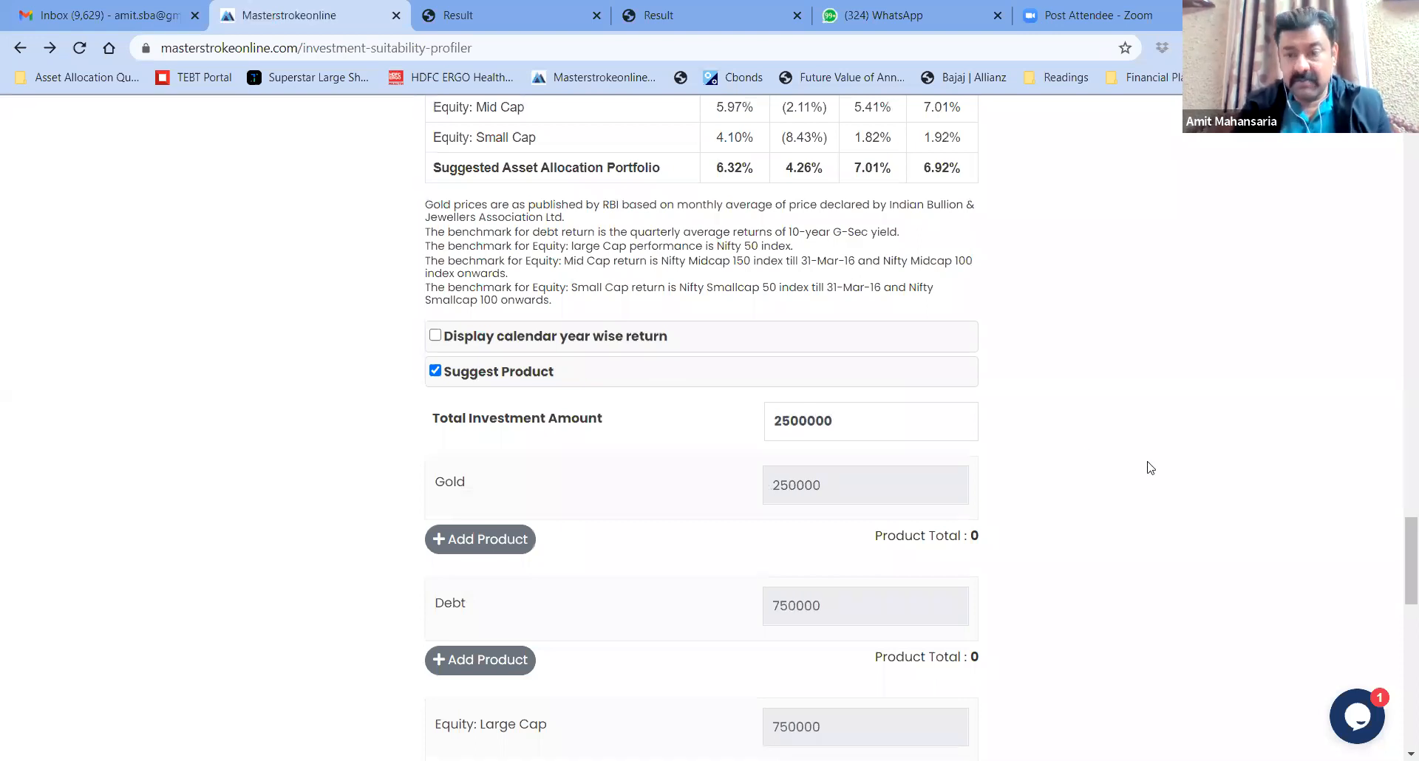
drag(1400, 553, 1398, 585)
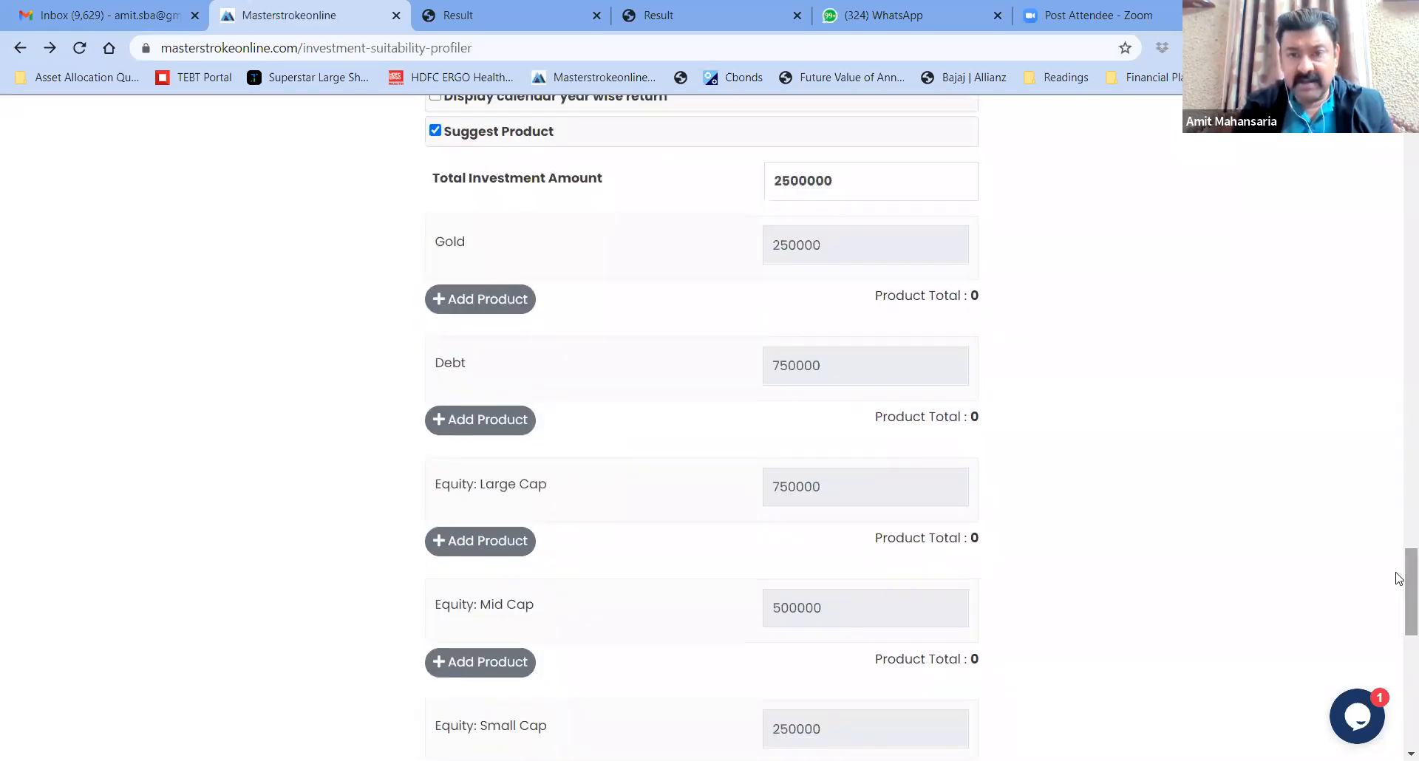
scroll(909, 482, down, 5)
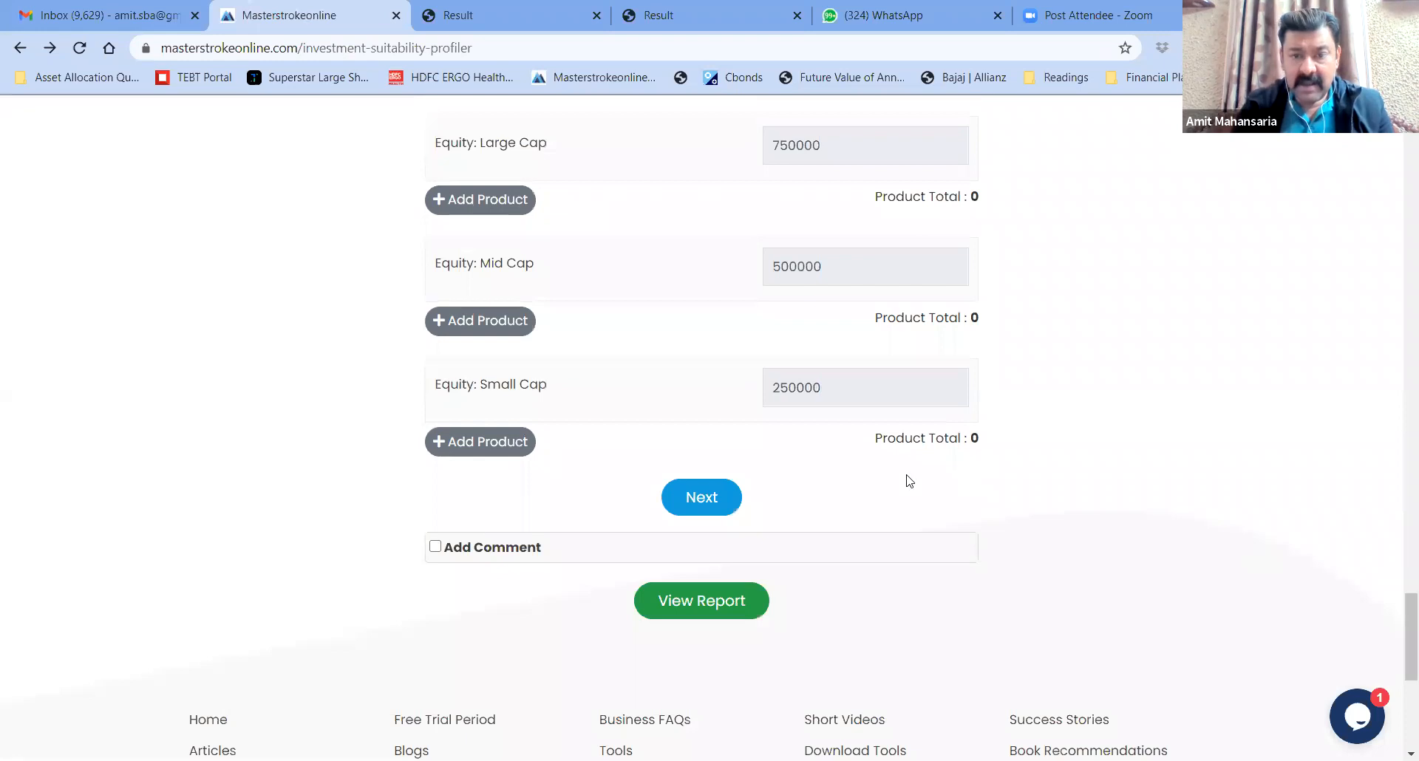
click(696, 505)
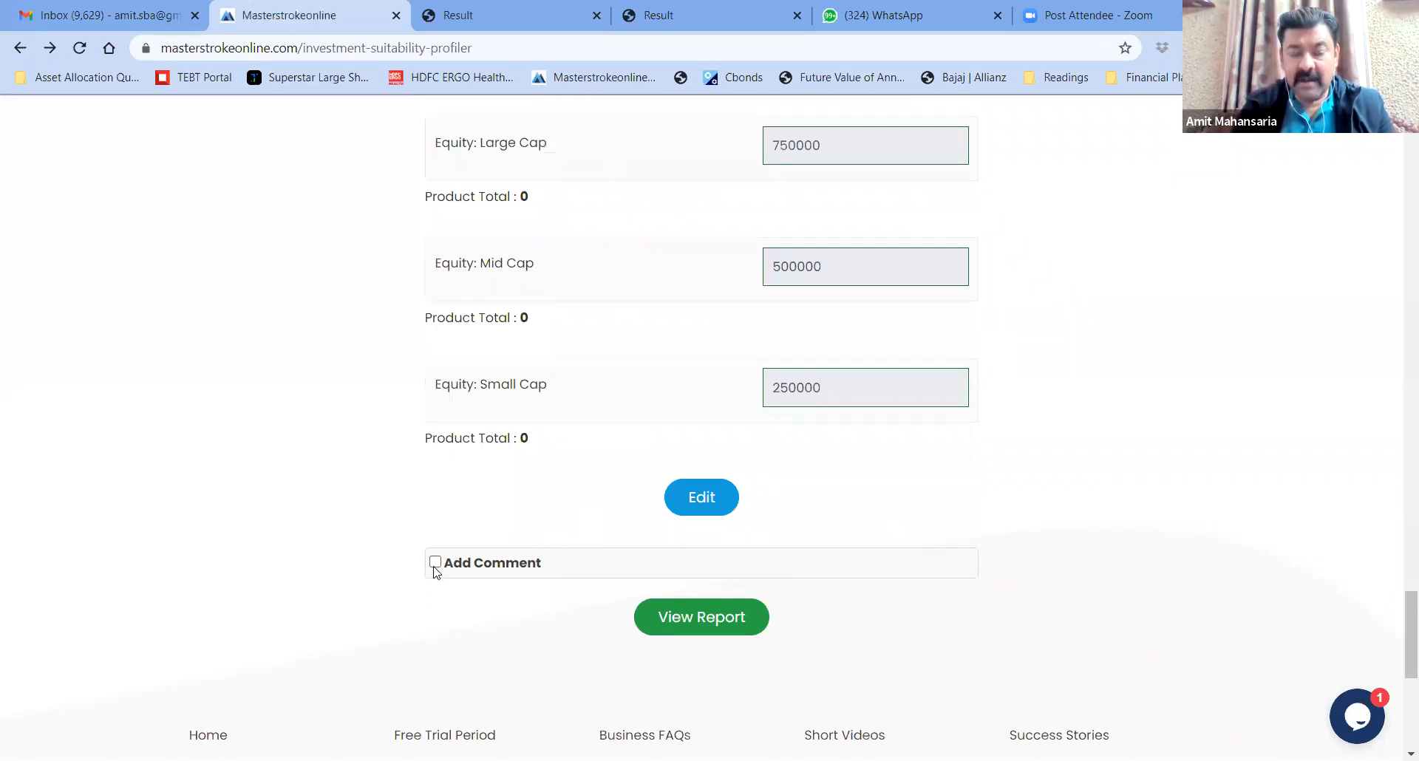
click(702, 625)
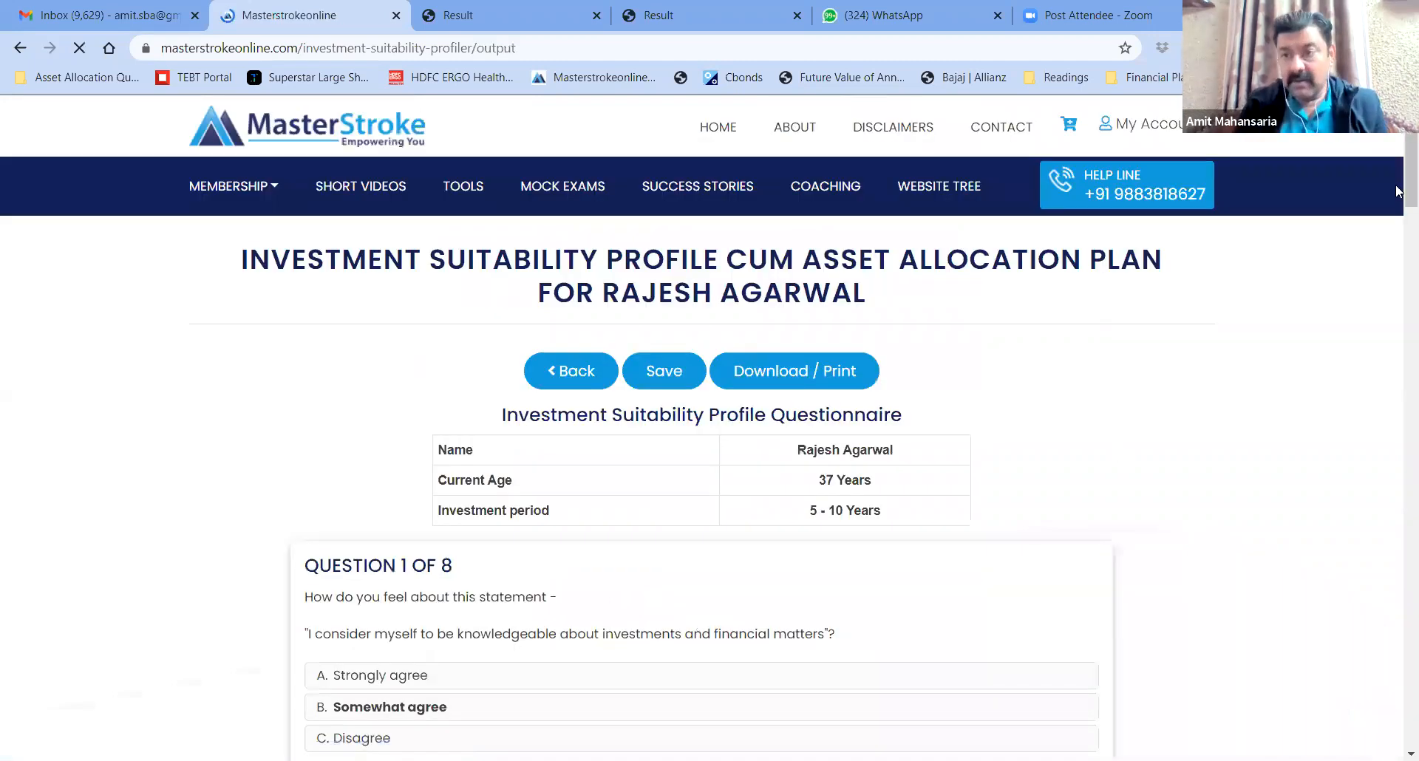
mouse_move(1397, 184)
mouse_down()
mouse_move(1397, 383)
mouse_move(1396, 159)
mouse_up()
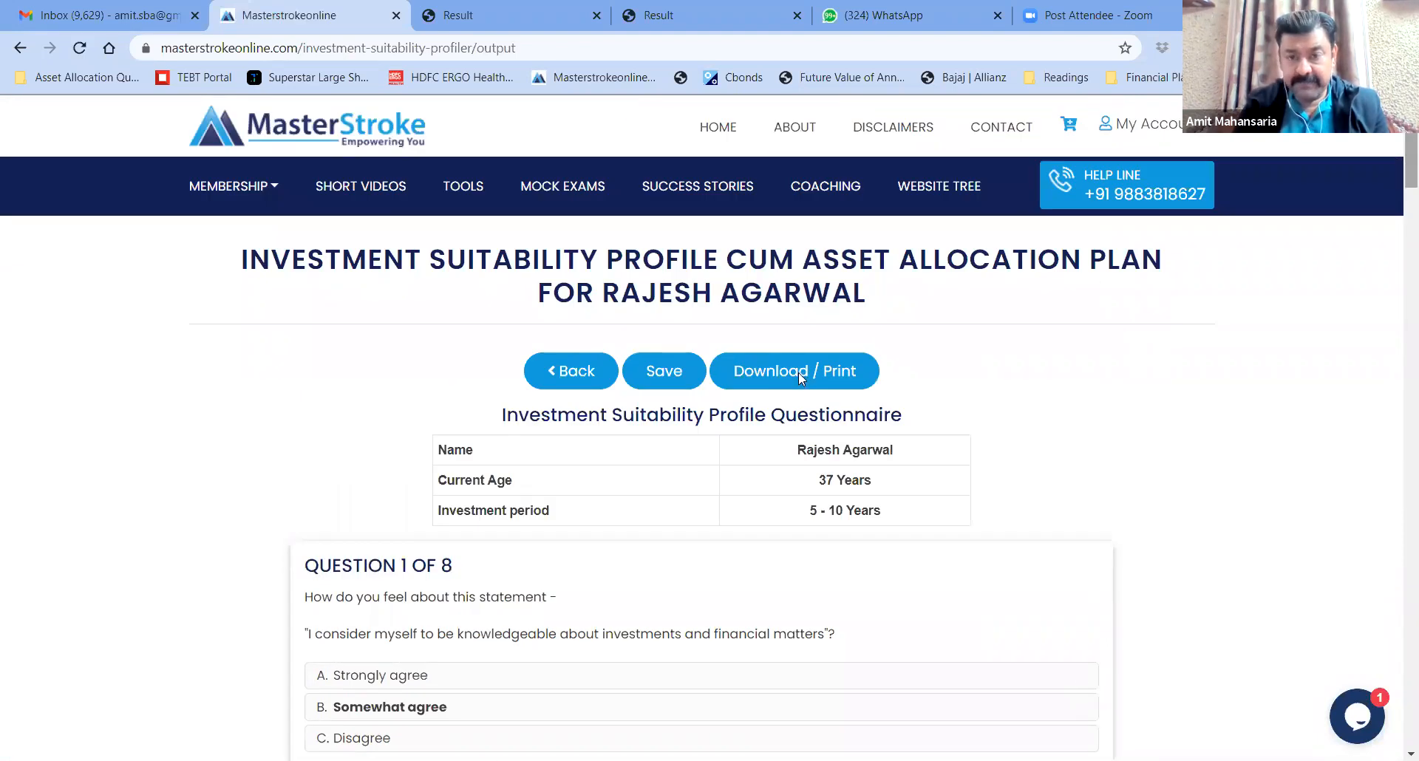
click(798, 372)
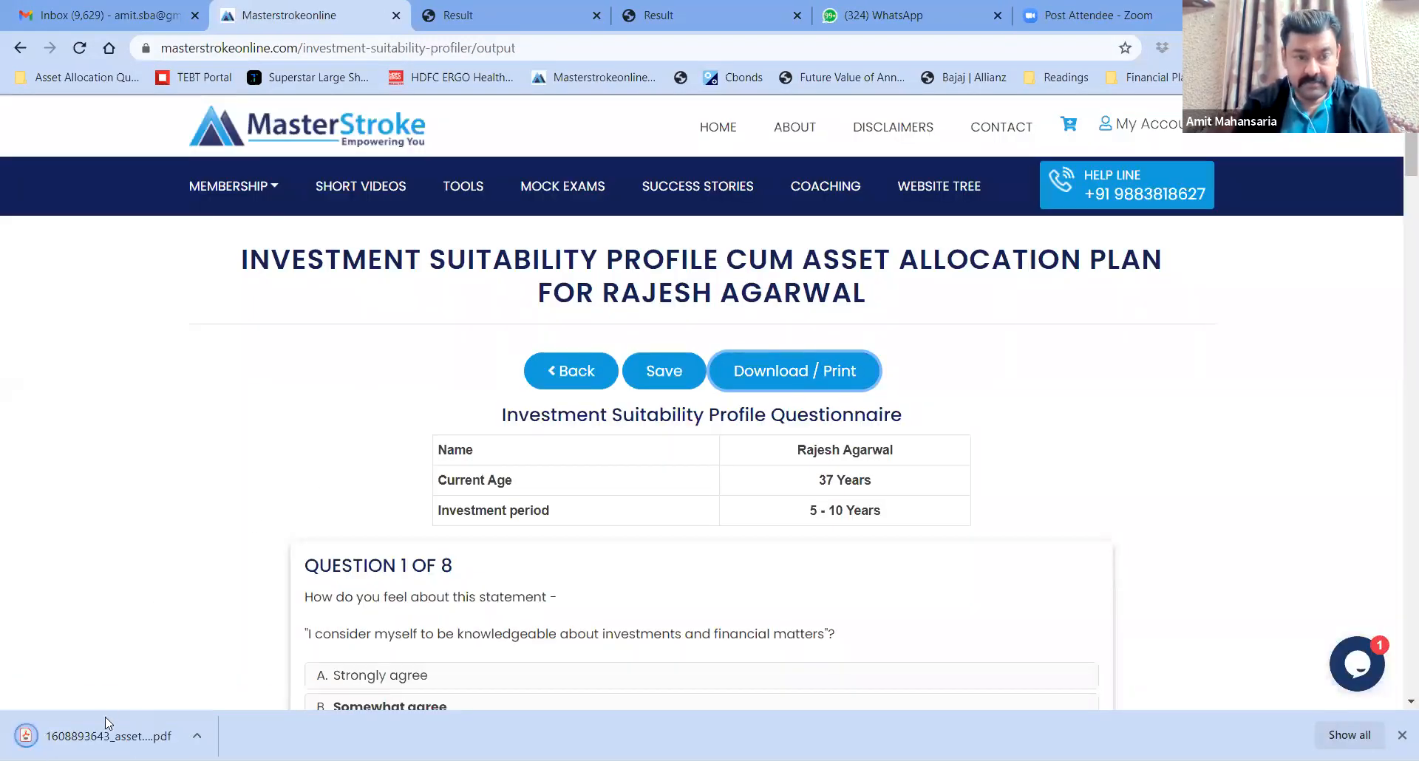
click(109, 736)
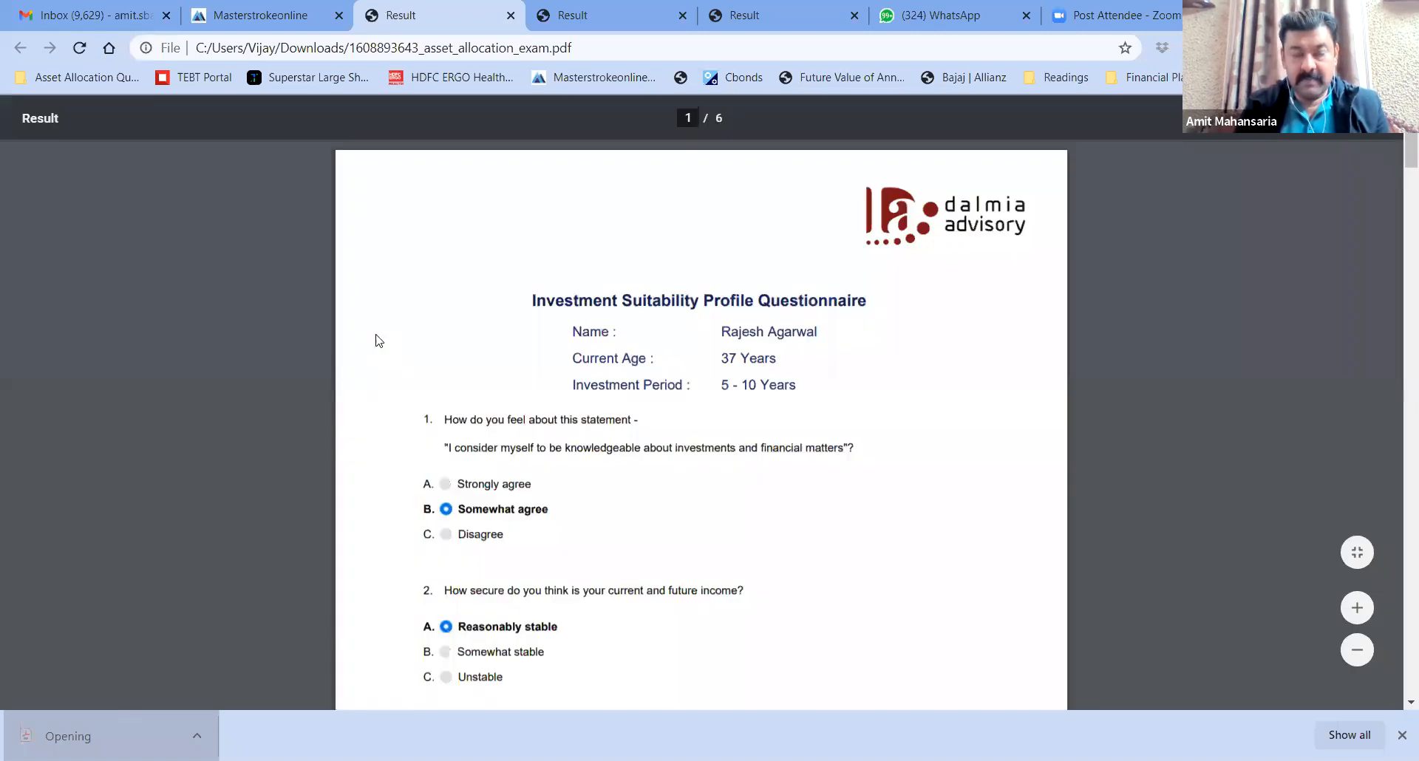
Read the opening report pages, highlighting the Suggested Asset Allocation heading and its percentages
scroll(378, 340, down, 1)
scroll(378, 340, down, 10)
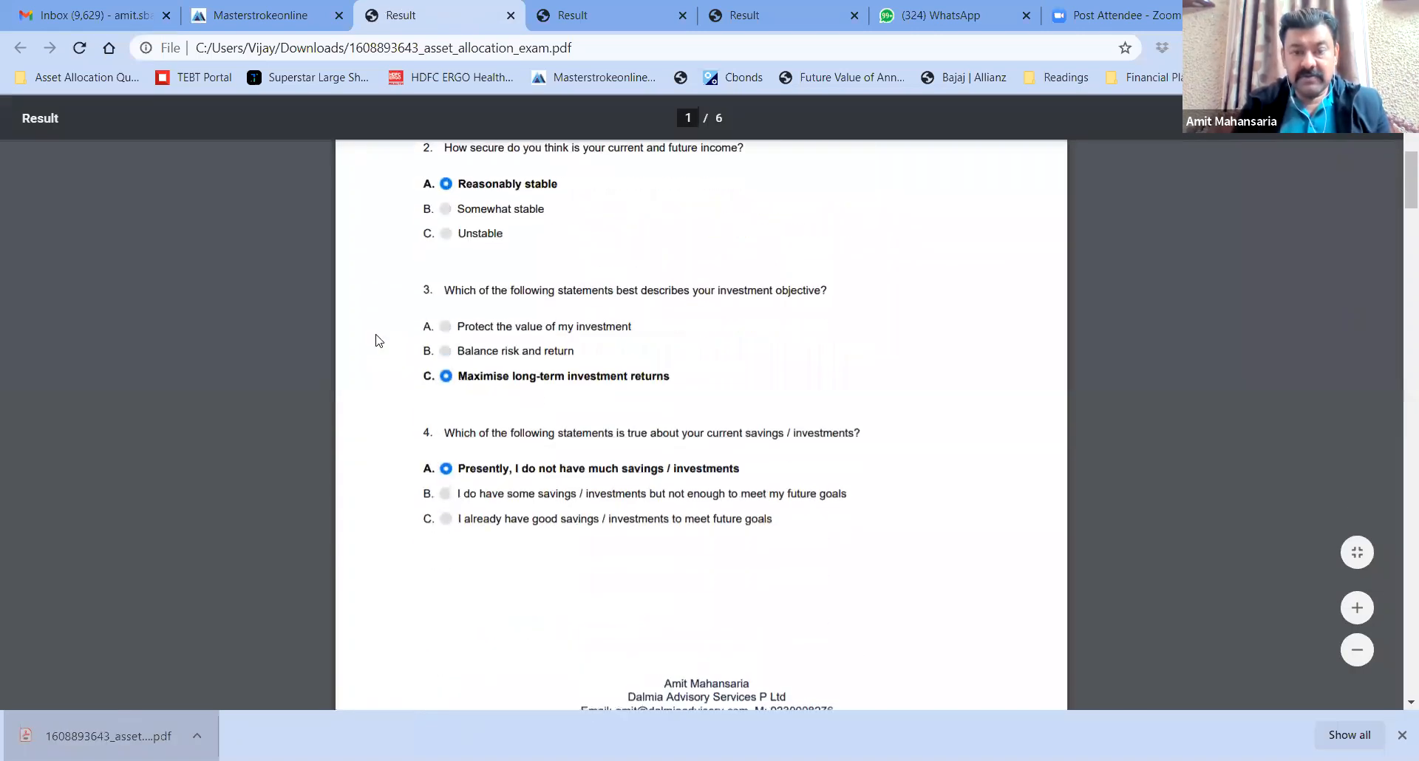
scroll(379, 340, down, 12)
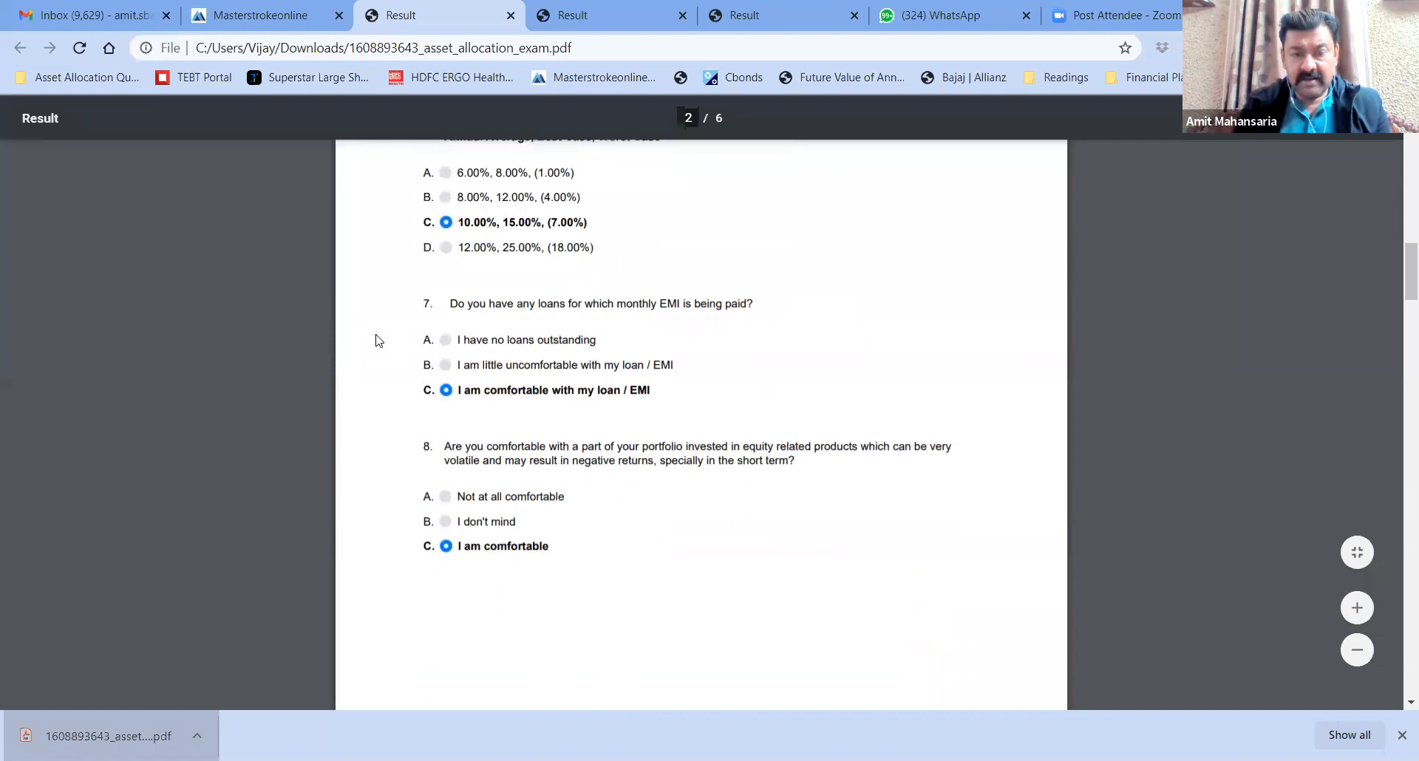
scroll(377, 340, down, 6)
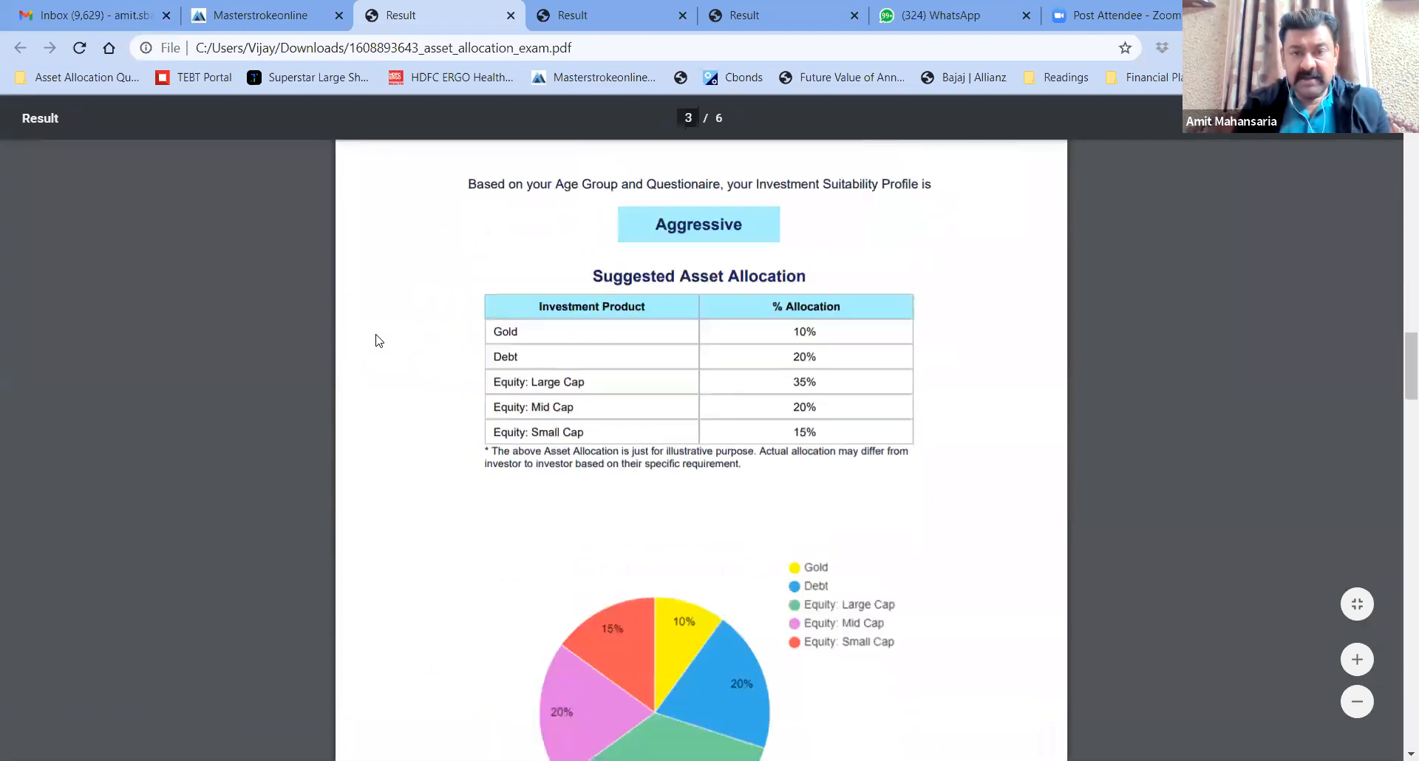
scroll(660, 278, up, 1)
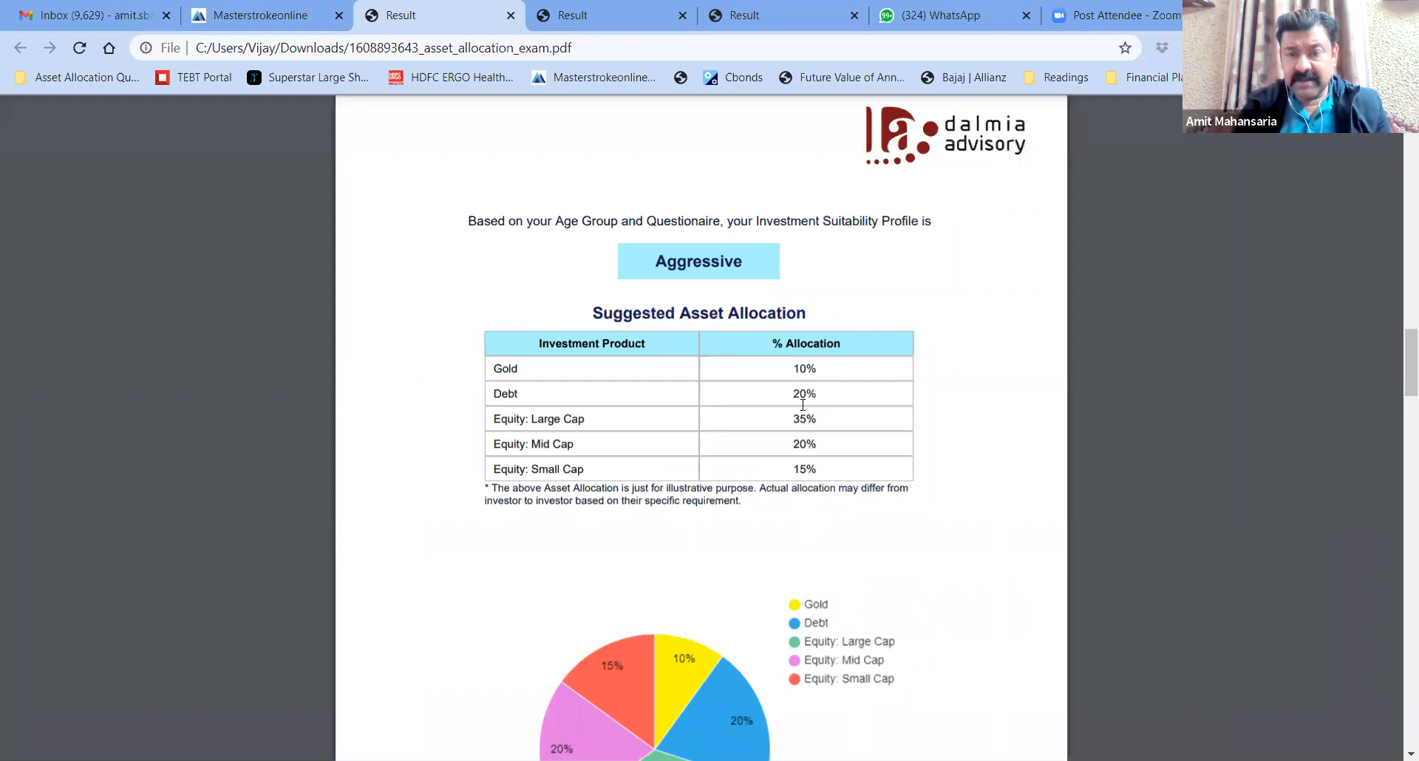
drag(654, 315, 816, 314)
click(747, 342)
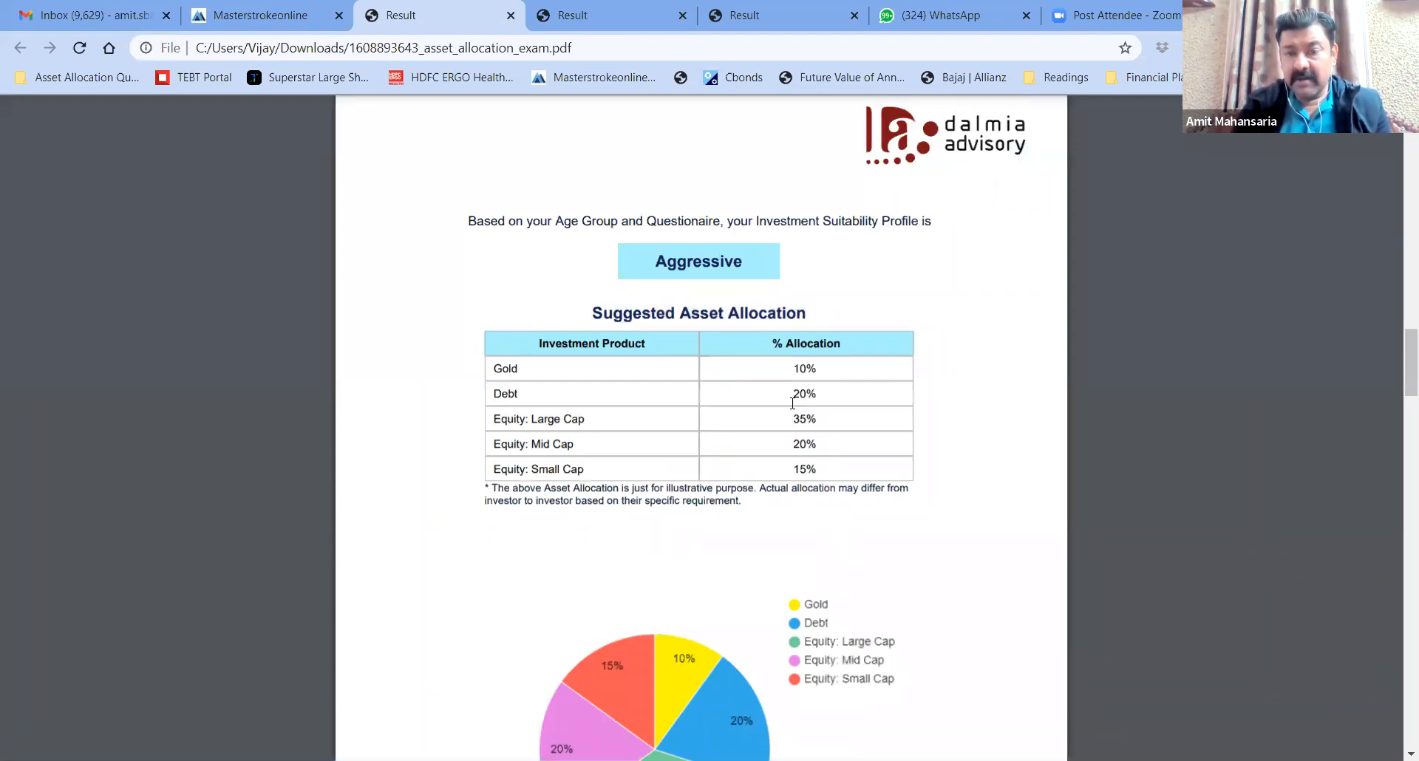
drag(803, 386, 826, 483)
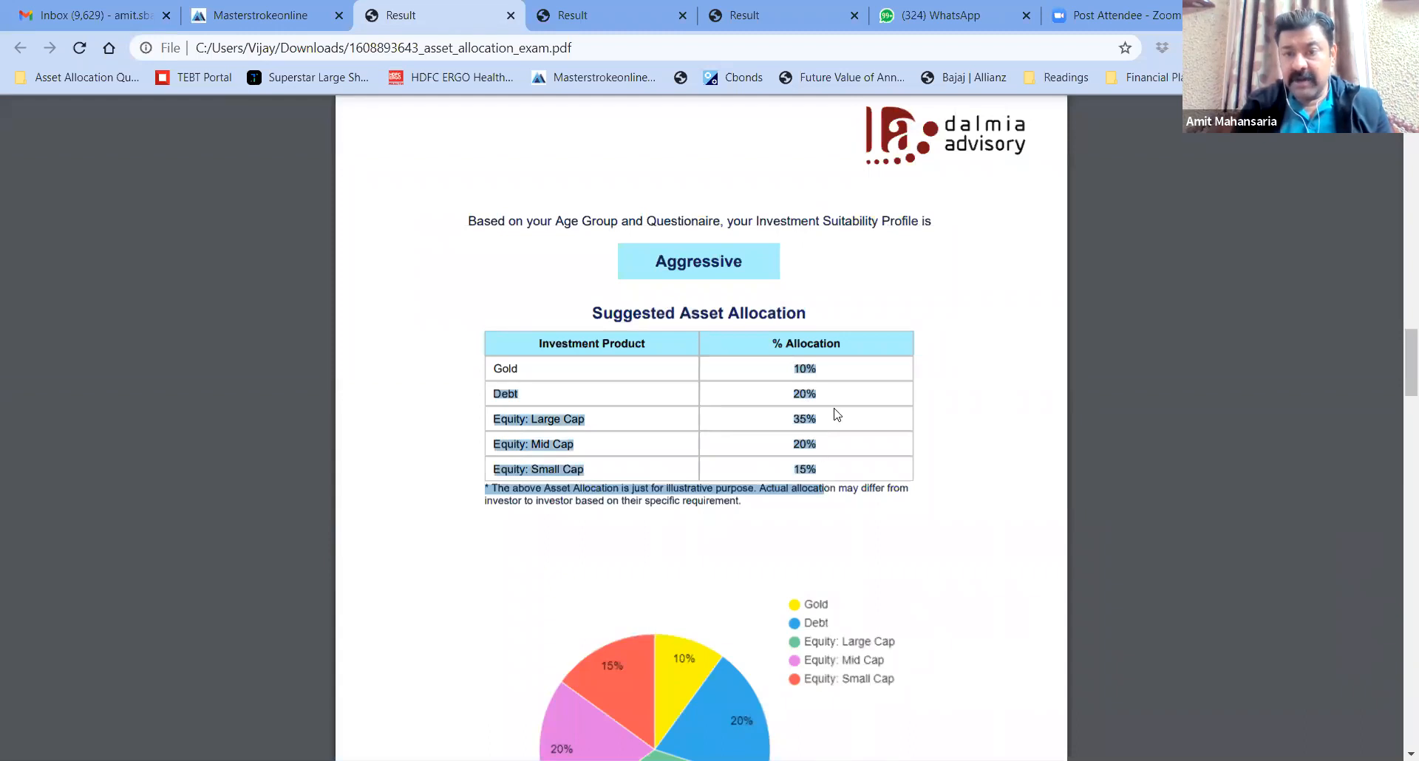
click(811, 380)
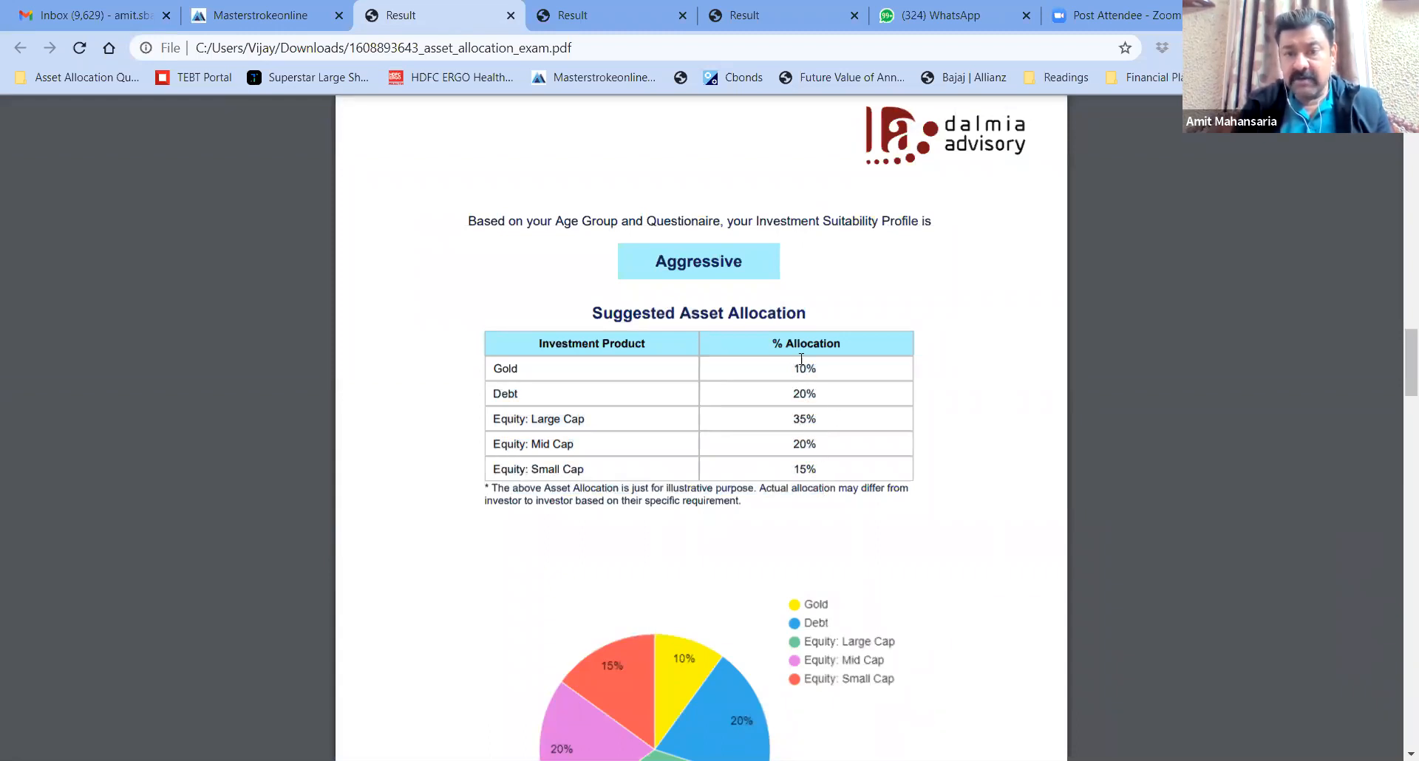
Scroll on and highlight the advisor's recommended allocation percentages
scroll(987, 413, down, 1)
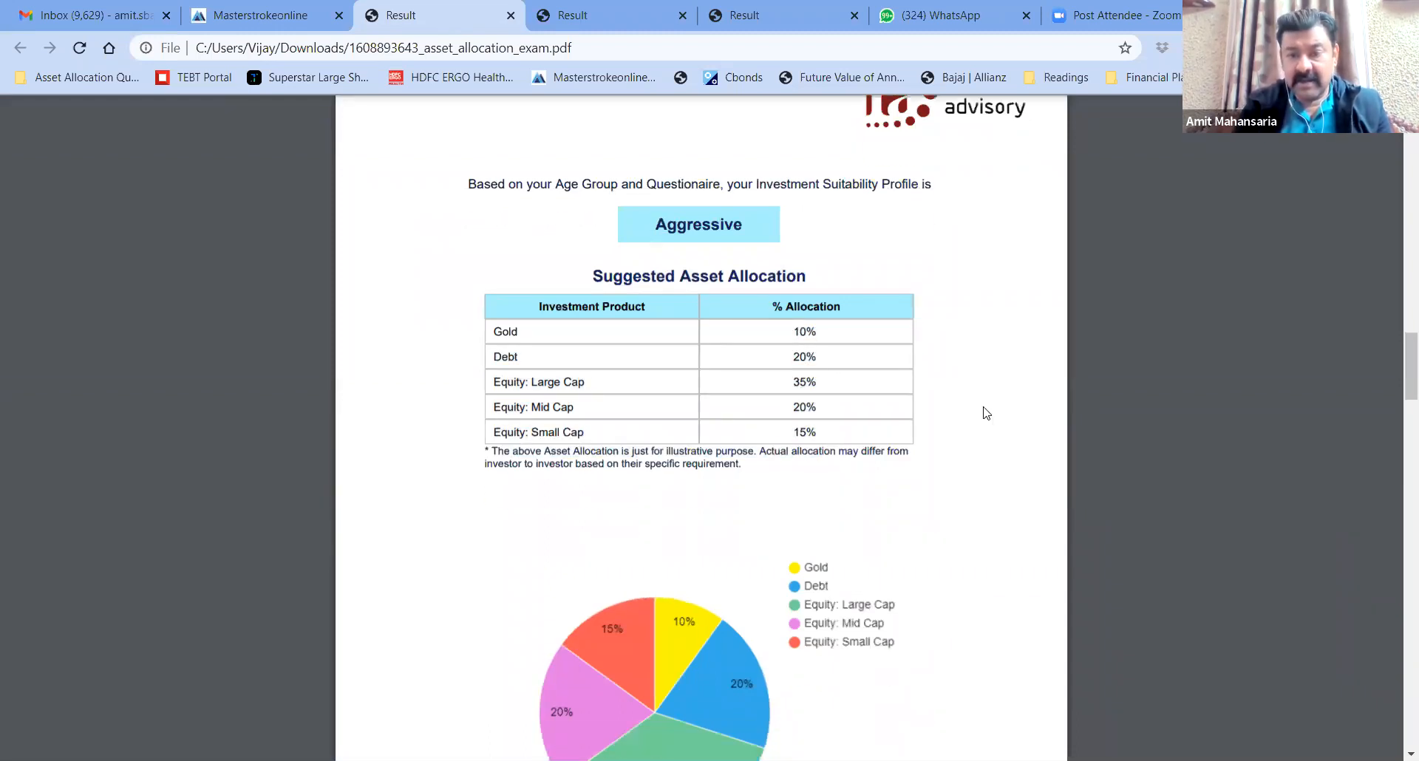
scroll(987, 414, down, 5)
scroll(987, 413, down, 7)
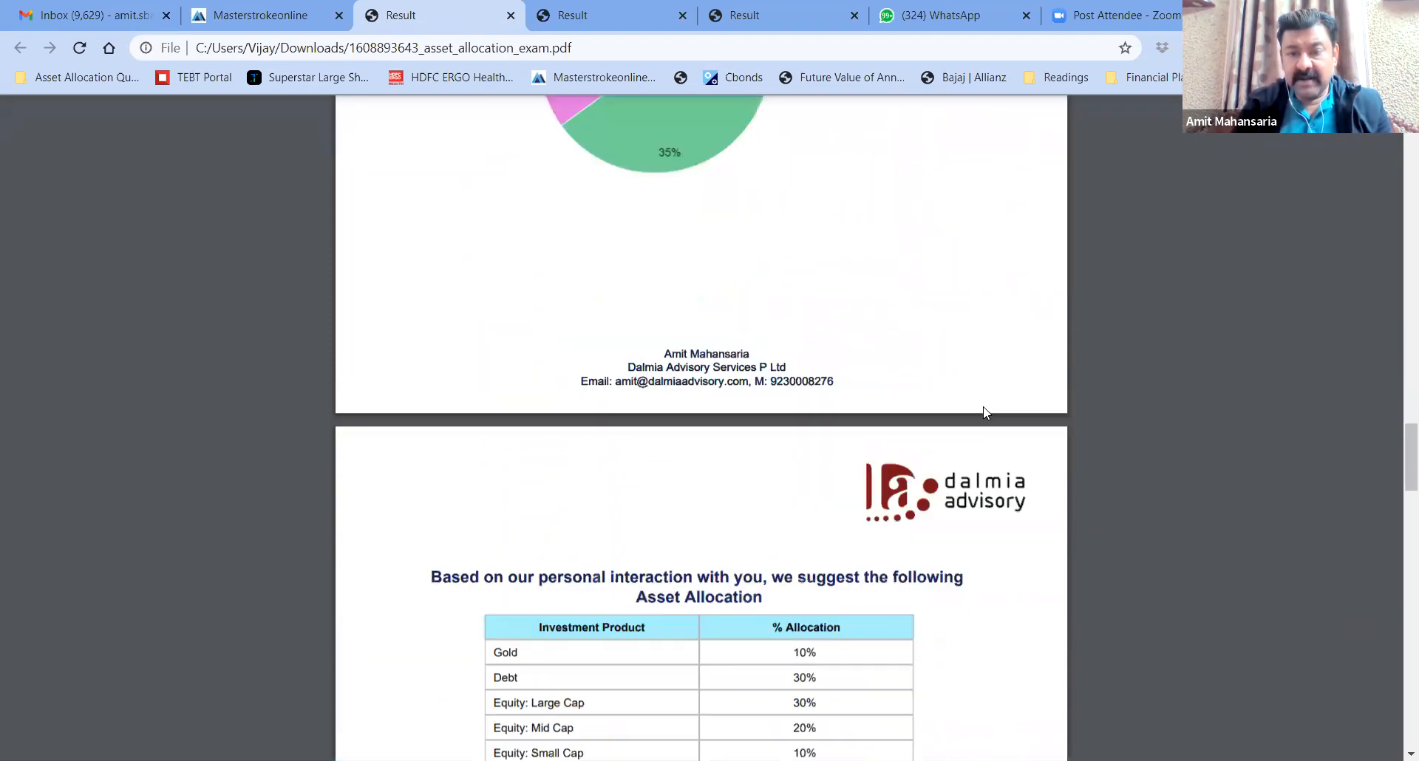
scroll(987, 413, down, 1)
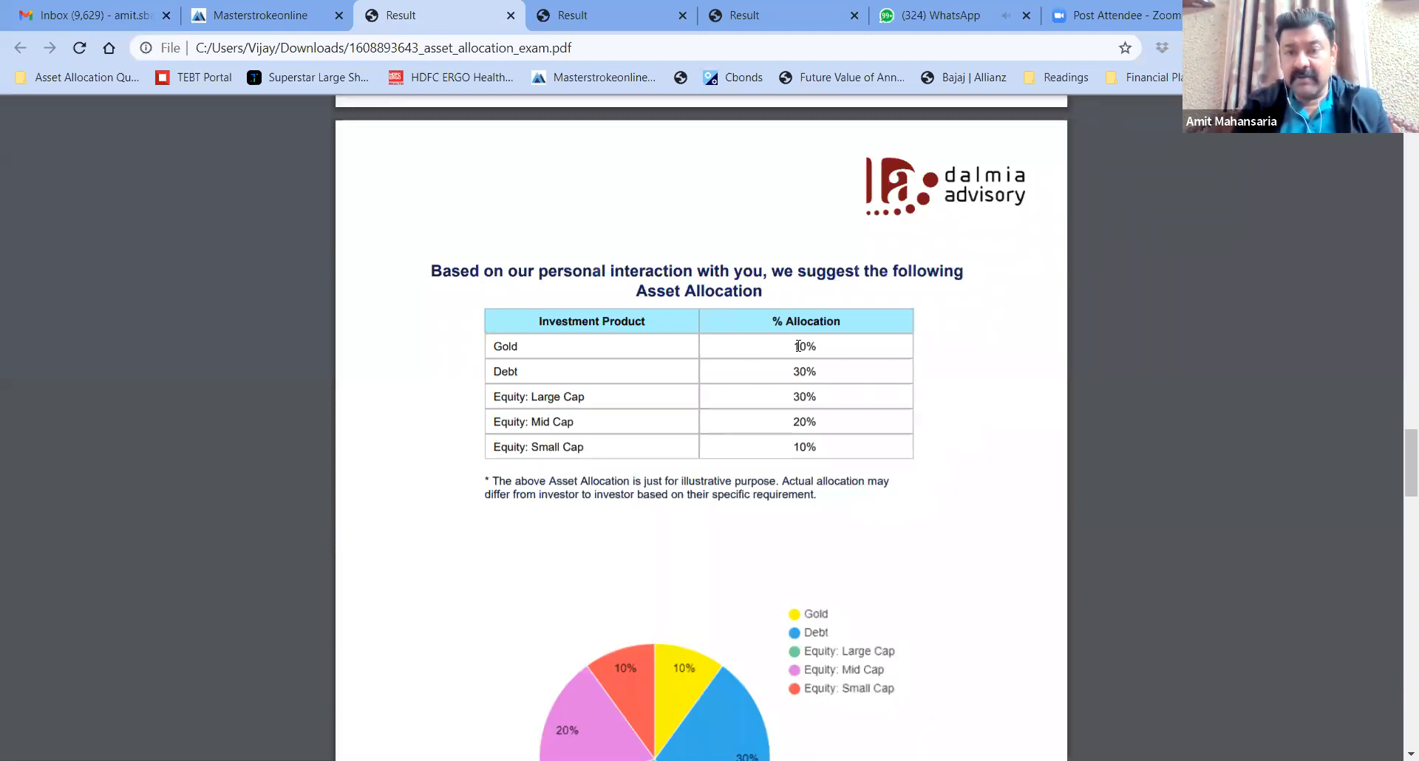
drag(795, 342, 823, 446)
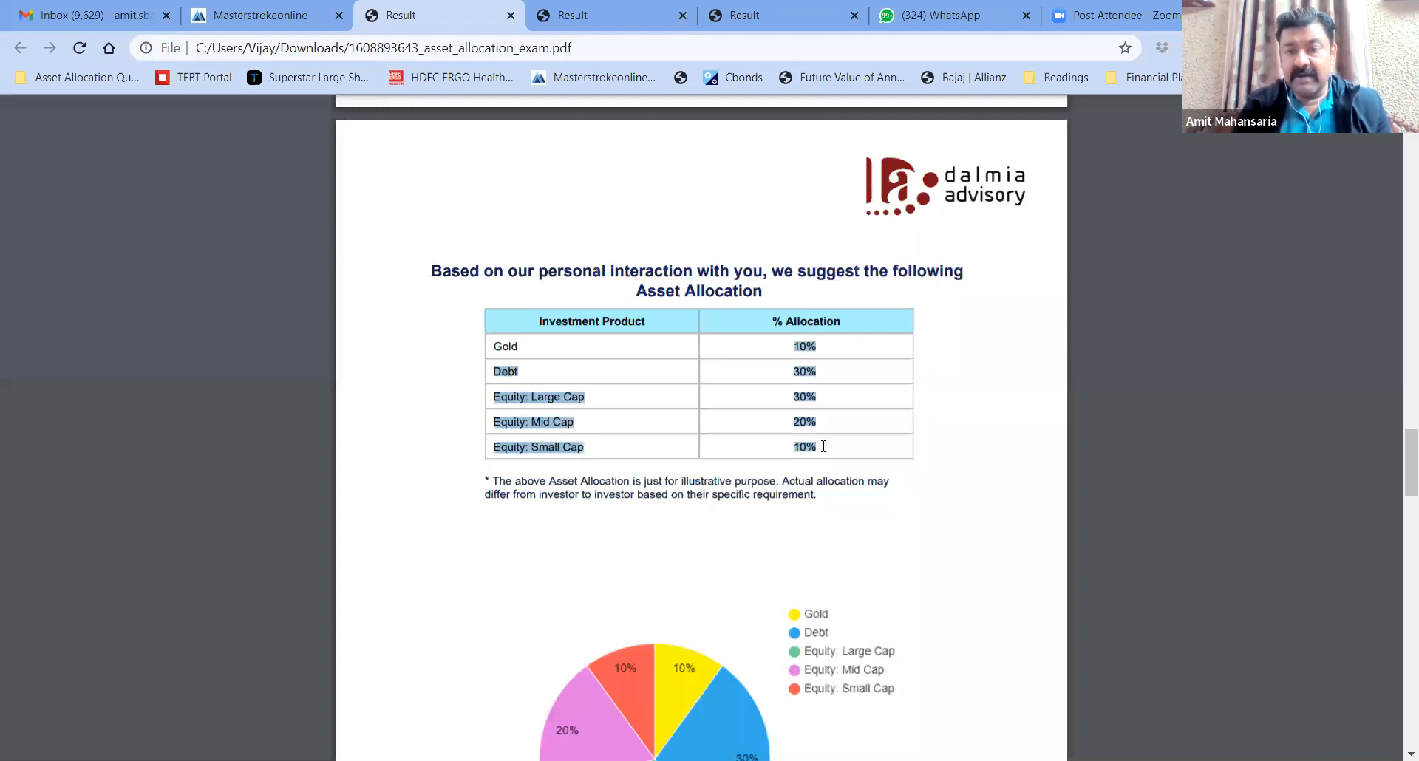
click(823, 447)
Read the report to its final page, then open the trendlyne superstar shareholders page
scroll(963, 463, down, 1)
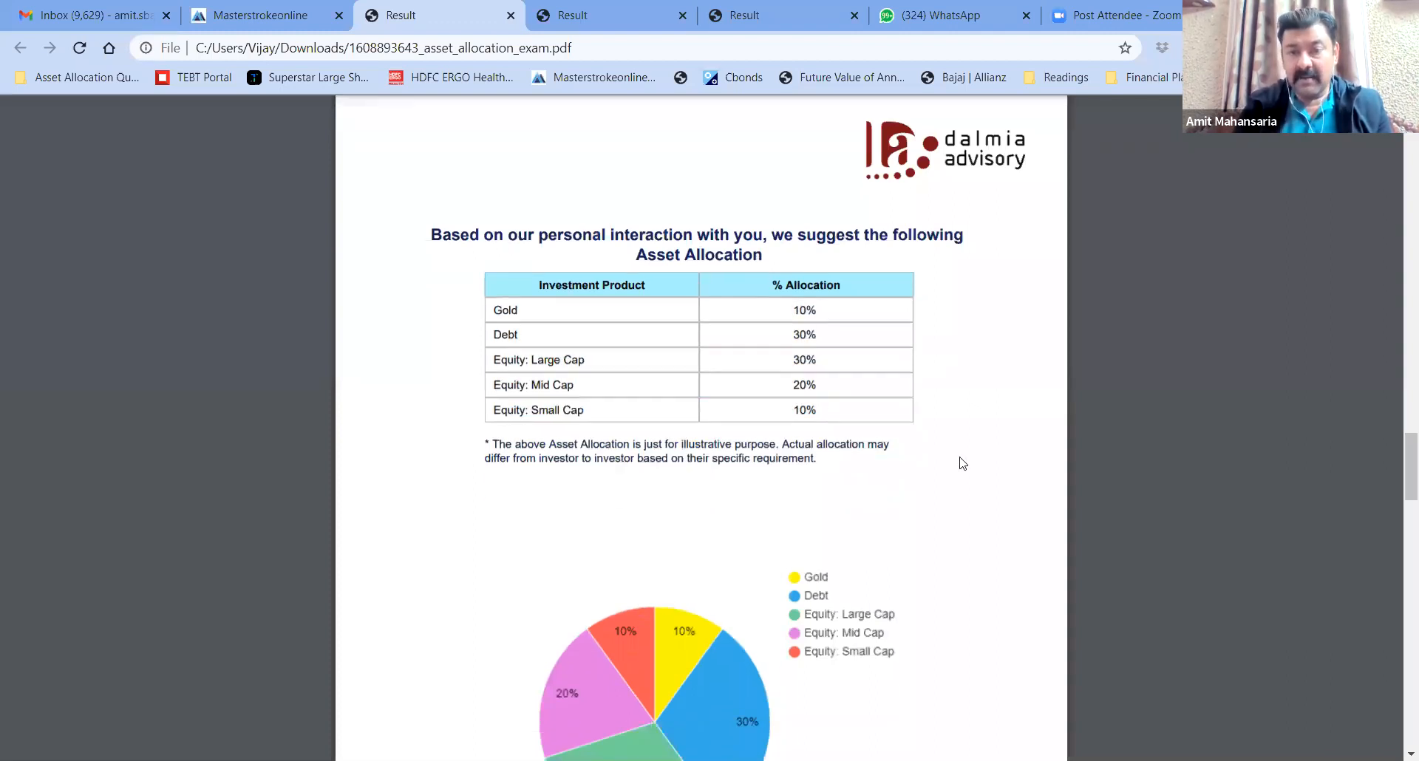
scroll(963, 462, down, 9)
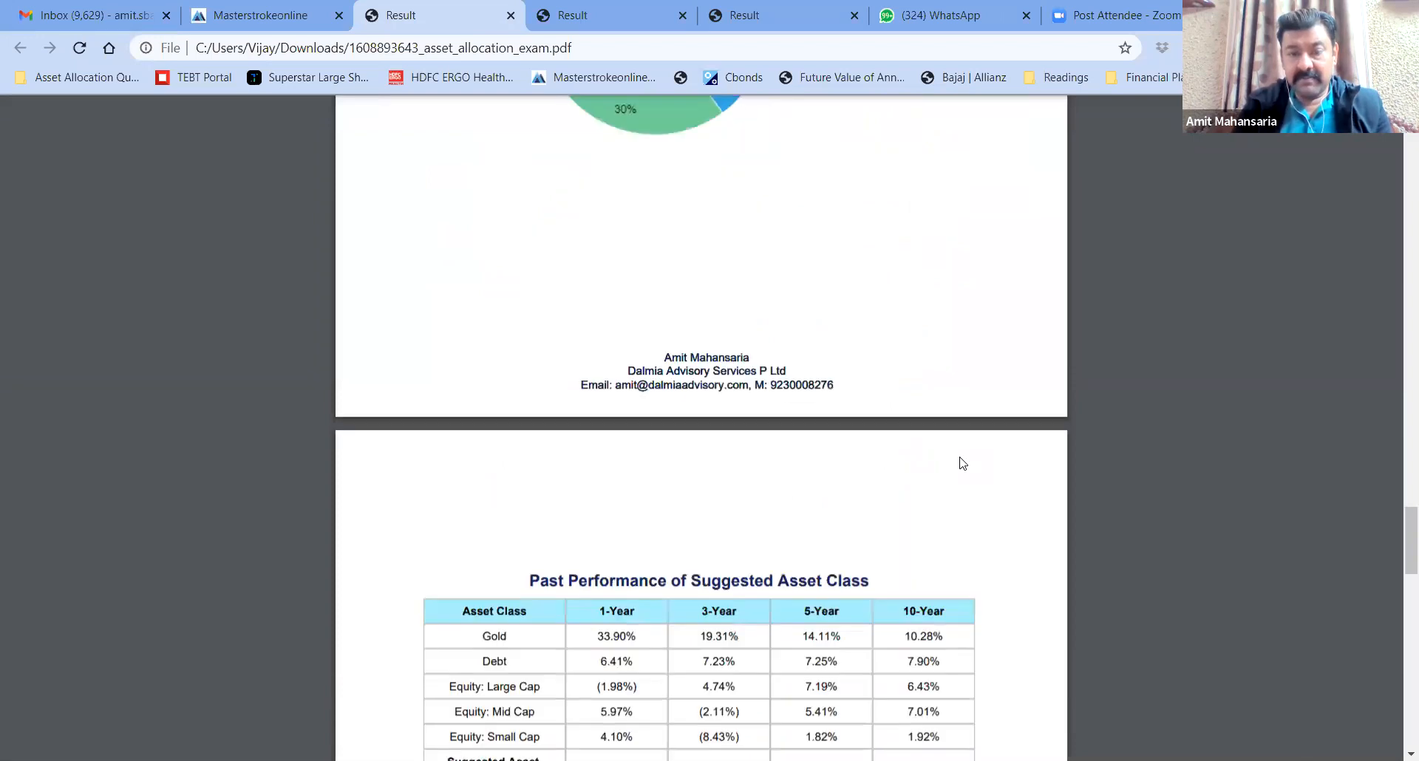
scroll(963, 463, down, 2)
scroll(720, 267, down, 2)
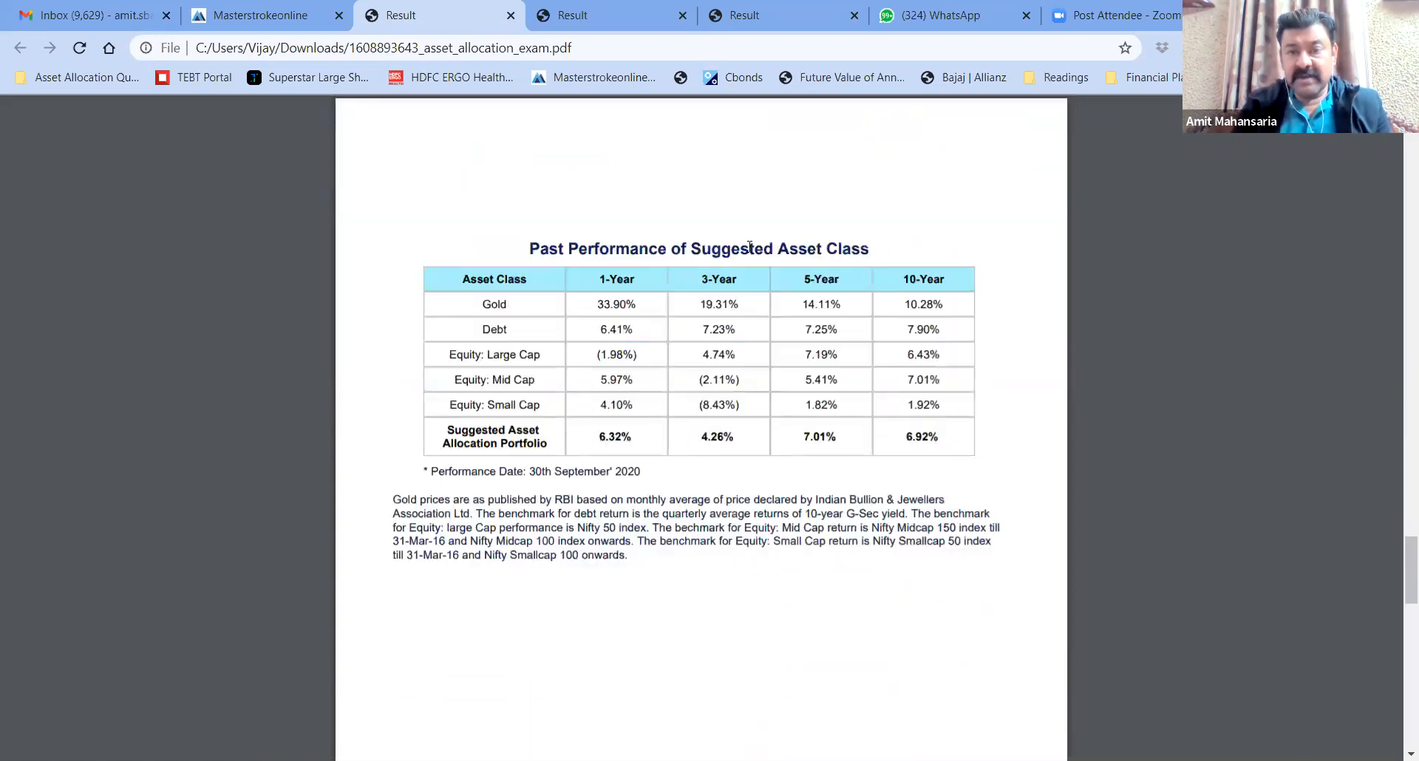
scroll(1021, 311, down, 2)
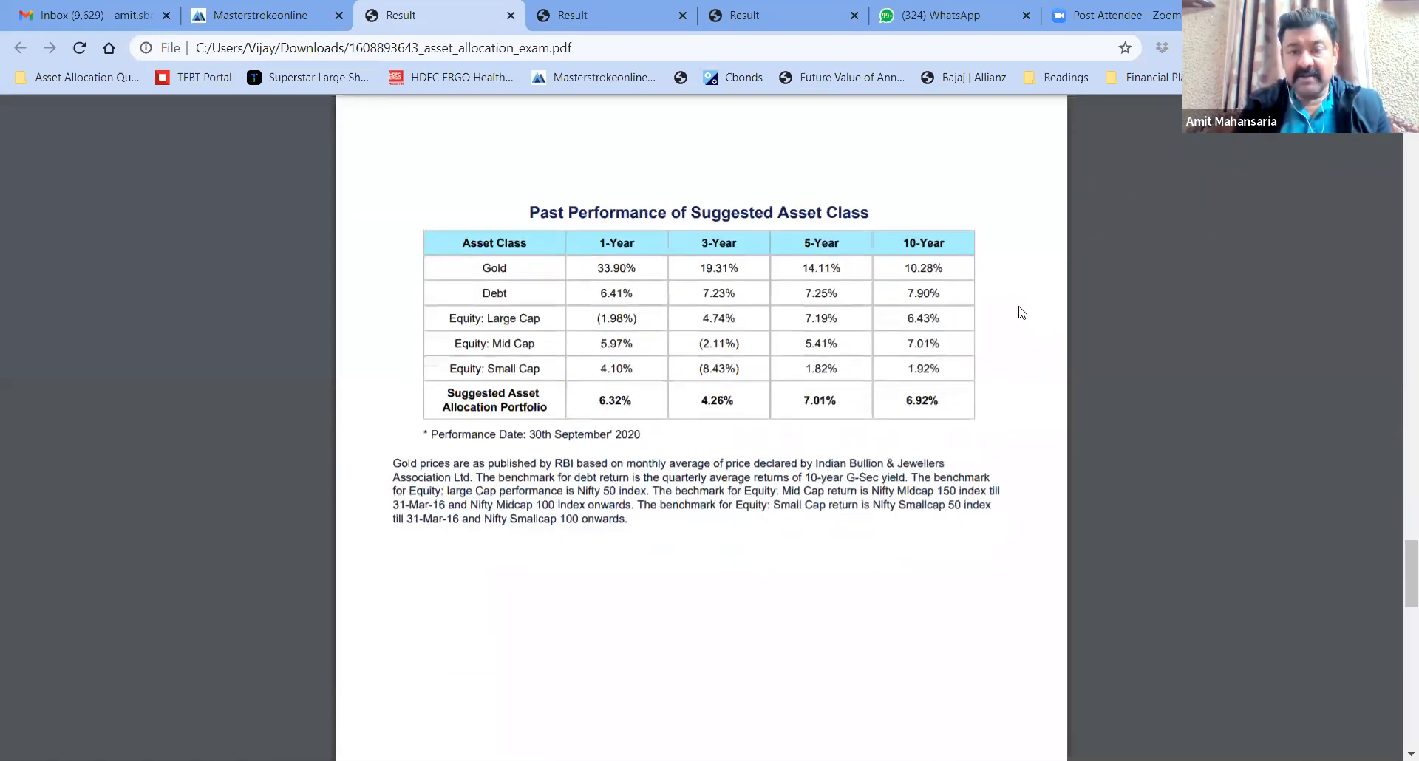
scroll(1017, 311, down, 4)
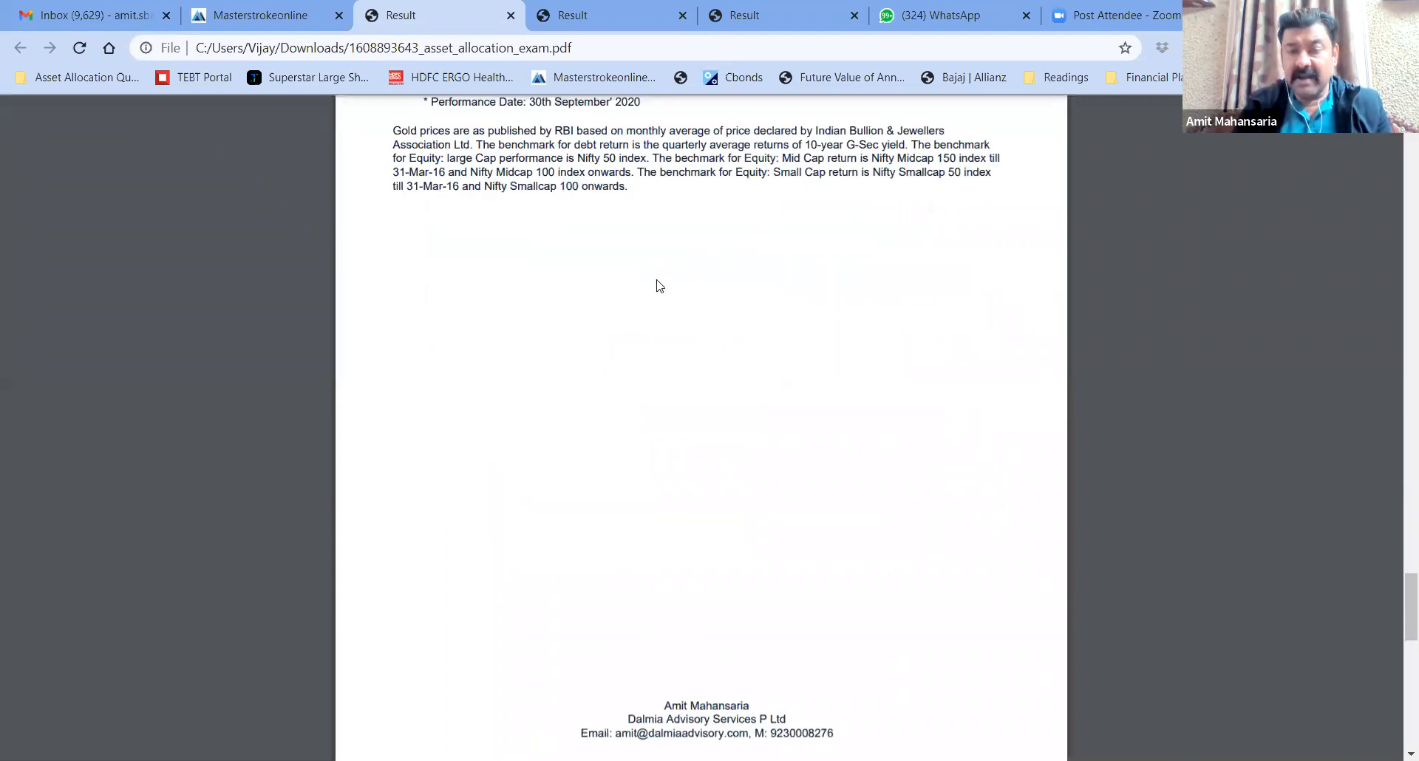
scroll(729, 390, down, 2)
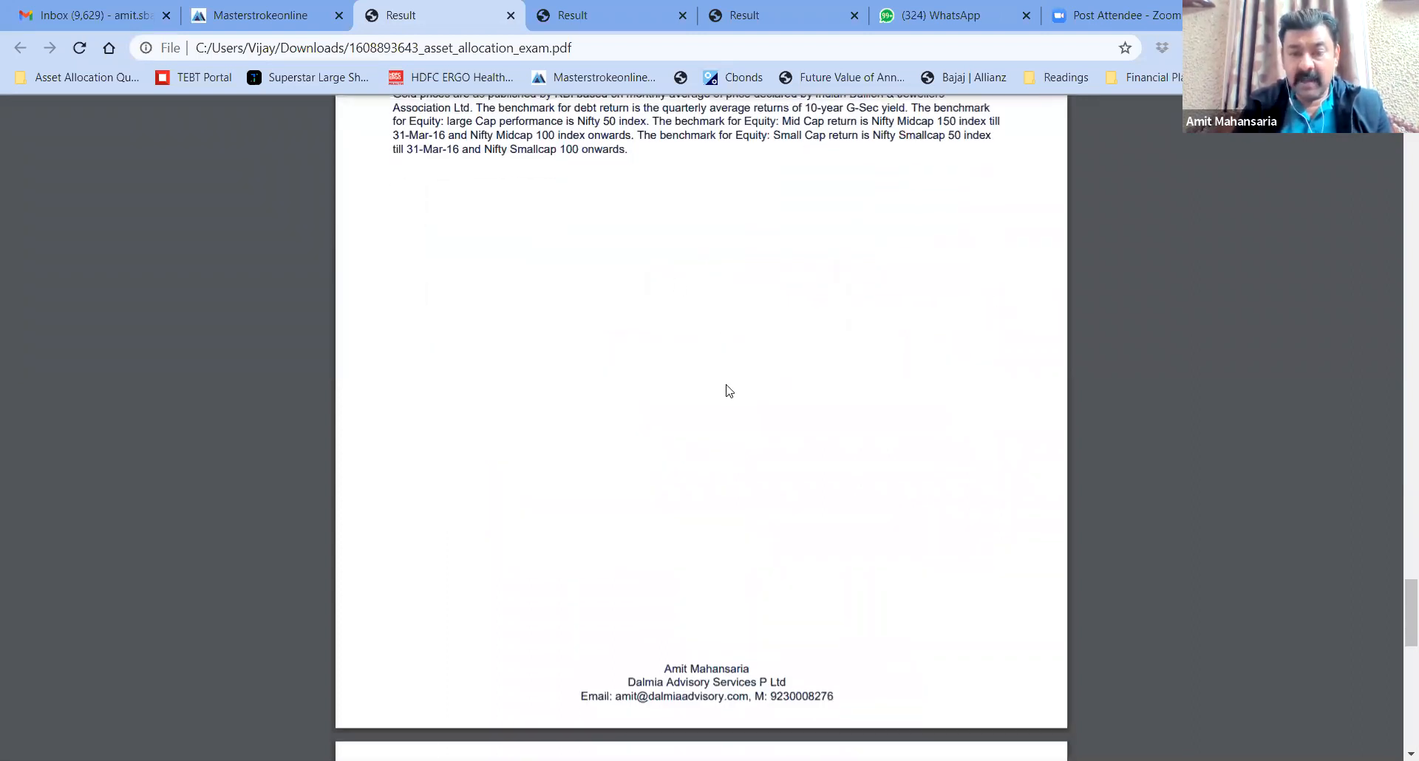
scroll(729, 390, down, 7)
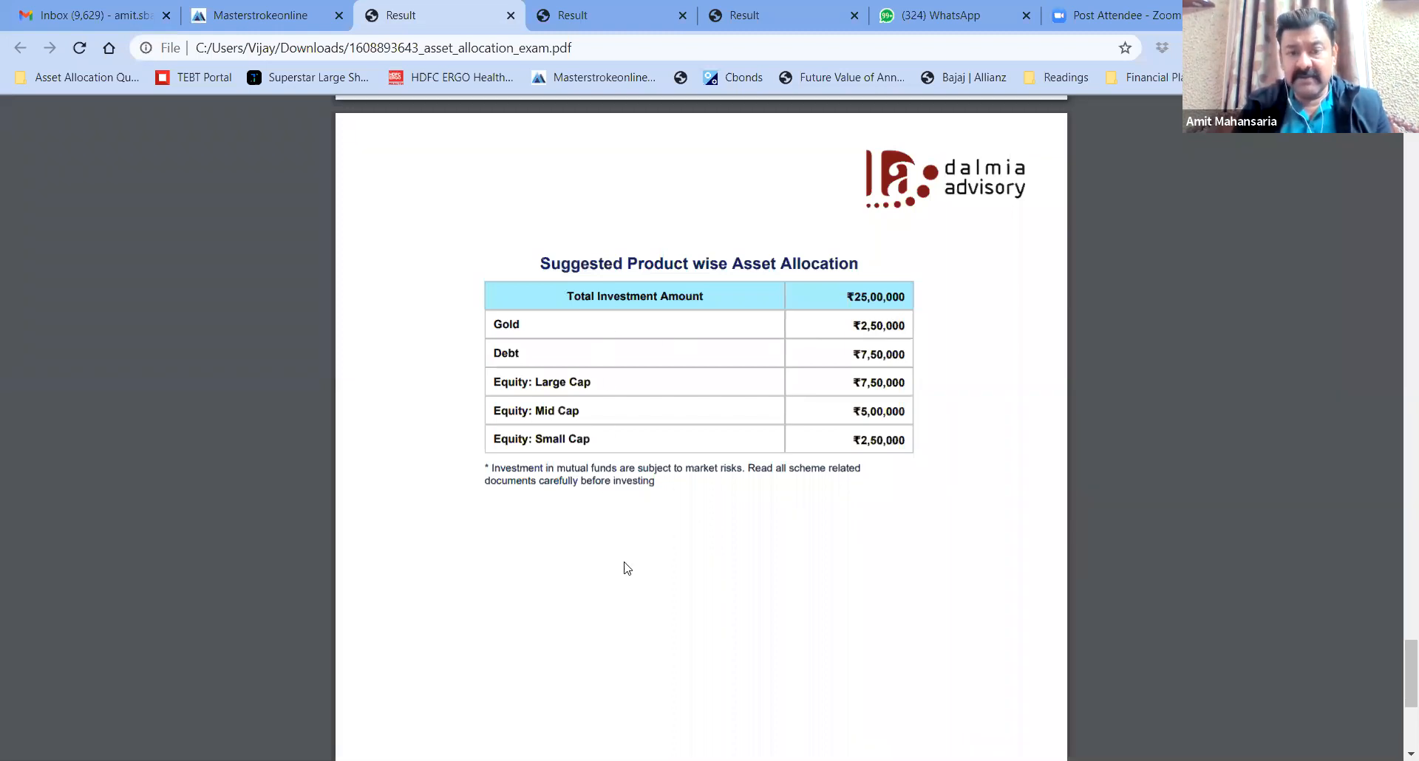
scroll(628, 567, down, 5)
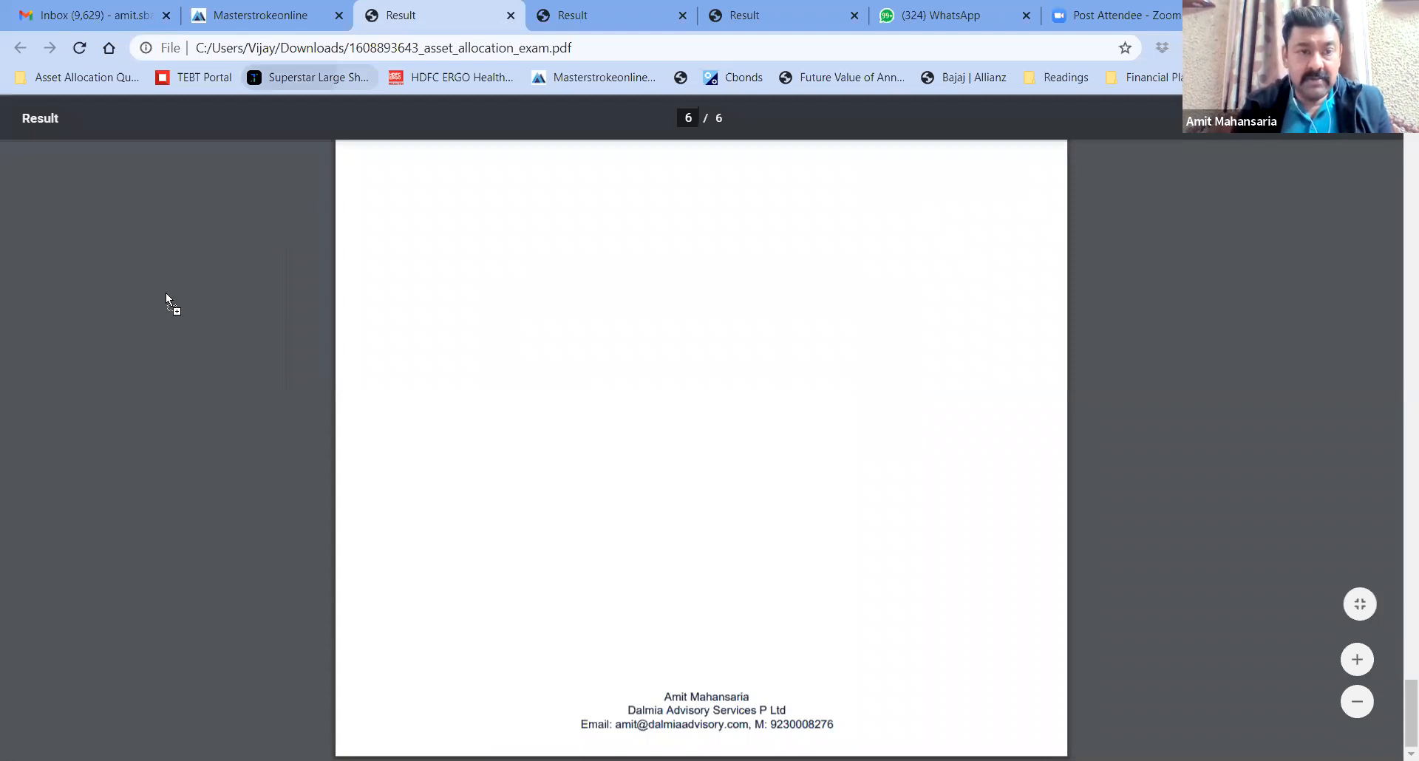
drag(127, 245, 127, 246)
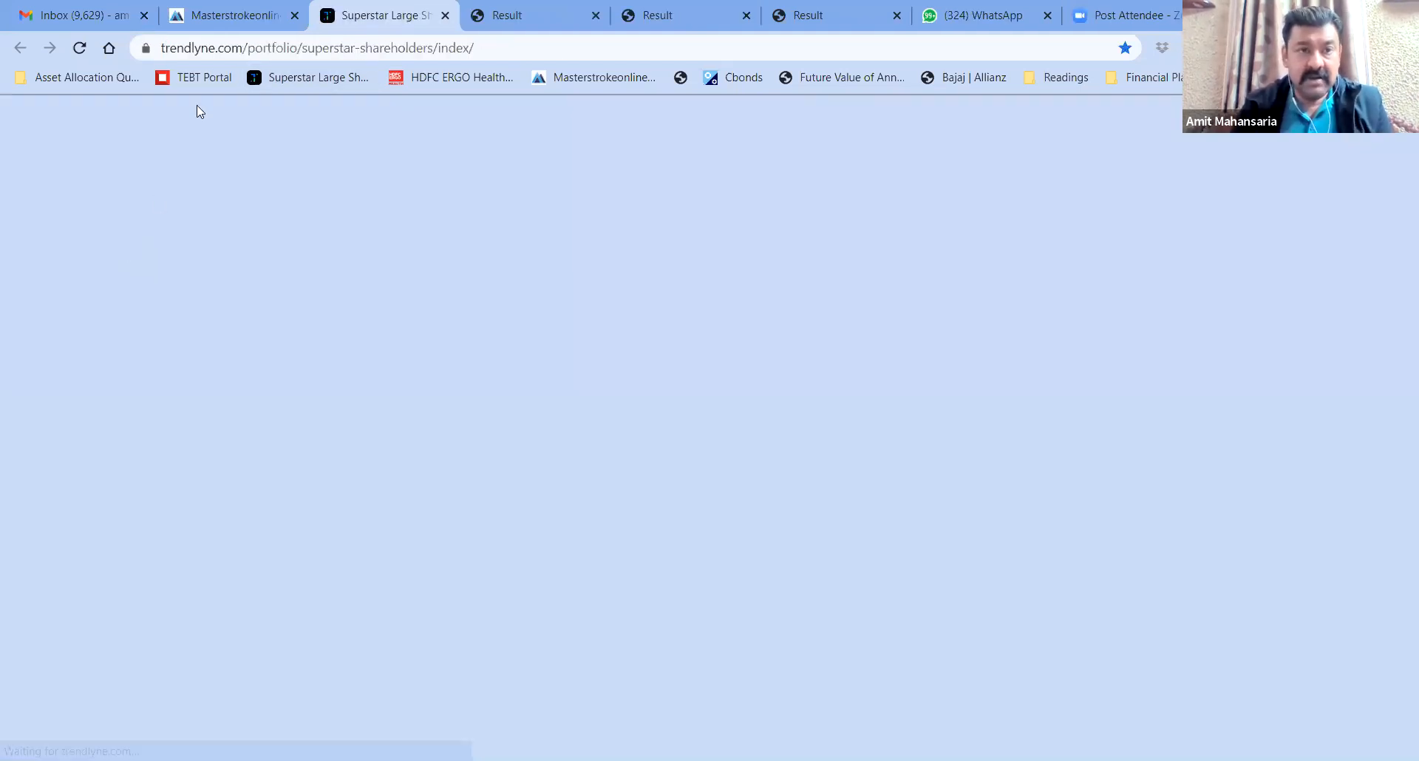
Resubmit the questionnaire for an Aggressive result: Gold 10%, Debt 20%, Large 35%, Mid 20%, Small 15%
click(207, 20)
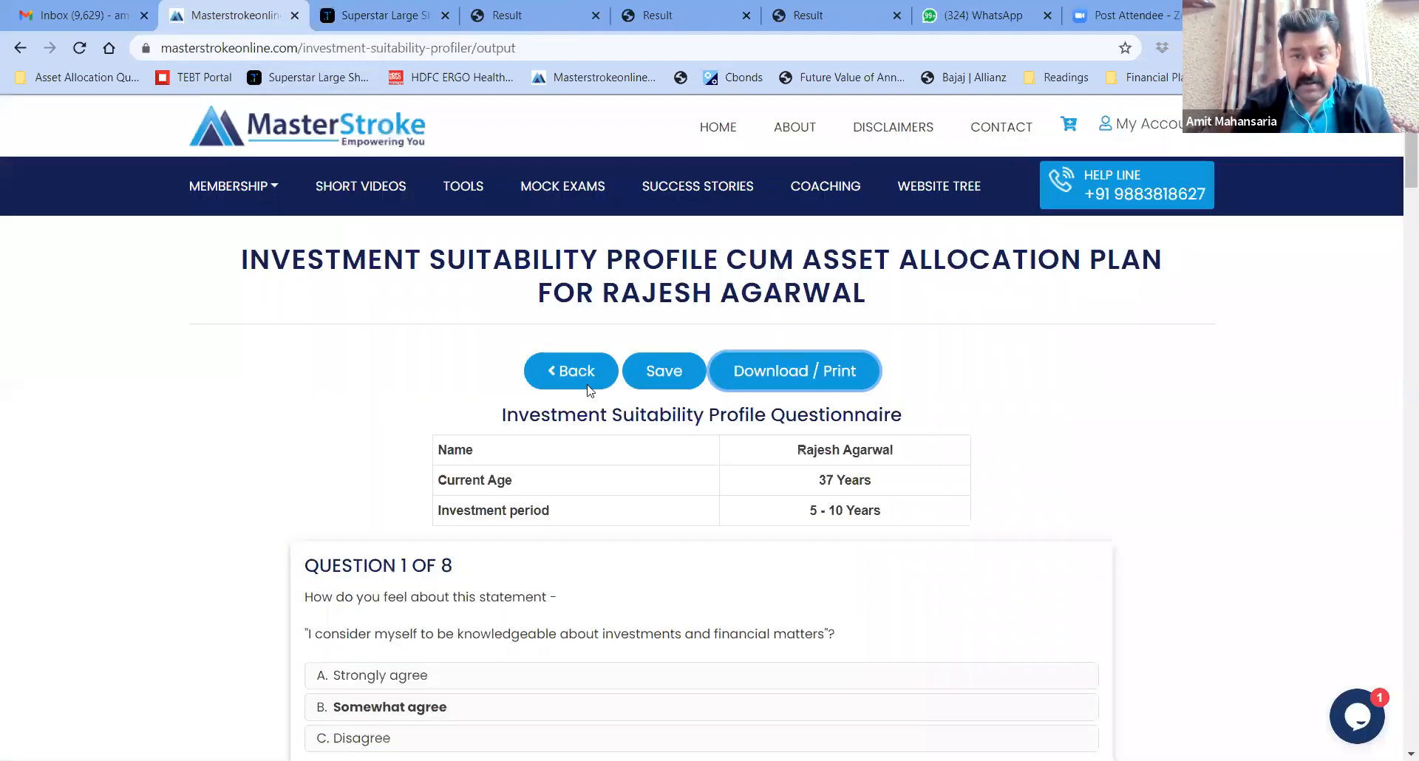
click(569, 377)
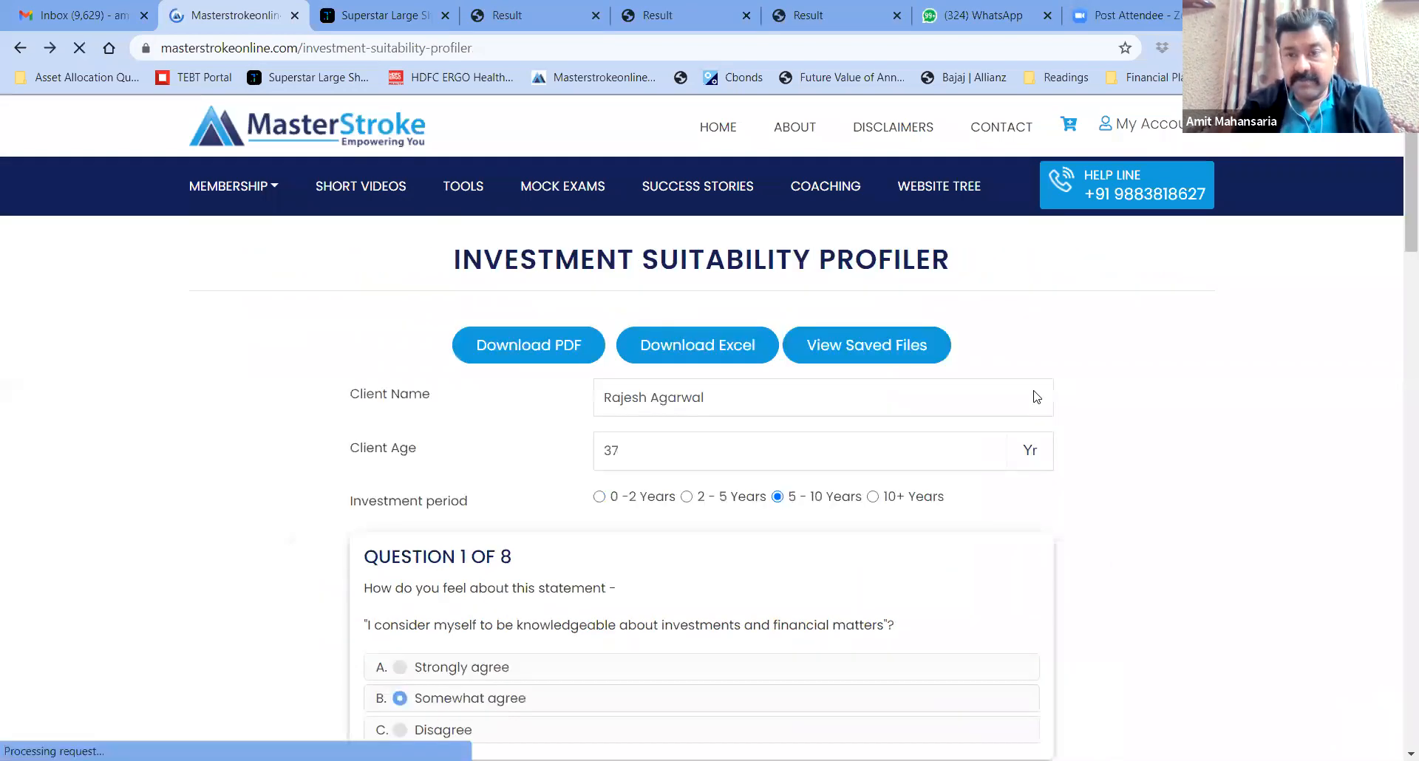
scroll(1397, 644, down, 20)
scroll(1399, 533, up, 13)
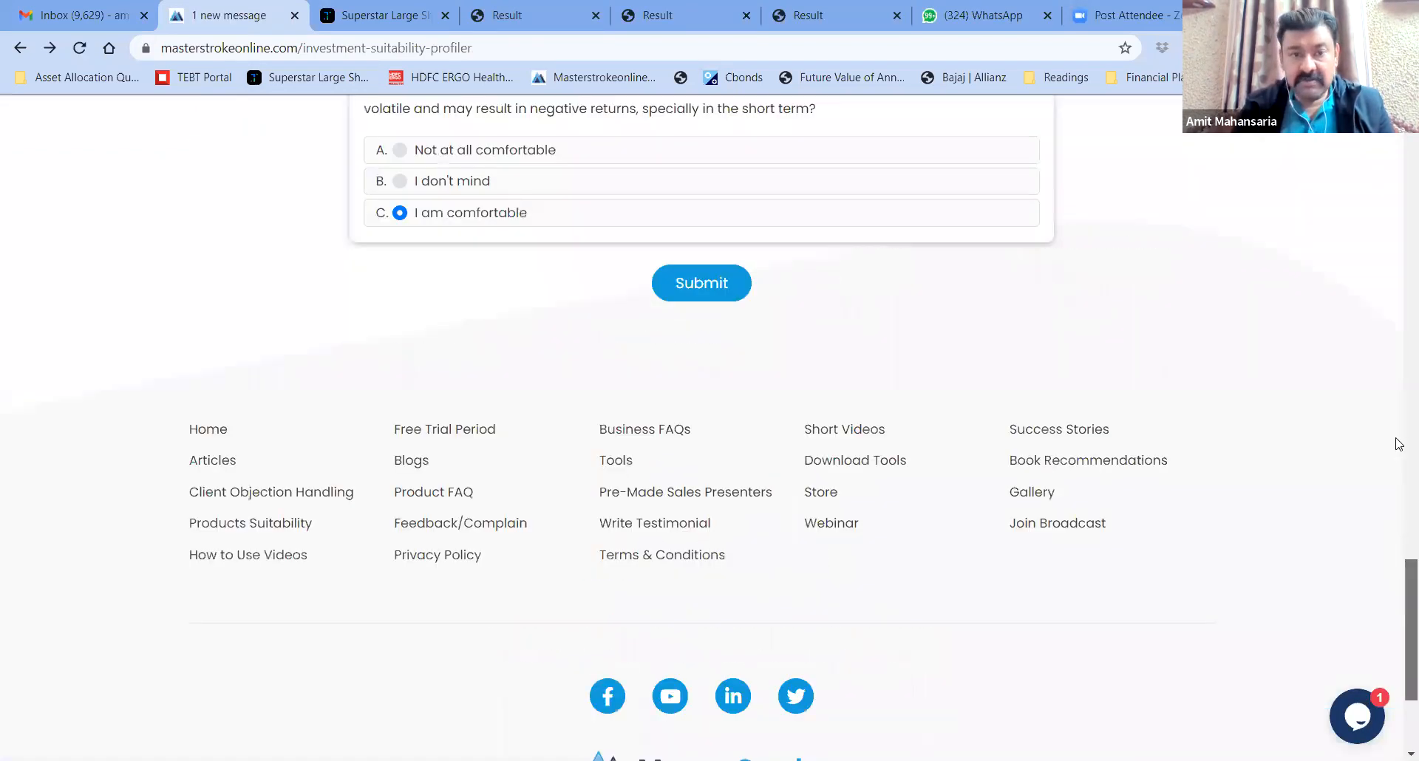
scroll(753, 403, down, 9)
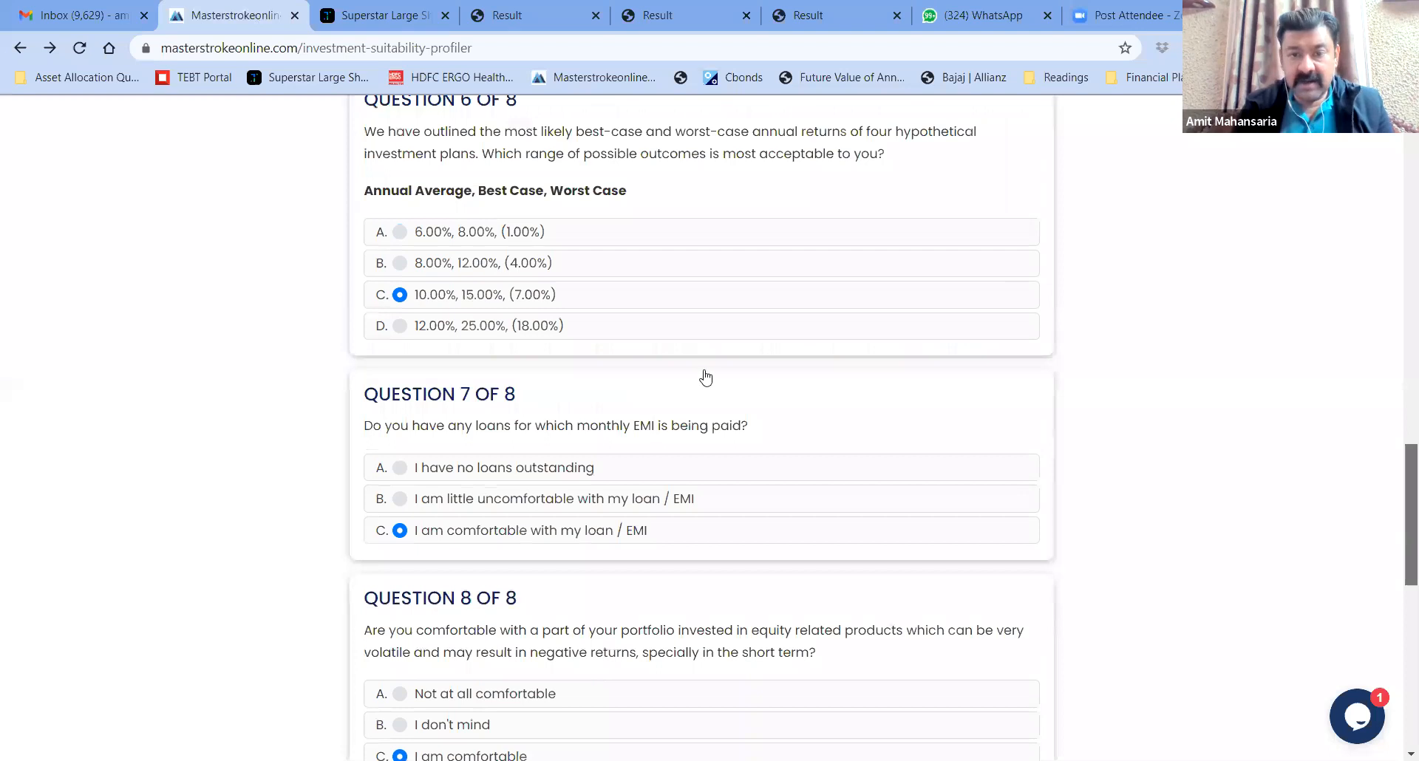
click(703, 368)
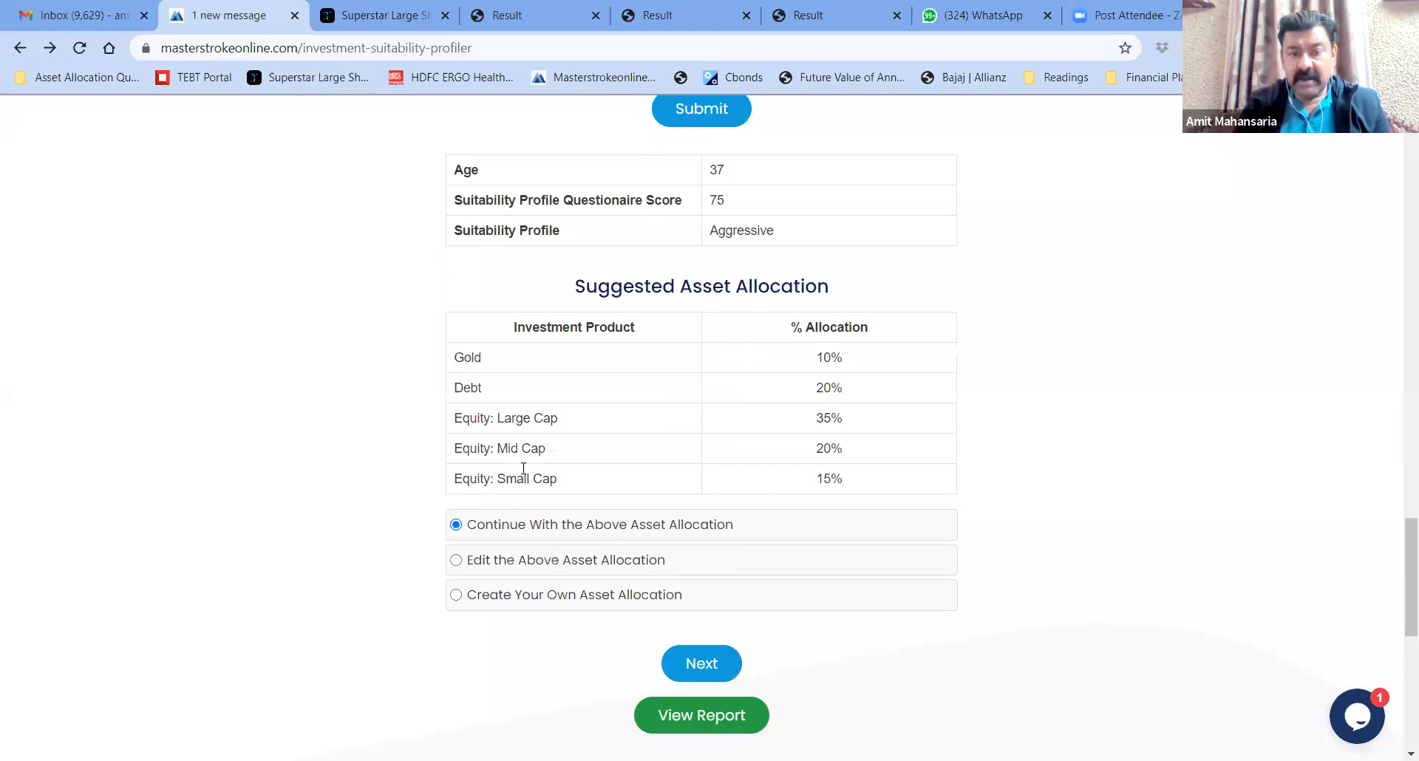
scroll(374, 553, down, 2)
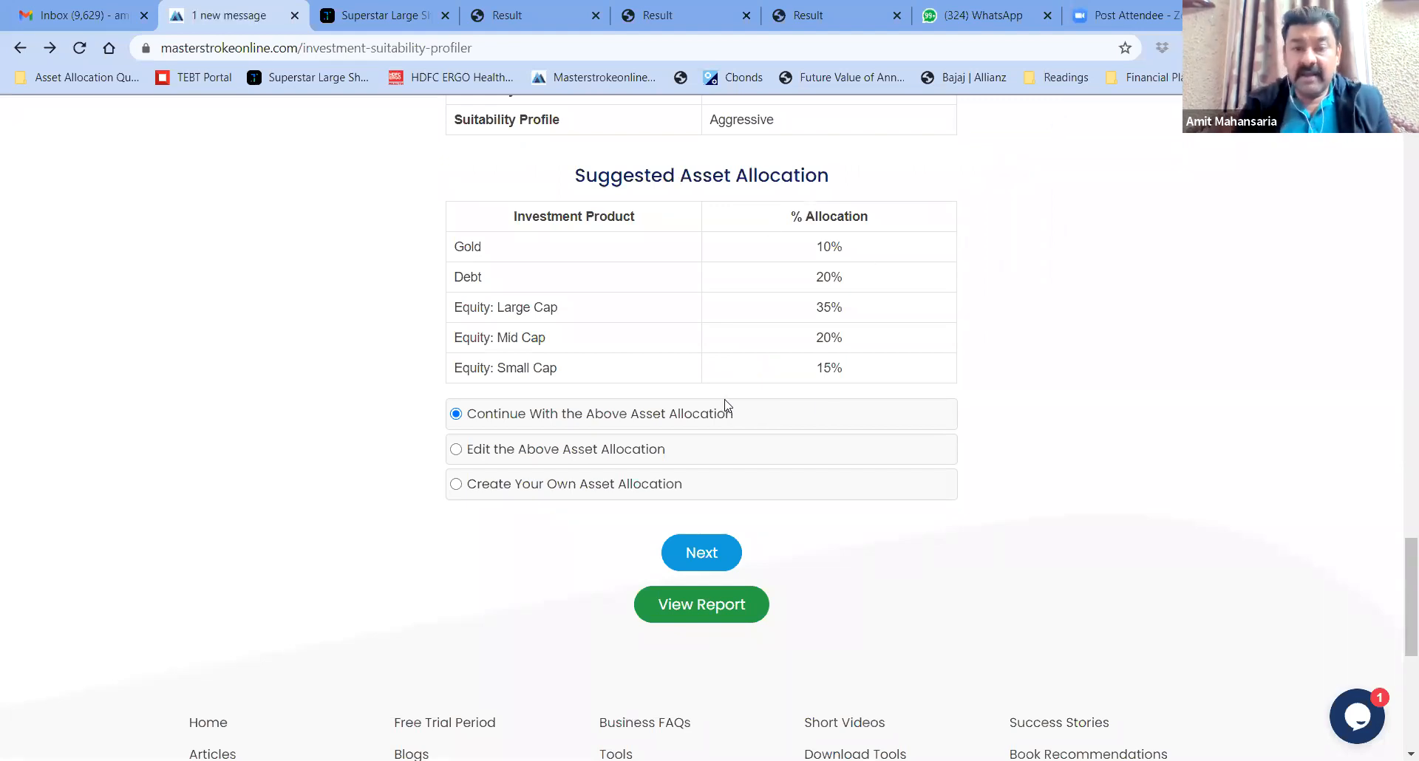
Start a custom asset allocation and add Gold at 10%
click(456, 486)
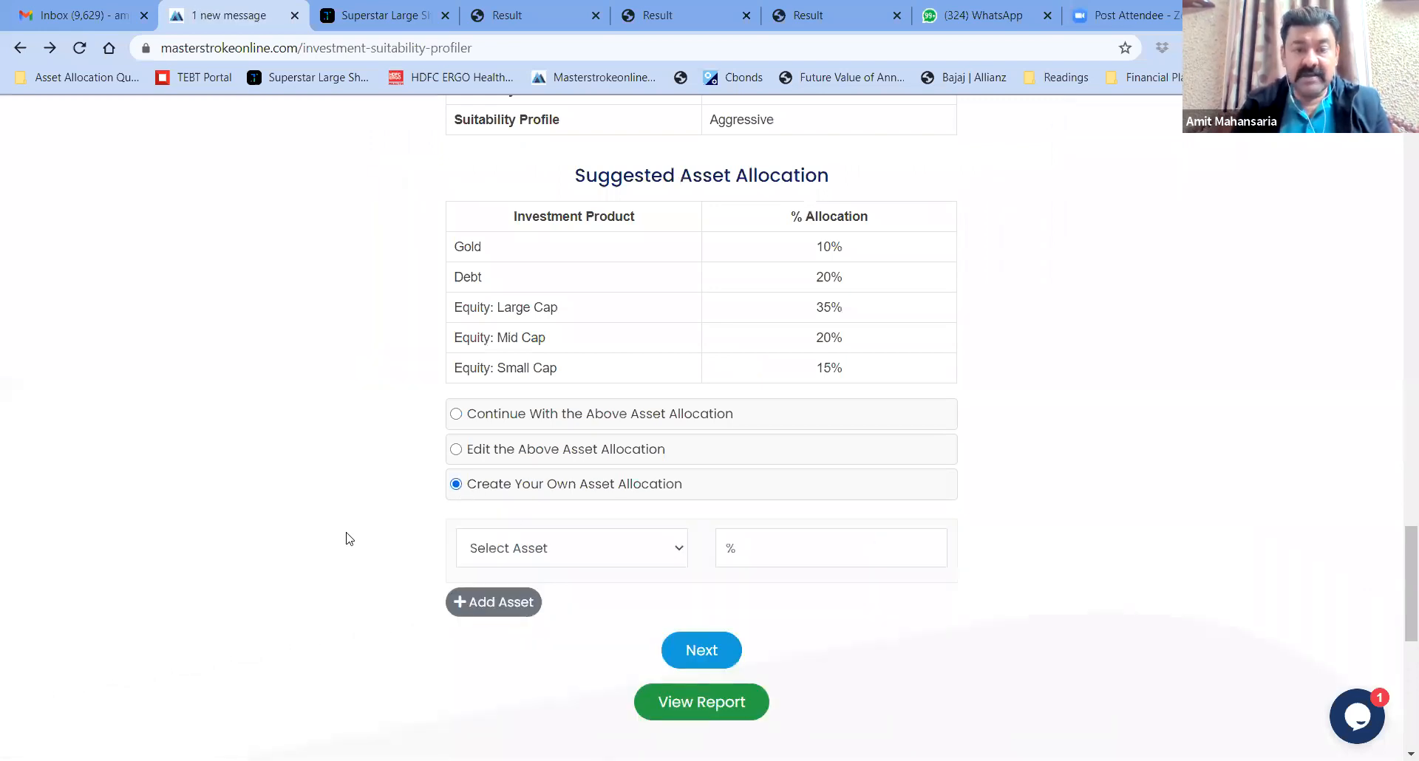
scroll(348, 538, down, 2)
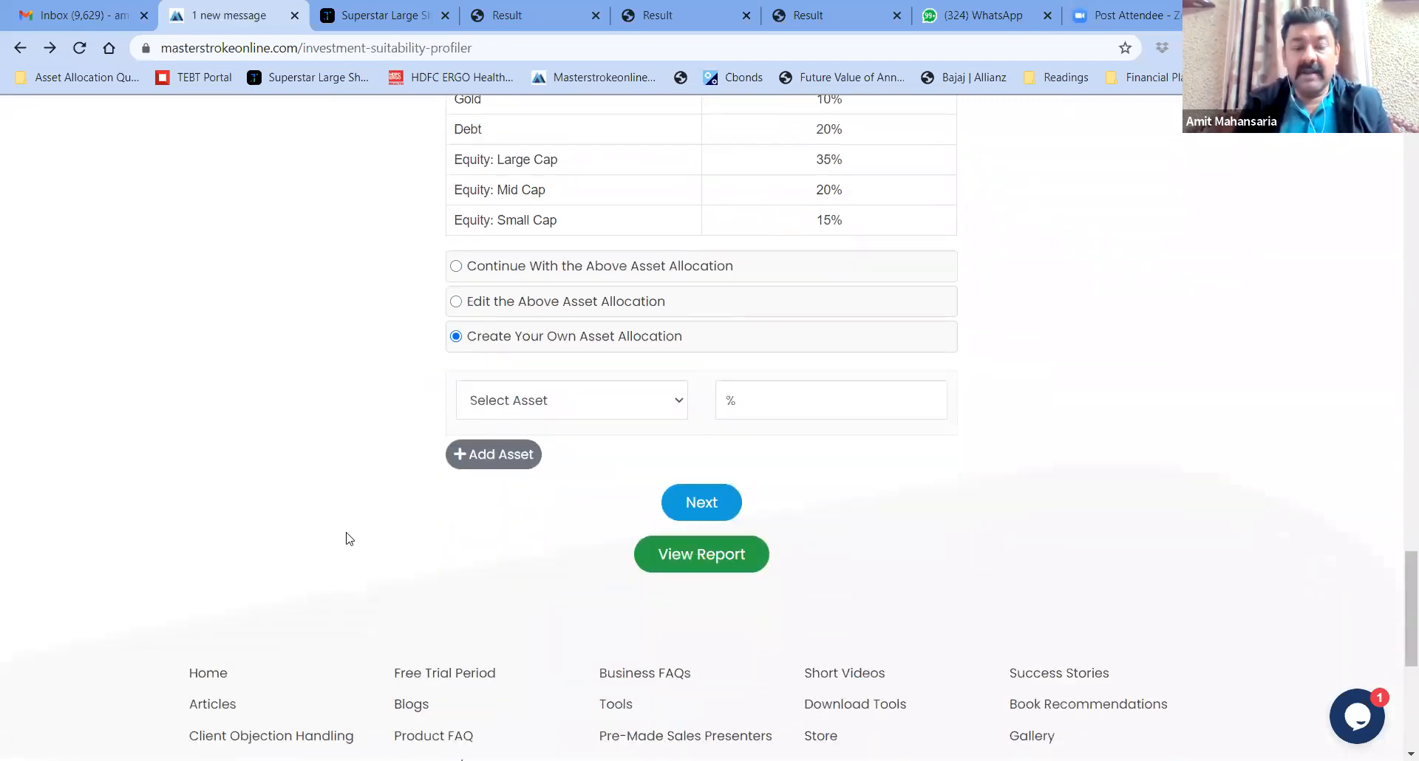
scroll(640, 336, down, 1)
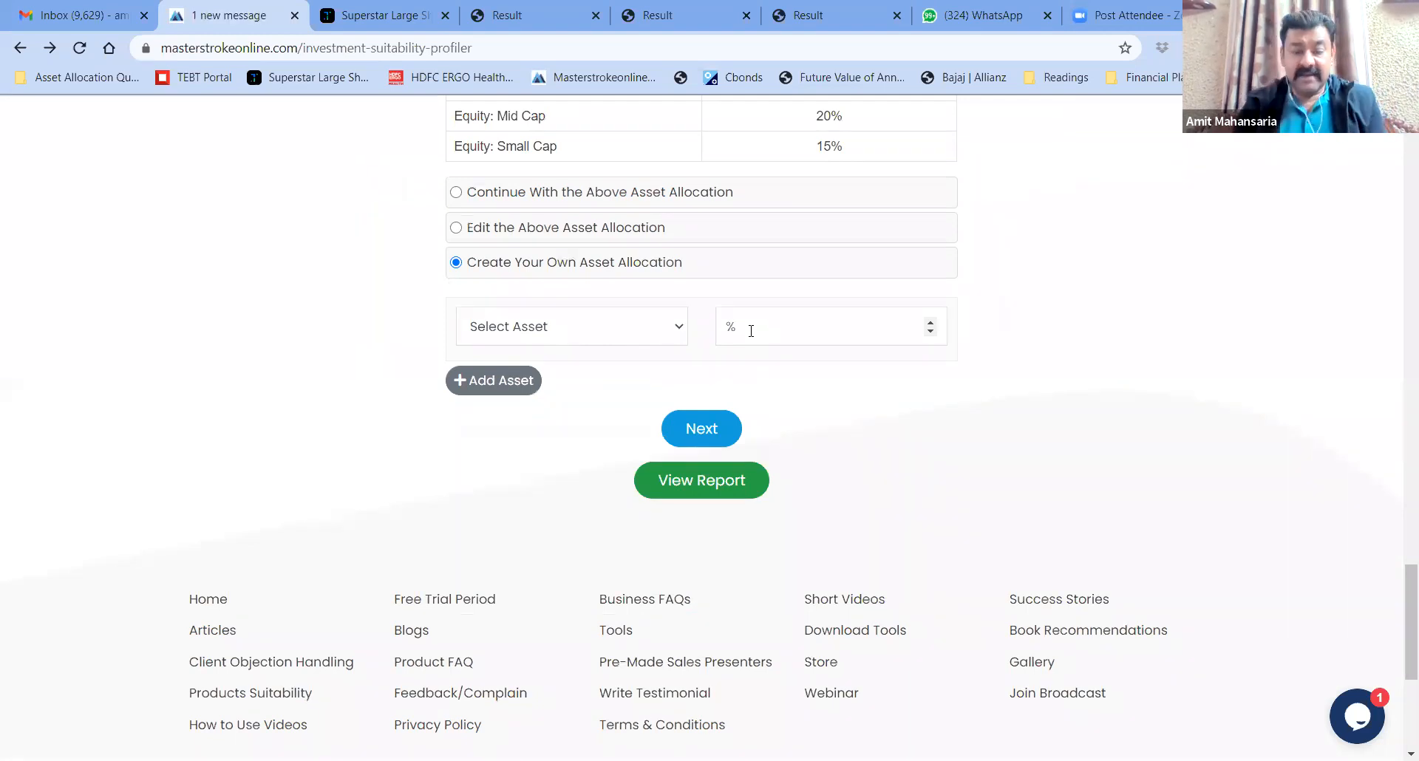
click(681, 333)
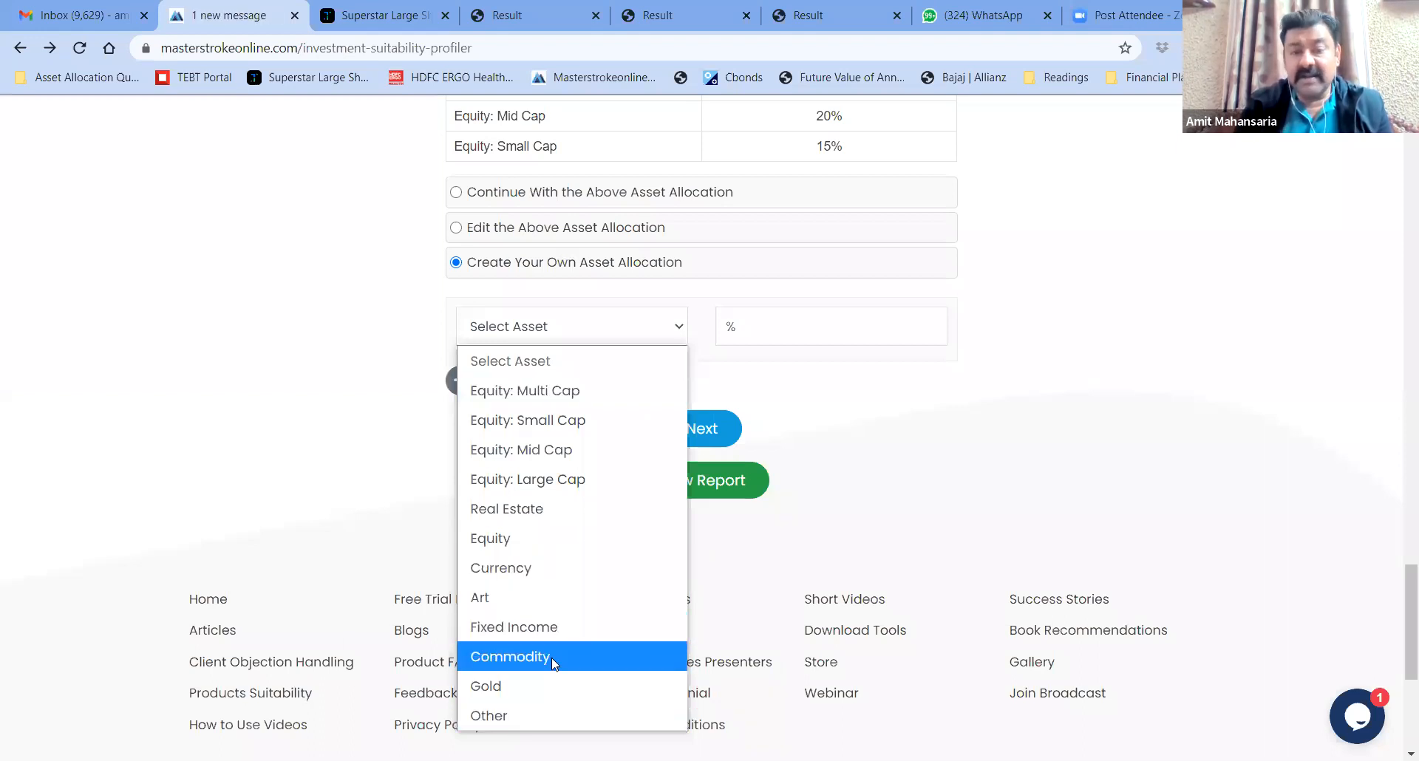
click(522, 686)
click(752, 326)
text(10)
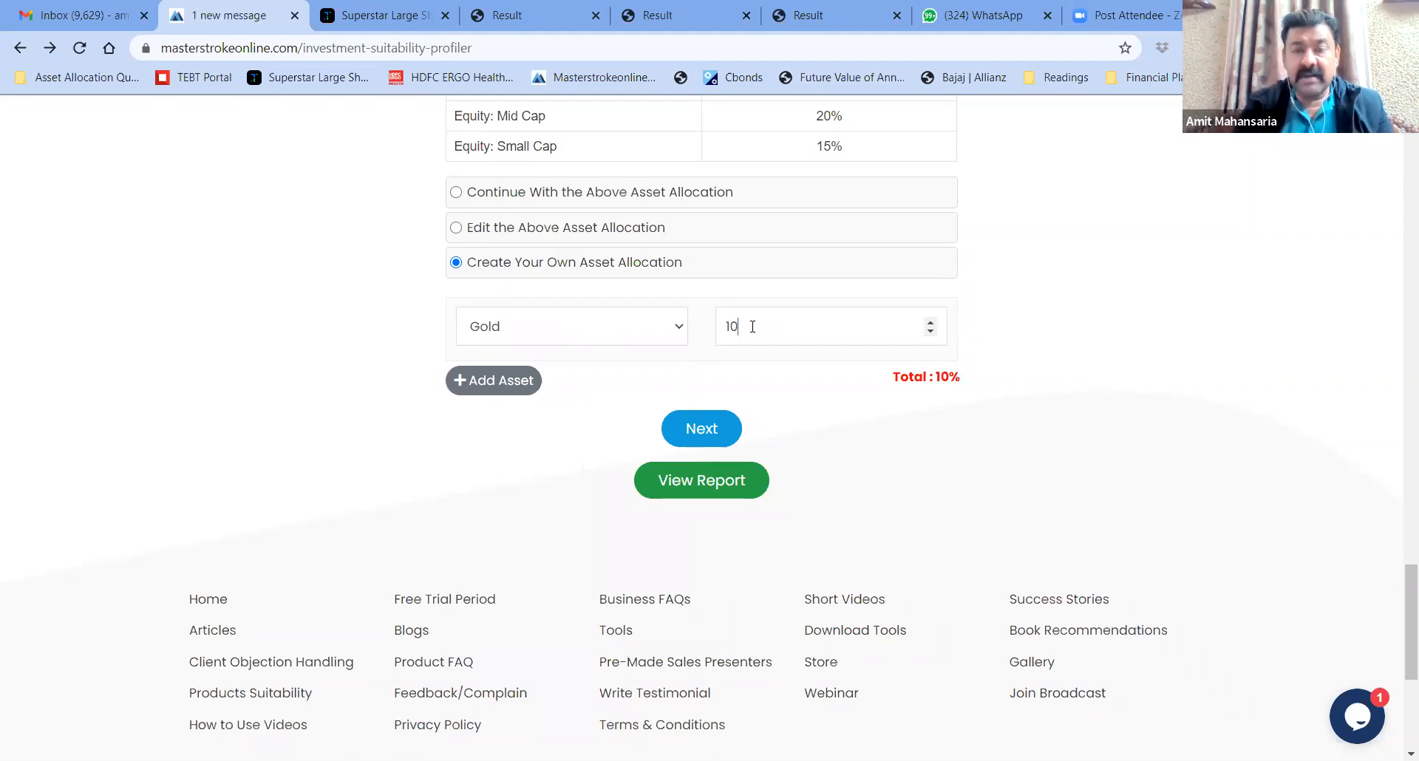
Add Fixed Income at 40% and Equity: Large Cap at 30%
click(512, 390)
click(675, 378)
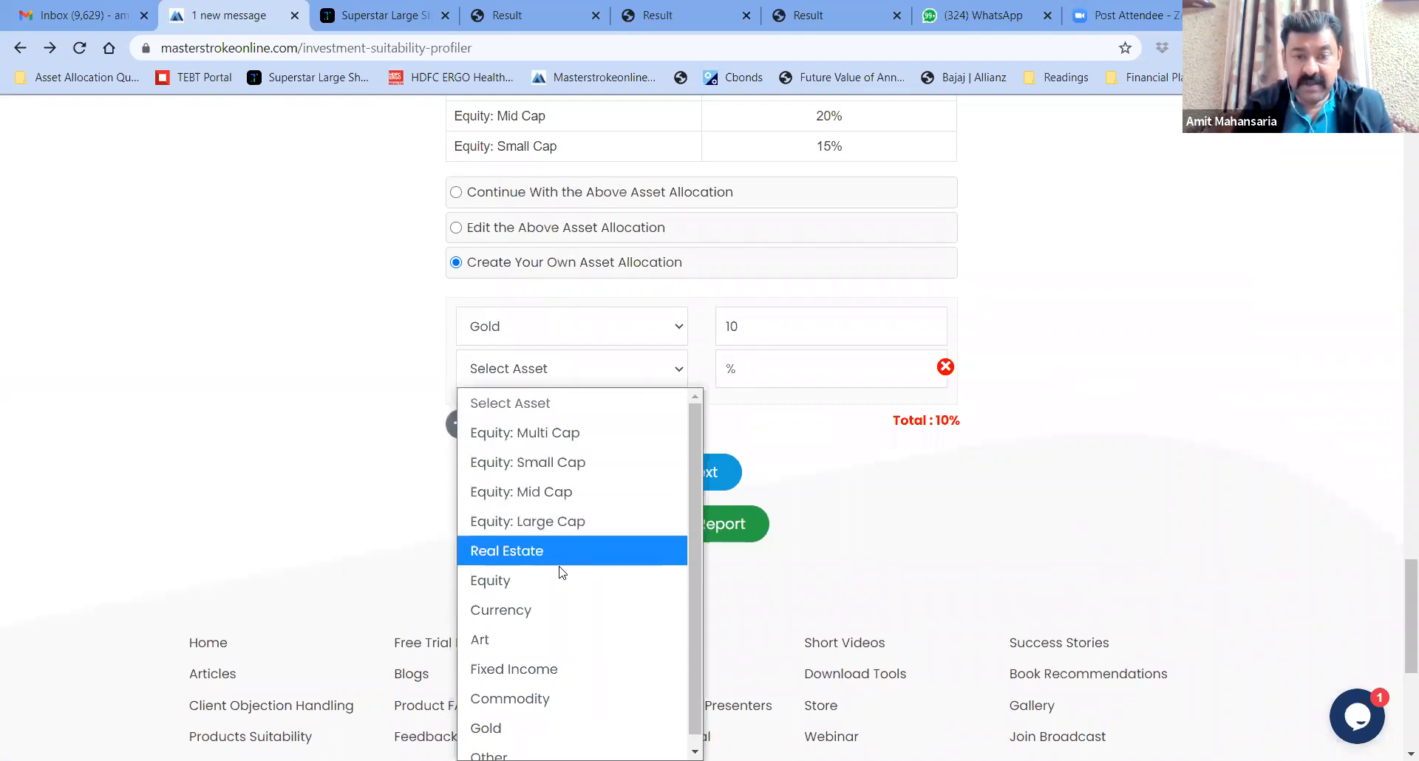
click(537, 669)
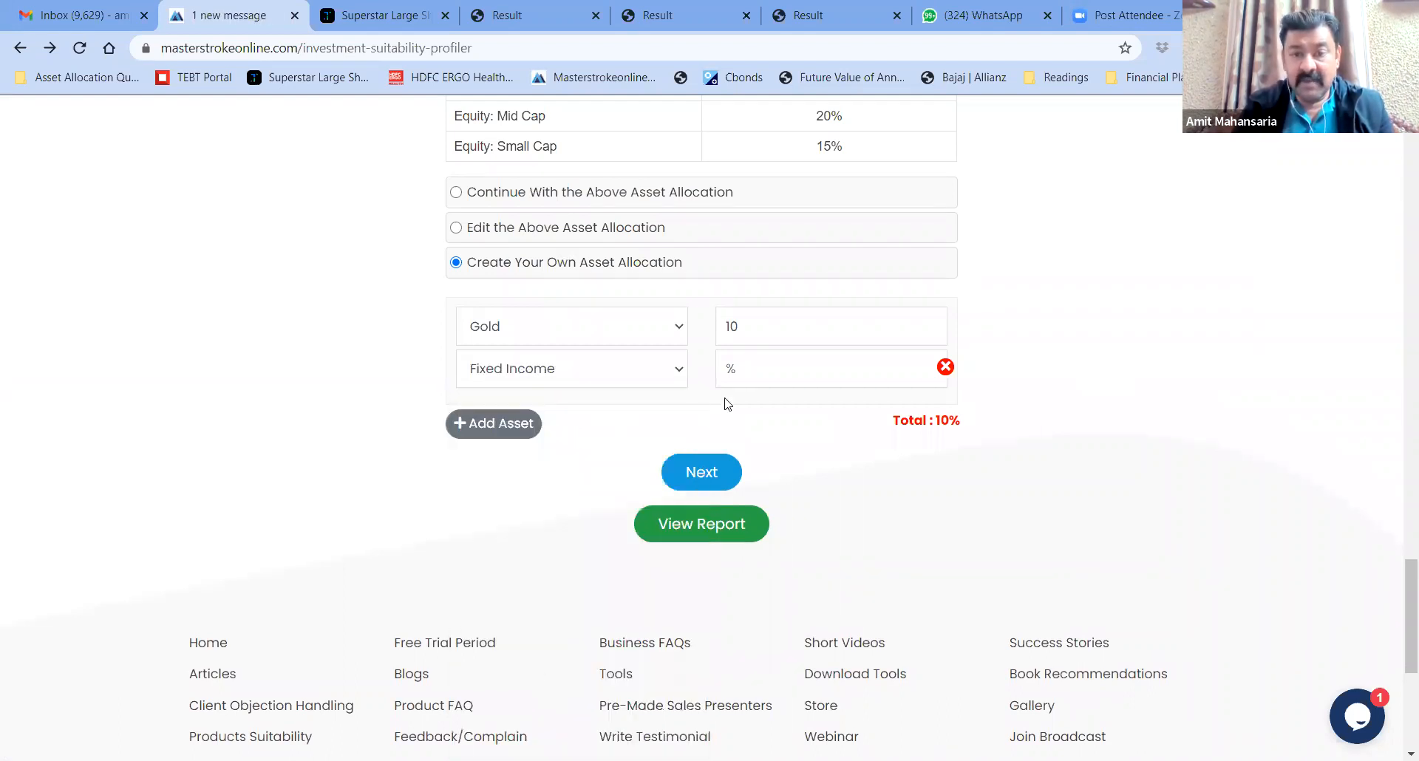
click(766, 376)
text(40)
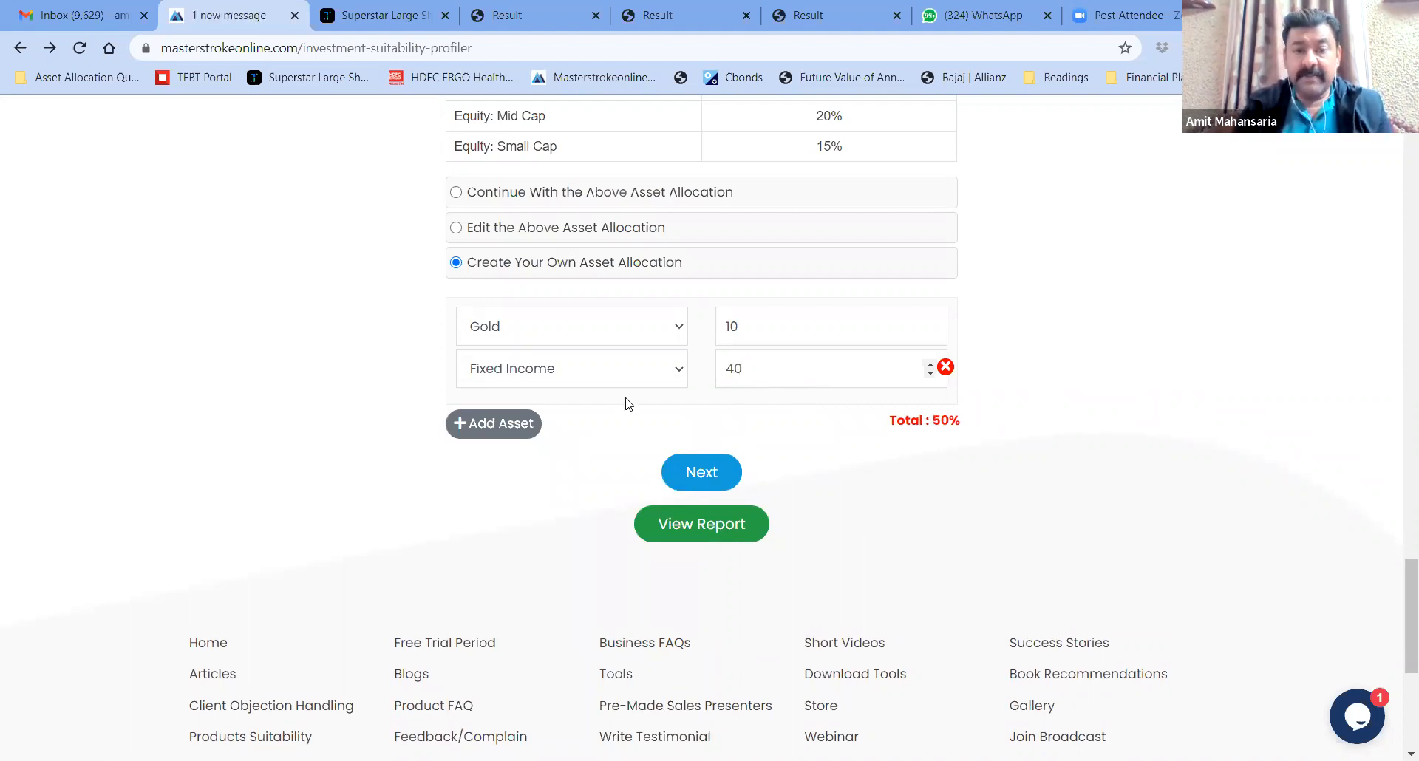
click(502, 421)
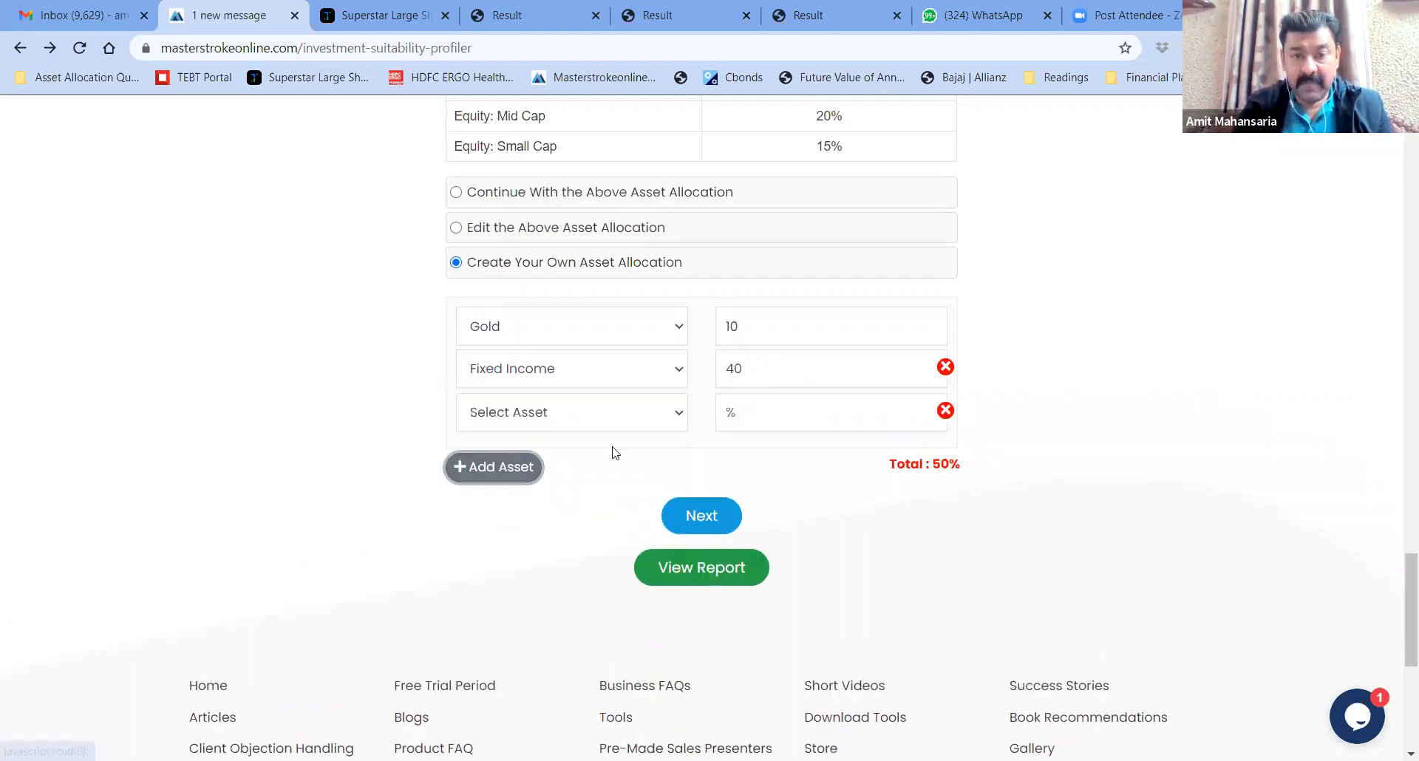
click(669, 412)
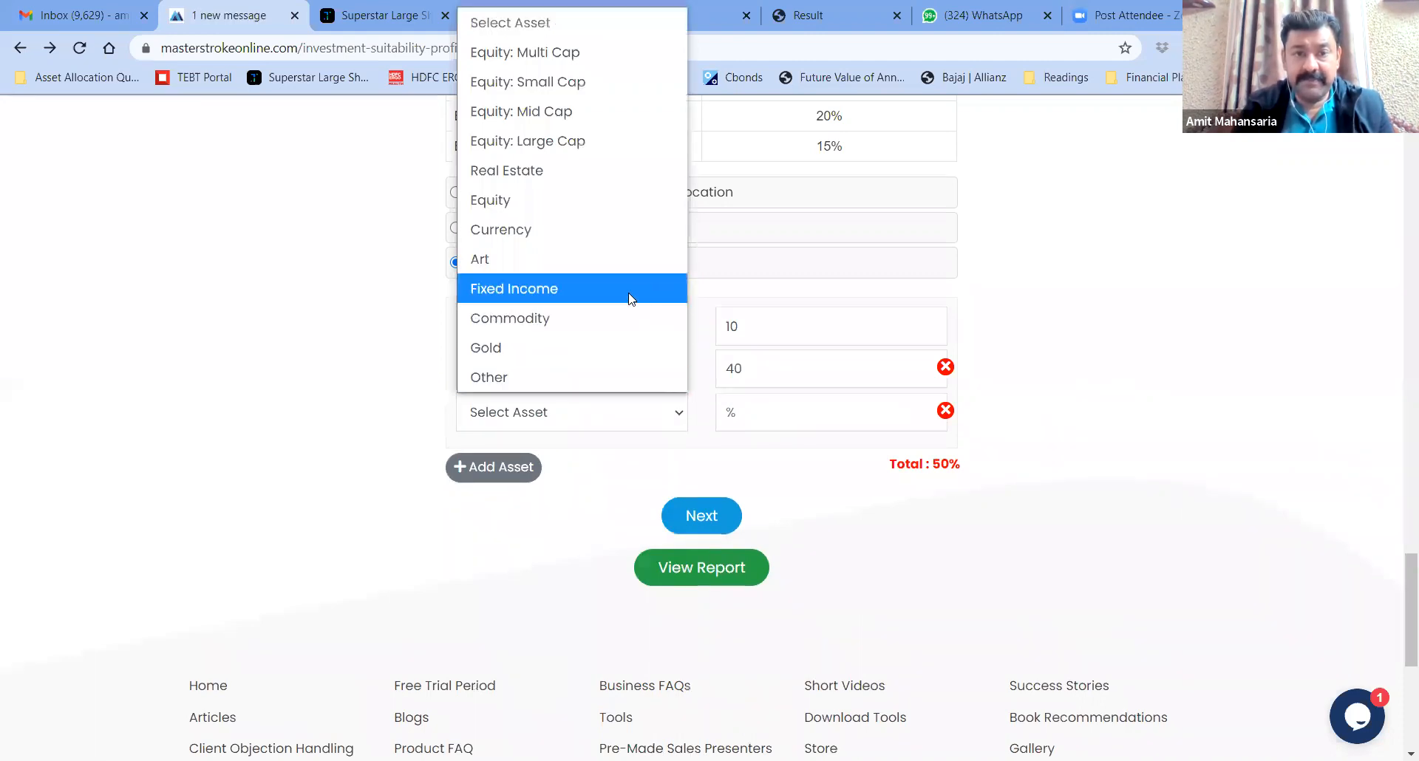
click(591, 141)
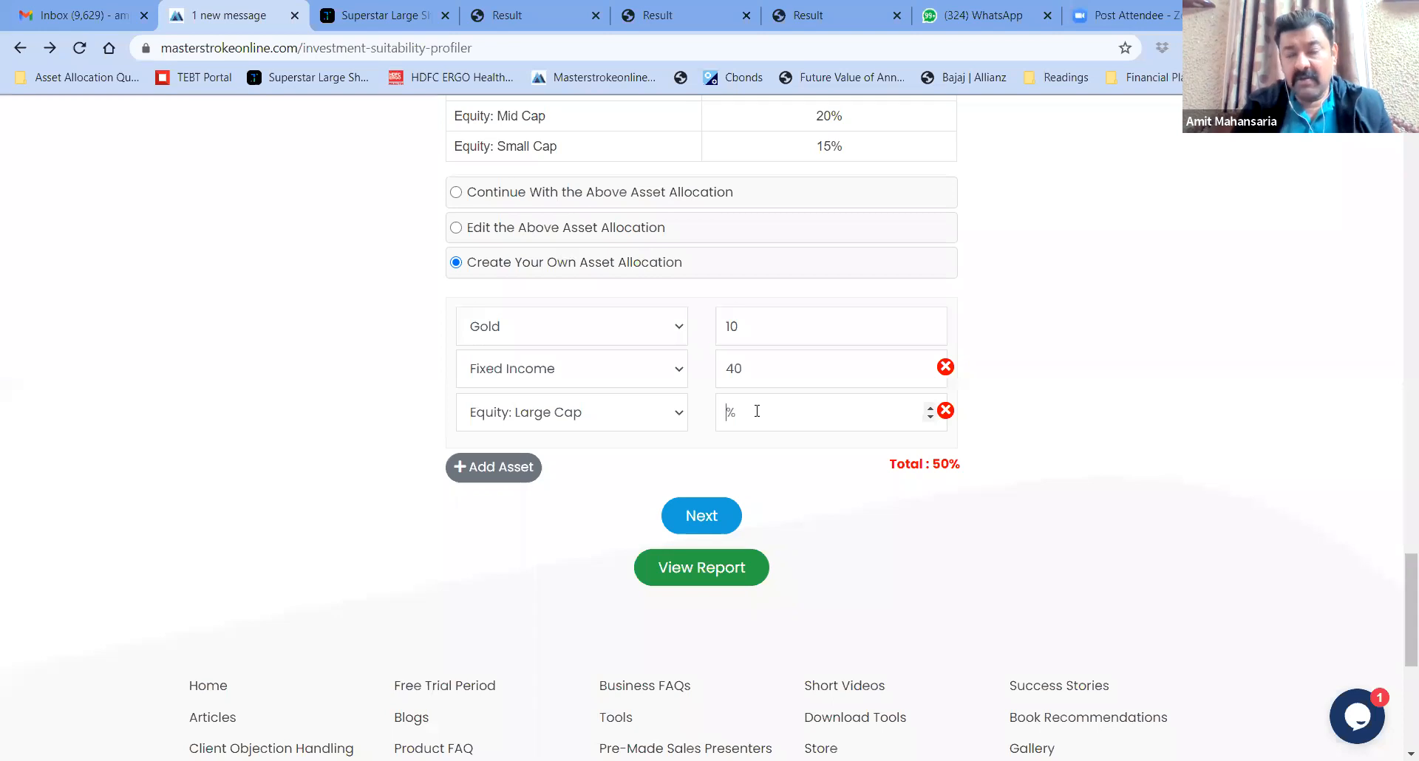
text(30)
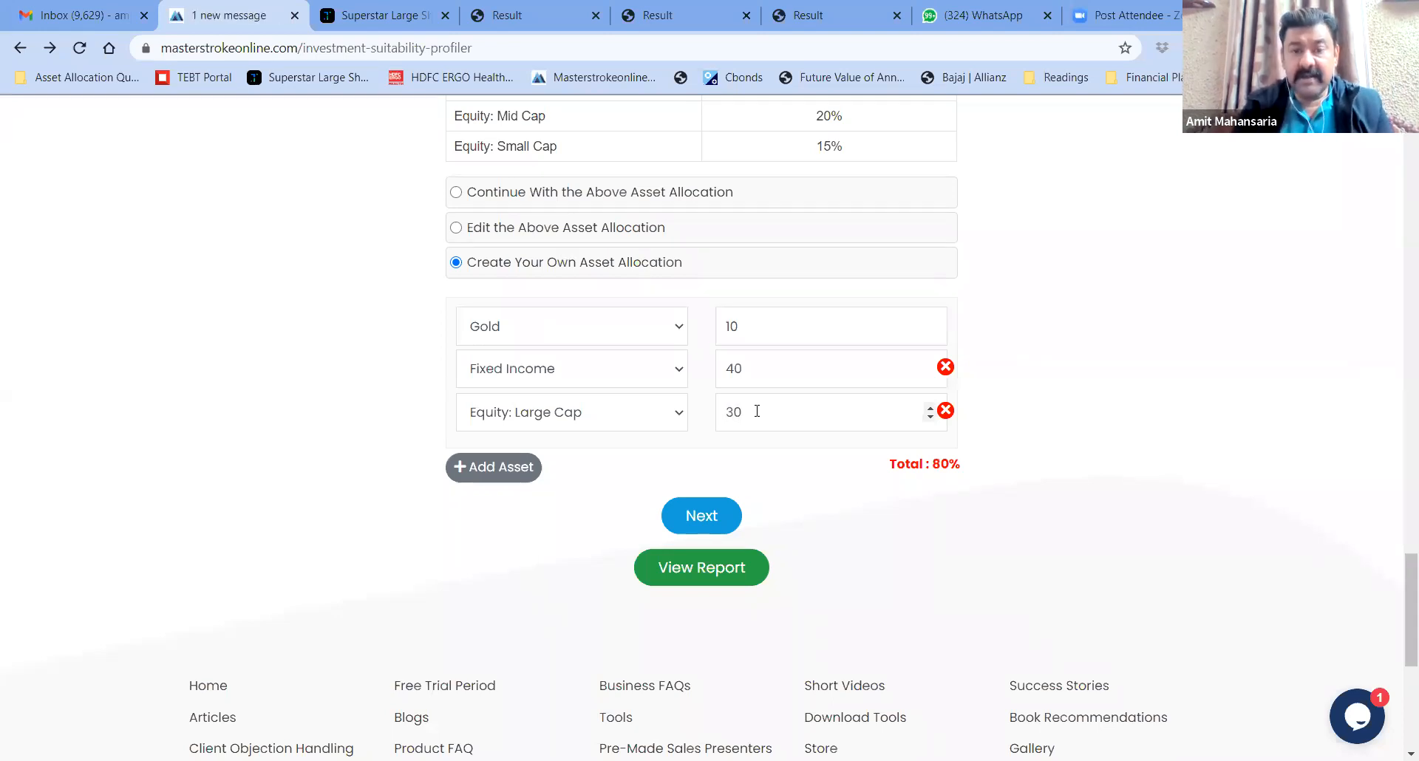
click(503, 467)
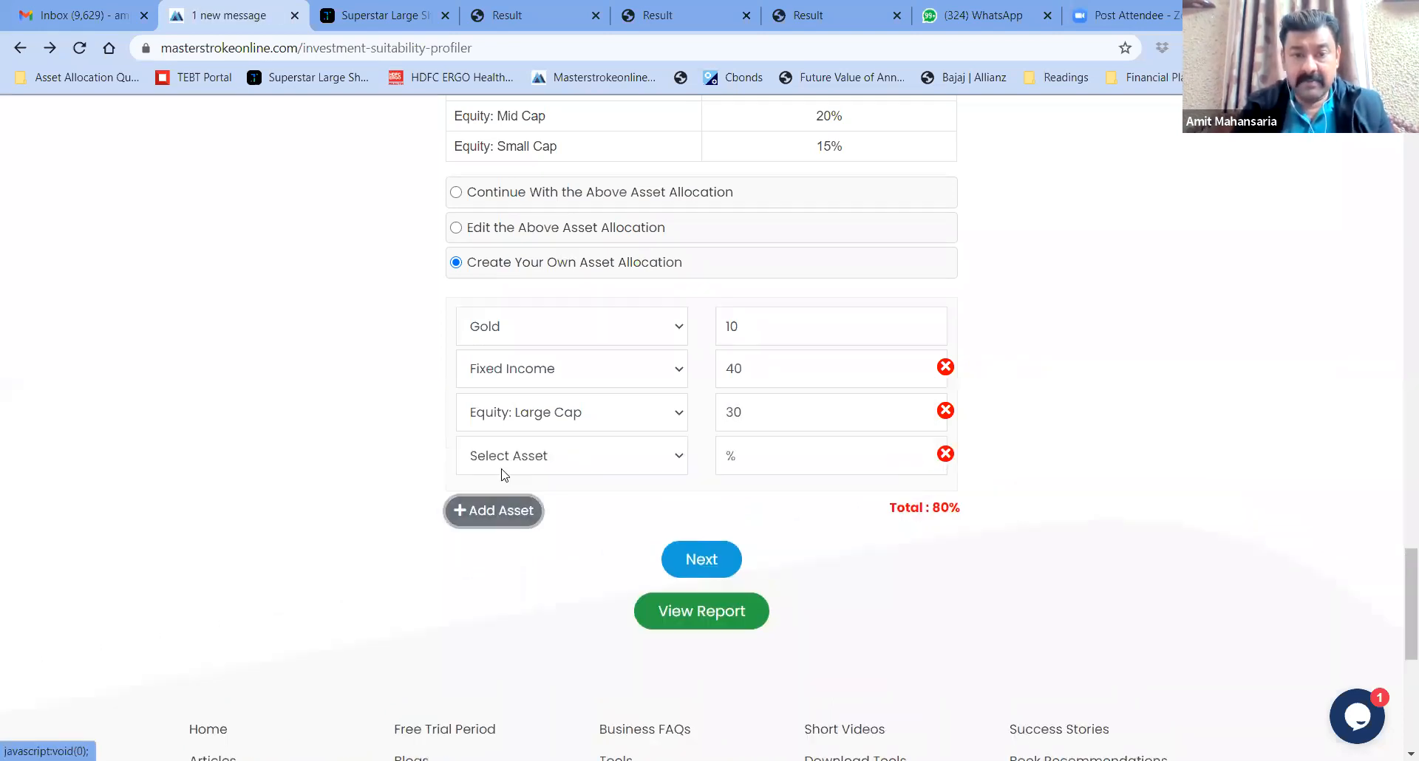
Set the fourth asset to Equity: Mid Cap at 10%
click(661, 462)
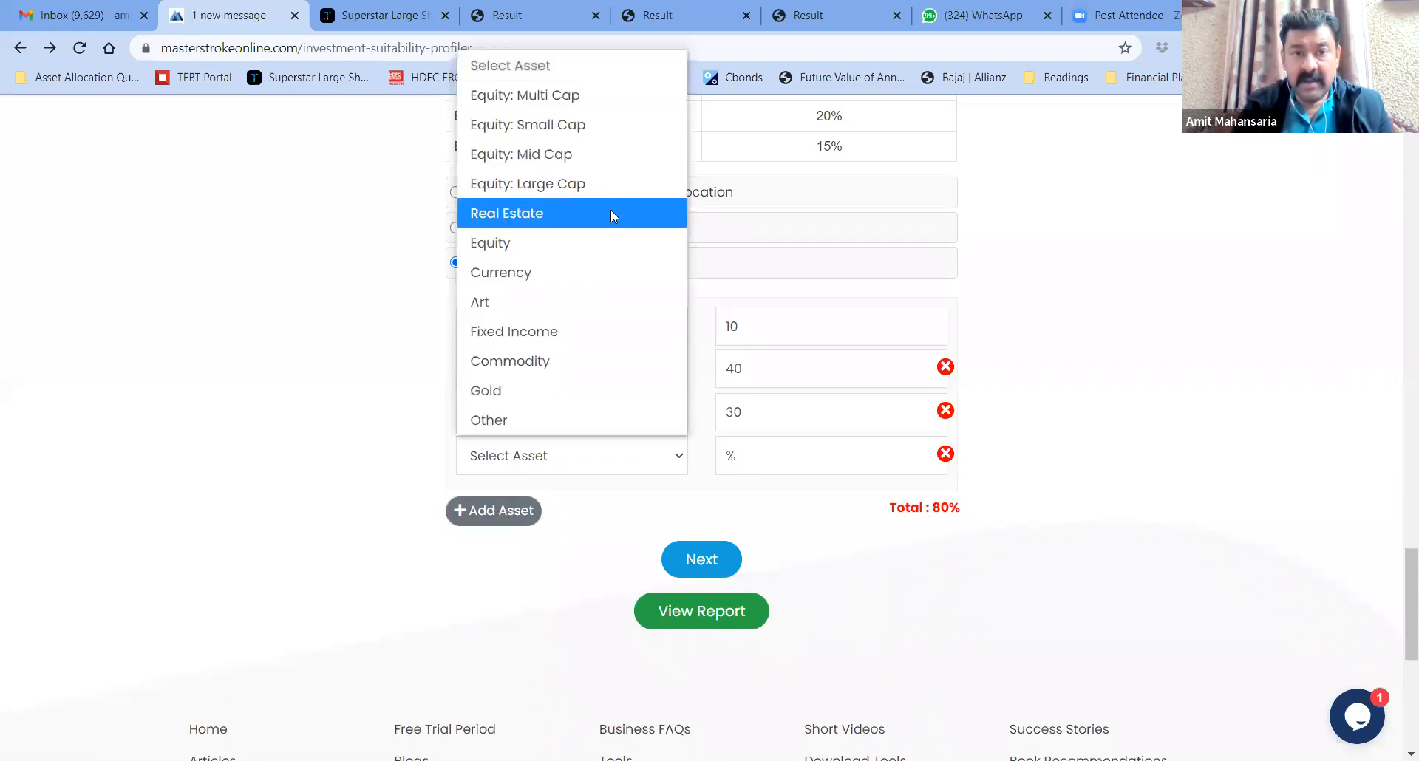
click(587, 153)
click(763, 457)
text(10)
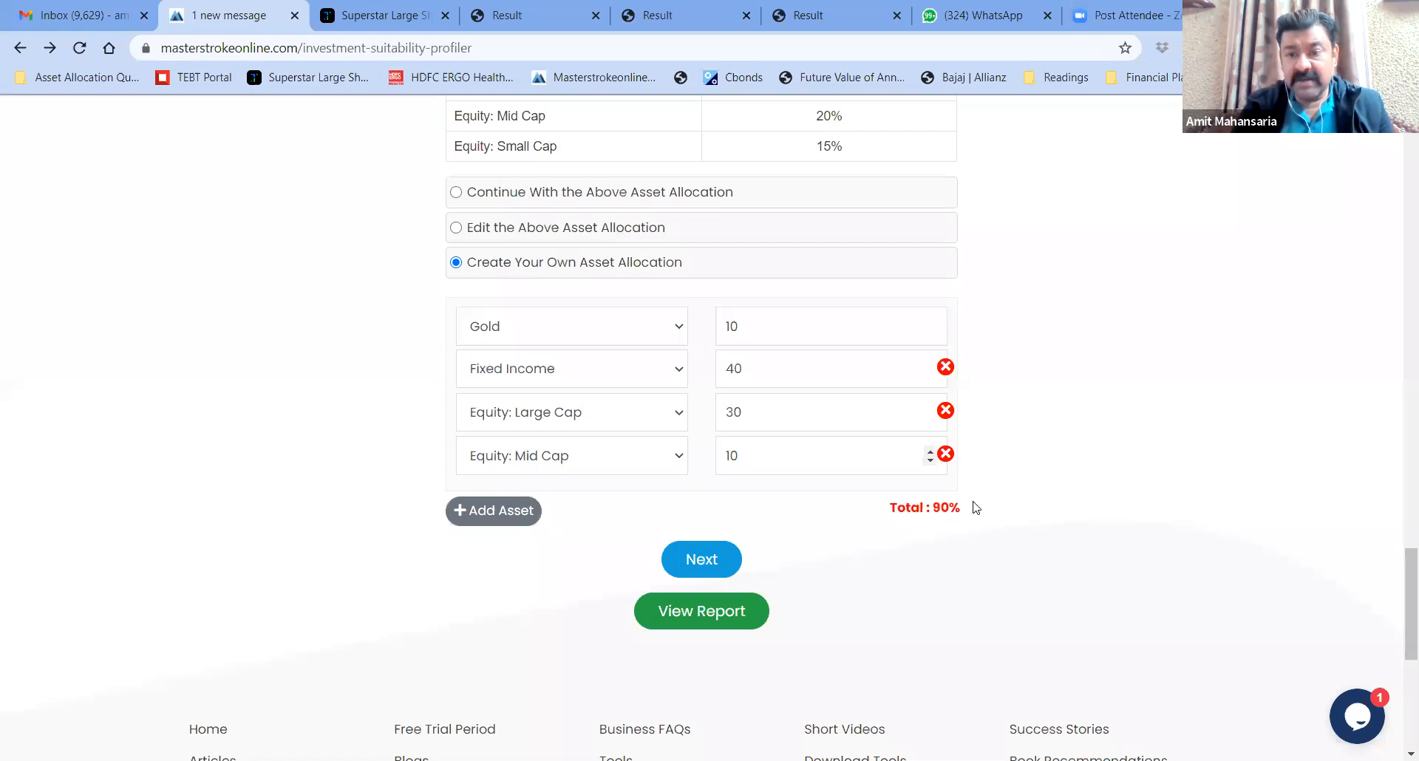
Add an Other asset named REIT at 10%, bringing the total to 100%
click(501, 510)
click(649, 501)
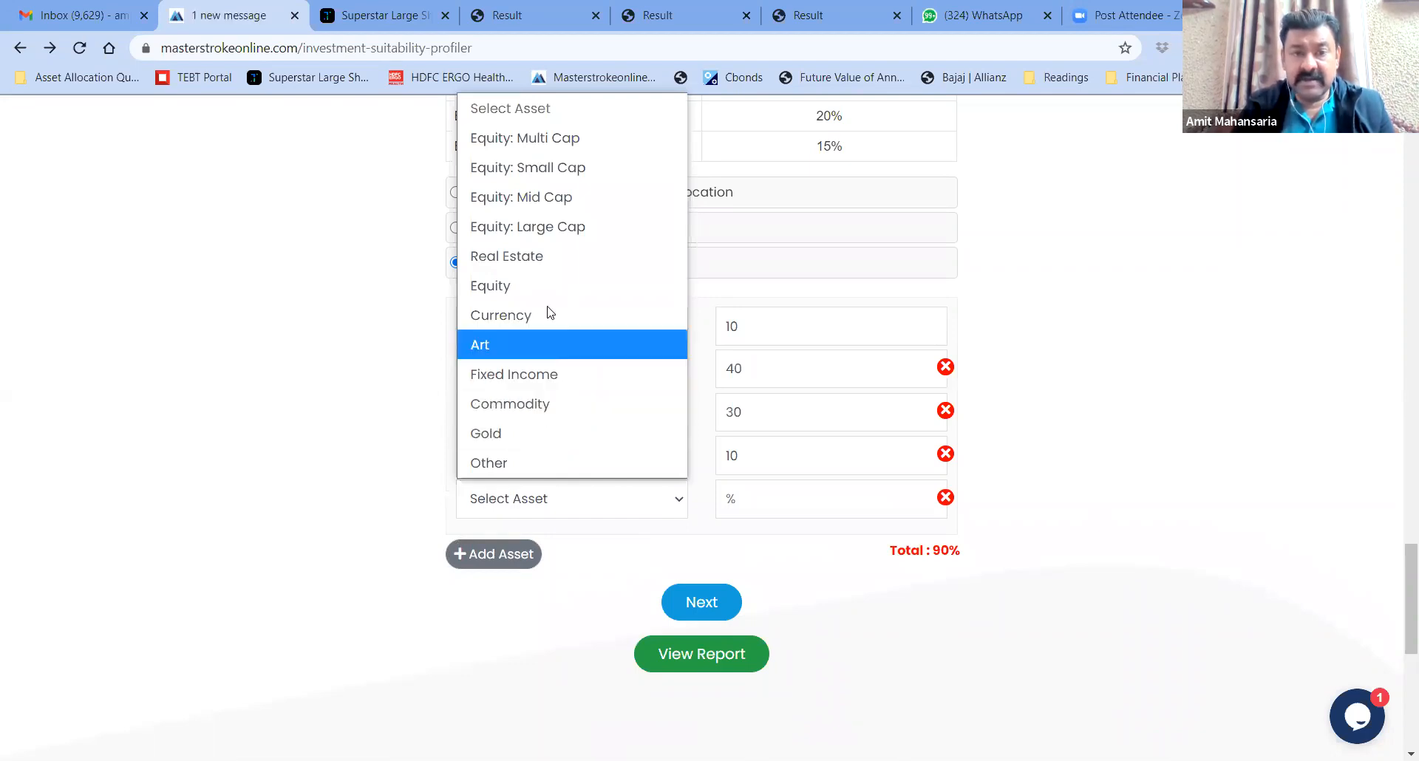
click(517, 461)
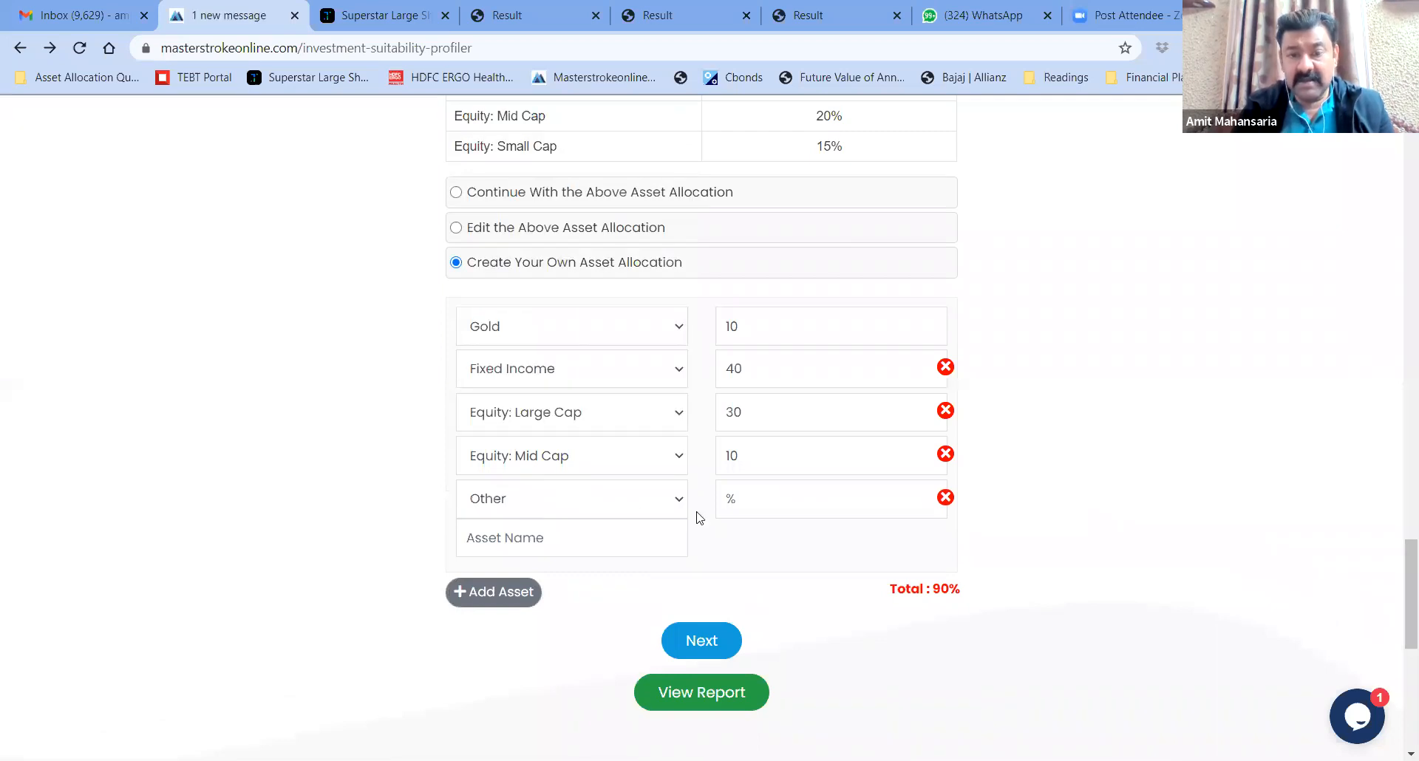
click(591, 540)
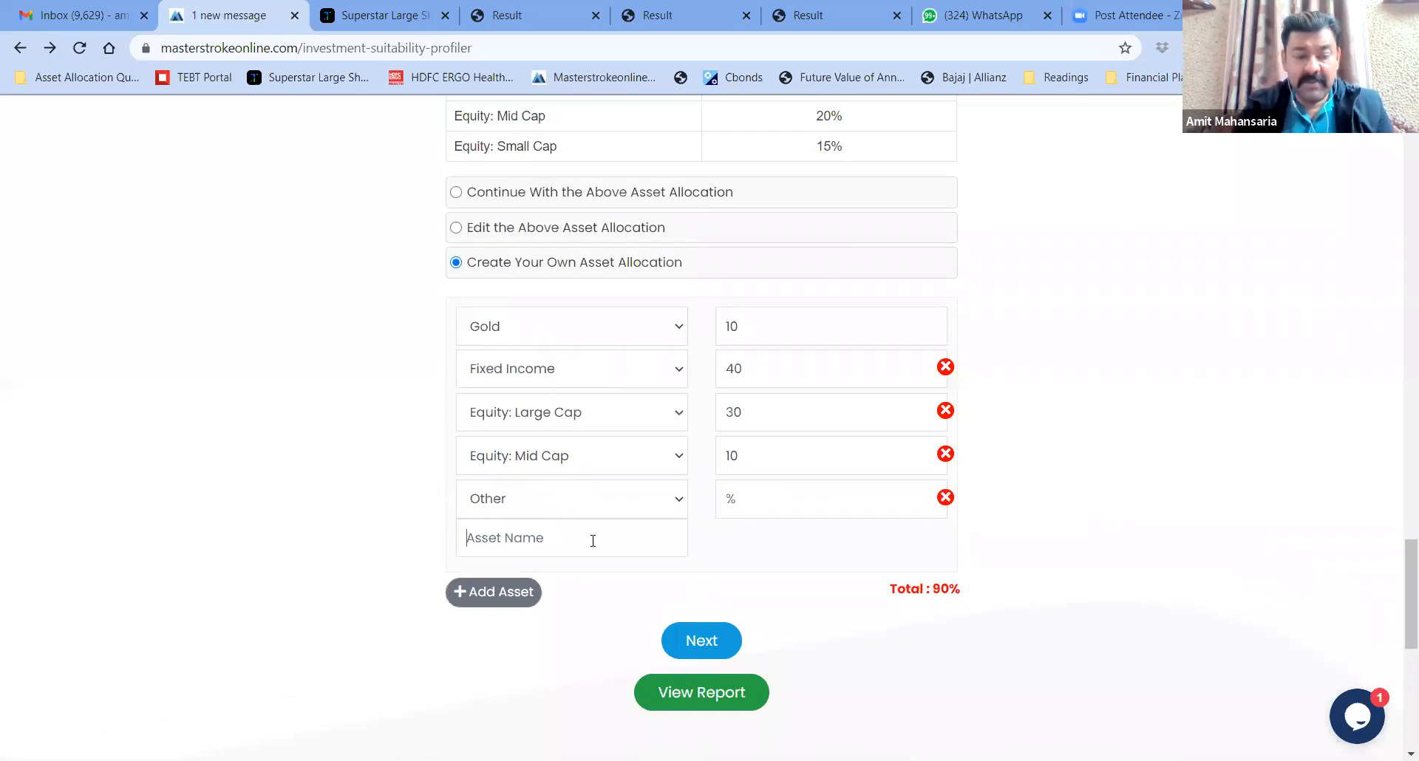
text(REIT)
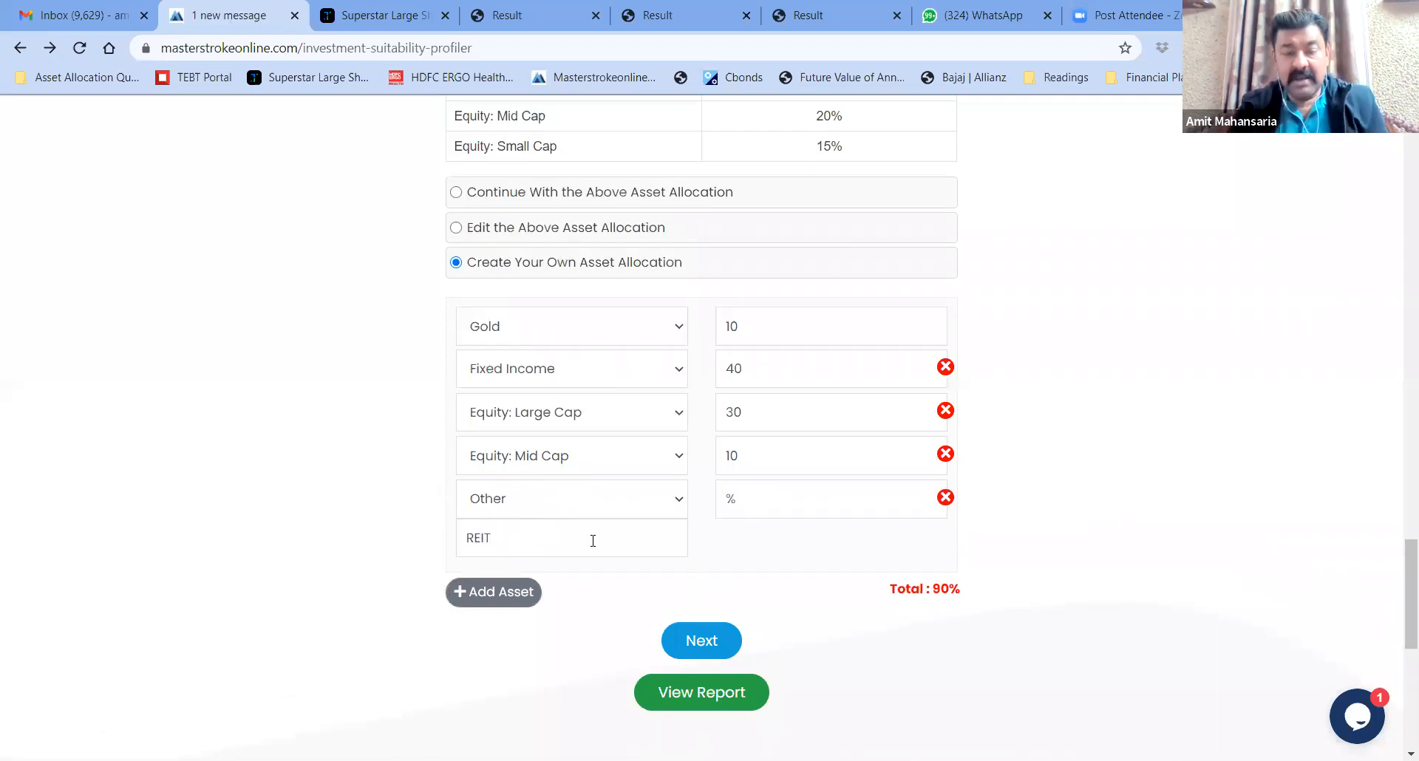
click(760, 503)
text(10)
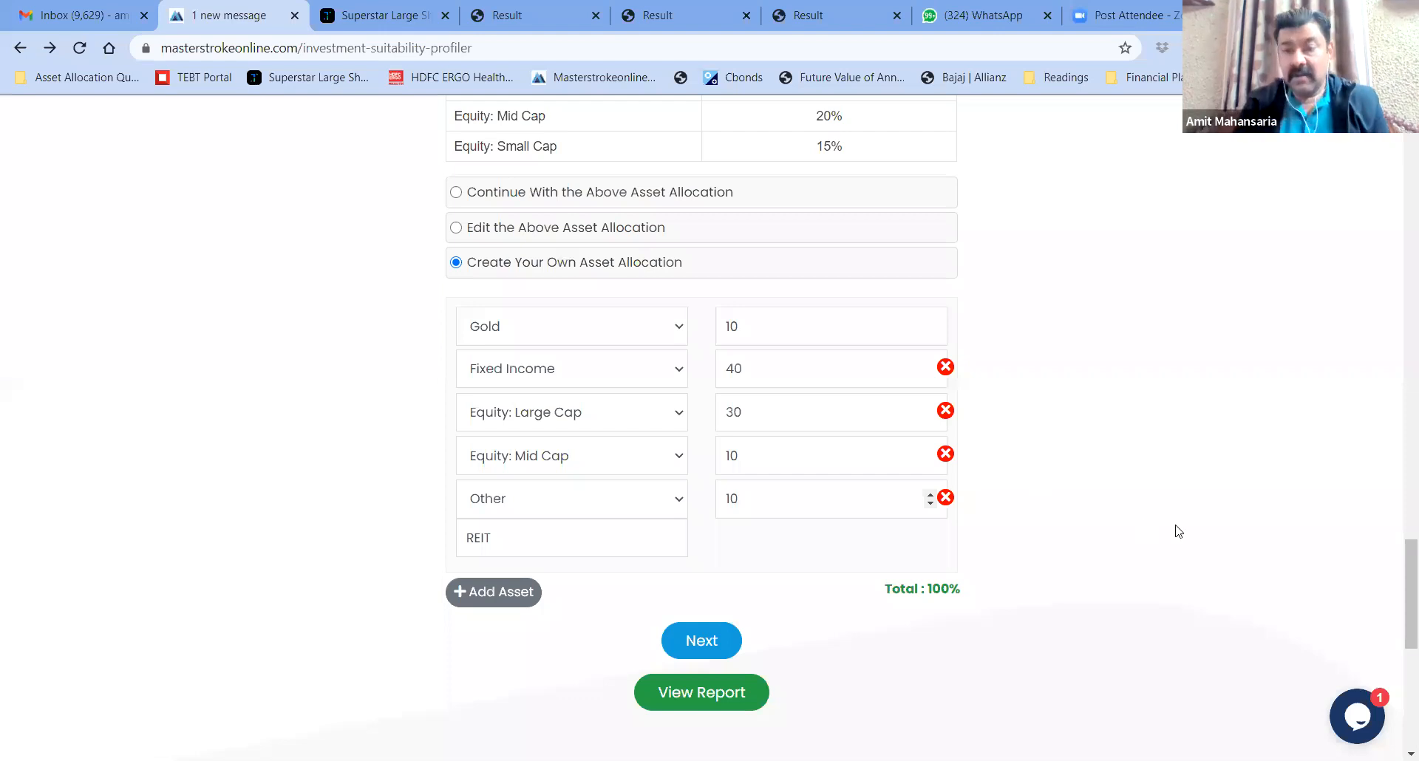
scroll(1401, 562, down, 2)
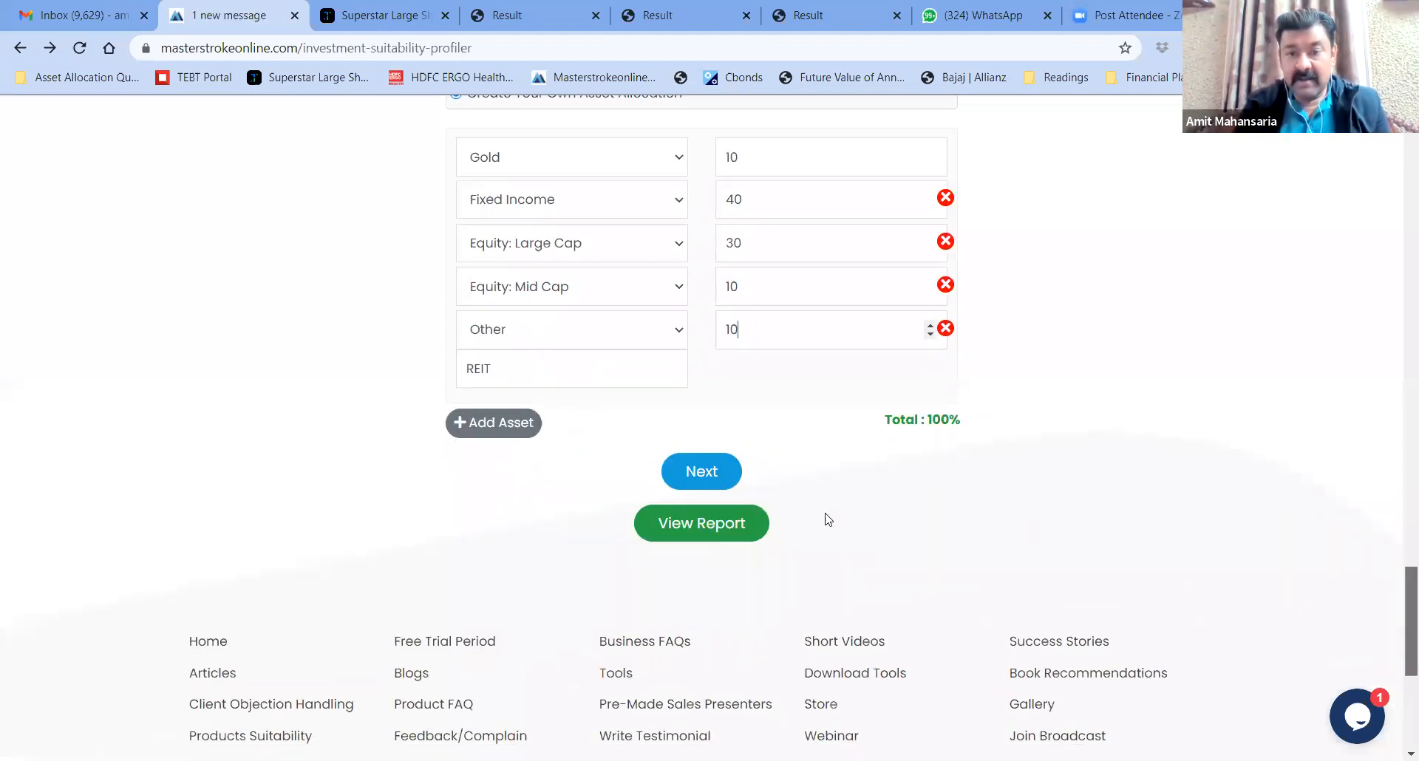
Save the 100% custom allocation and review the locked rows
click(701, 473)
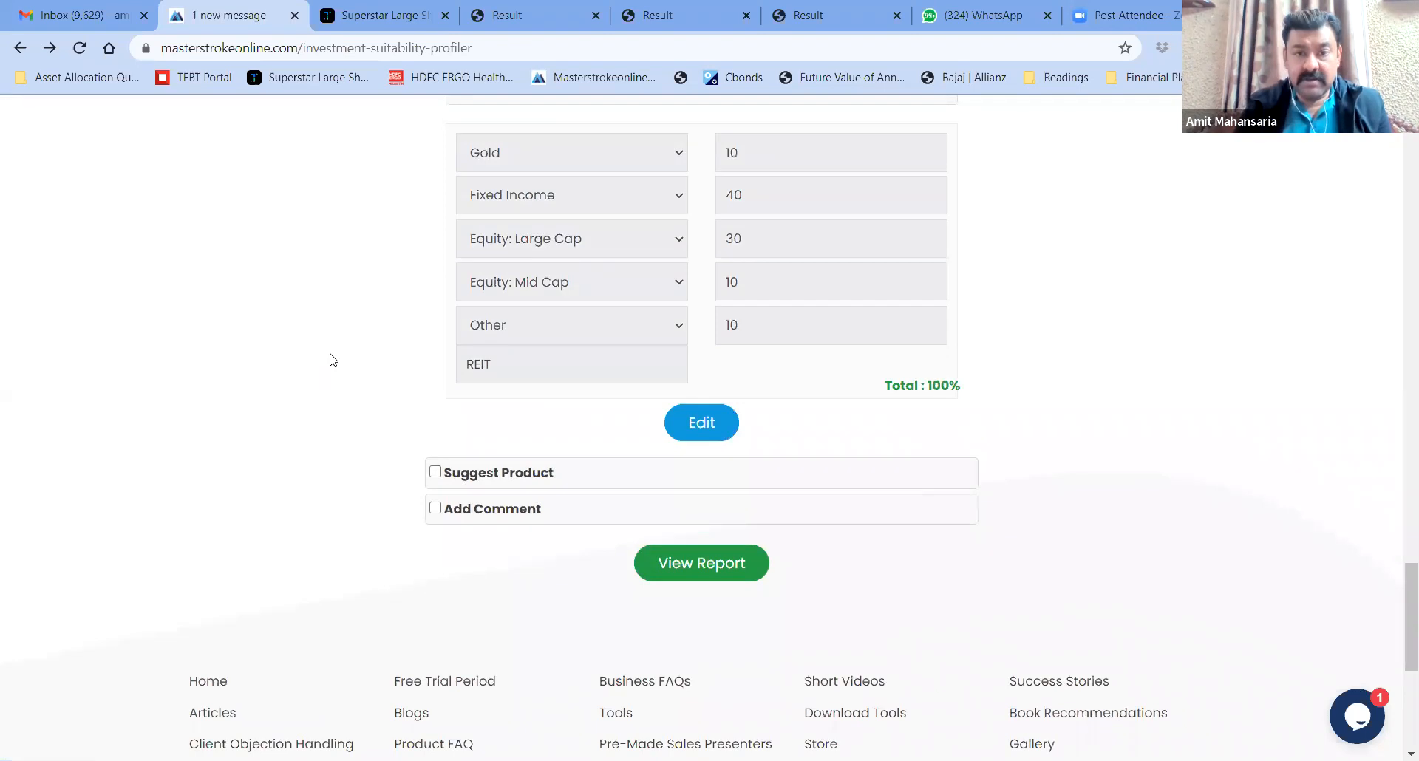
scroll(330, 360, up, 1)
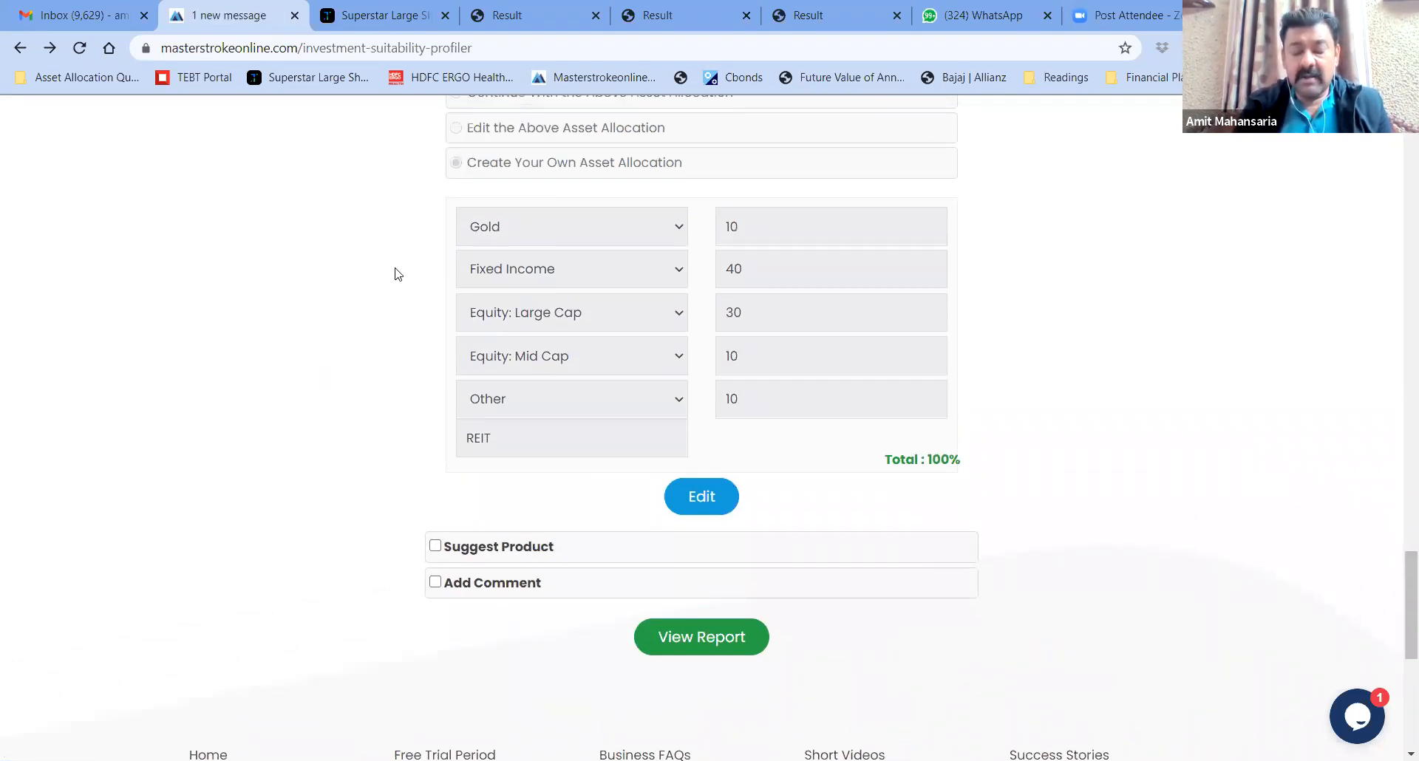
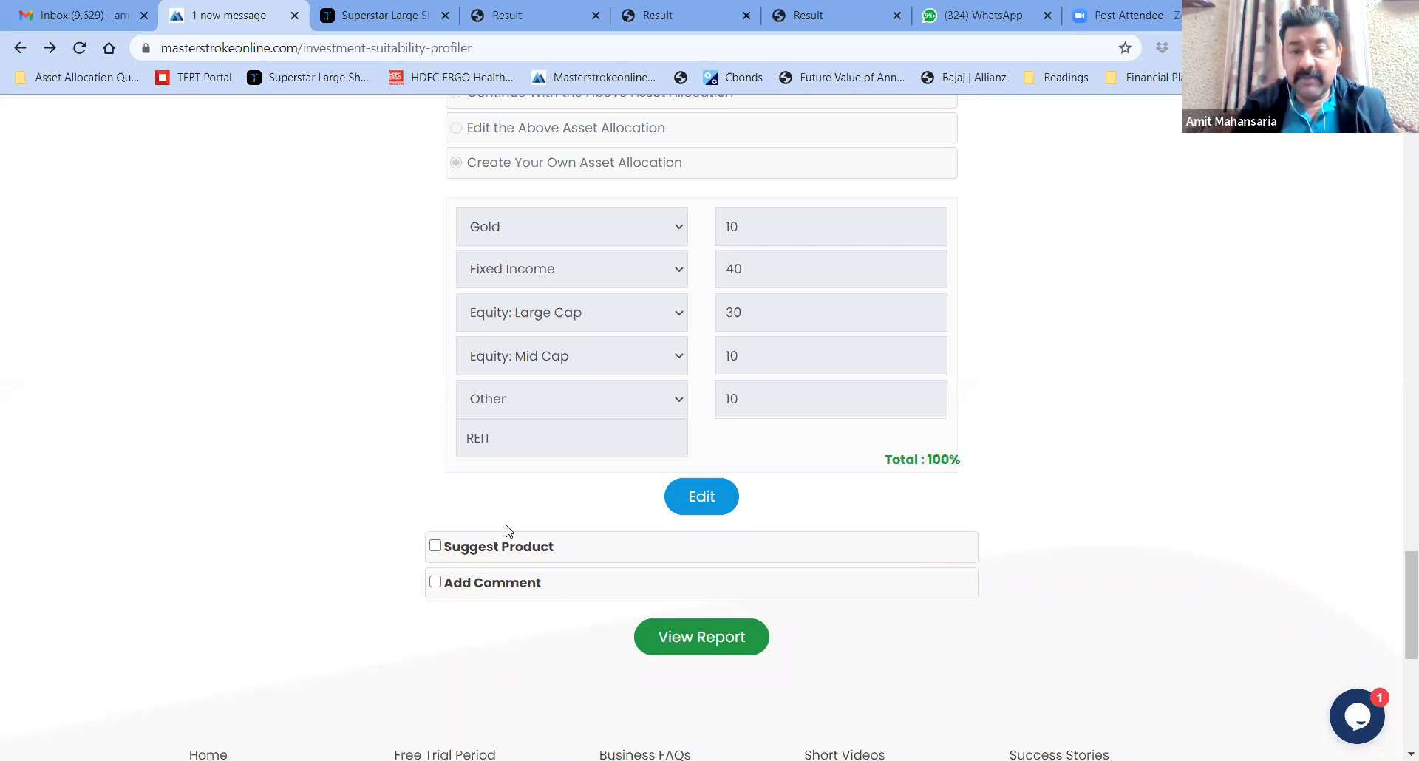
Turn on the Suggest Product option for the plan
click(435, 547)
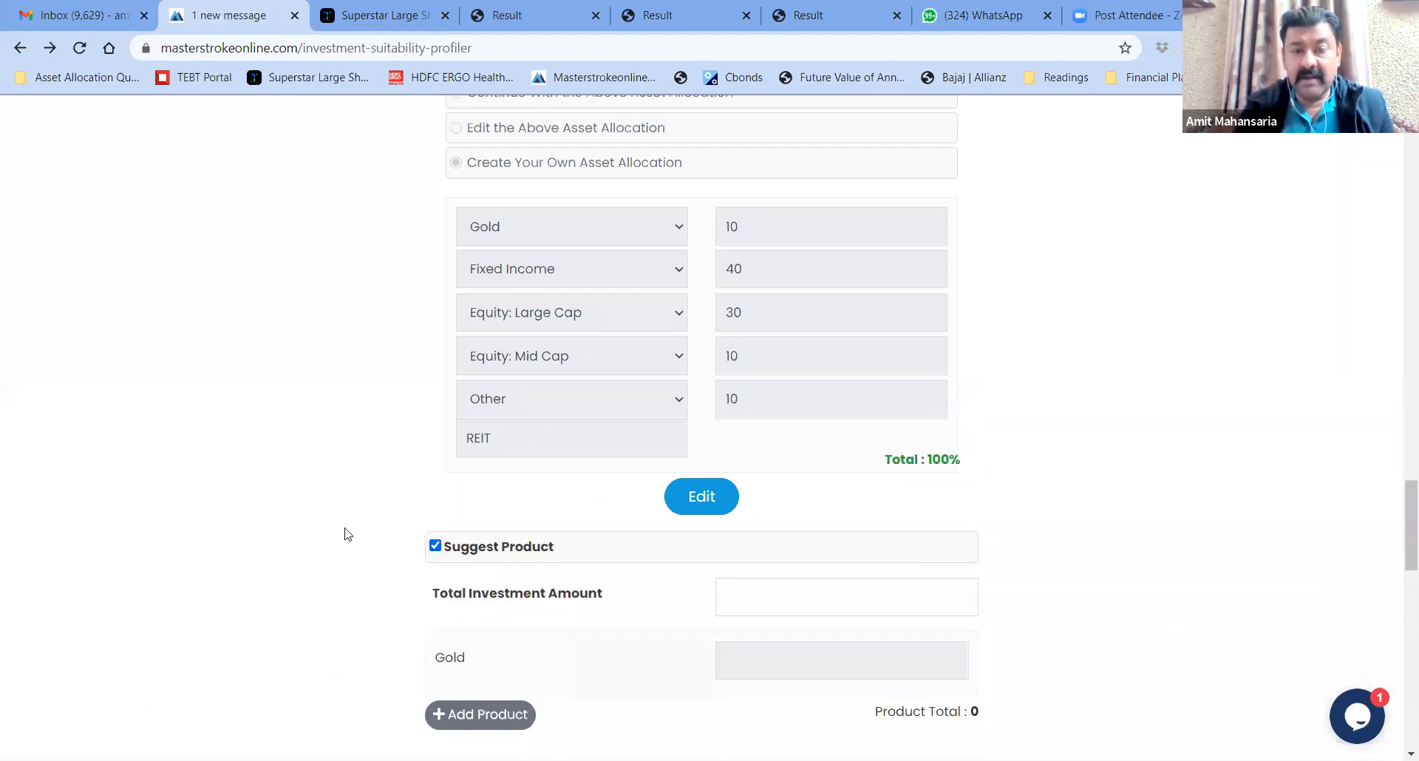
scroll(347, 534, down, 4)
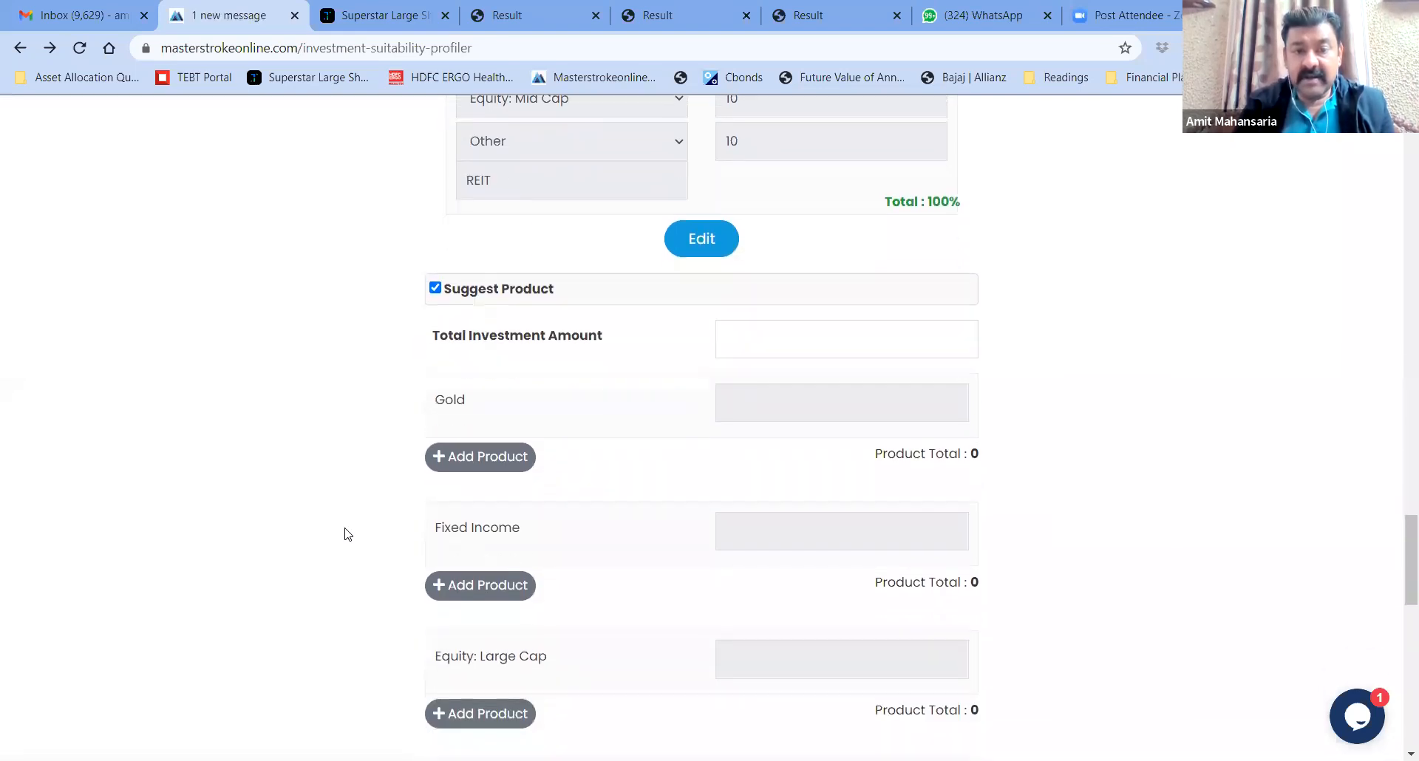
scroll(347, 535, down, 1)
Enter a total investment of 5000000 and review its per-asset split, e.g. Fixed Income 2000000
click(803, 303)
text(5000000)
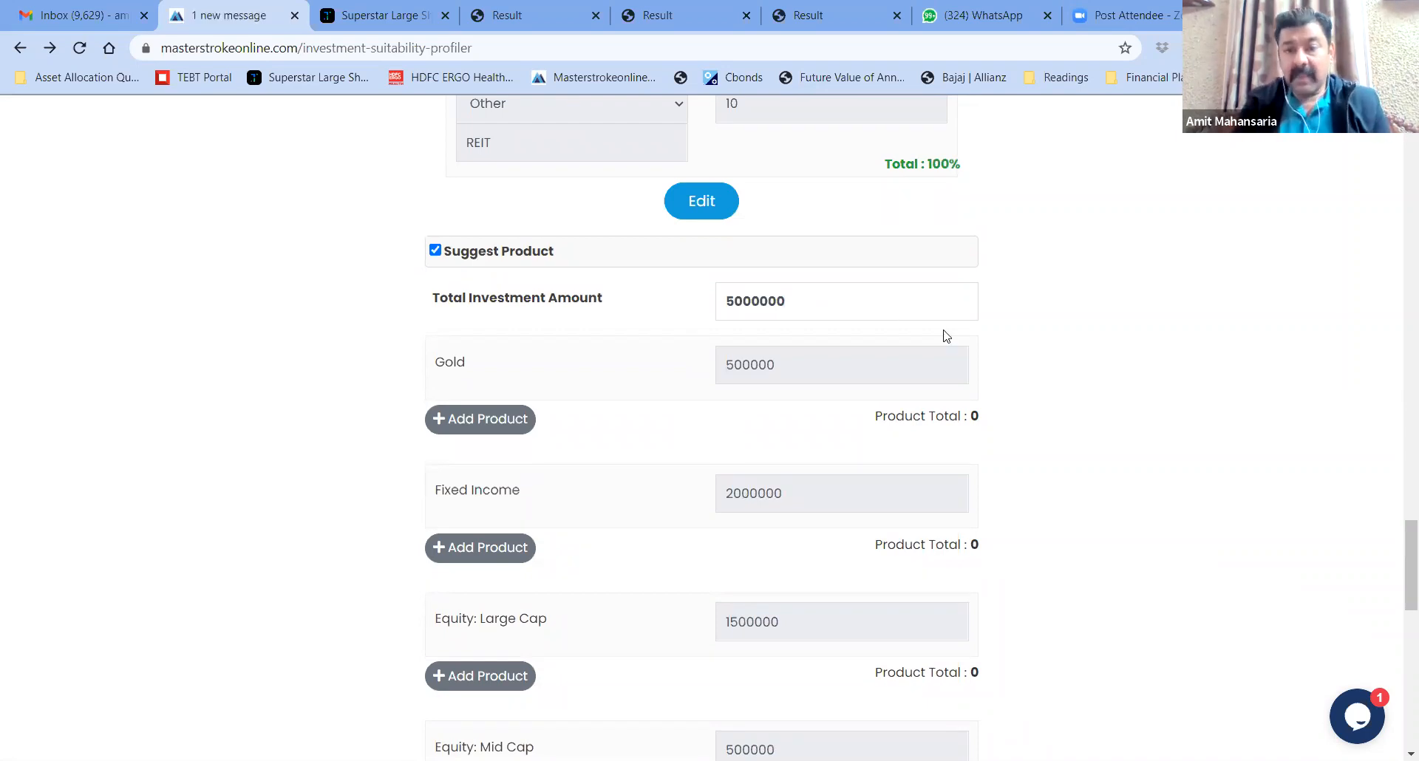
scroll(1394, 536, up, 6)
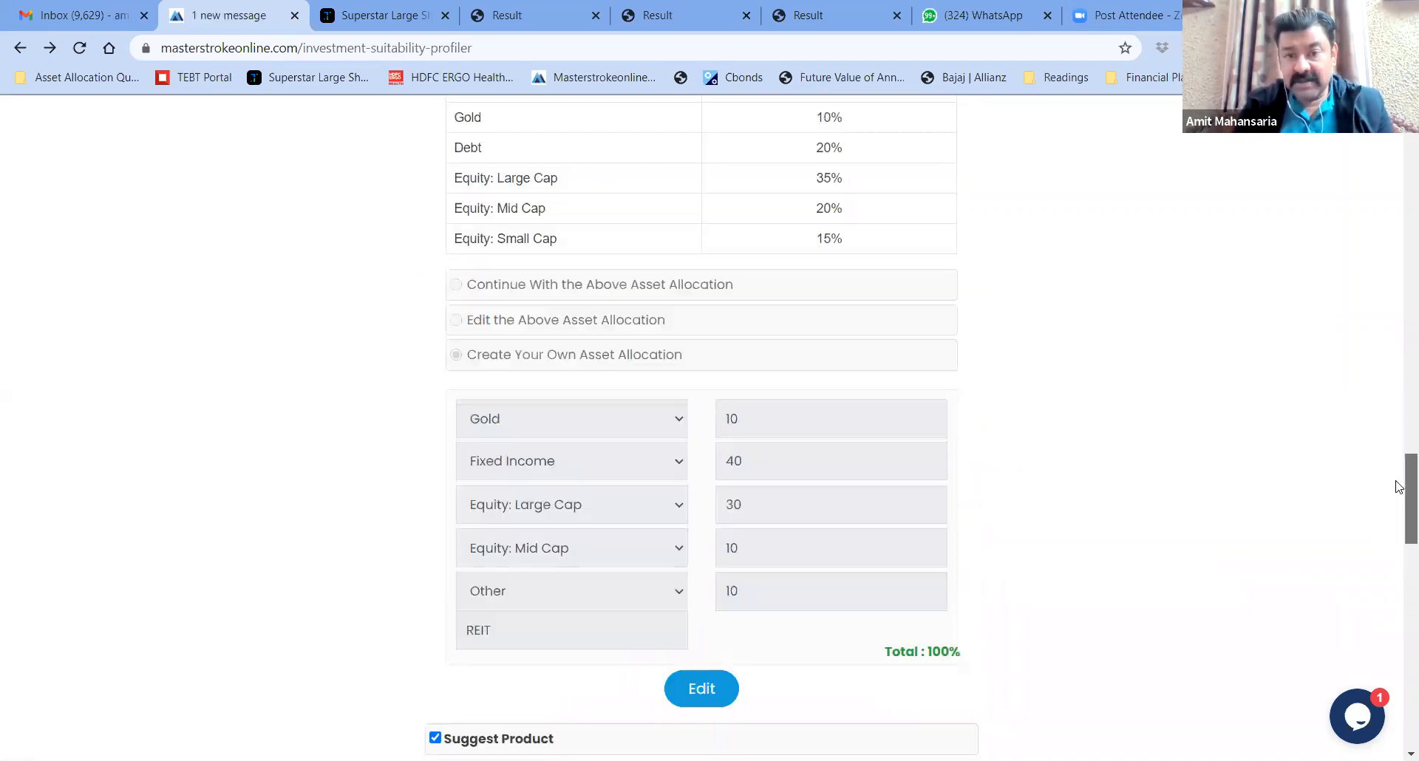
scroll(1397, 525, down, 3)
scroll(1397, 521, down, 2)
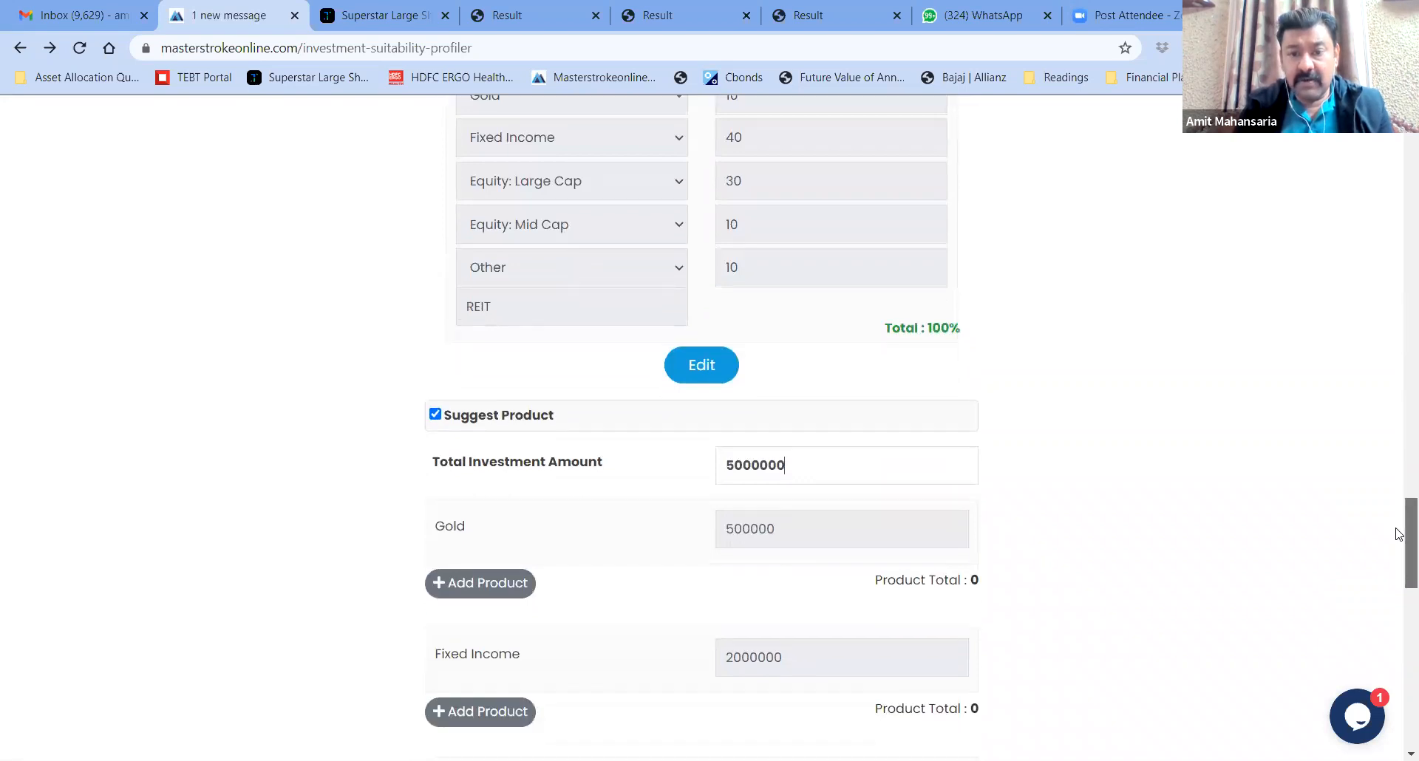
scroll(1399, 503, up, 3)
scroll(1399, 499, down, 3)
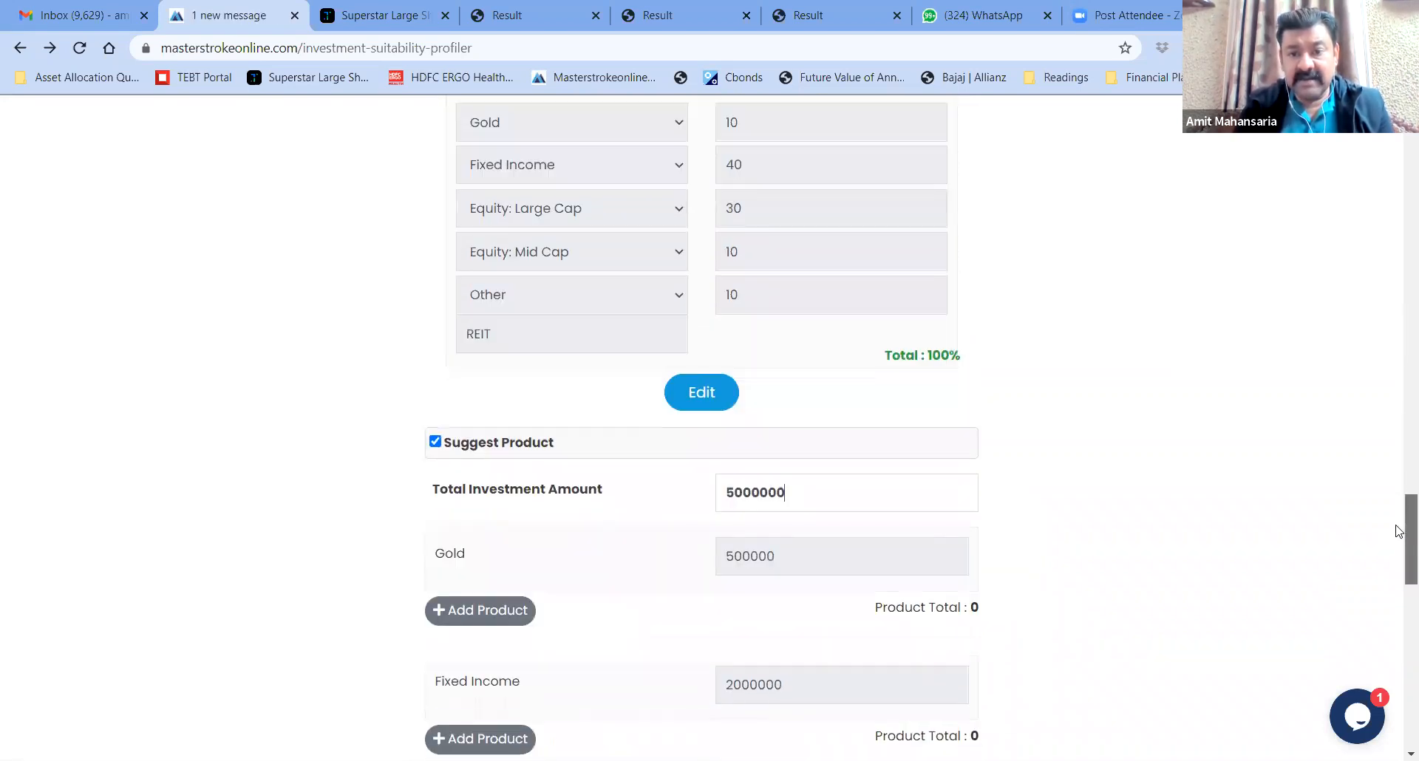
scroll(1399, 501, up, 1)
scroll(1399, 500, up, 1)
scroll(1399, 500, down, 5)
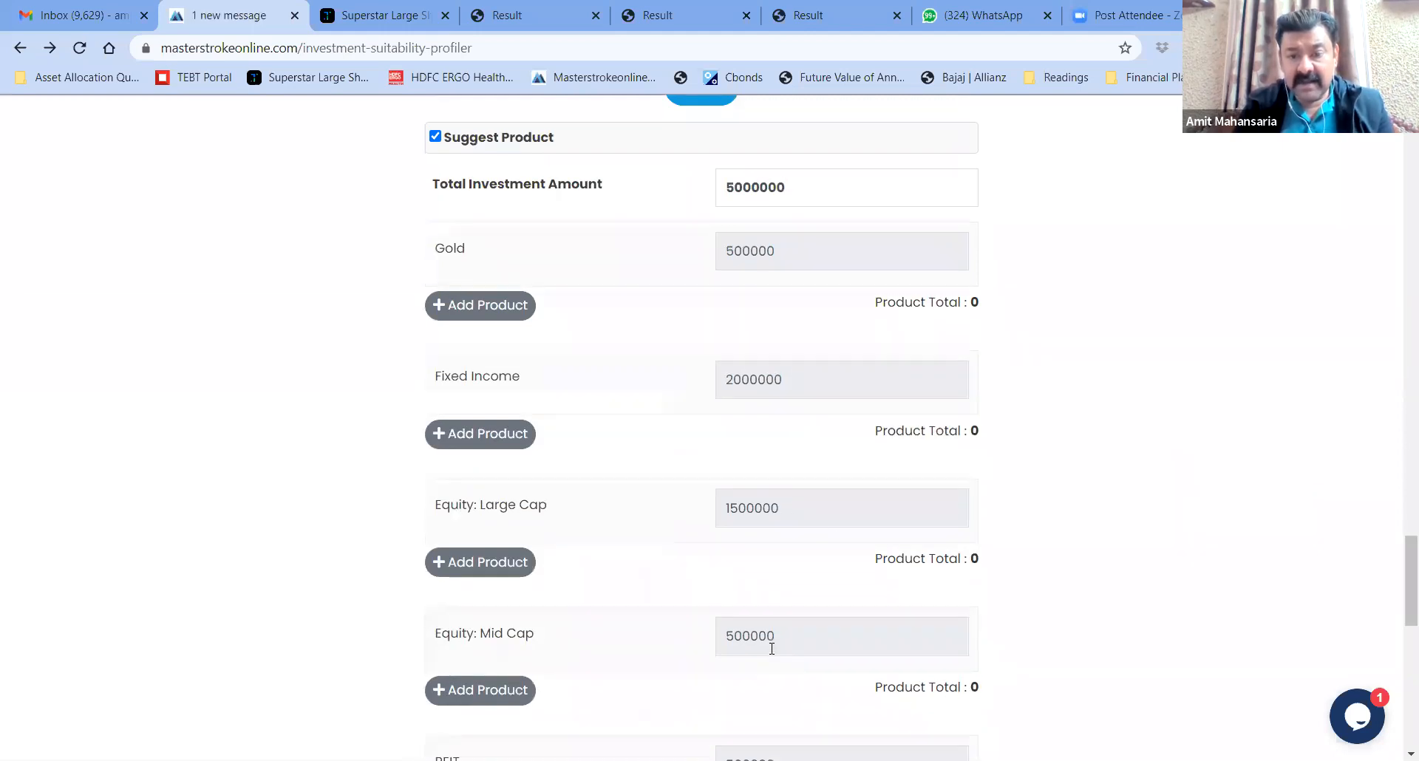
scroll(1400, 584, down, 1)
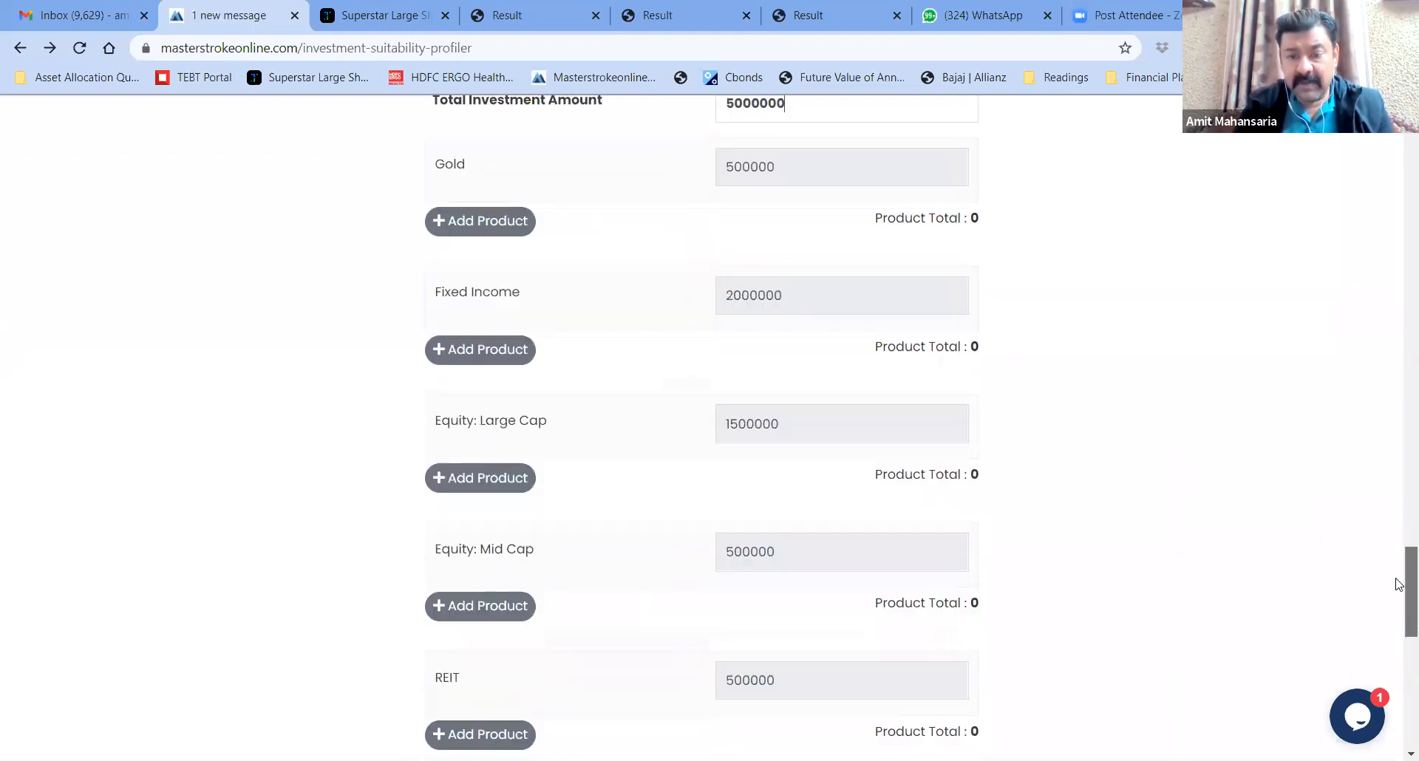
scroll(1399, 584, down, 1)
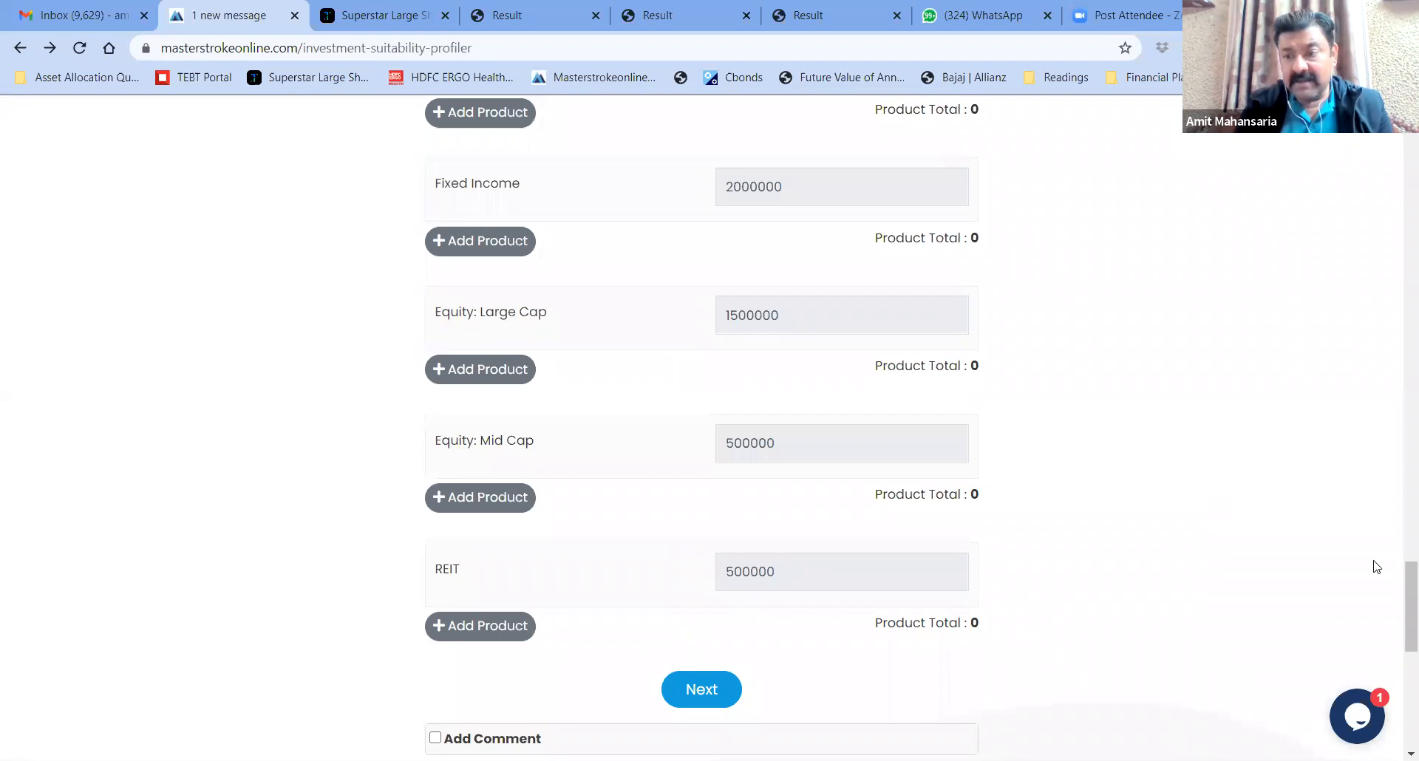
mouse_move(1400, 580)
mouse_down()
mouse_move(1403, 539)
mouse_move(1400, 577)
mouse_up()
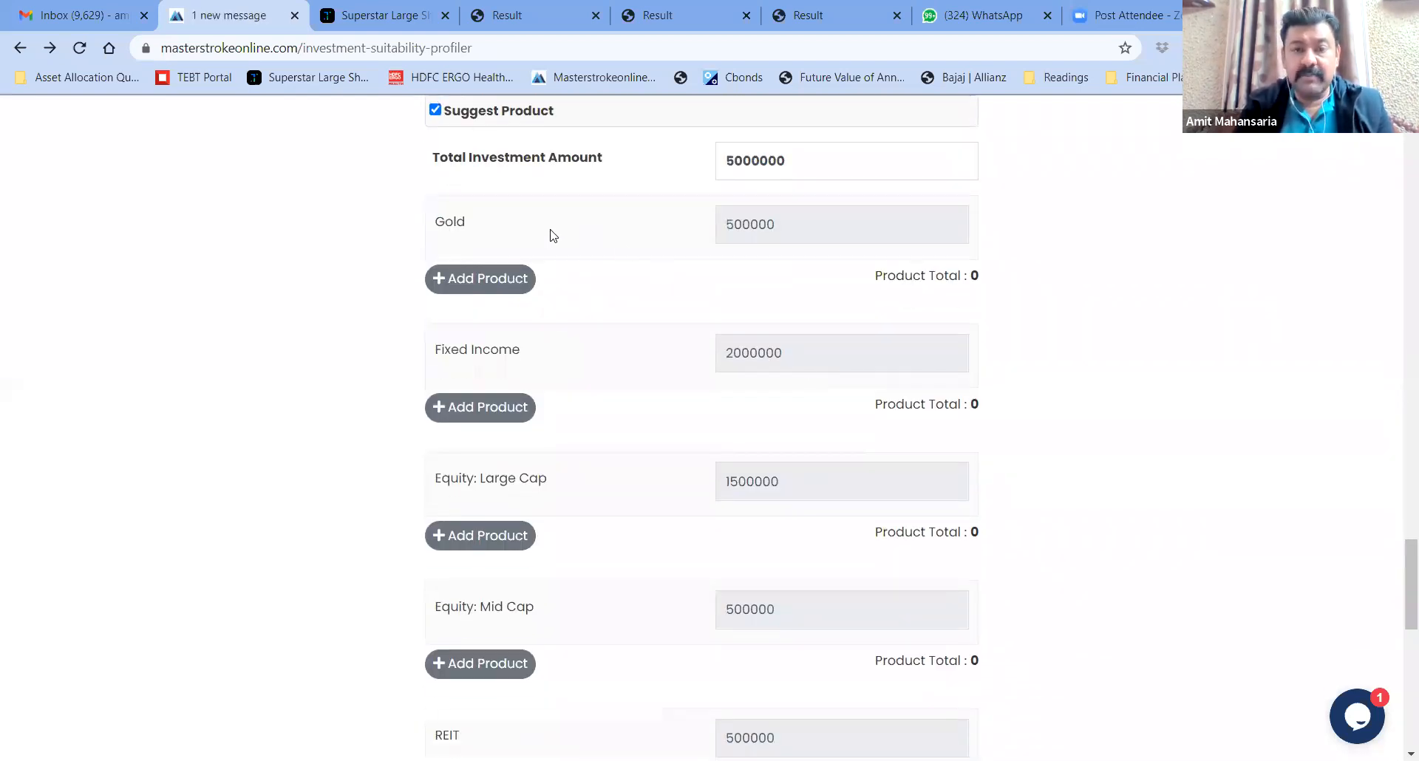
Add Sovereign Gold Bond under Gold with 300000
click(484, 282)
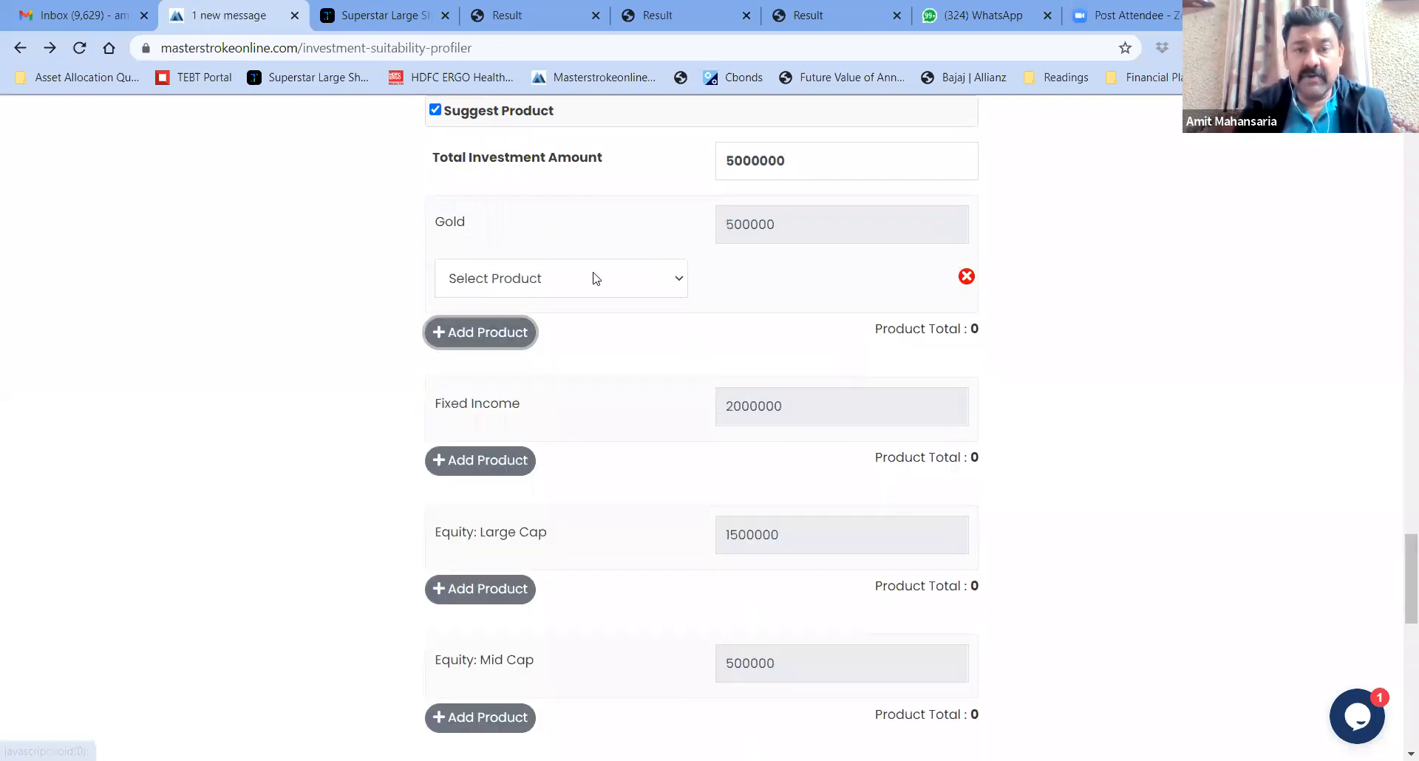
click(663, 287)
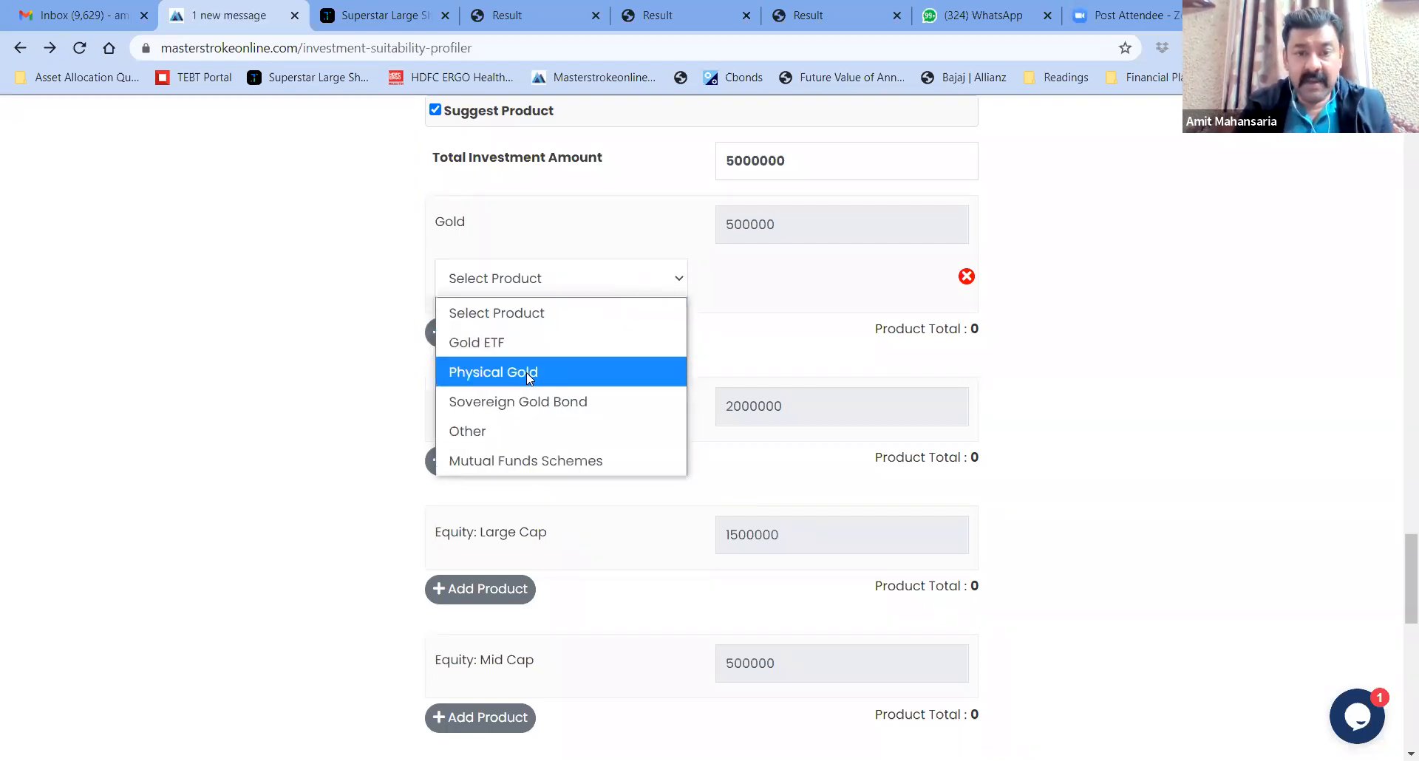
click(522, 402)
text(300000)
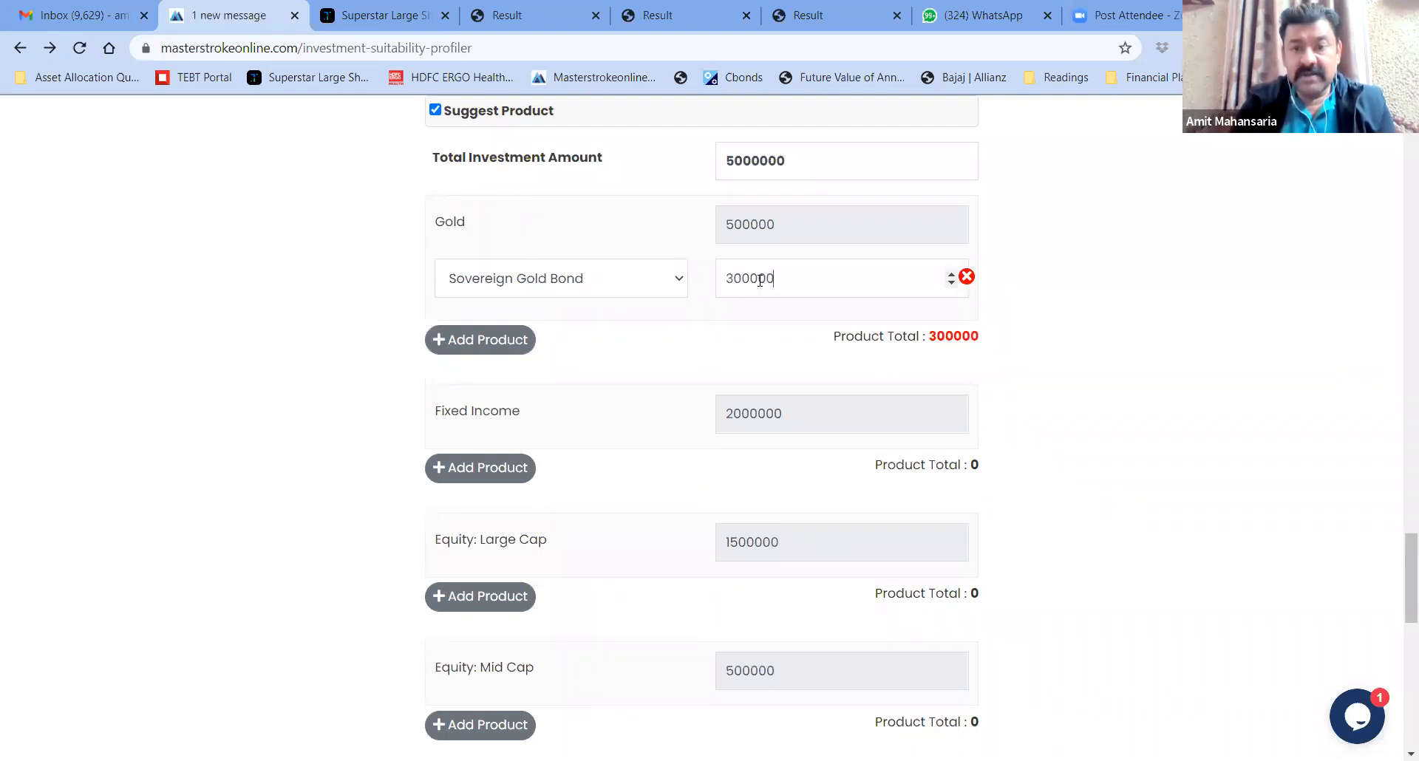
Add the mutual fund scheme Aditya Birla SL Gold Fund(G) under Gold with 200000
click(498, 339)
click(537, 344)
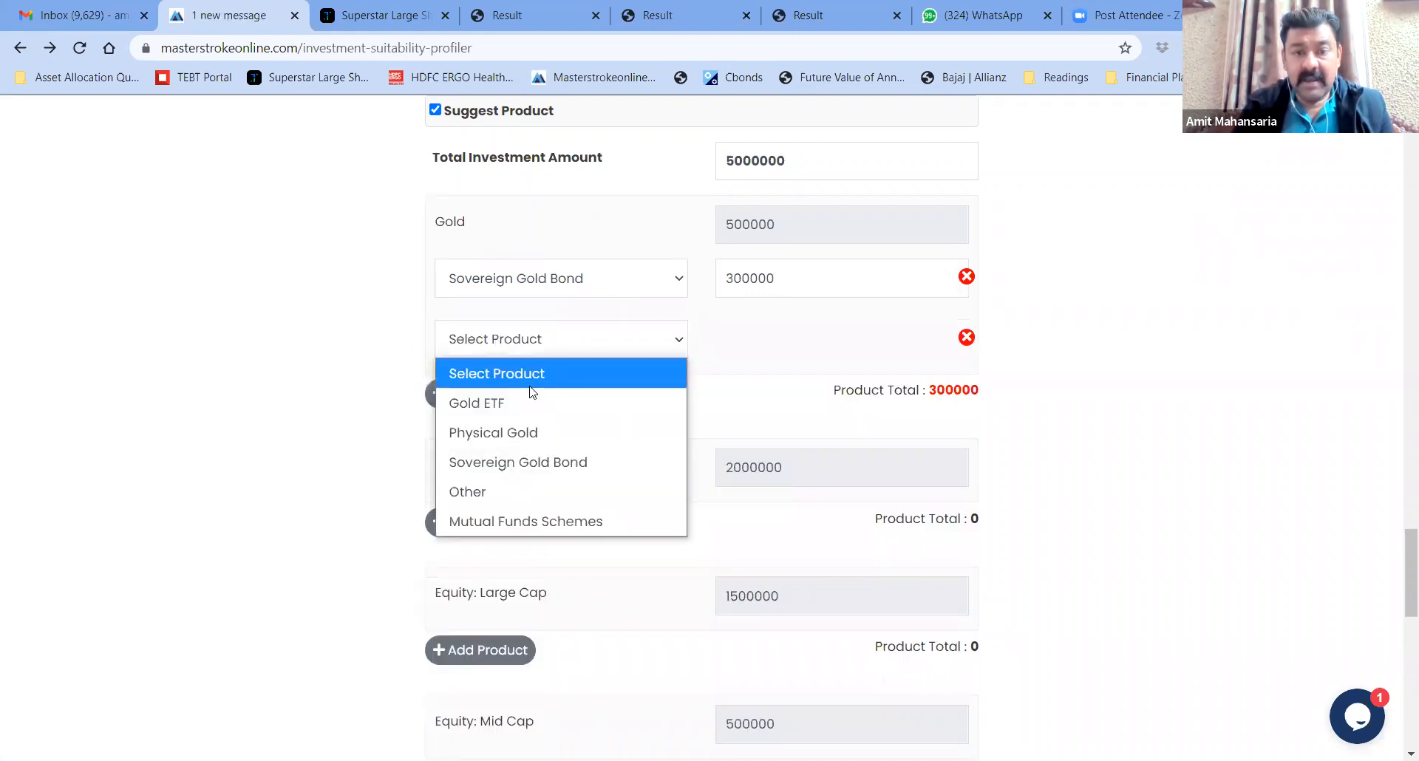
click(522, 525)
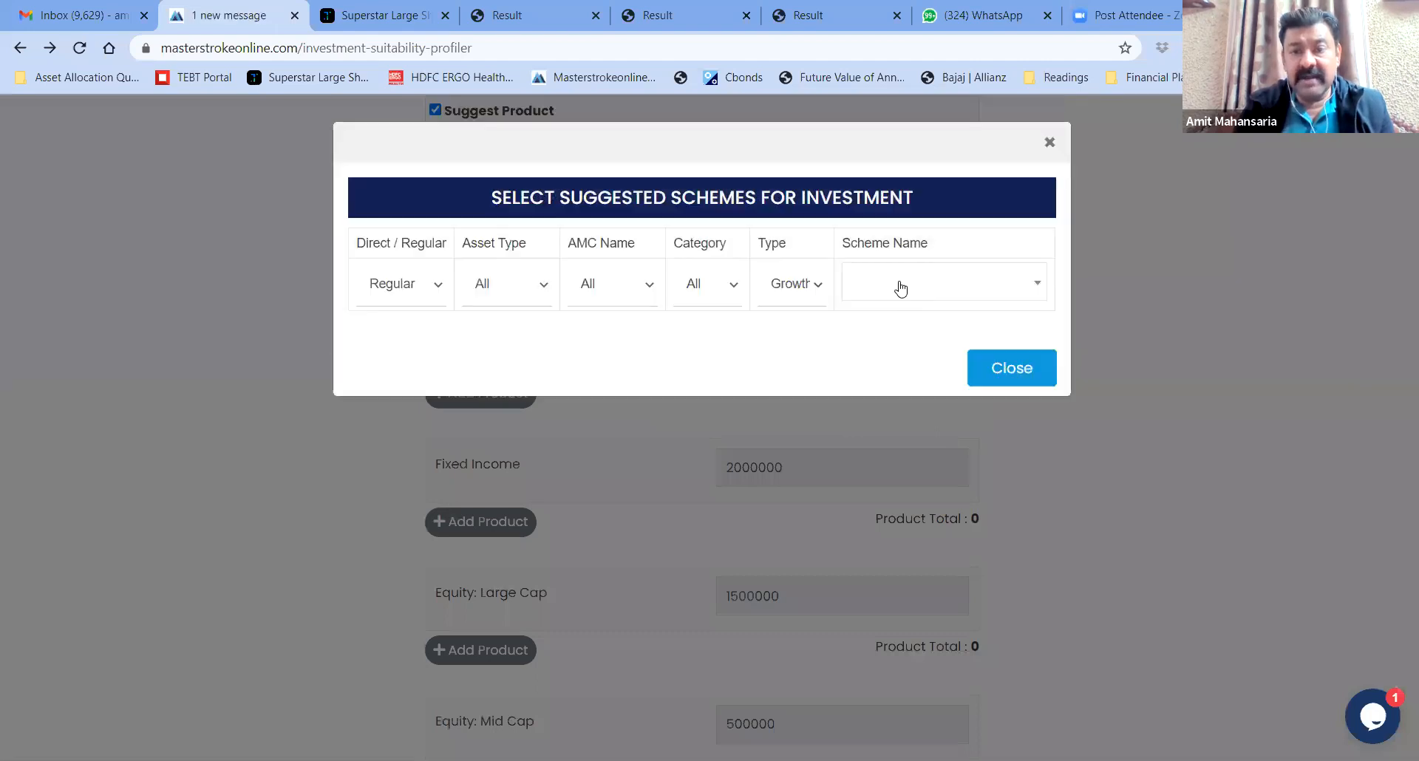
click(901, 288)
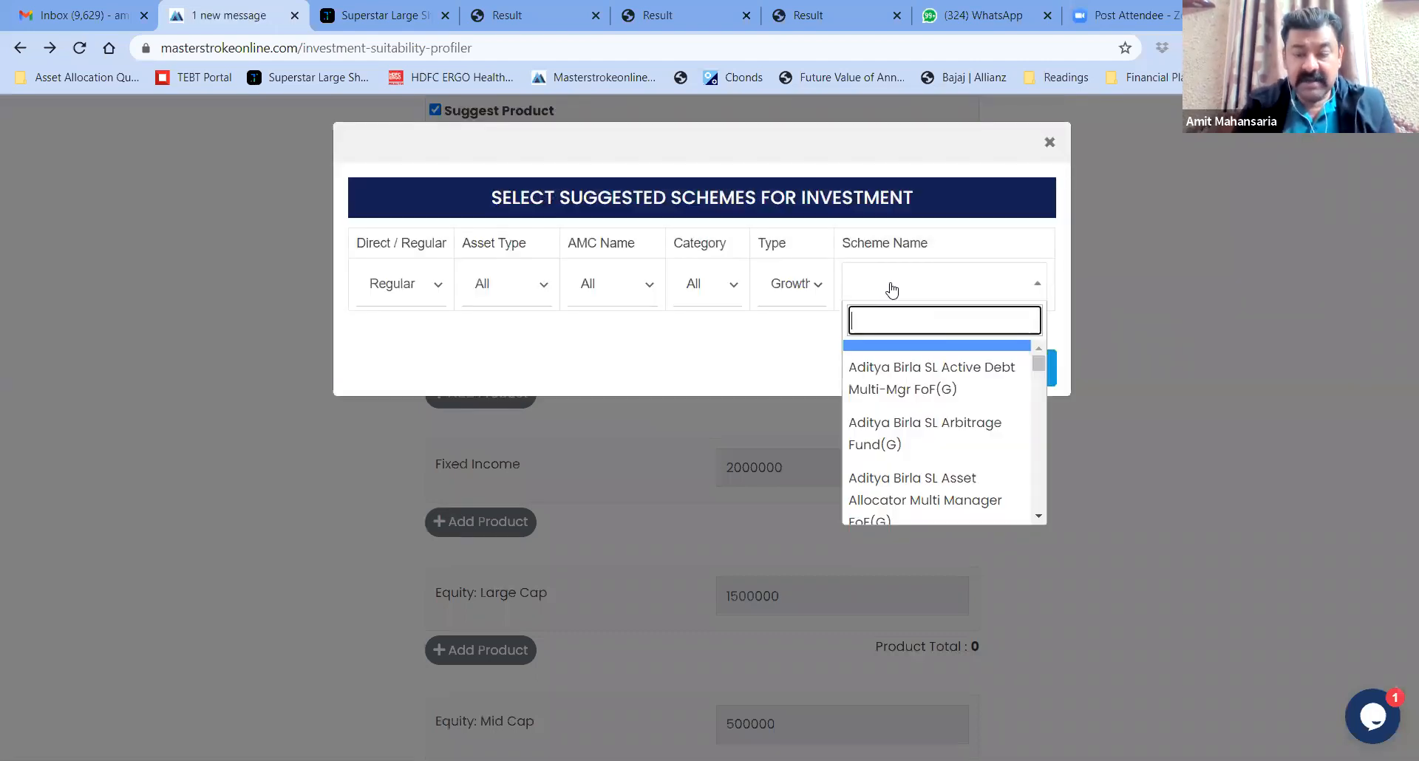
text(gold)
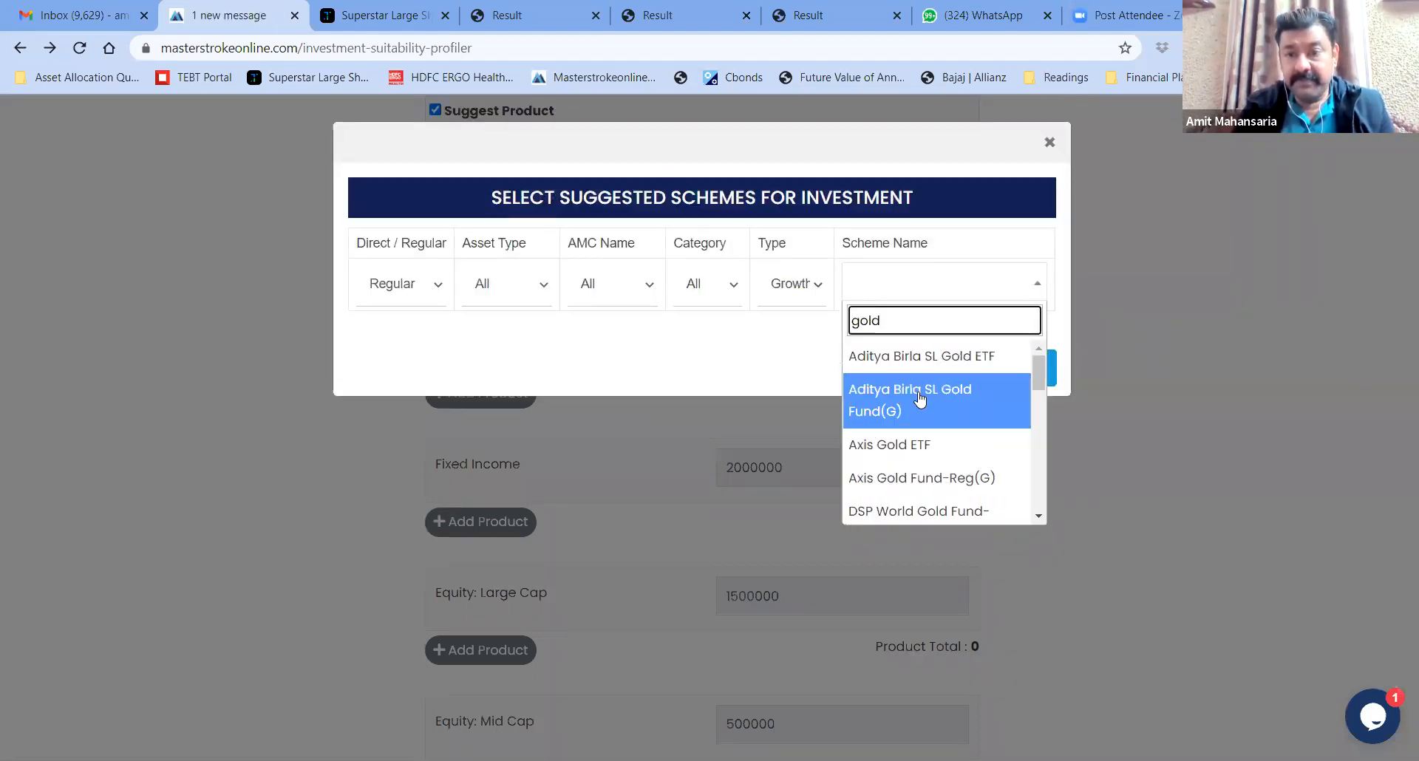
click(918, 392)
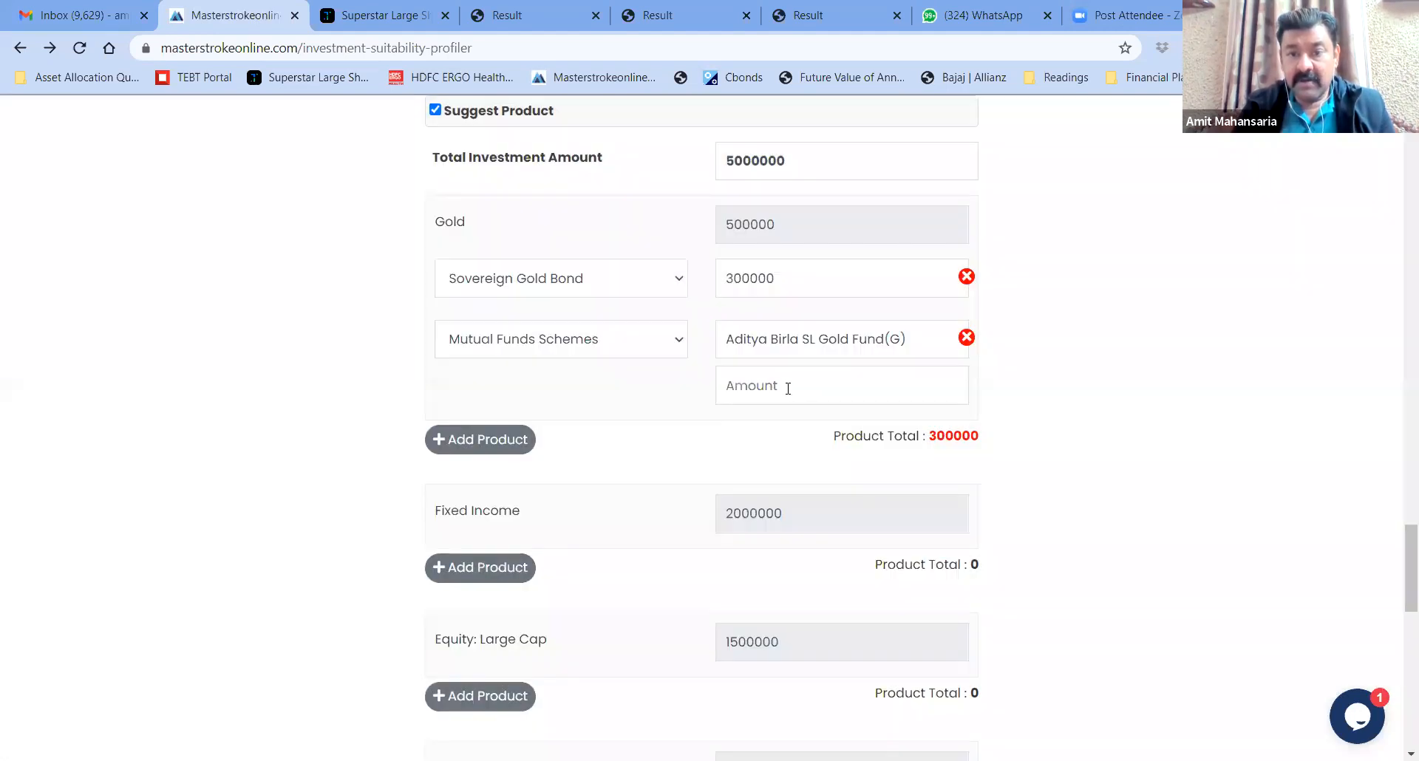
click(788, 389)
text(200000)
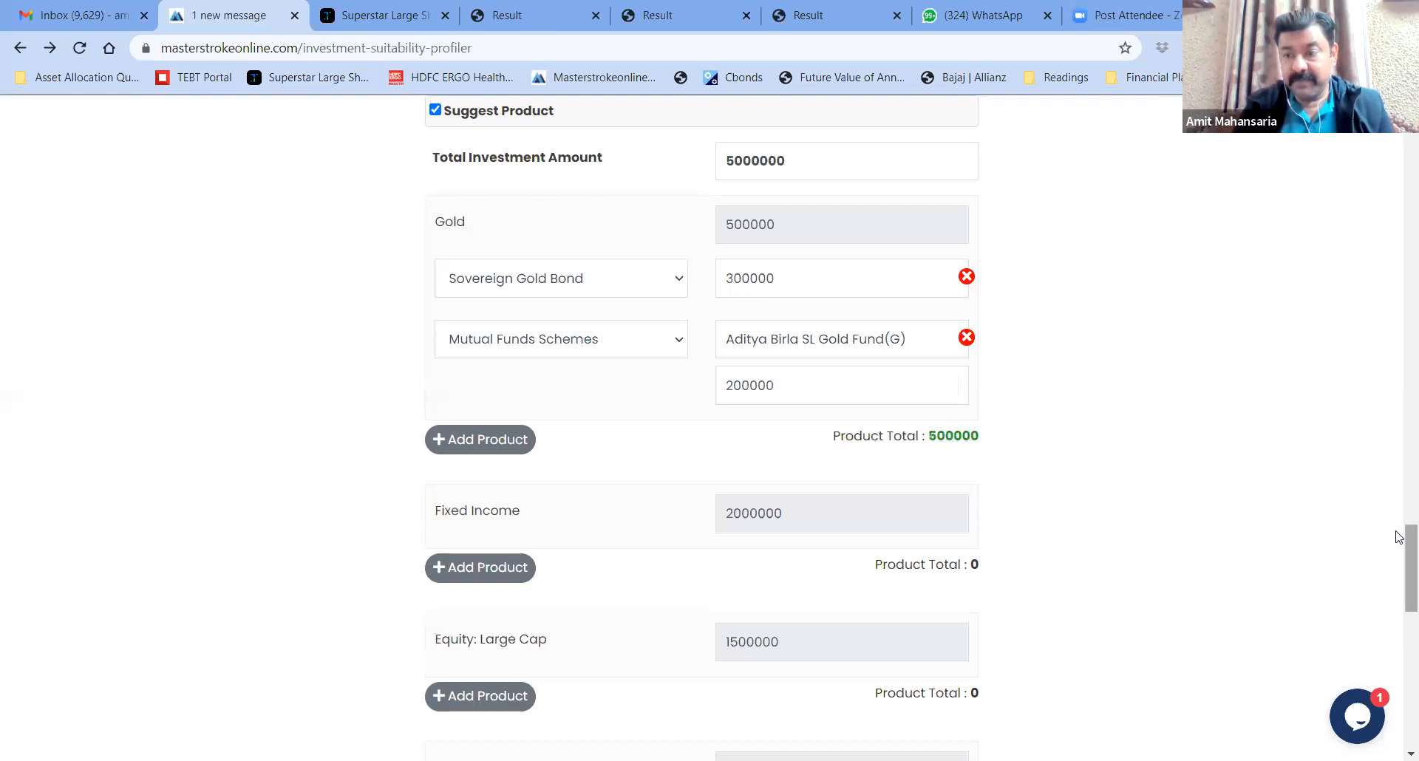
scroll(1400, 562, down, 1)
scroll(1400, 562, down, 2)
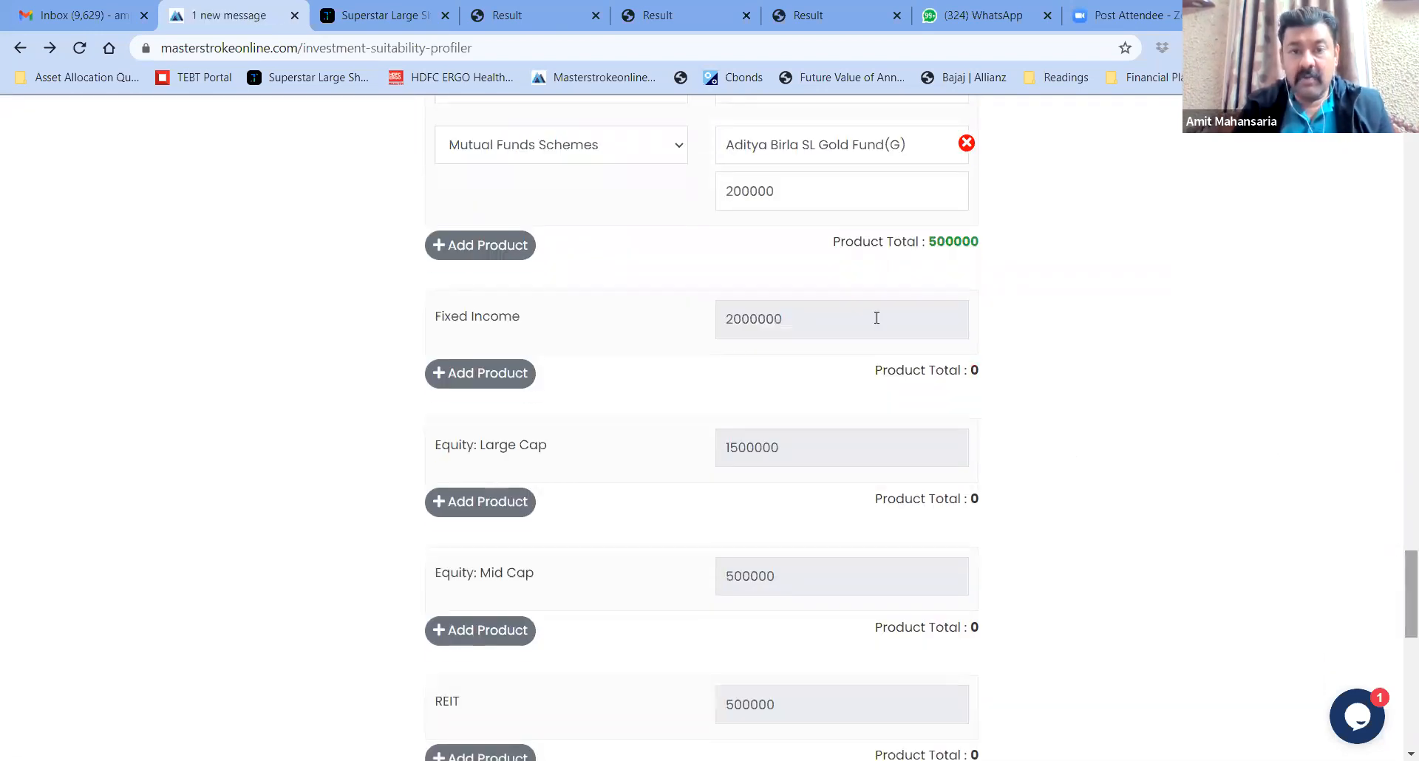
Add RBI Savings Bond under Fixed Income with 500000
click(484, 373)
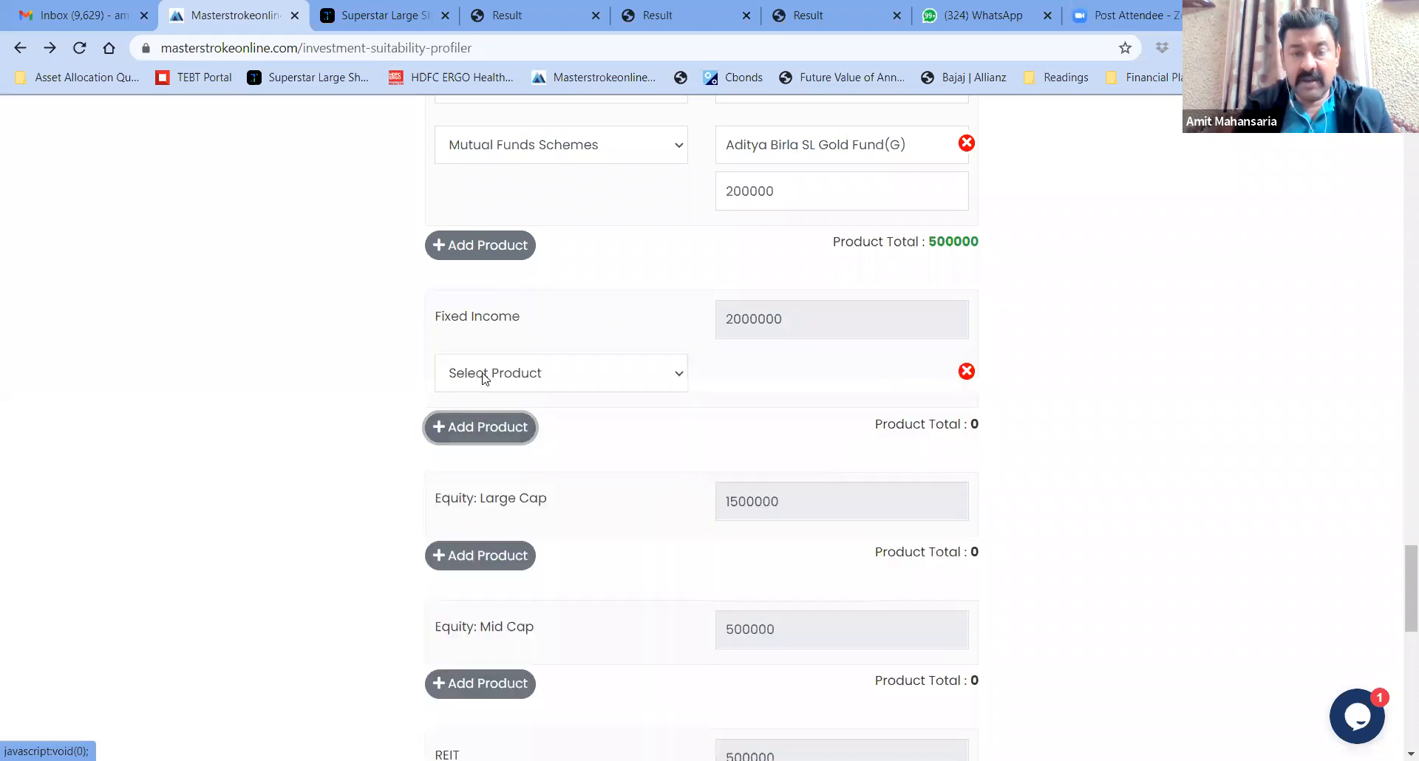
click(588, 388)
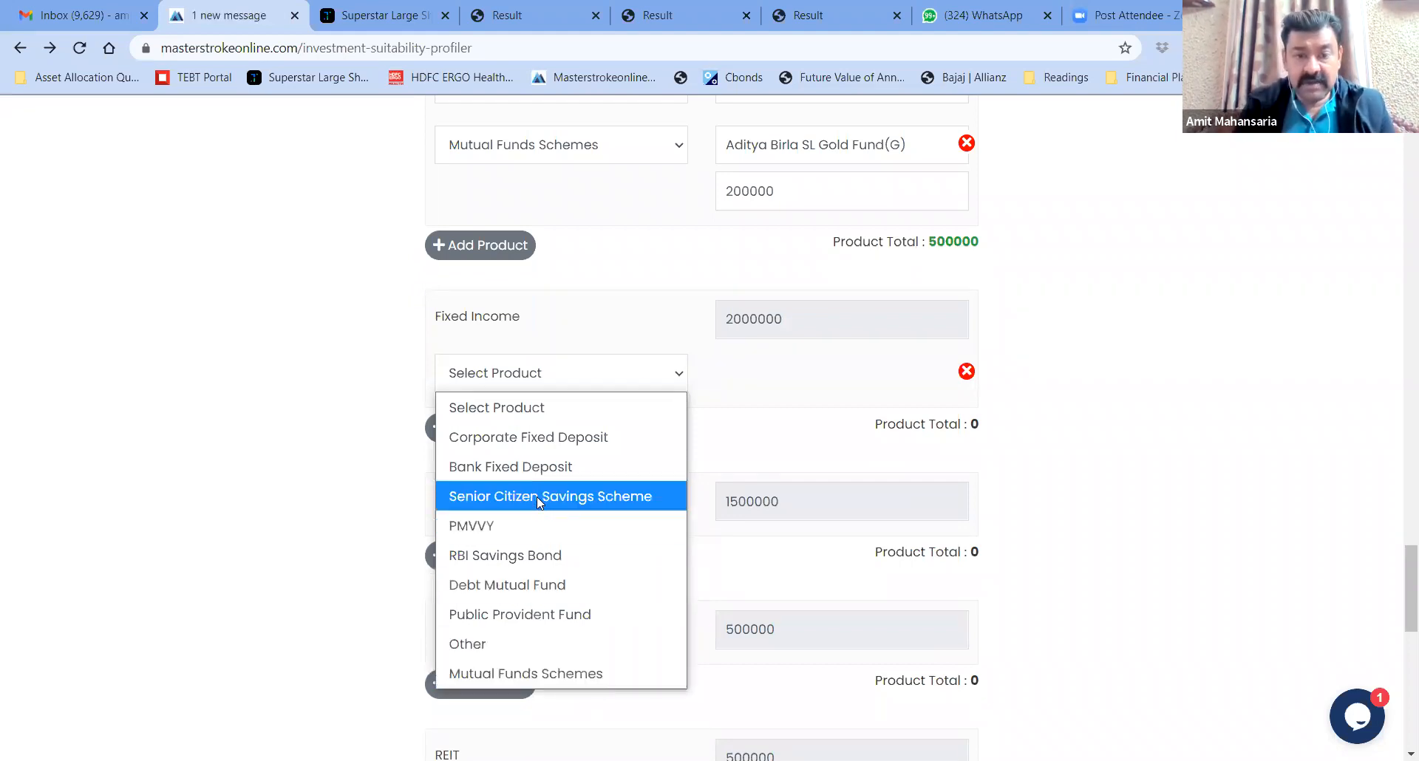
click(540, 555)
click(759, 377)
text(500000)
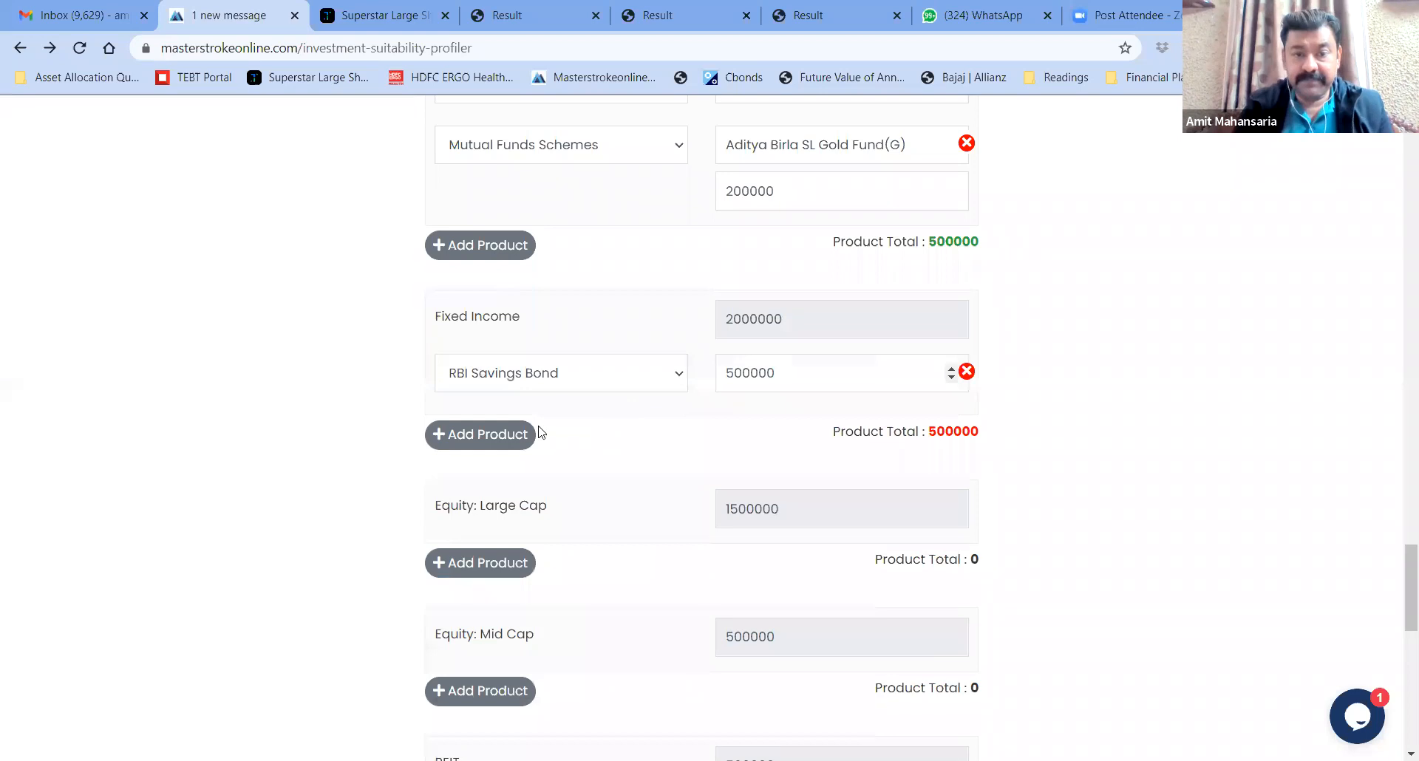
Add Bank Fixed Deposit at 500000, then start a third Fixed Income product row
click(499, 438)
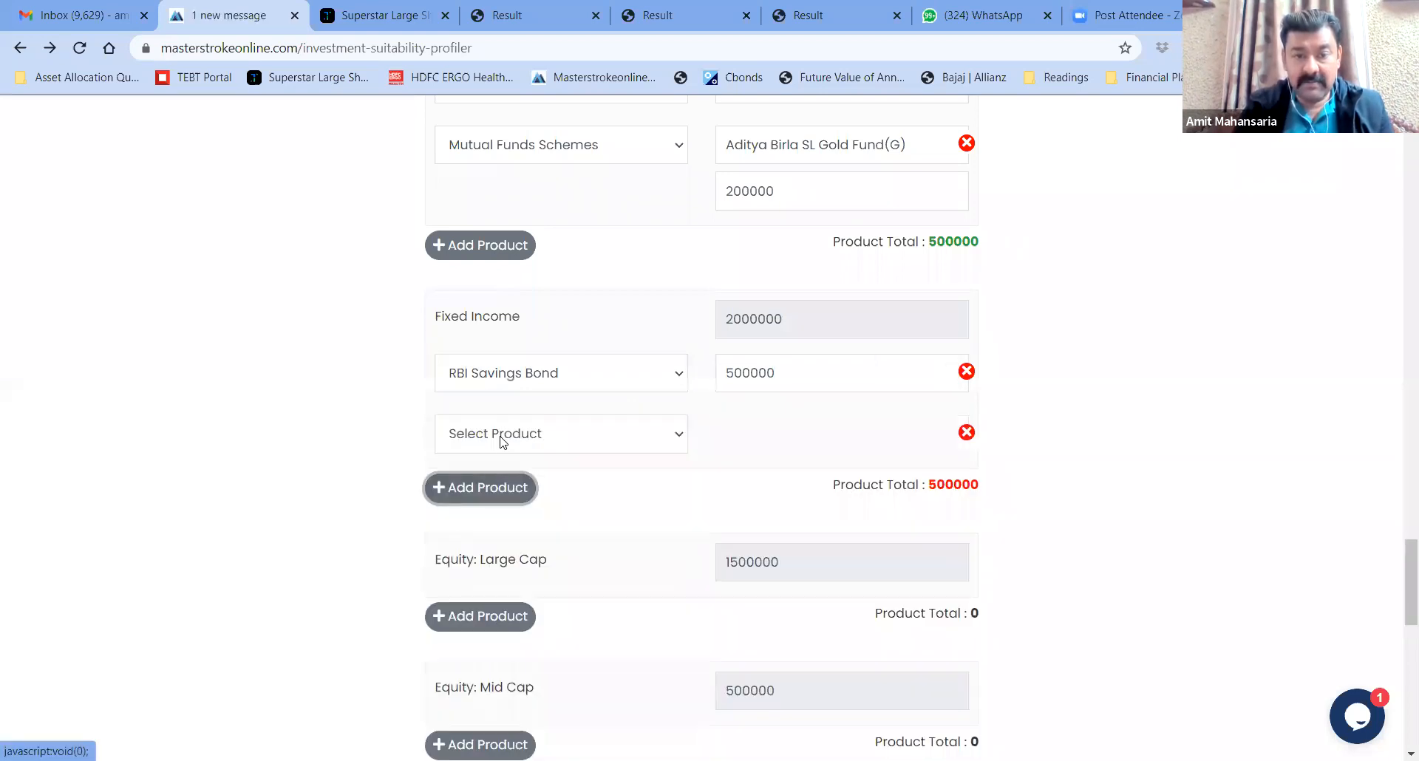
click(646, 446)
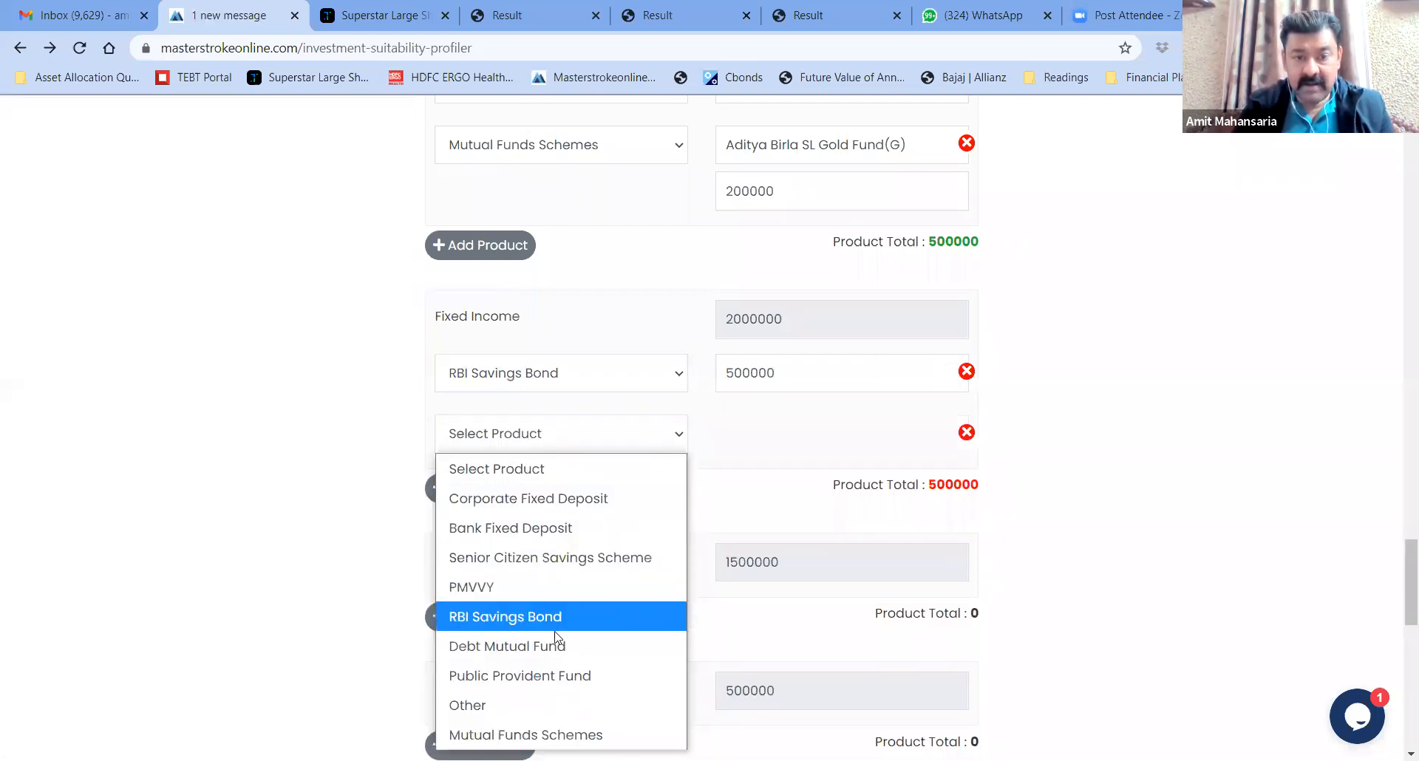
click(547, 527)
text(500000)
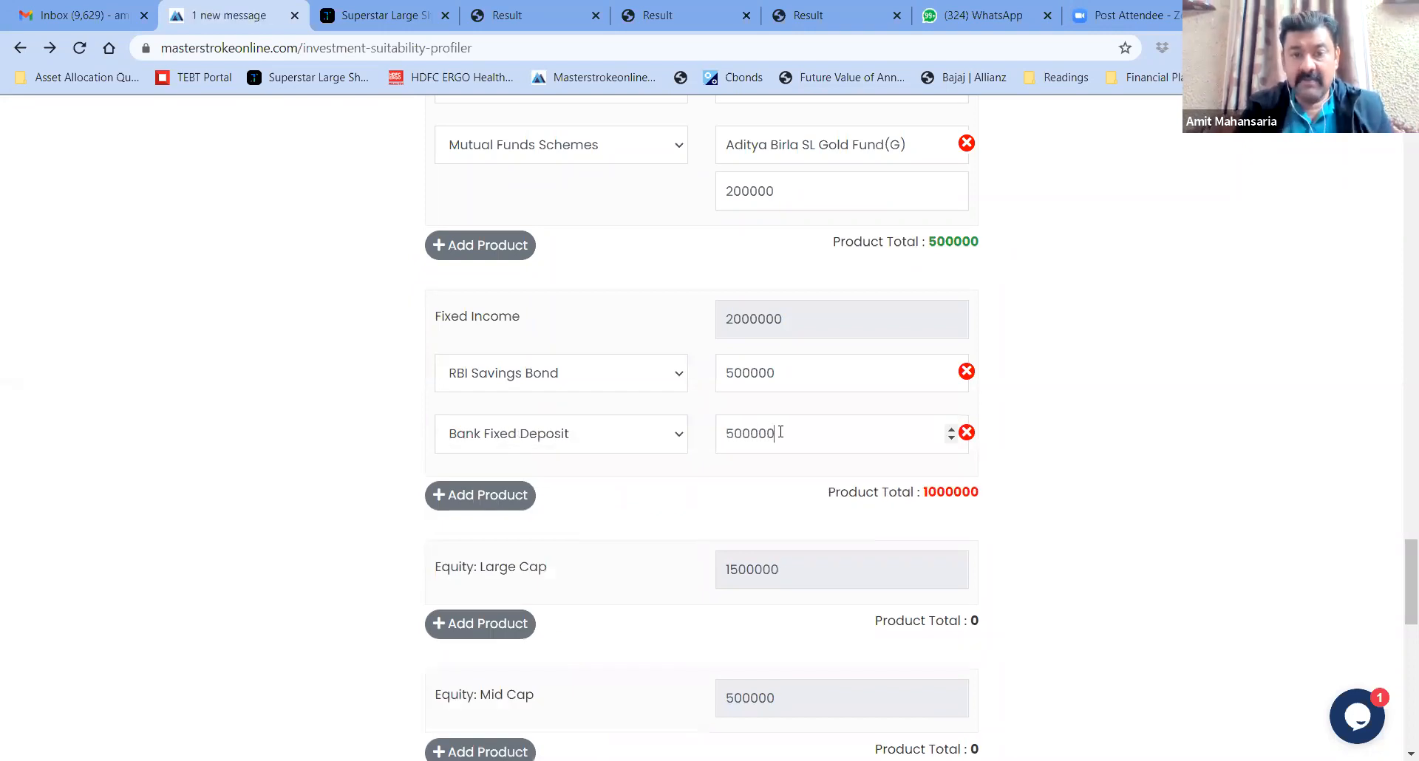
click(479, 497)
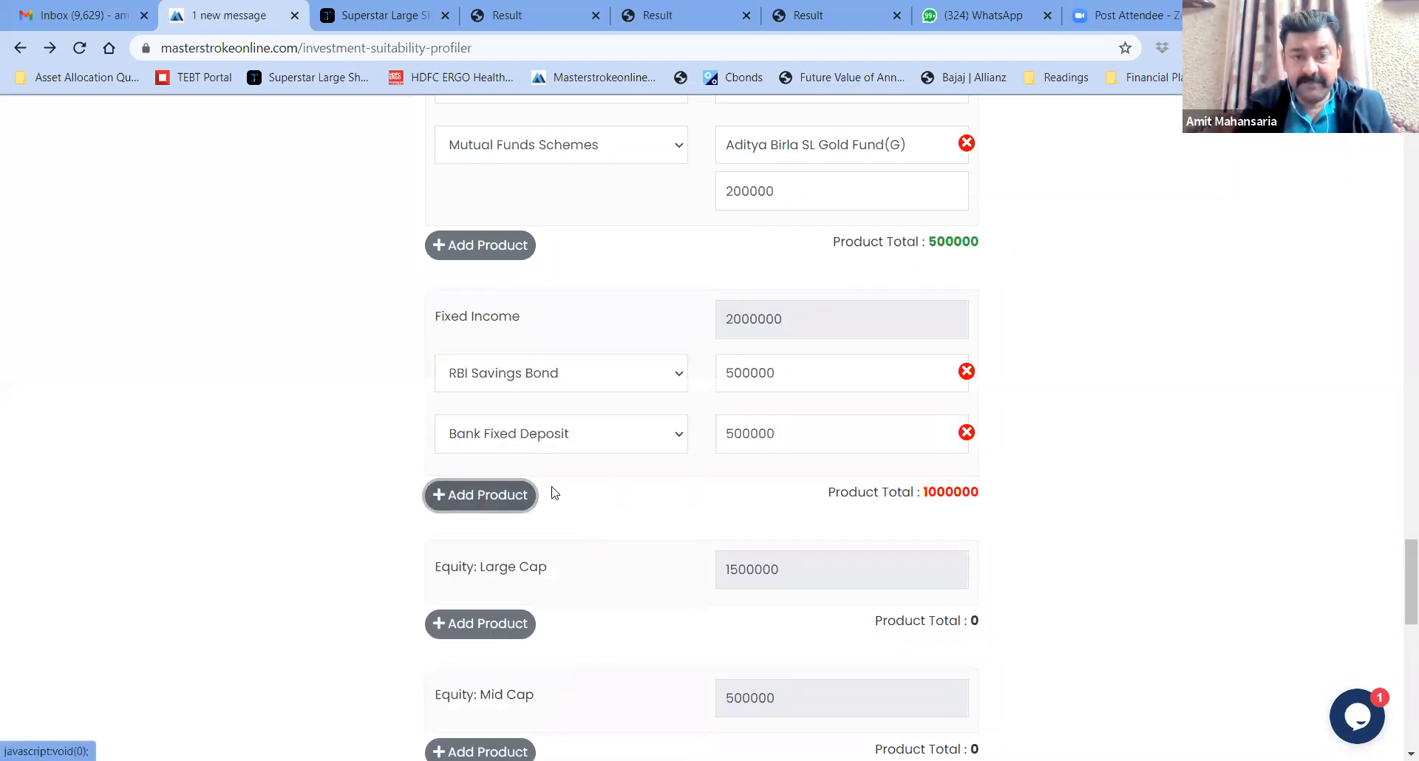
click(665, 495)
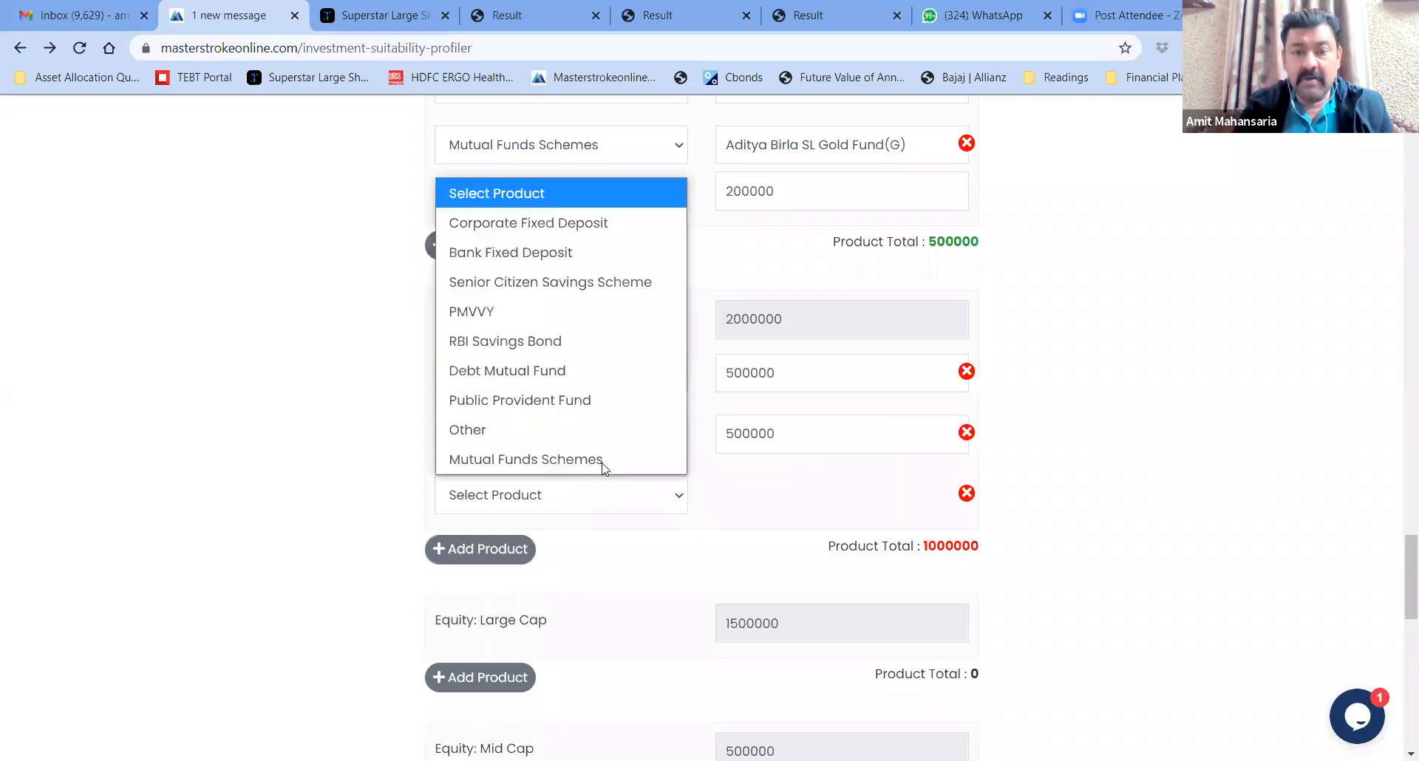
Add the mutual fund scheme ICICI Pru All Seasons Bond Fund(G) with its 500000 amount
click(570, 460)
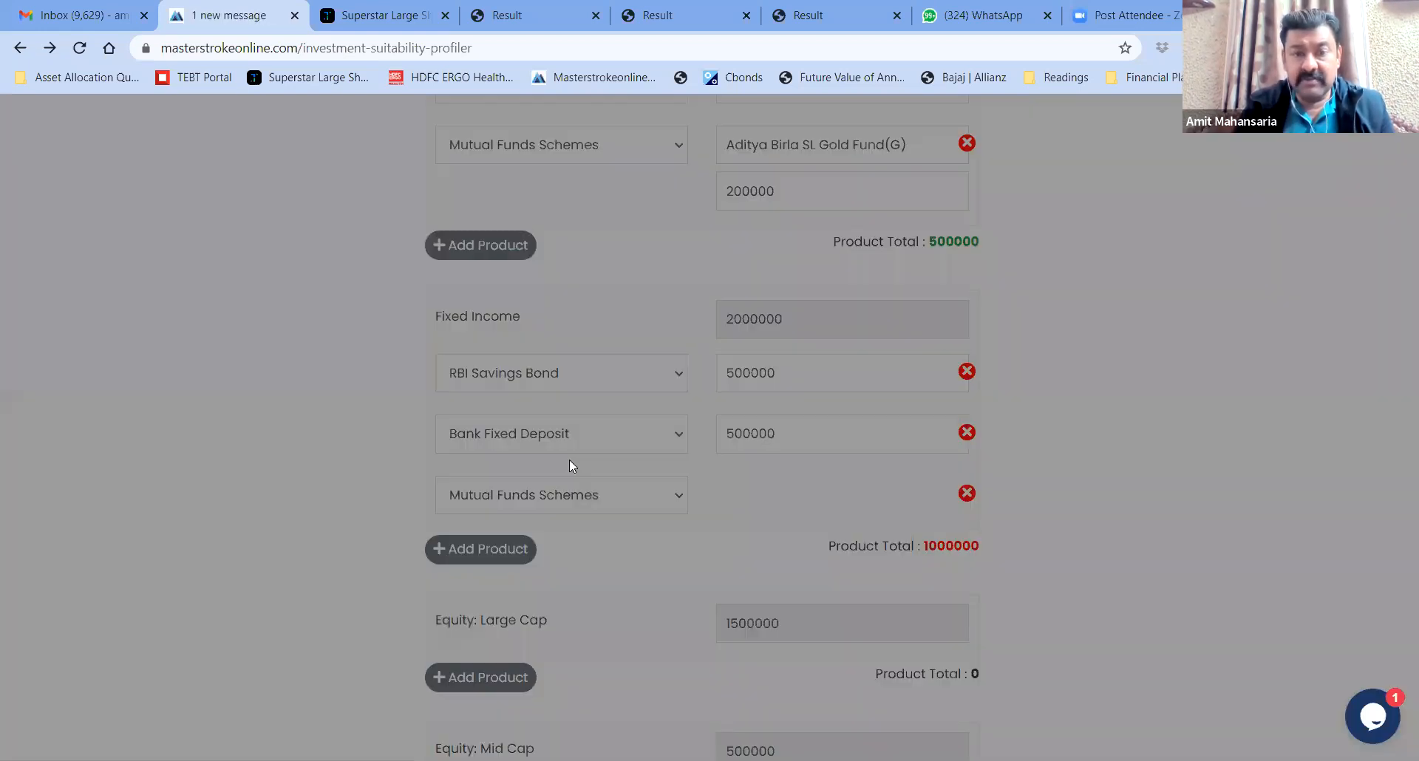
click(881, 288)
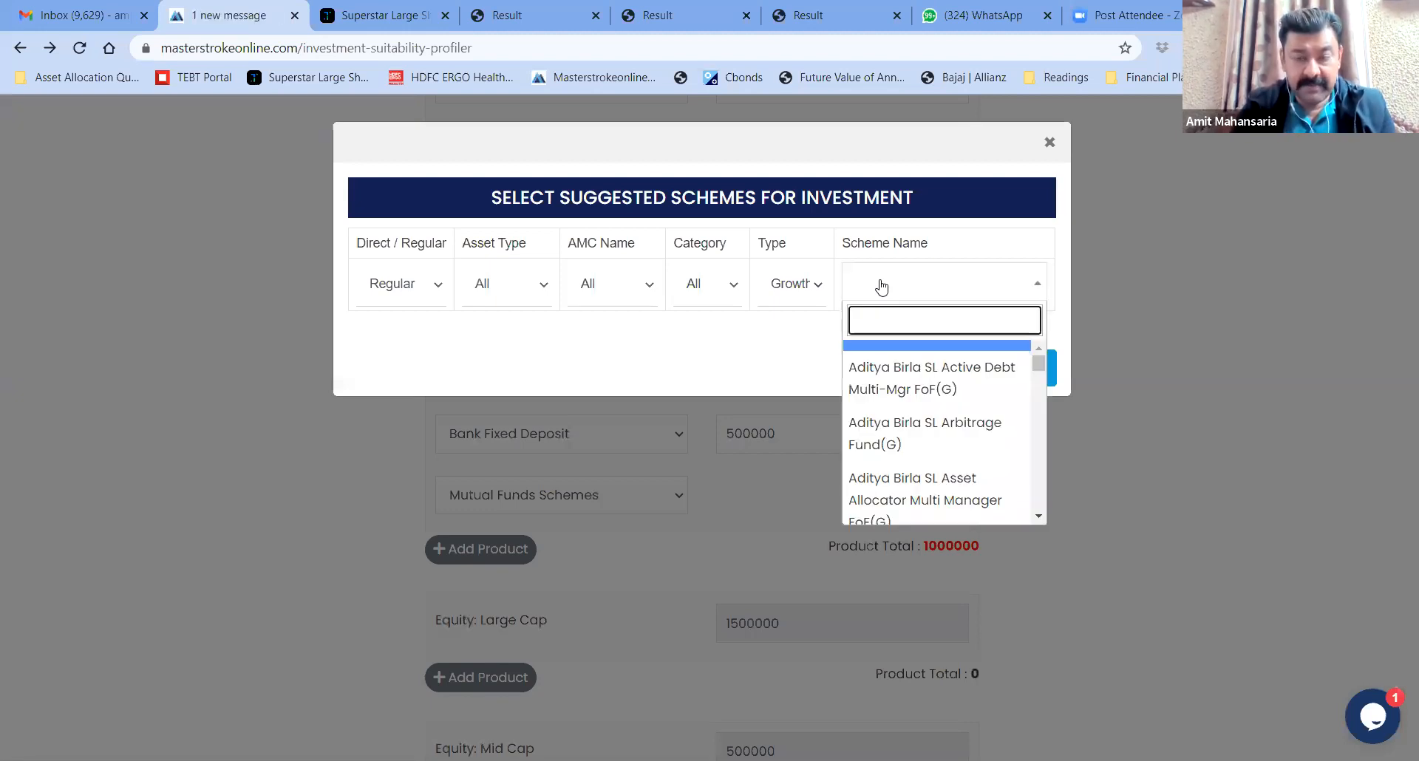
text(icici all )
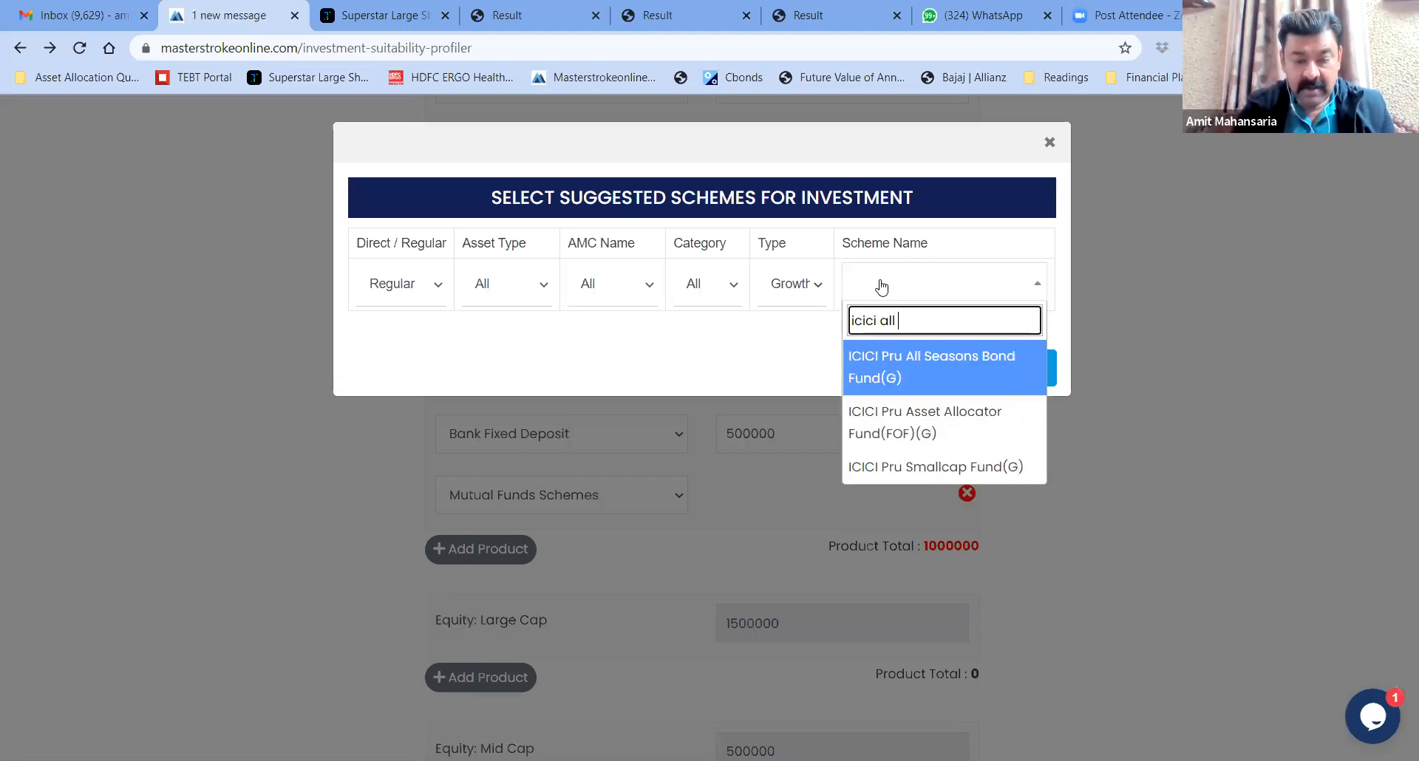
text(se)
click(927, 366)
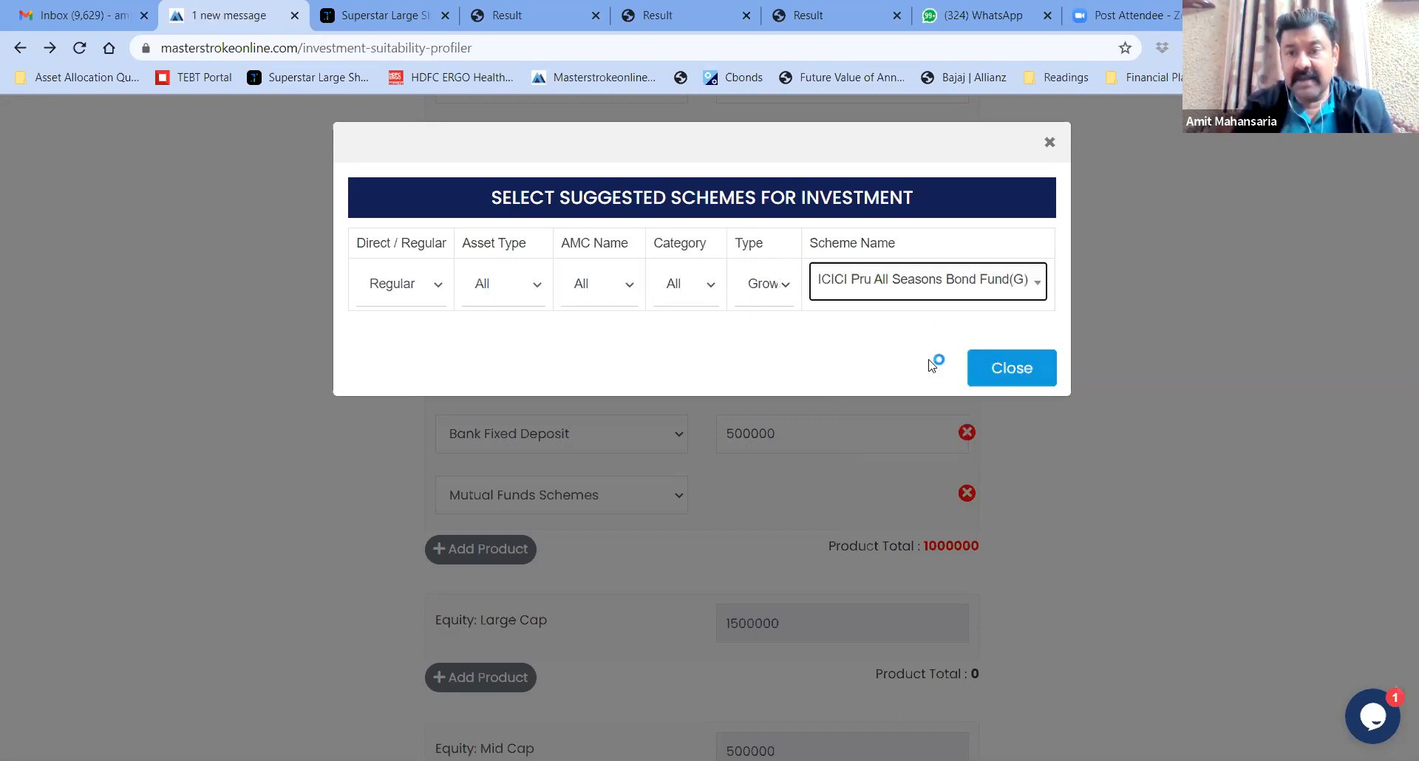
click(801, 484)
click(772, 542)
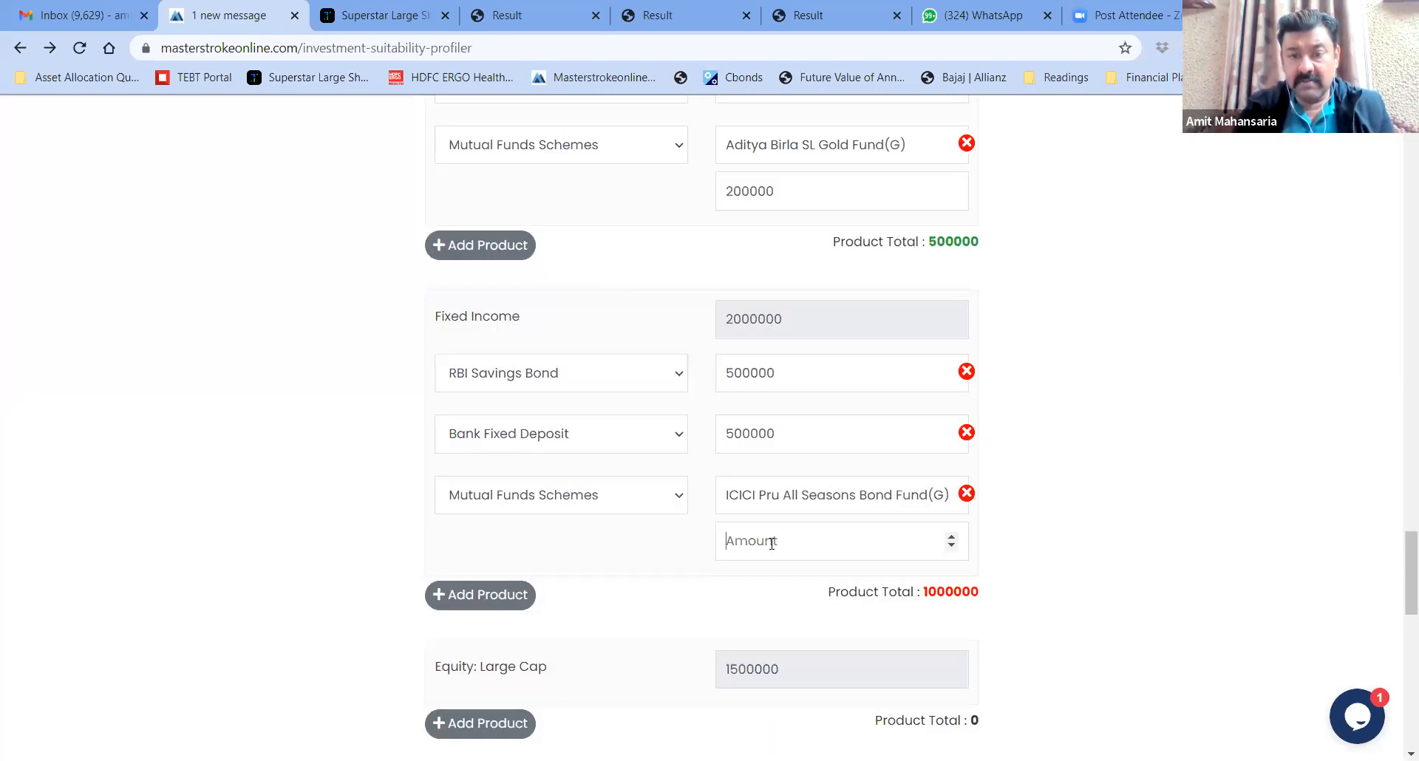
text(500000)
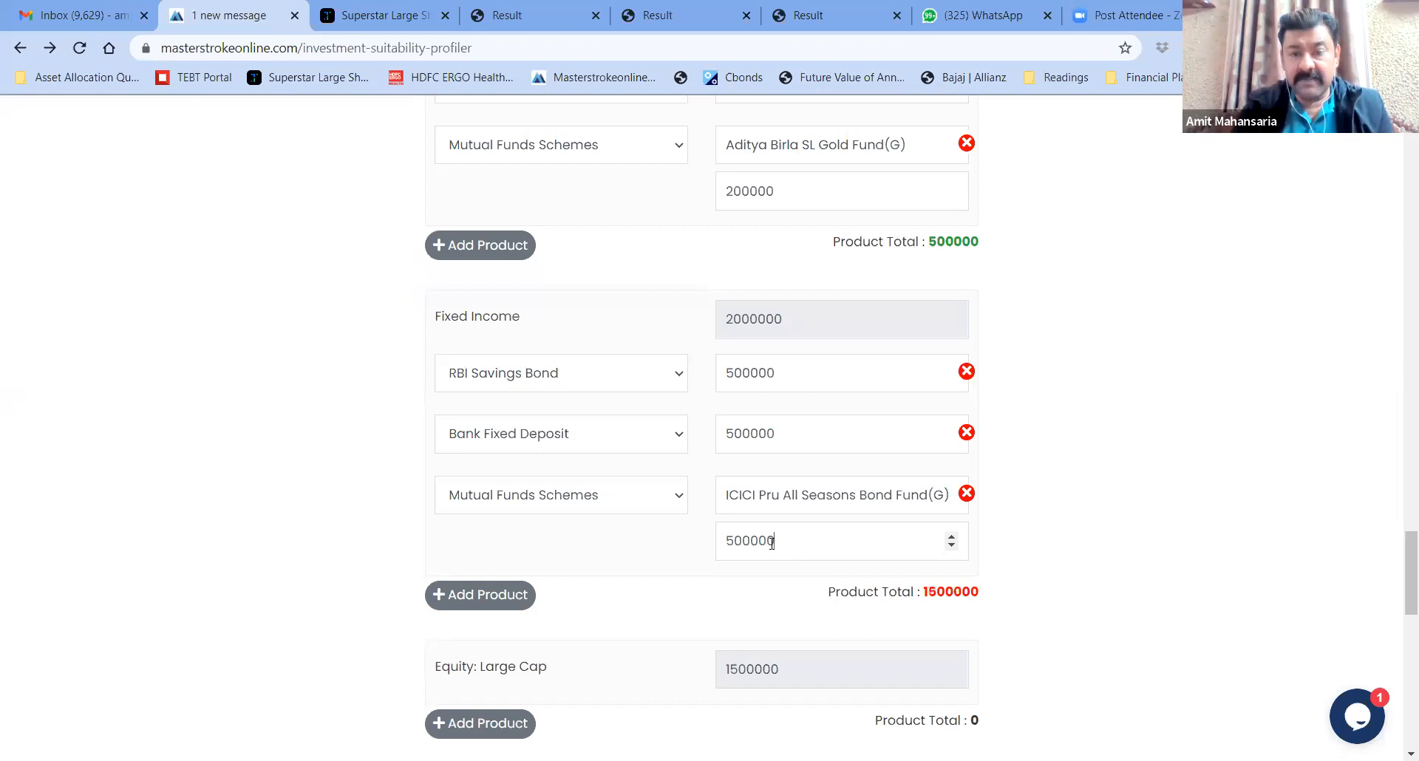
Add Kotak Low Duration Fund(G) at 500000, bringing Fixed Income to 2000000
click(493, 596)
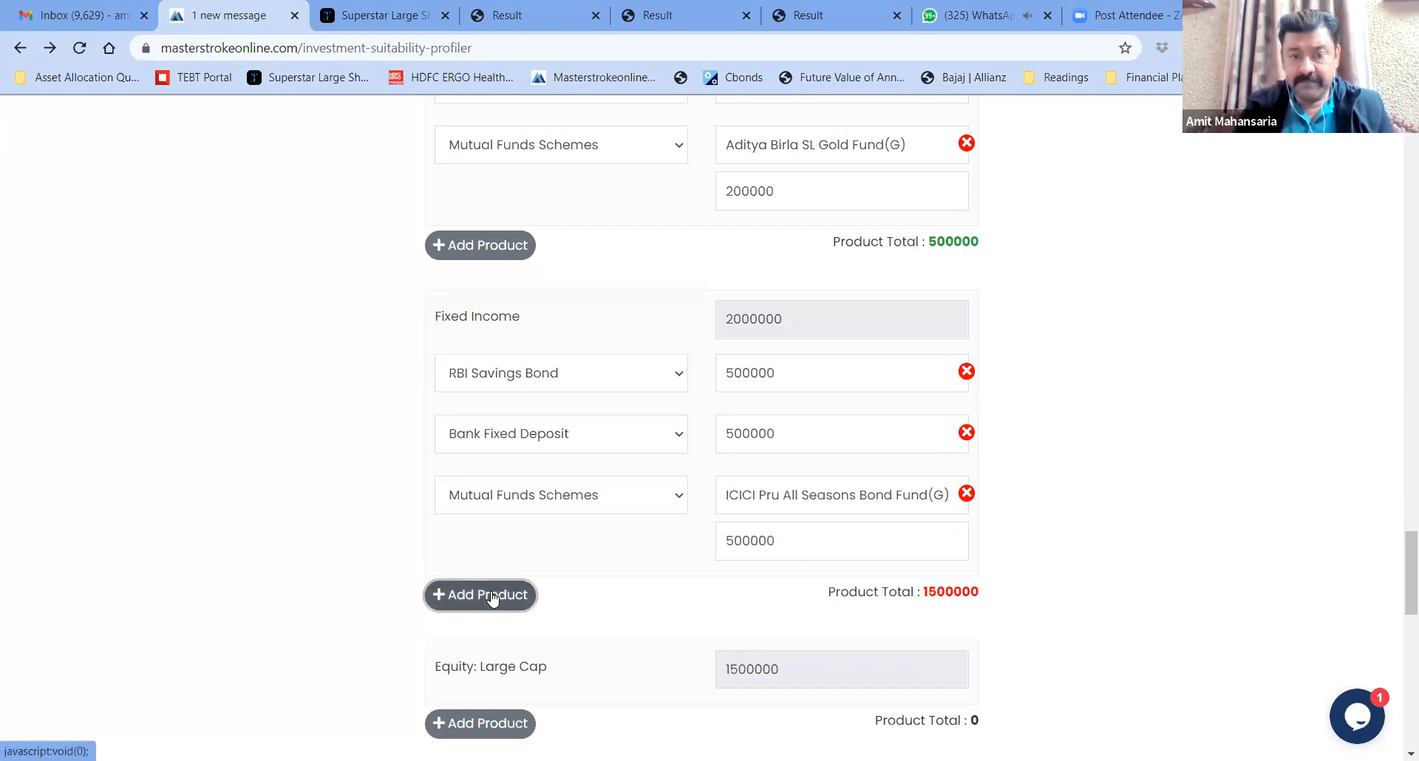
click(538, 600)
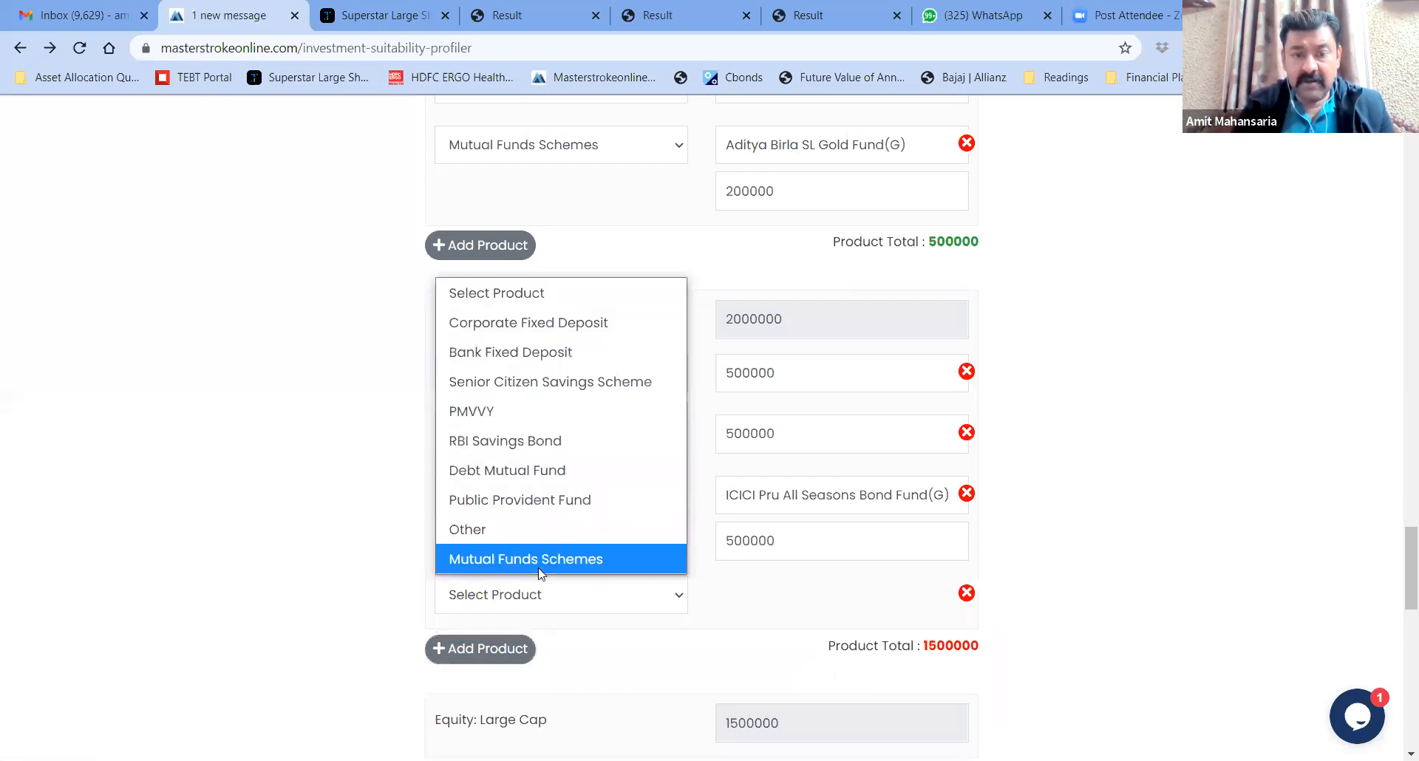
click(539, 568)
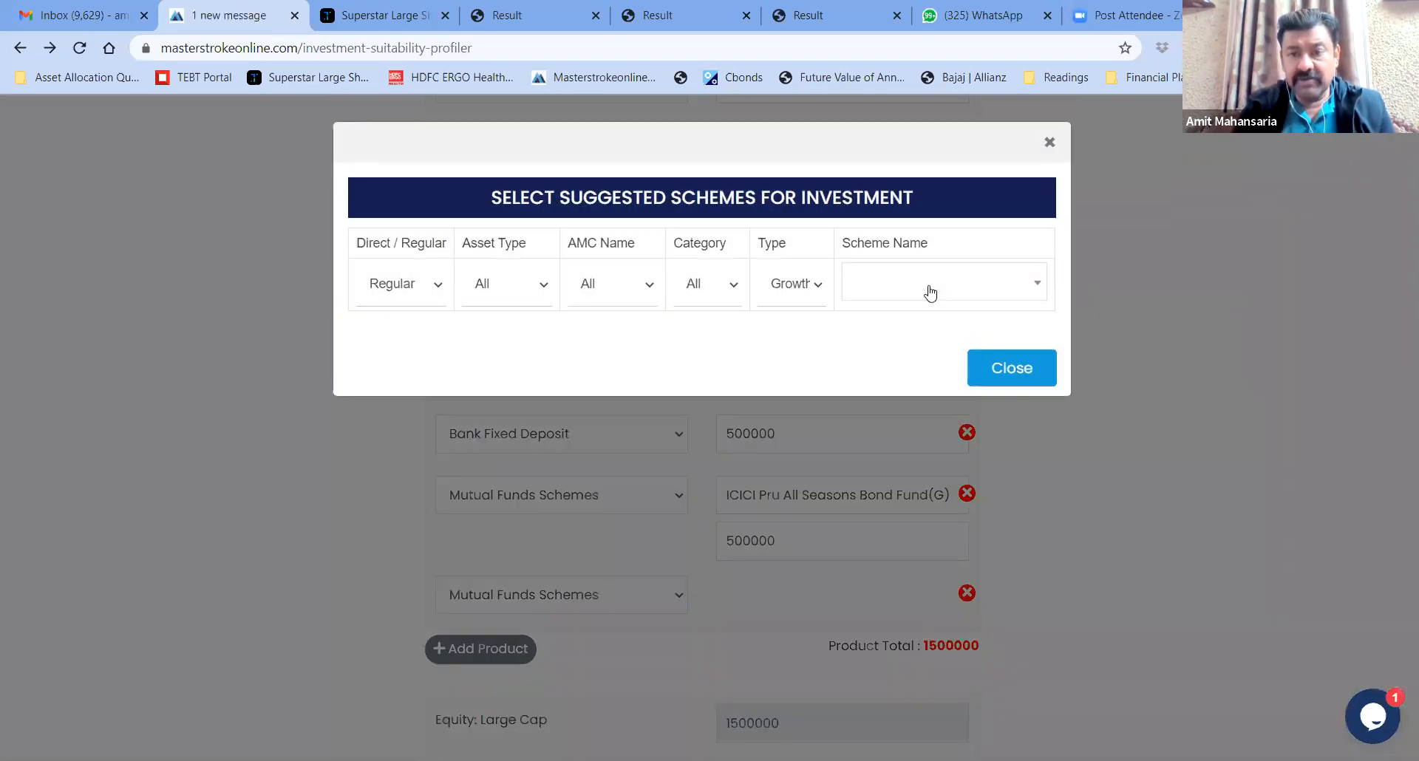
click(930, 284)
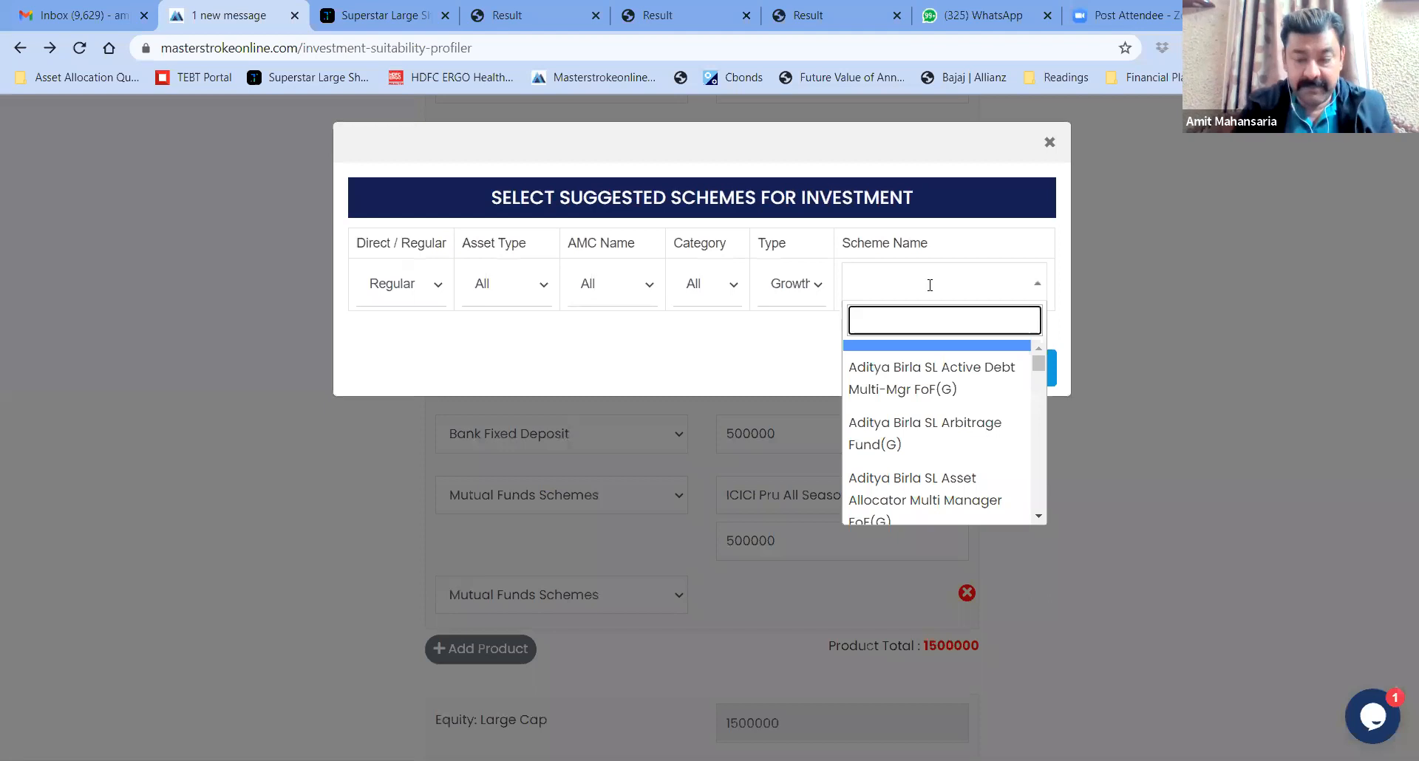
text(koltak lo)
key(BackSpace)
key(BackSpace)
key(BackSpace)
key(BackSpace)
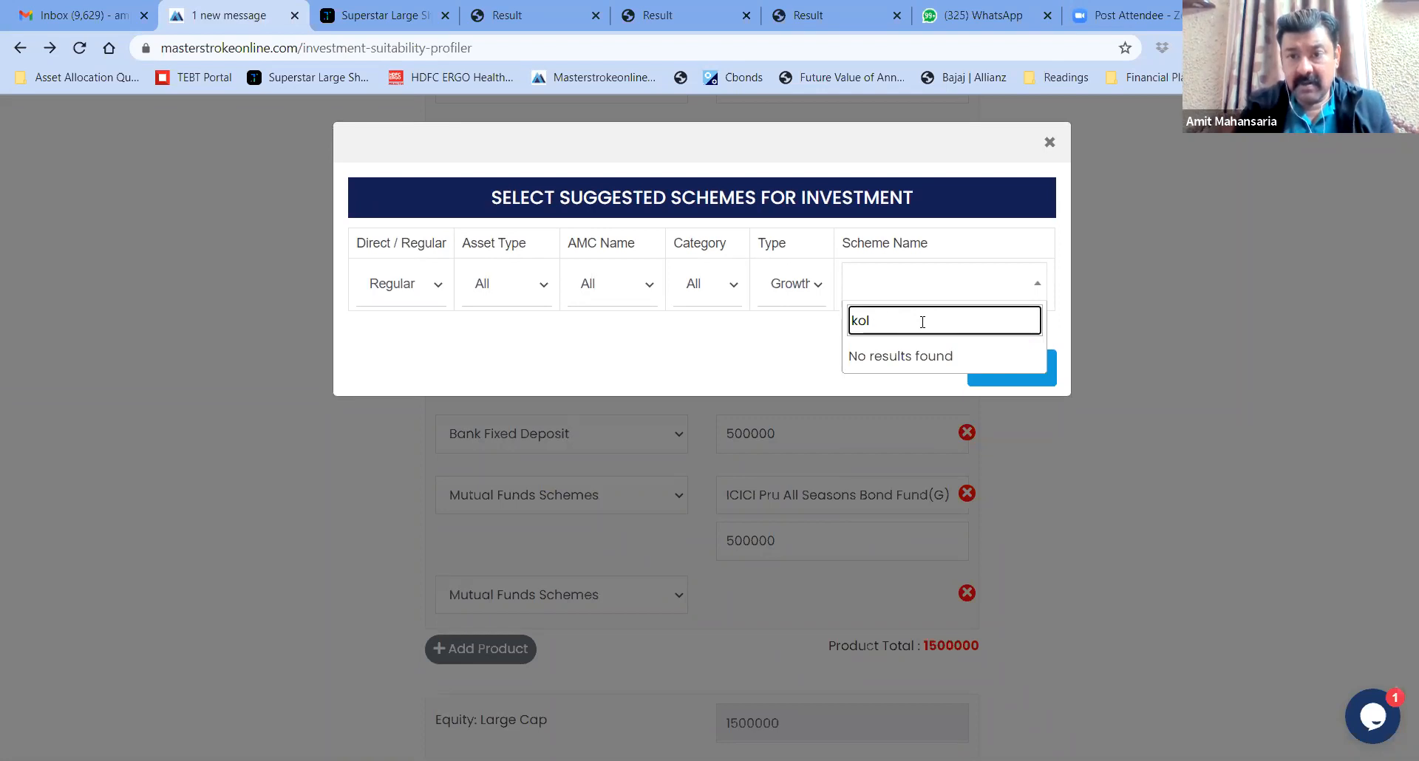
key(BackSpace)
text(tak low)
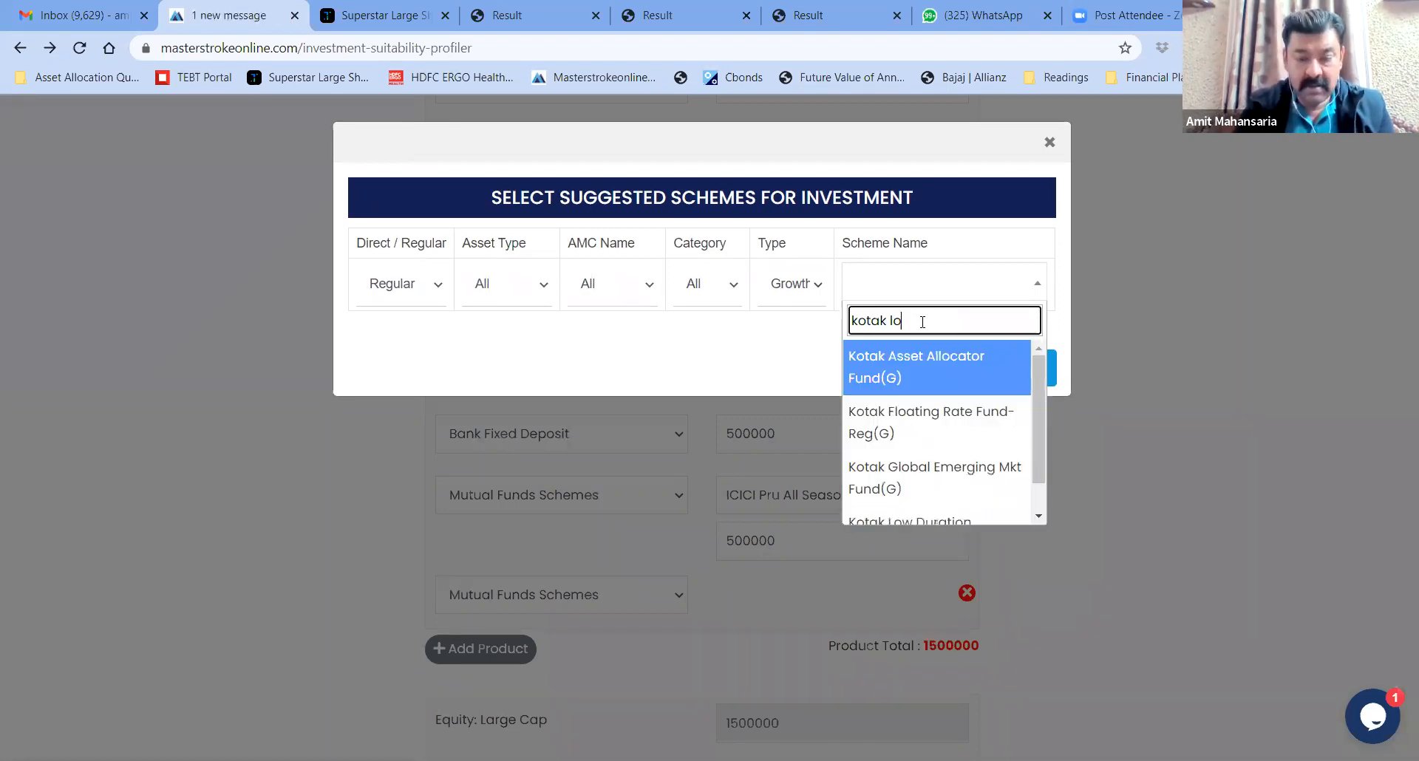
click(934, 358)
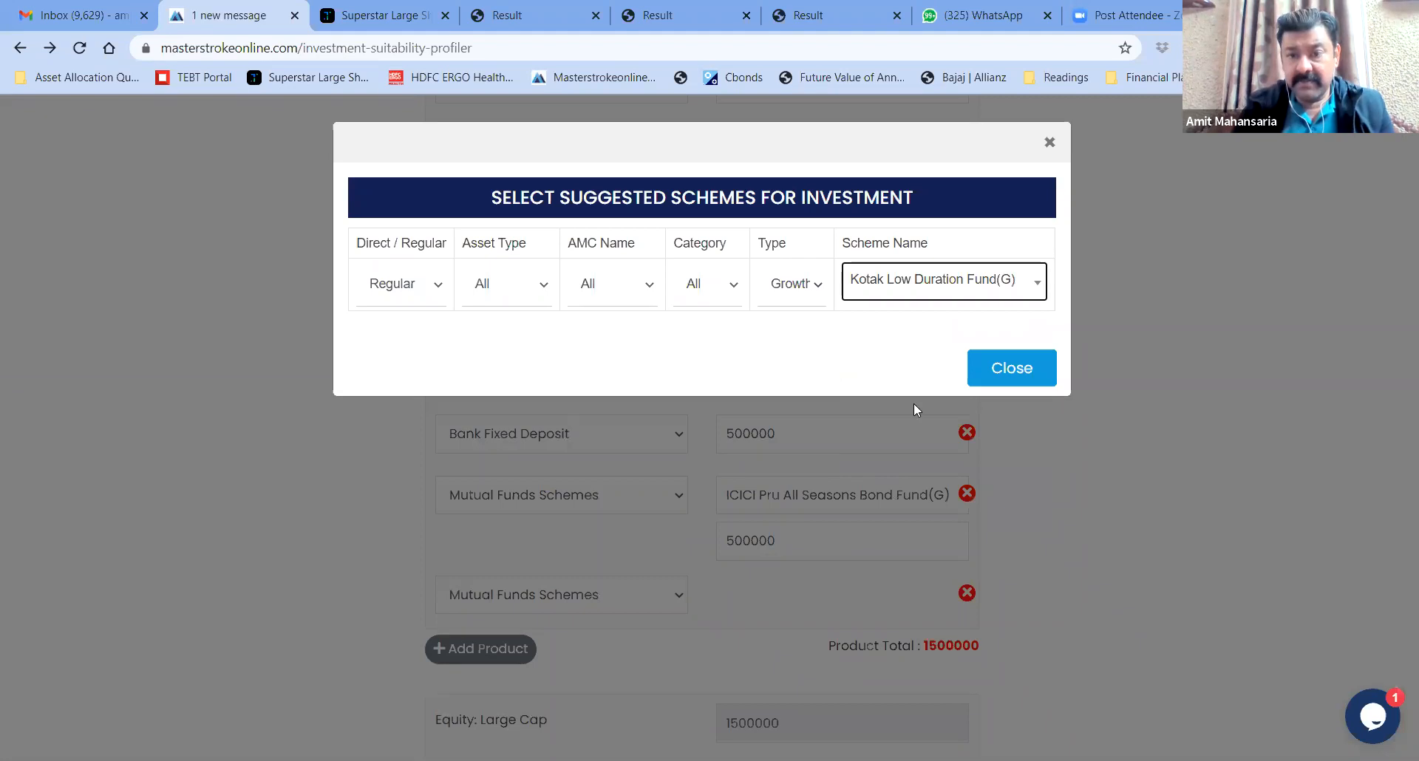
click(914, 402)
click(768, 641)
text(5)
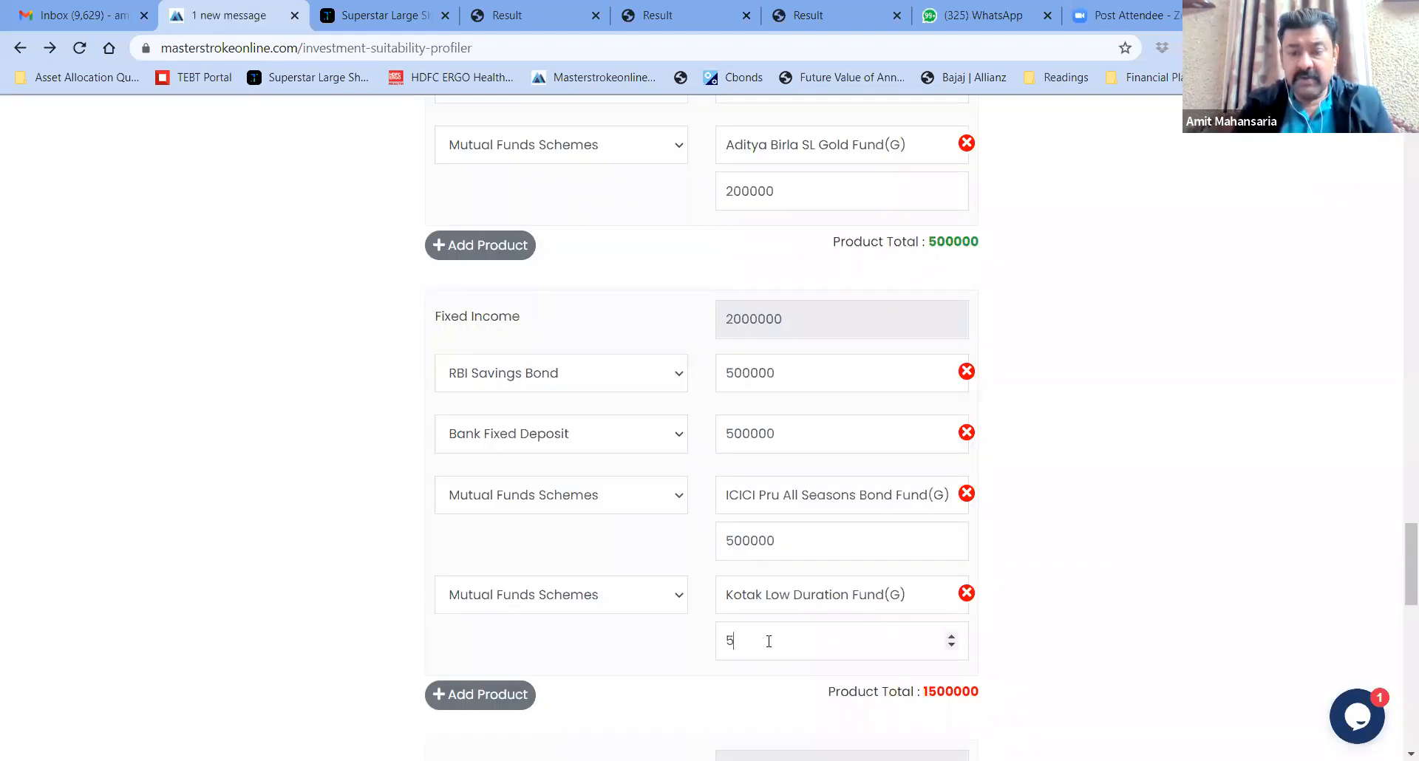
text(00000)
click(1213, 553)
drag(1399, 556, 1399, 608)
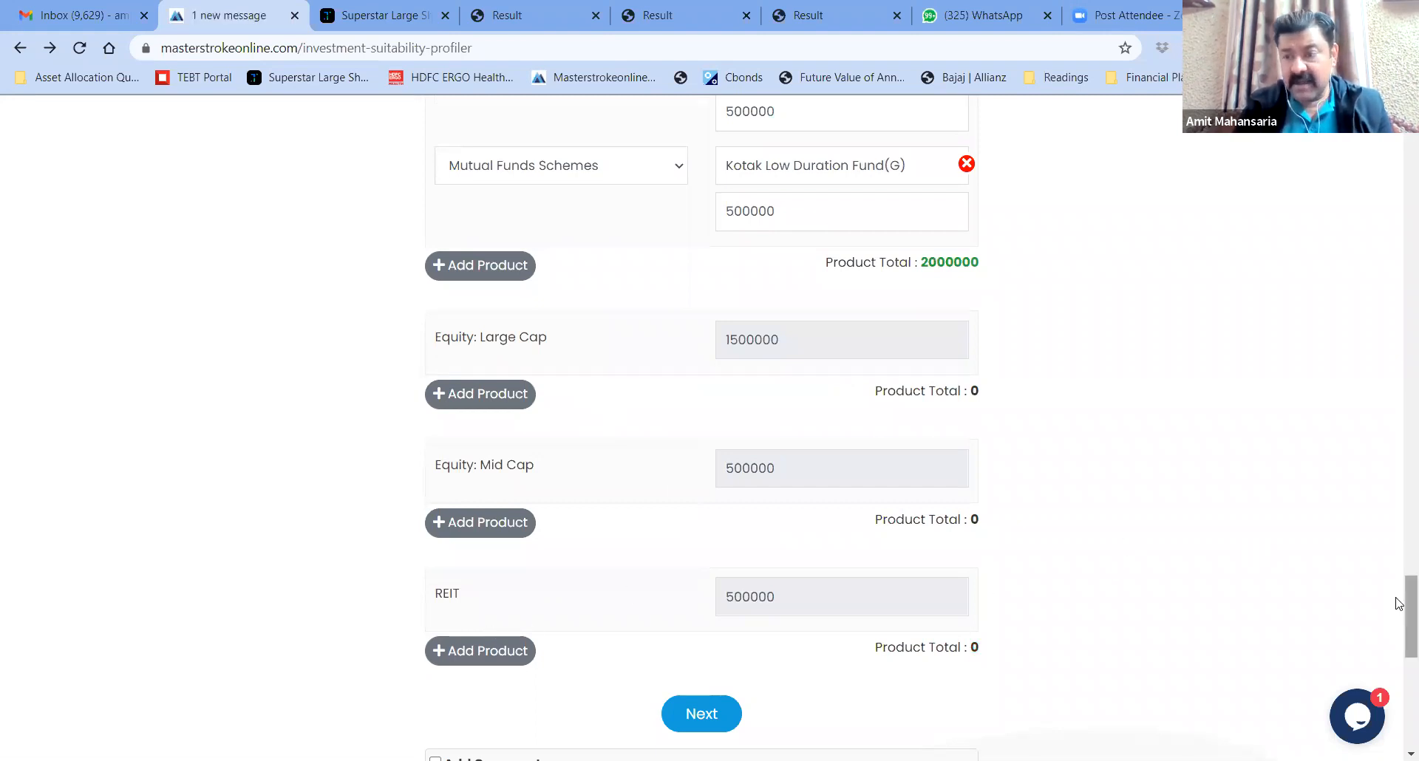
scroll(1400, 606, down, 3)
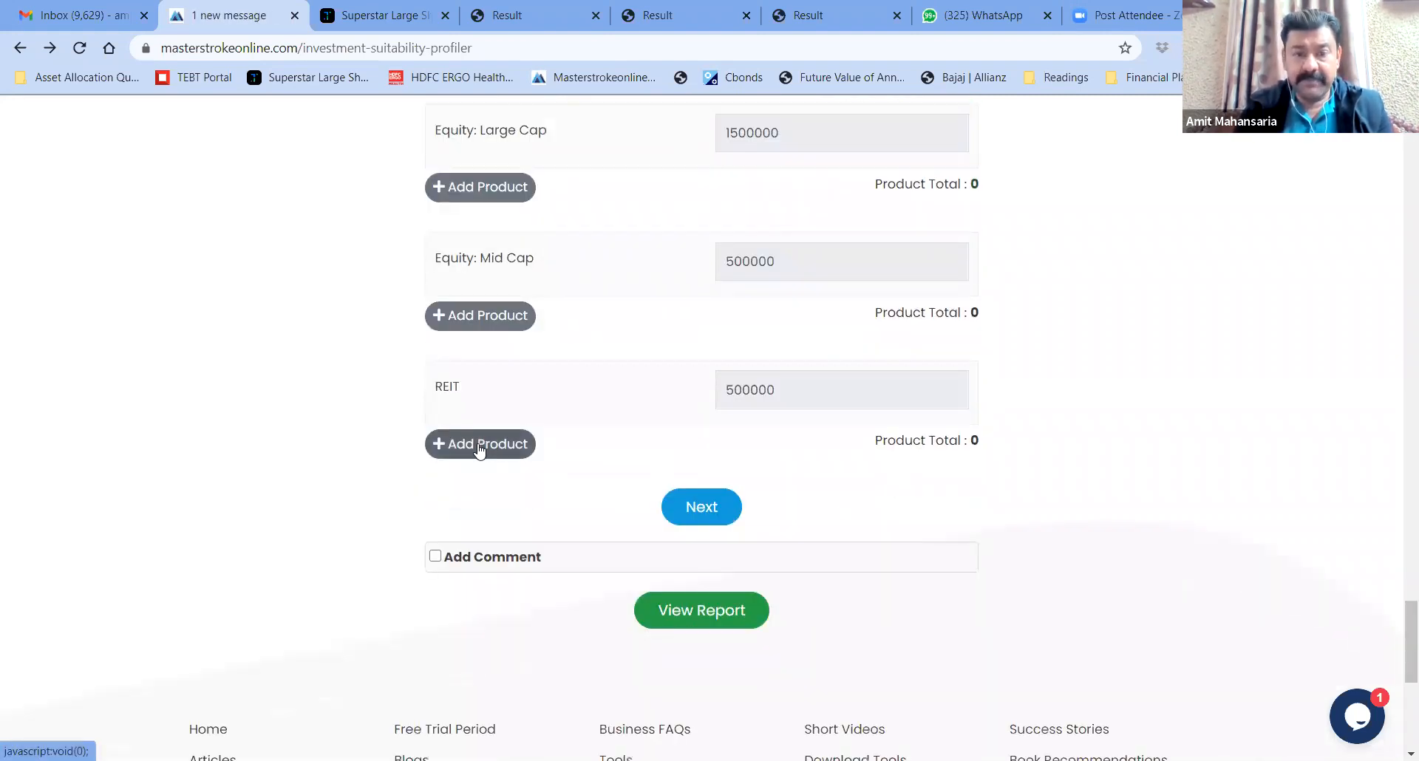
Add Embassy REIT as an Other product under REIT worth 500000
click(479, 445)
click(588, 446)
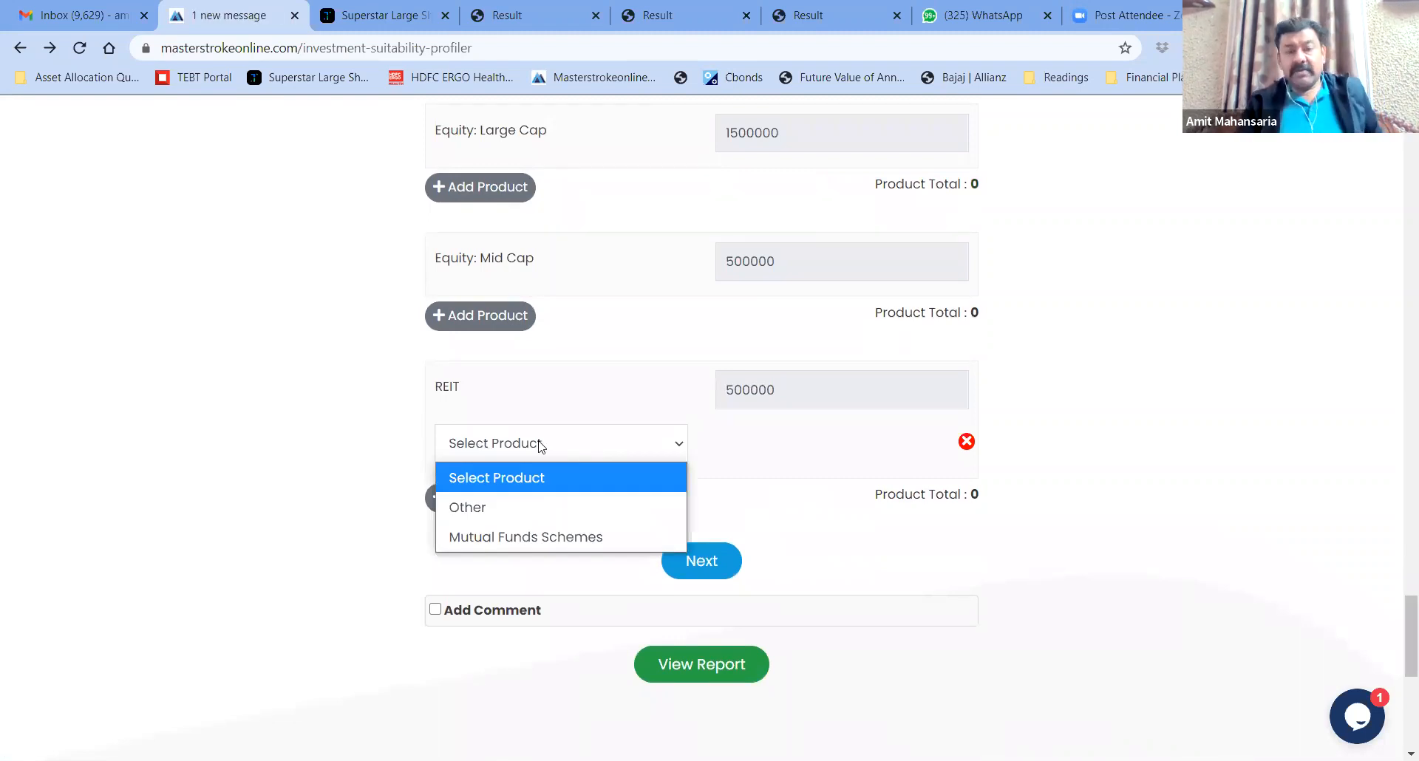
click(512, 507)
click(751, 439)
text(Embassy REIT)
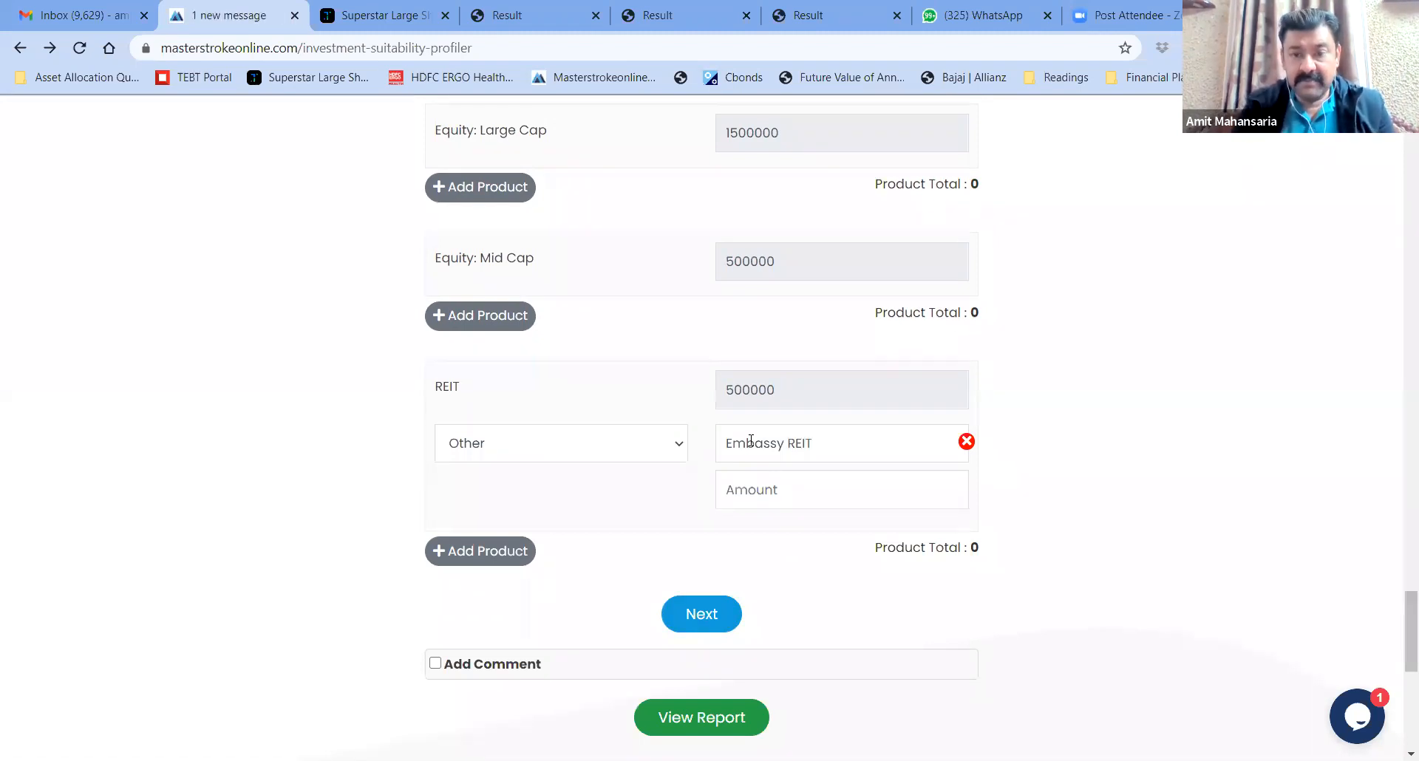
text(500000)
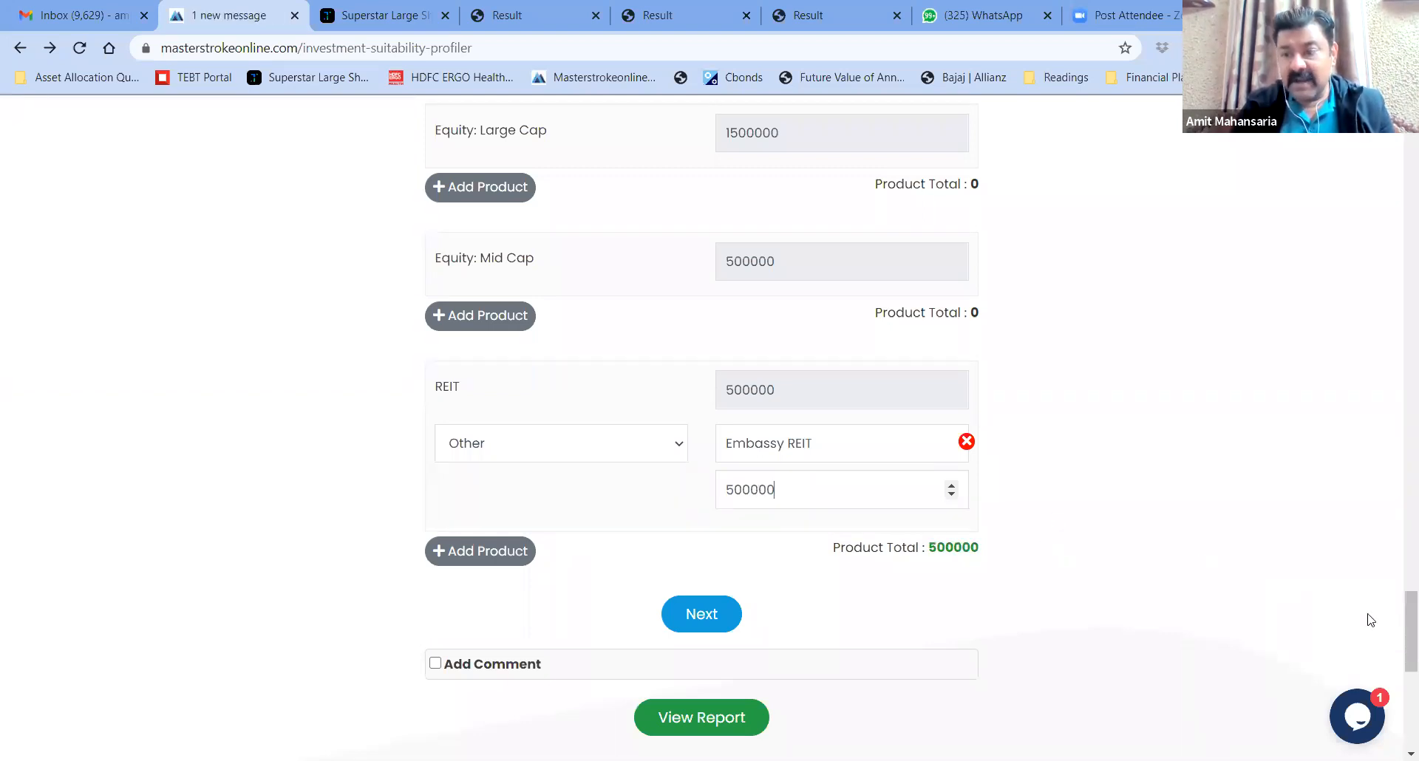
drag(1407, 626, 1396, 626)
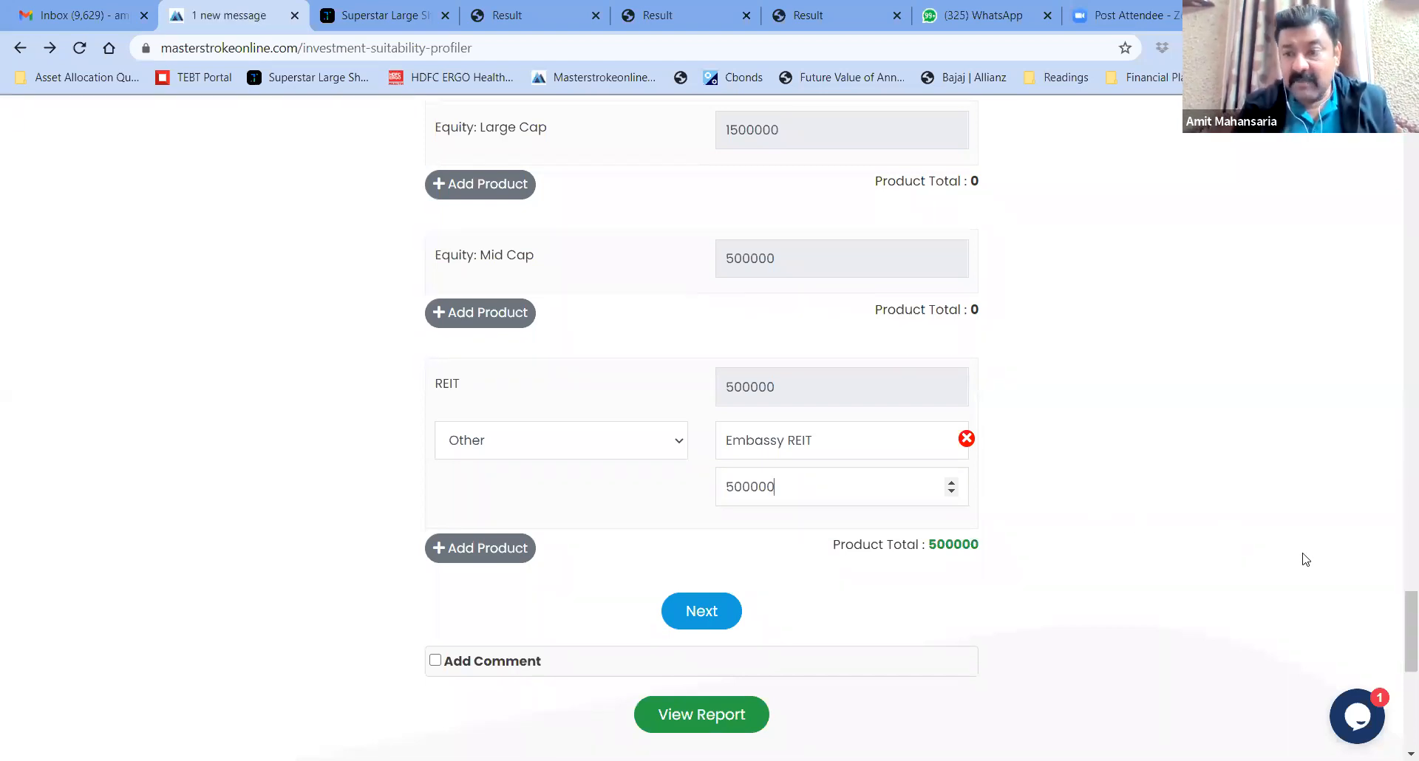
mouse_move(1399, 618)
mouse_down()
mouse_move(1400, 634)
mouse_move(1399, 508)
mouse_move(1399, 637)
mouse_up()
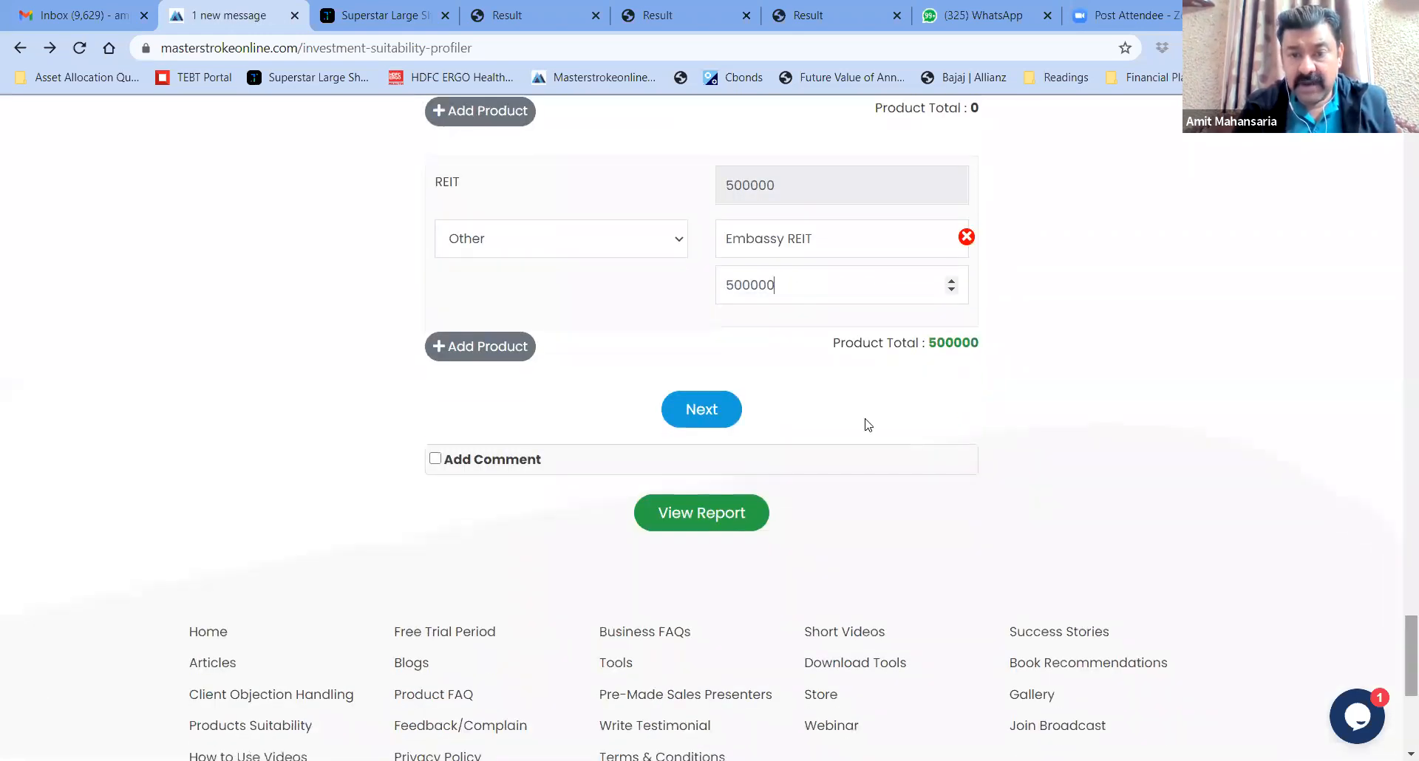
Confirm the product allocation and show 1/3/5/10-year returns for the Aditya Birla, ICICI and Kotak funds
click(702, 411)
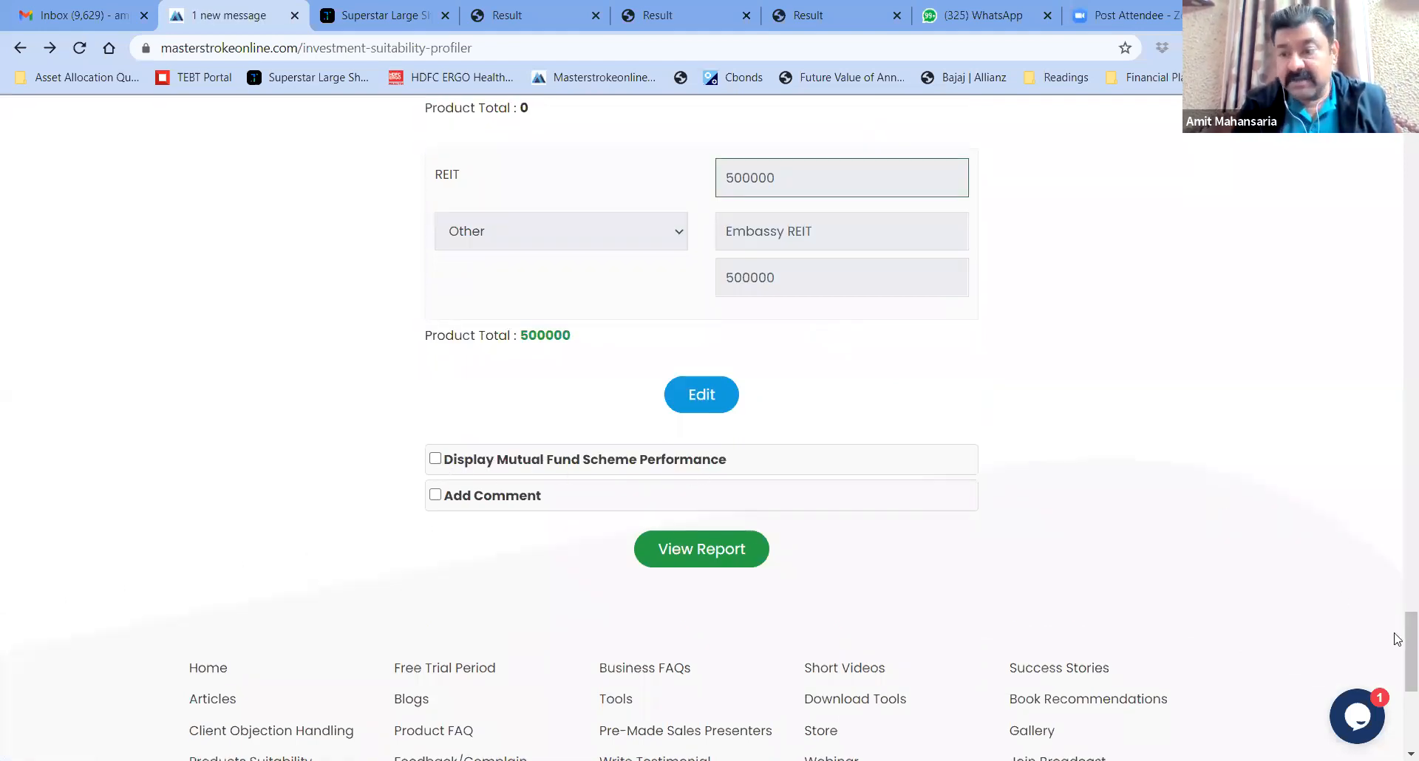
drag(1409, 619, 1402, 649)
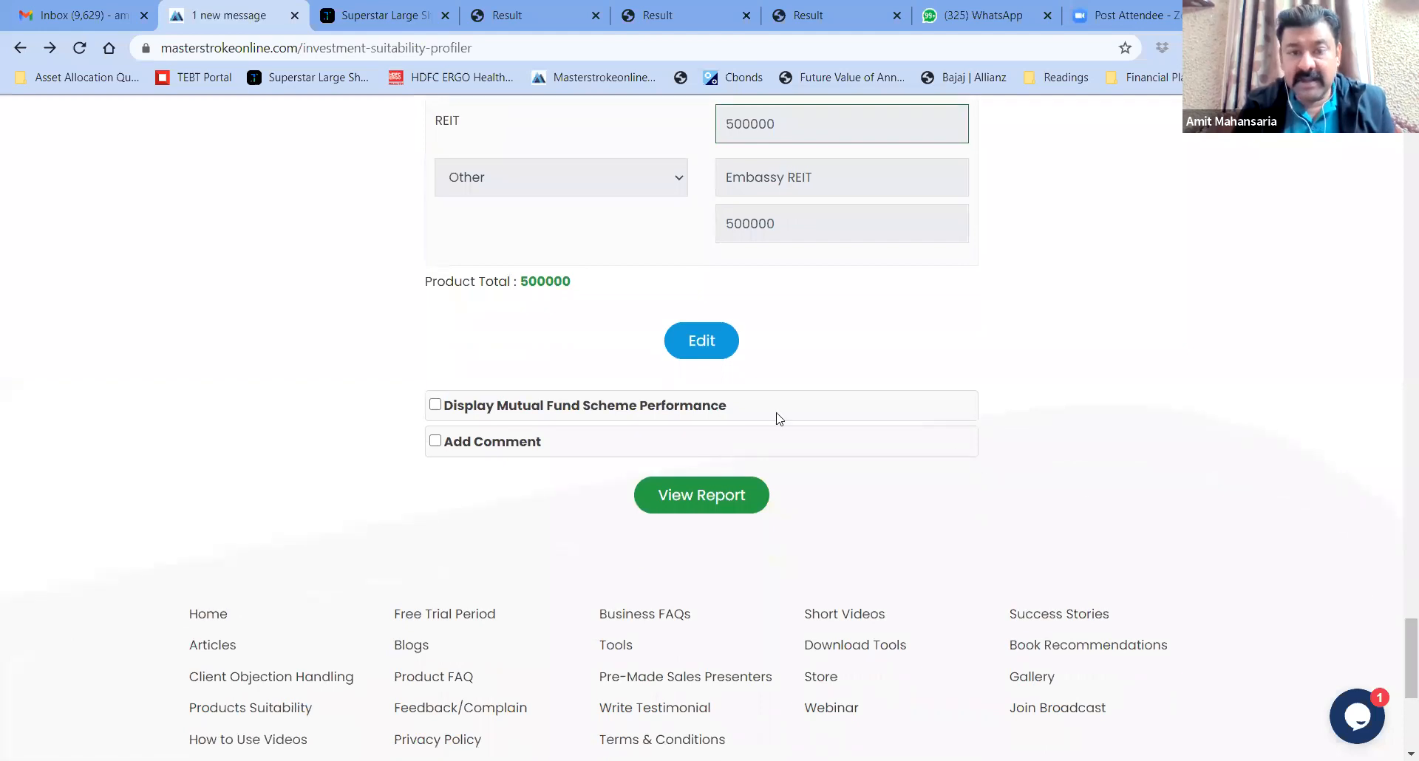
click(436, 406)
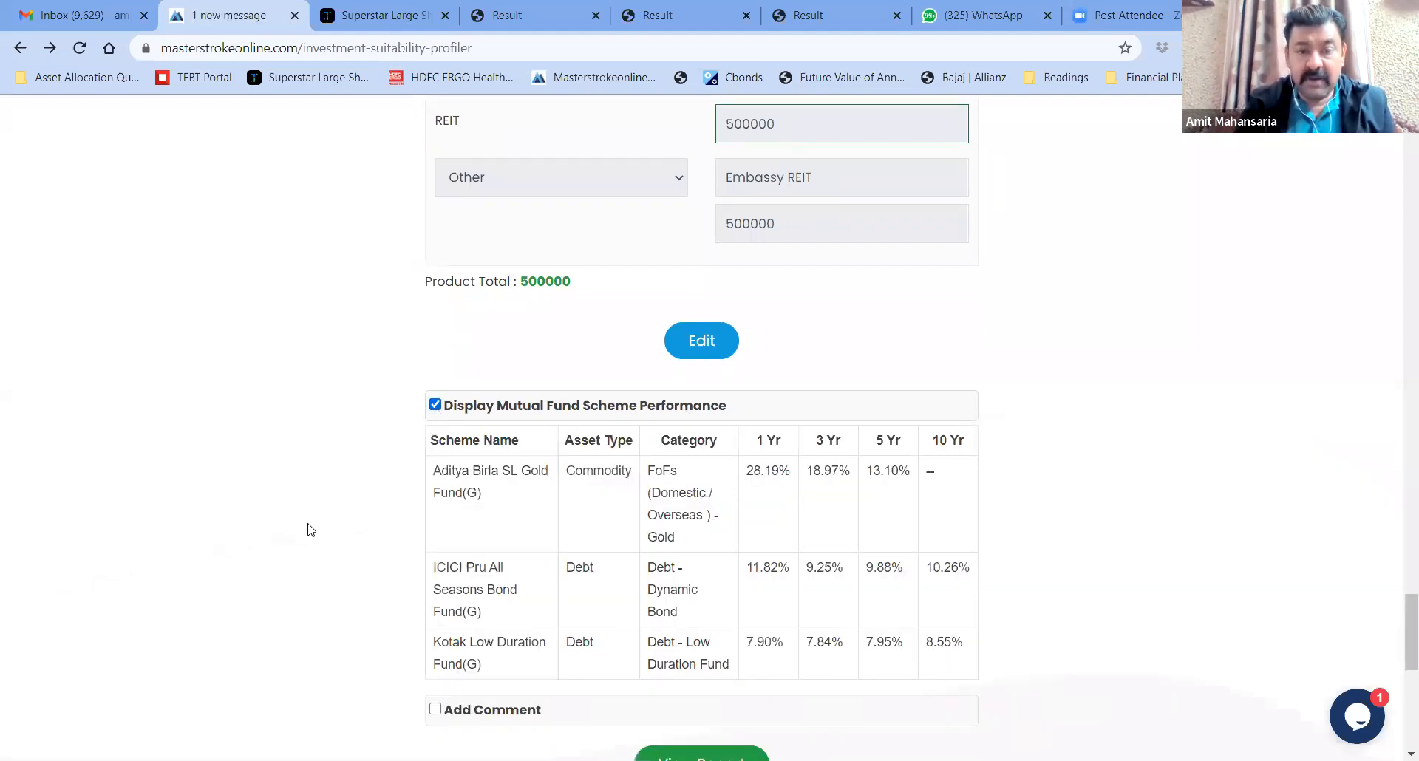
scroll(309, 529, down, 3)
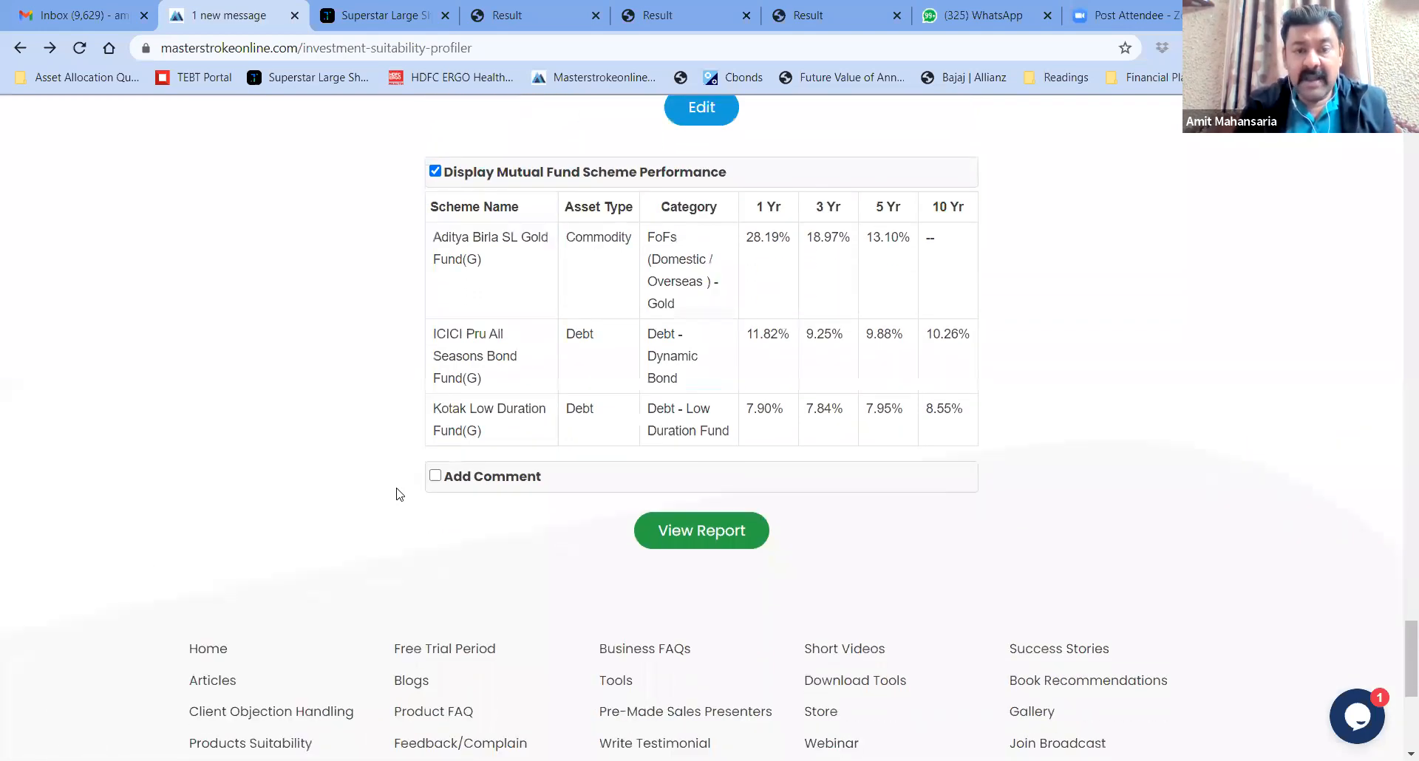
Add the comment 'As per discussion with you, we have changed the asset allocation.' and generate the report
click(435, 452)
text(hfehefkej j jejfe)
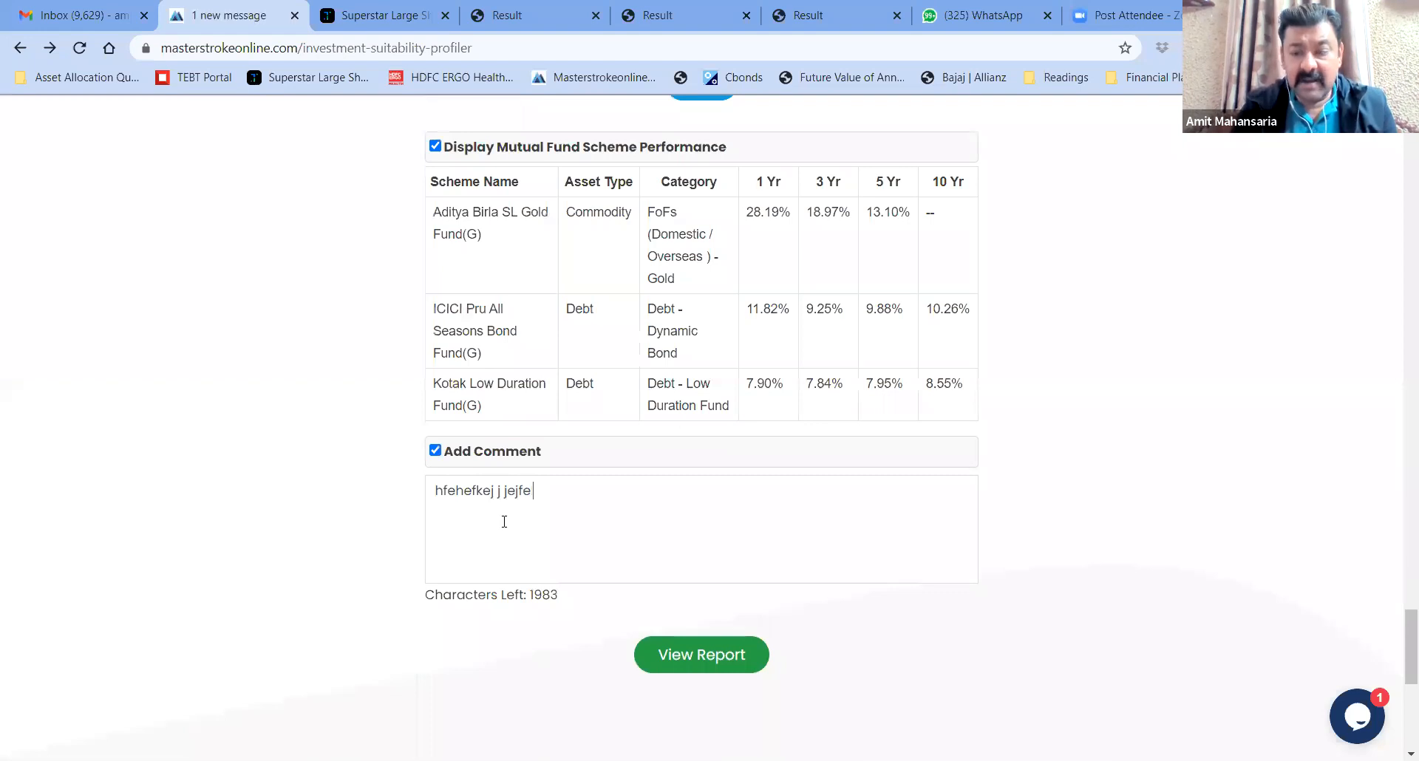
key(ctrl+a)
key(BackSpace)
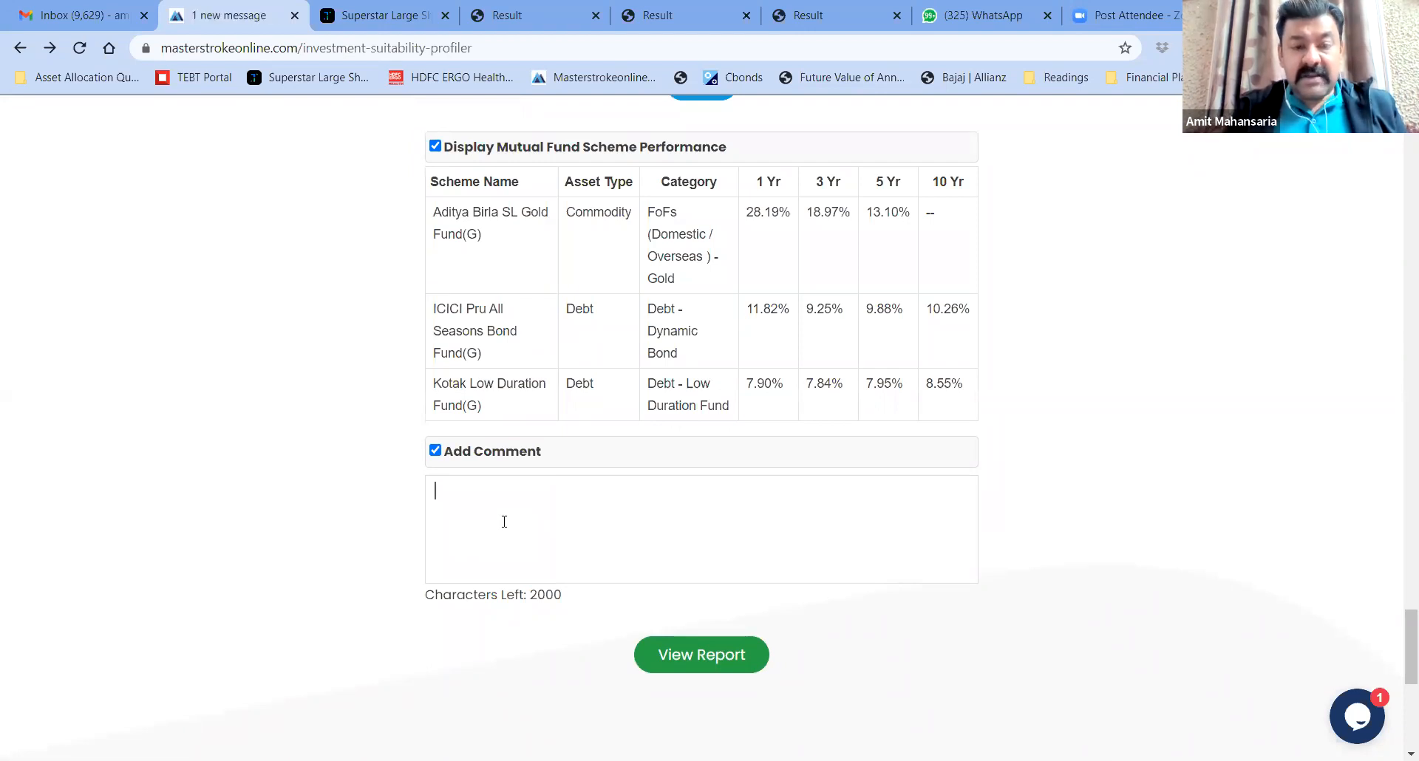
text(As pe)
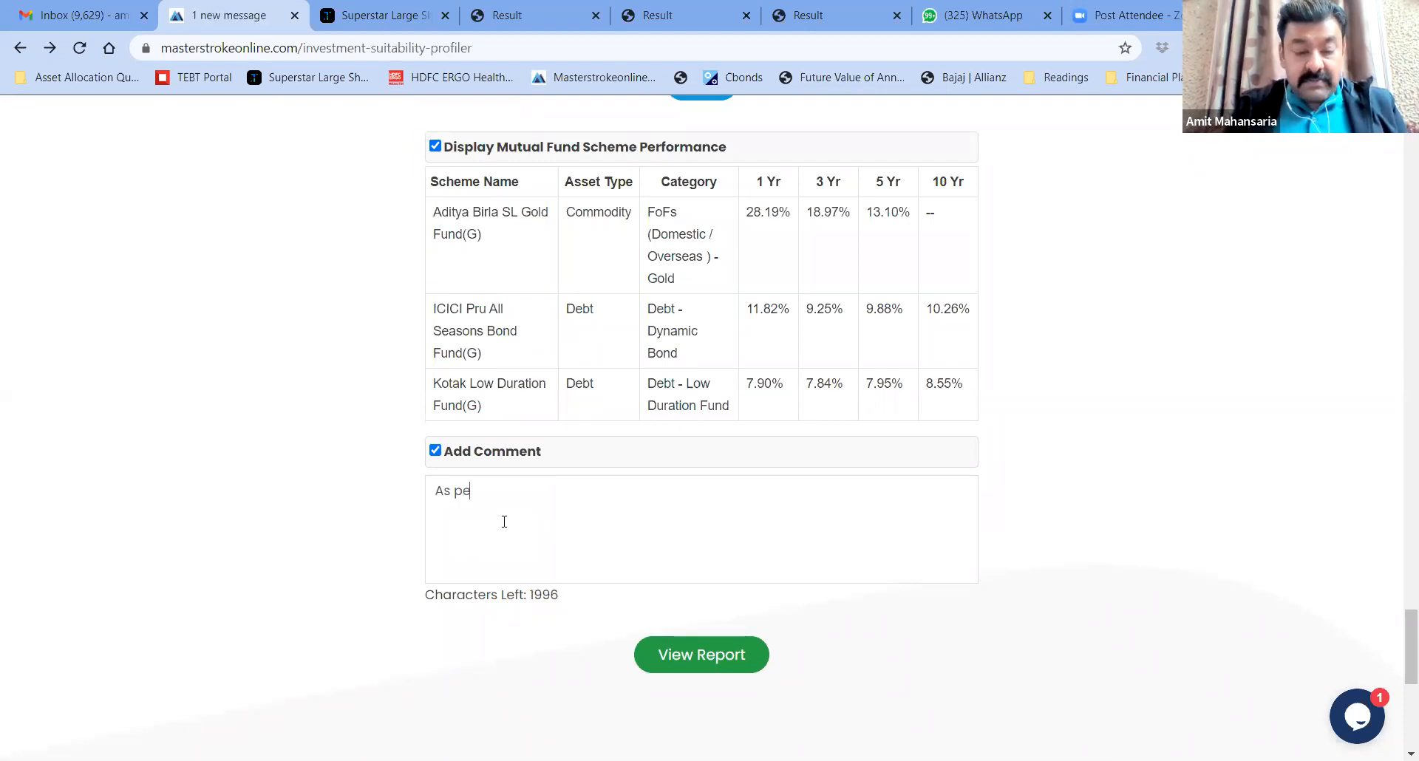
text(r discusst)
key(BackSpace)
text(e)
text(ion )
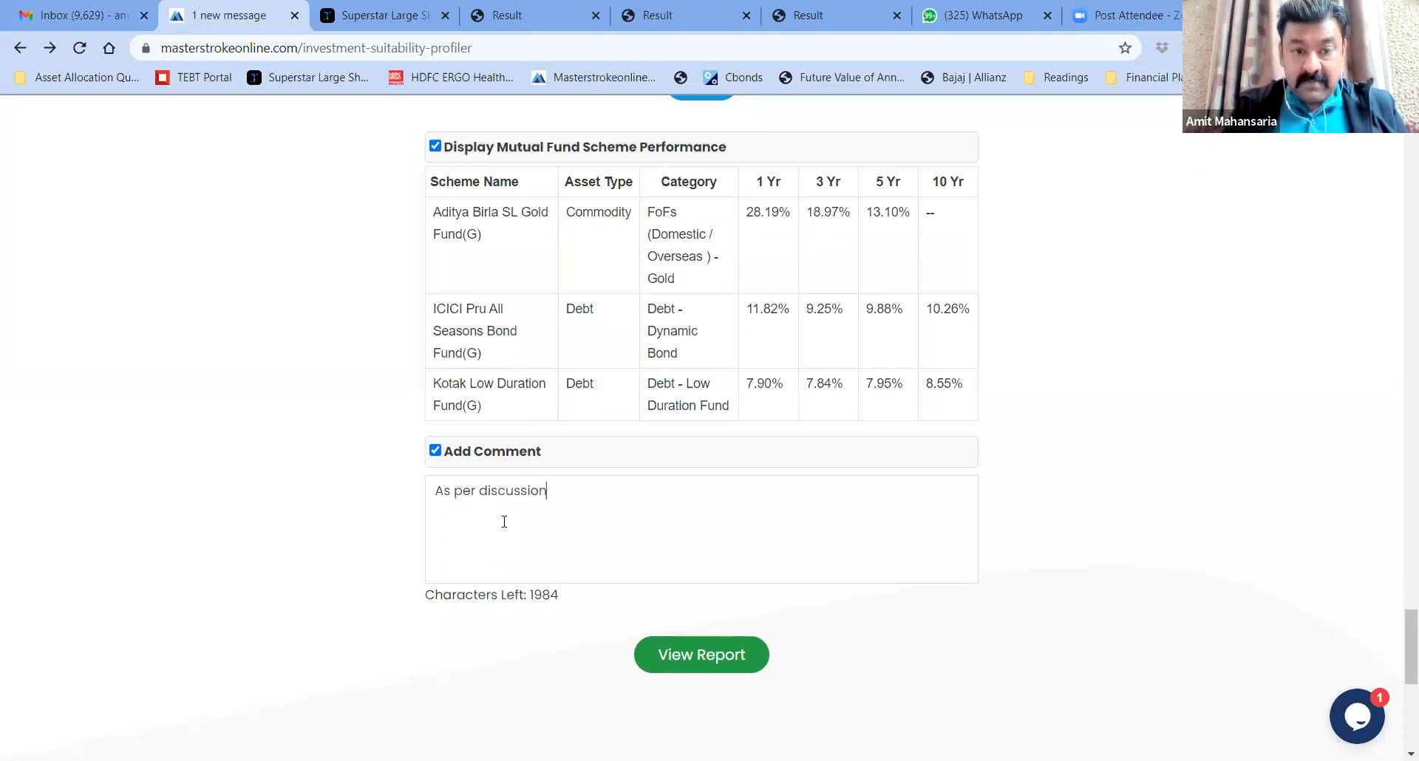
text(with )
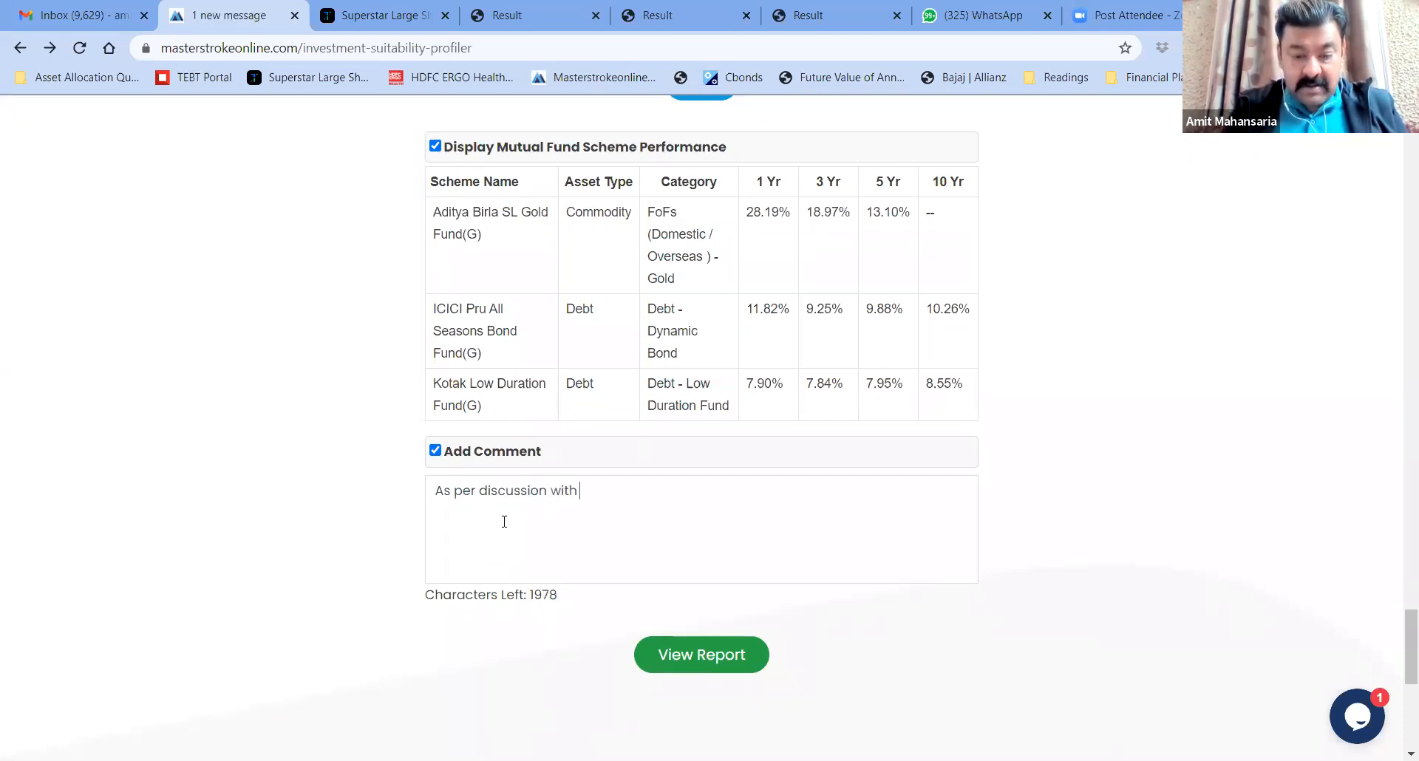
text(you, we)
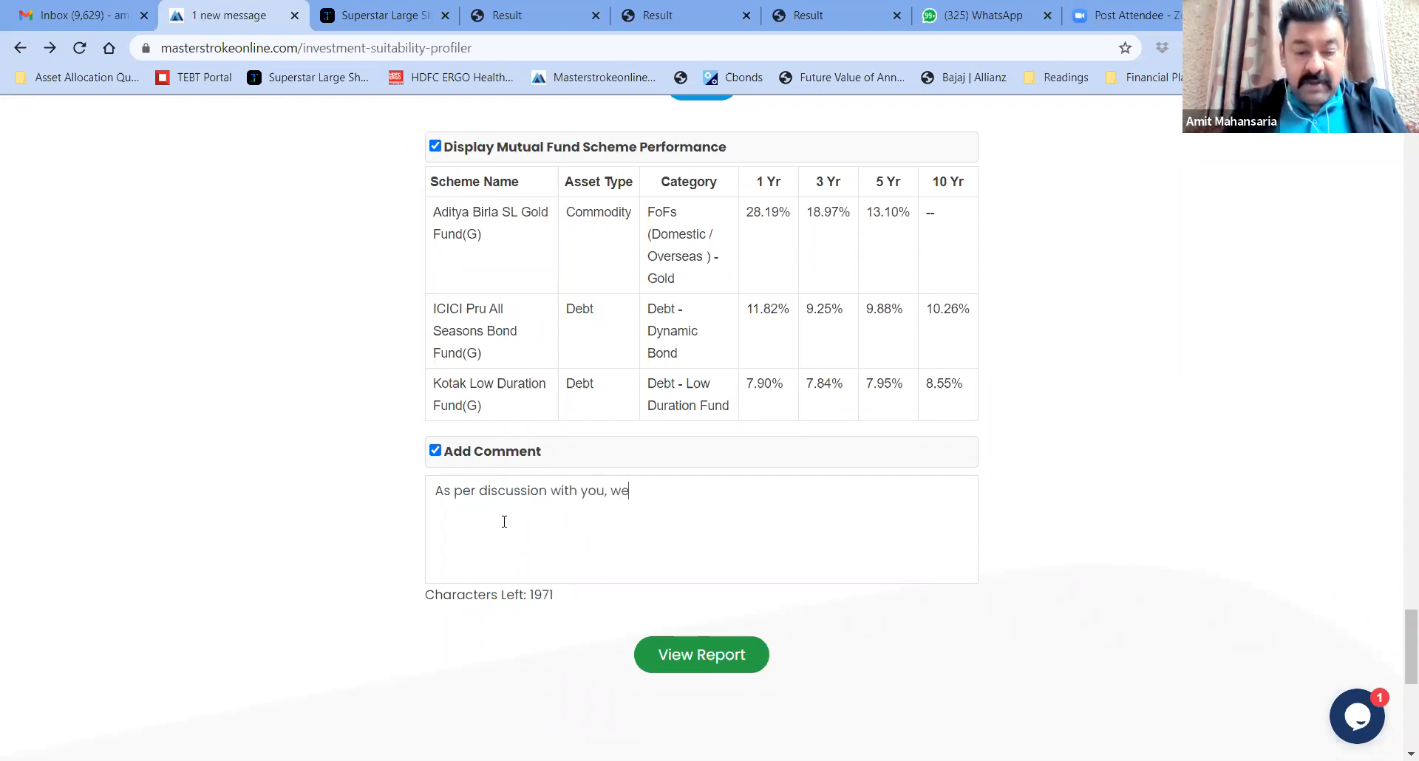
text( hove chan)
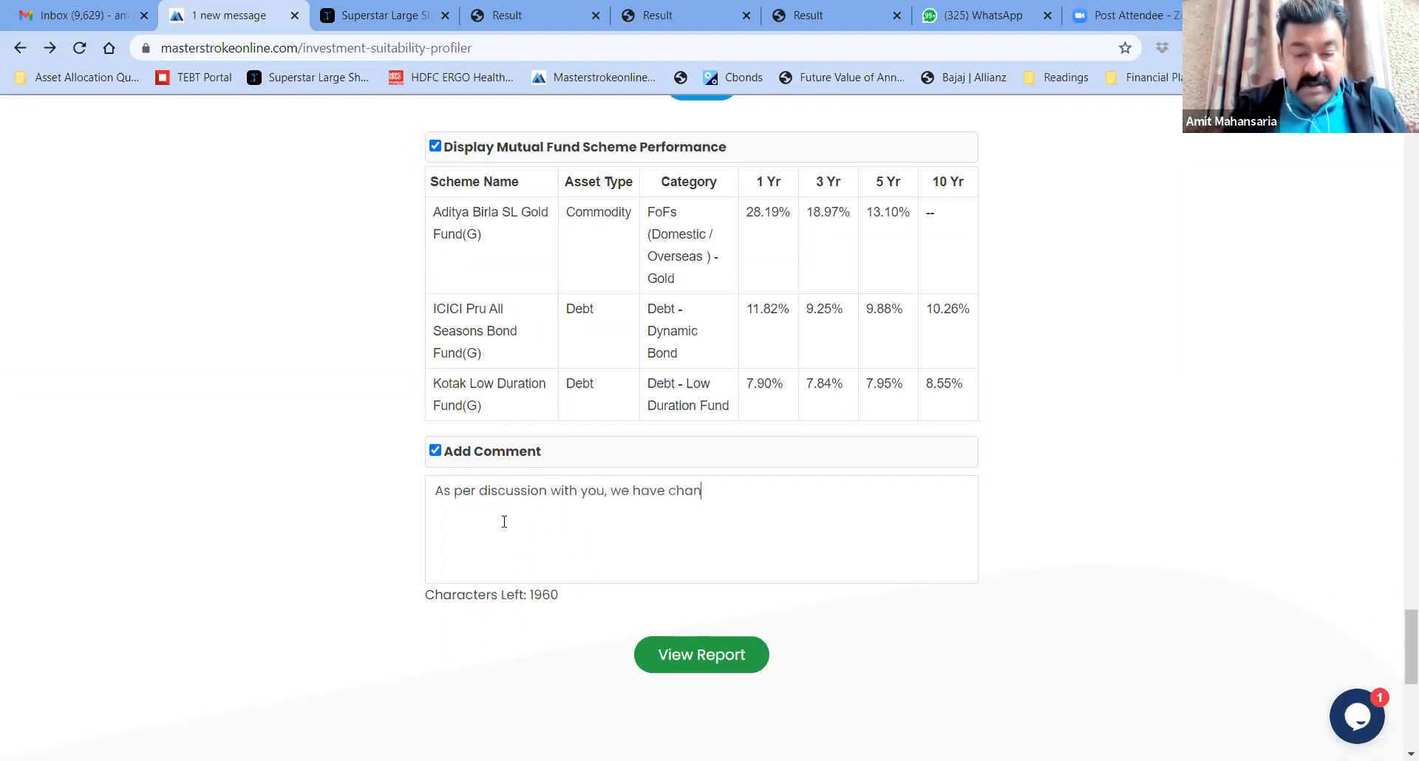
text(ged the ass)
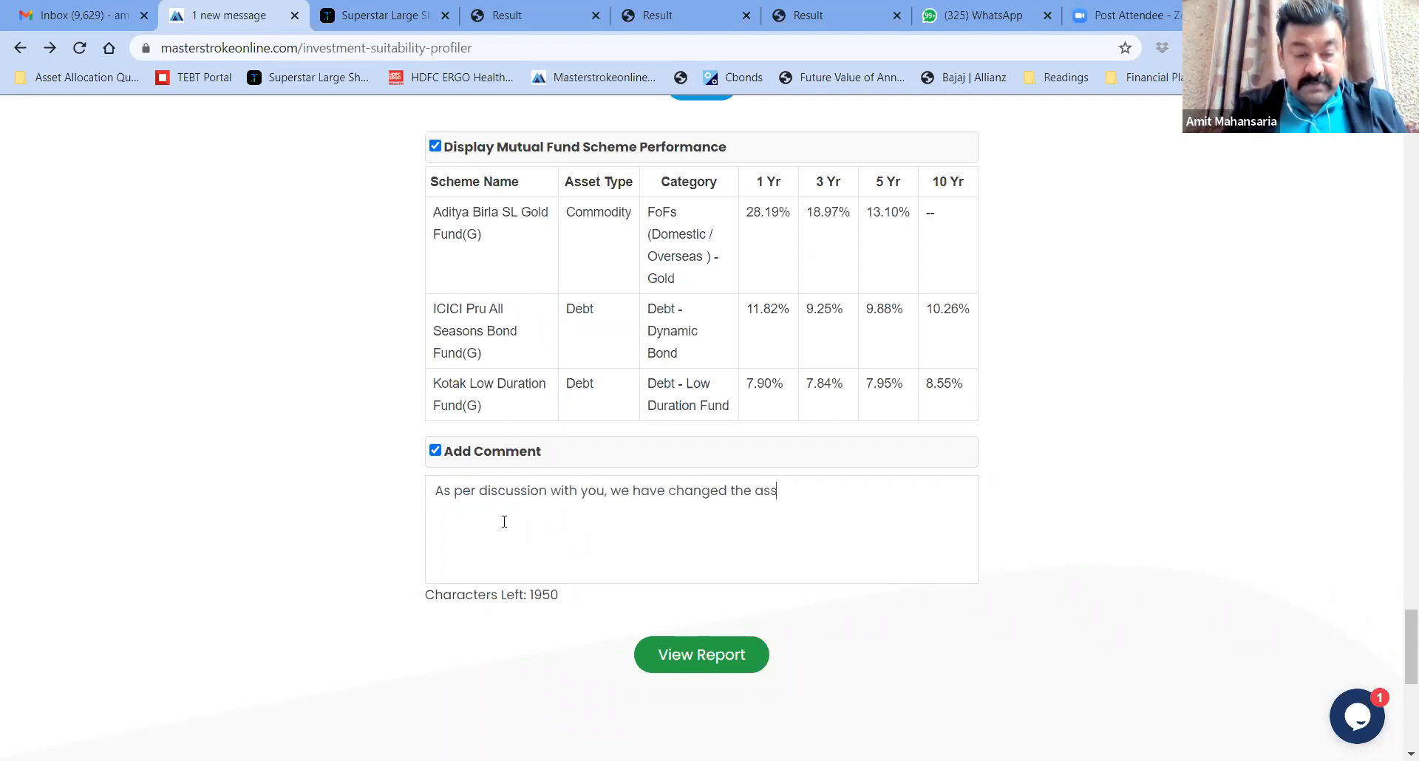
text(et alloctation.)
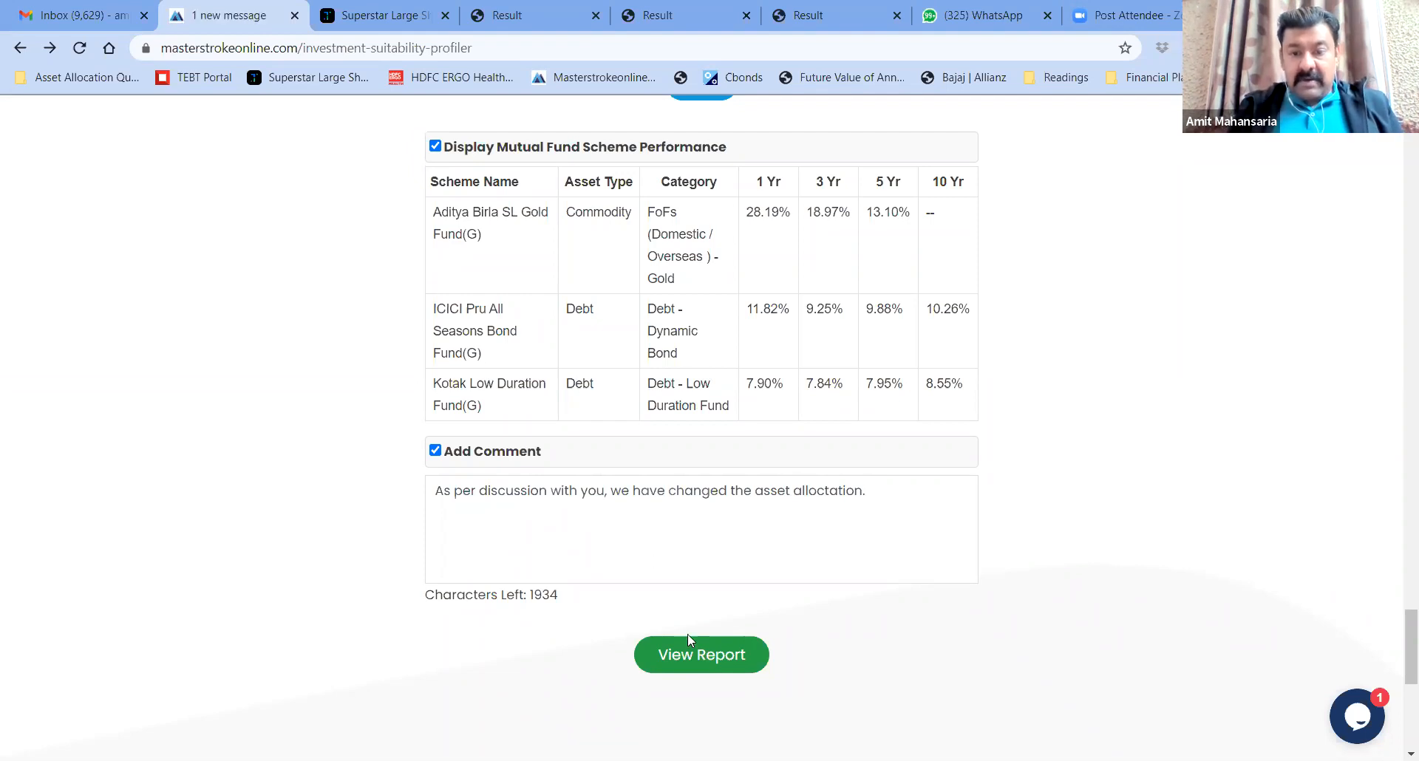
click(693, 658)
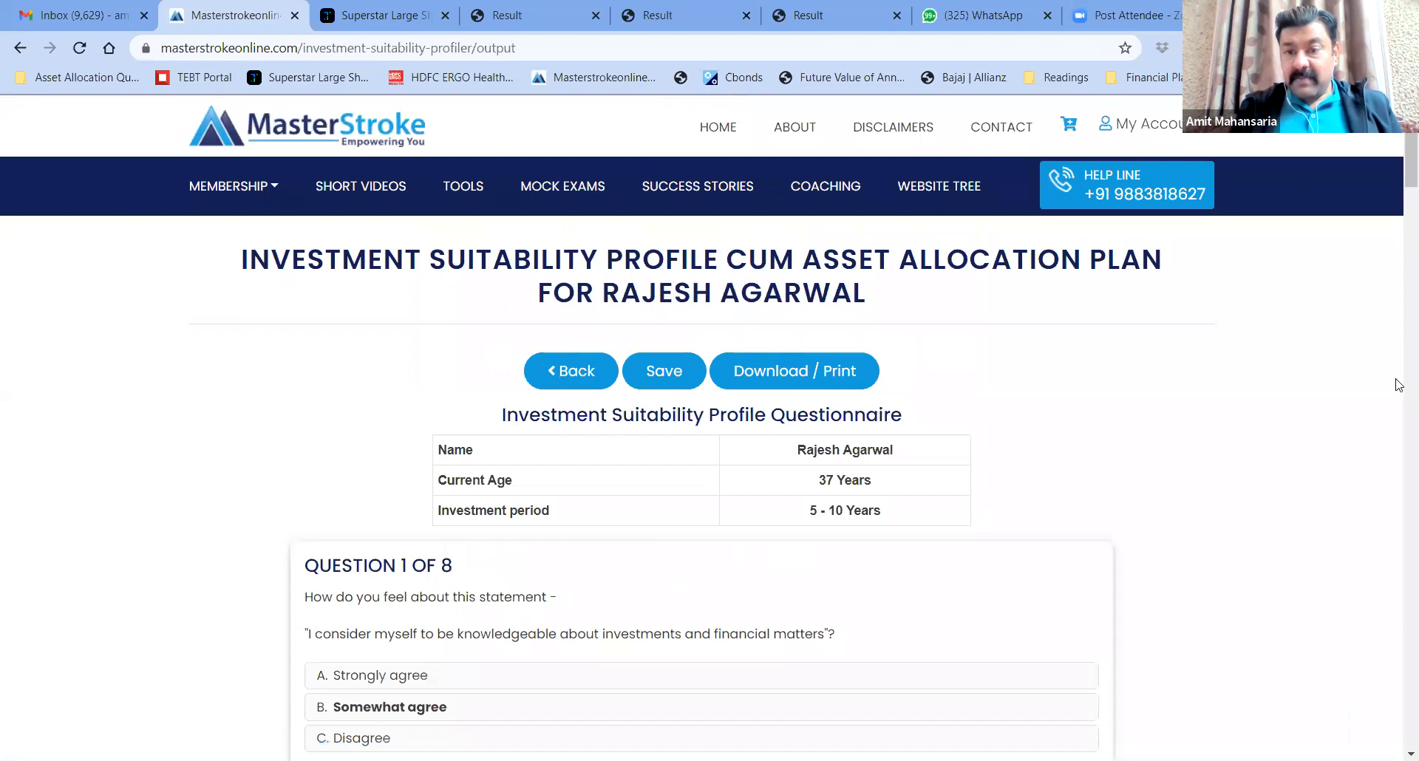
click(786, 371)
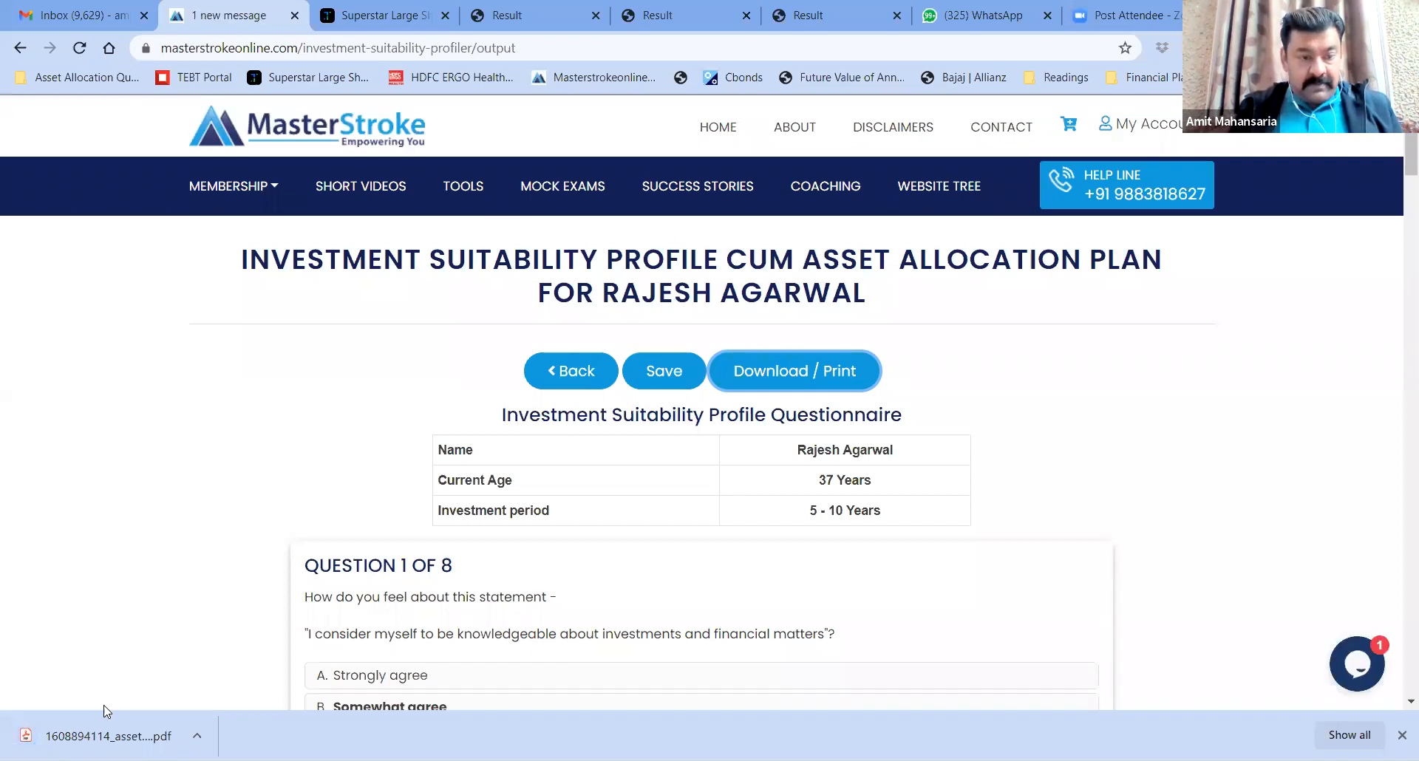
click(103, 737)
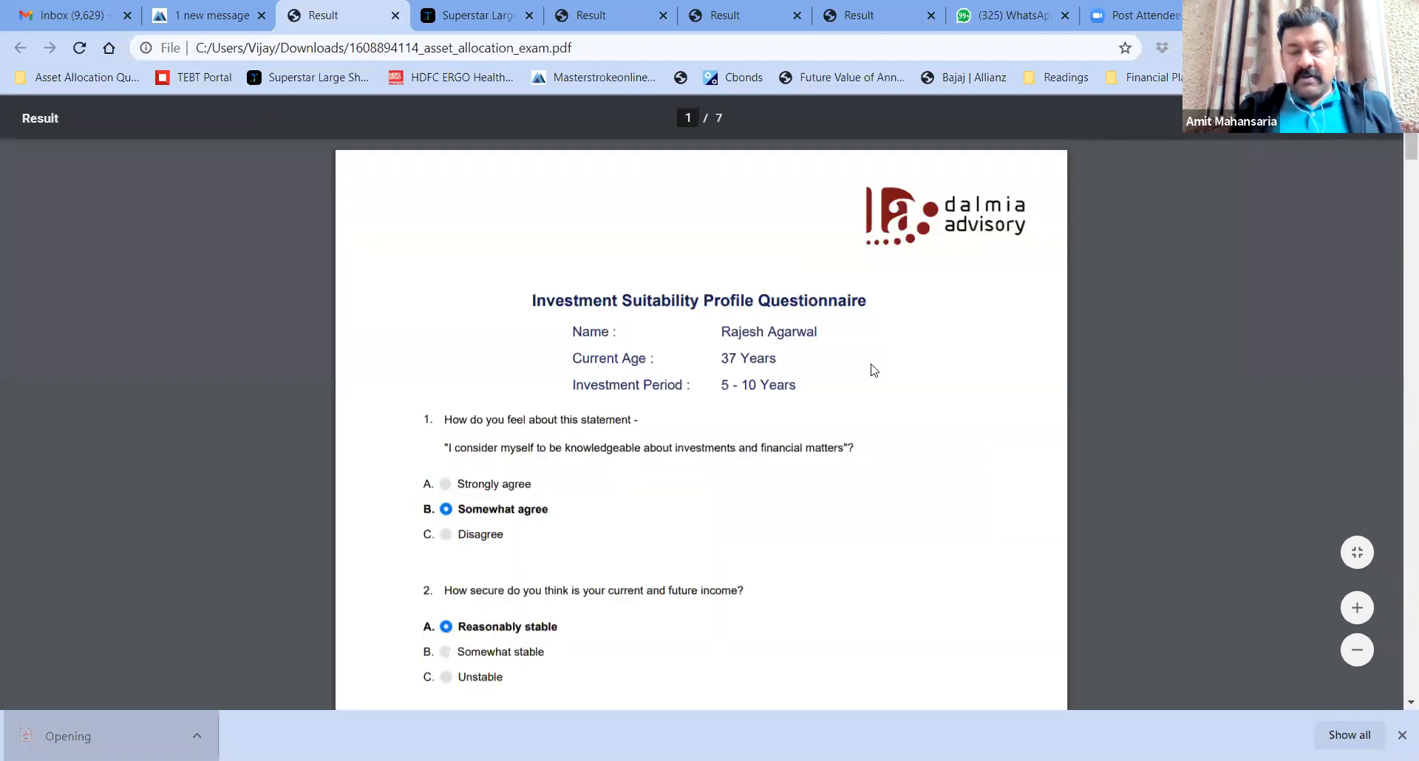
Scroll through the PDF from the questionnaire to the page 5 Suggested Product wise Asset Allocation table
scroll(874, 369, down, 2)
scroll(874, 369, down, 10)
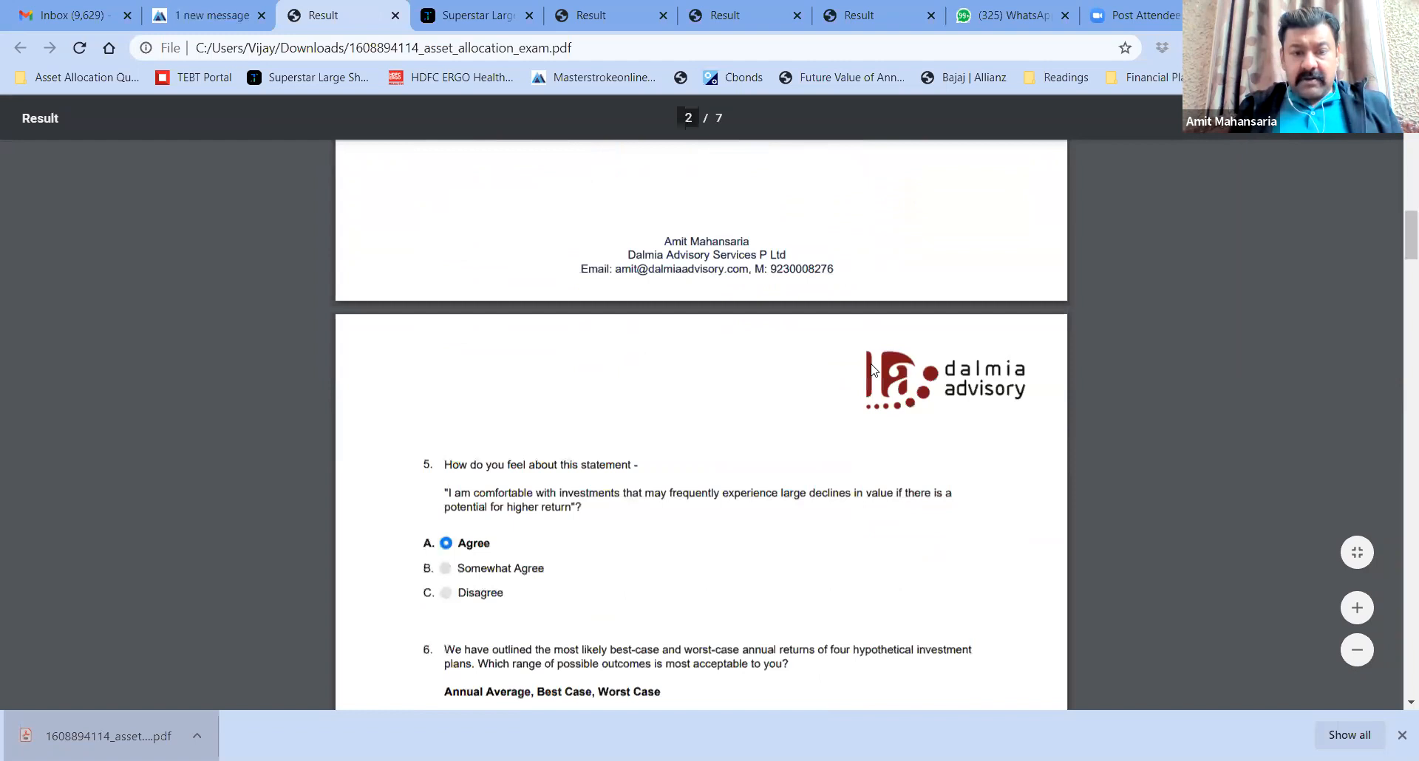
scroll(873, 369, down, 13)
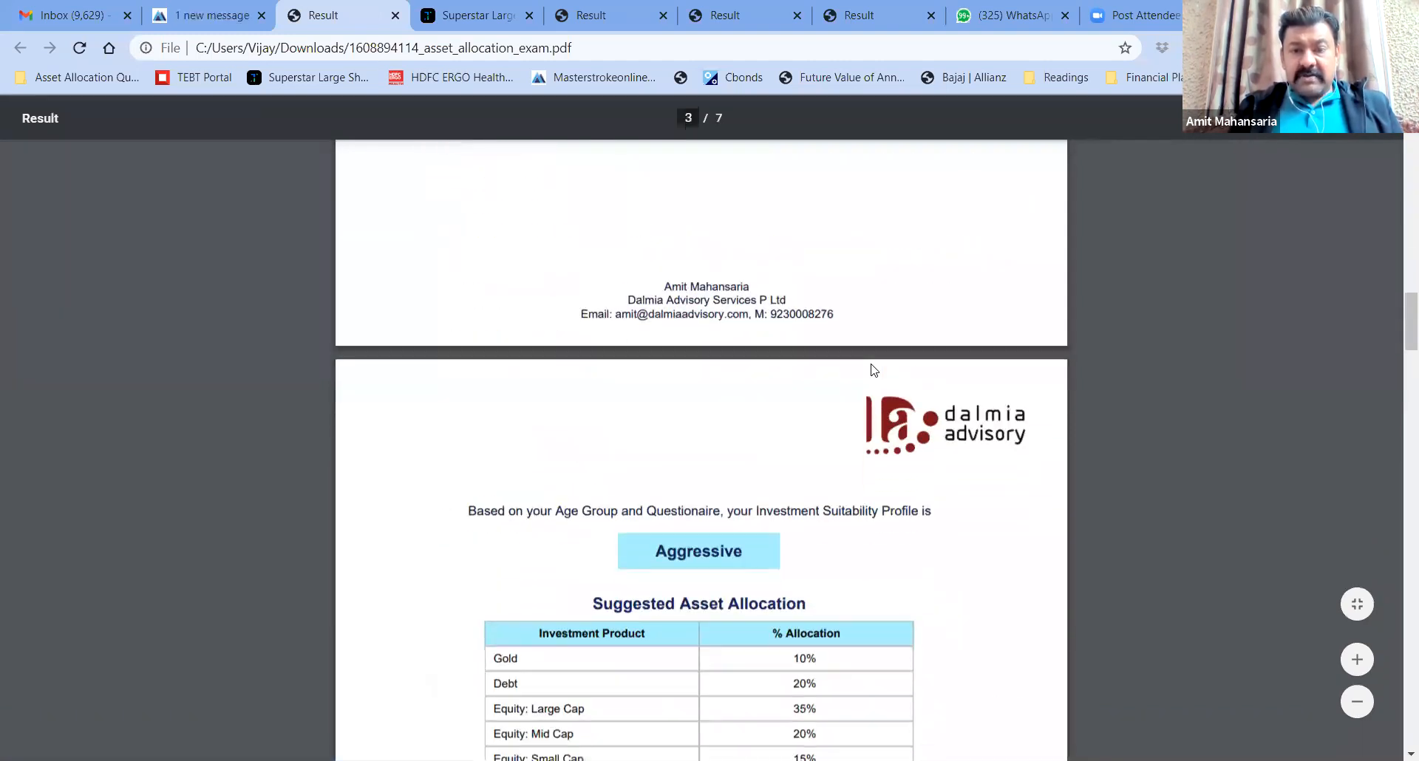
scroll(874, 369, down, 4)
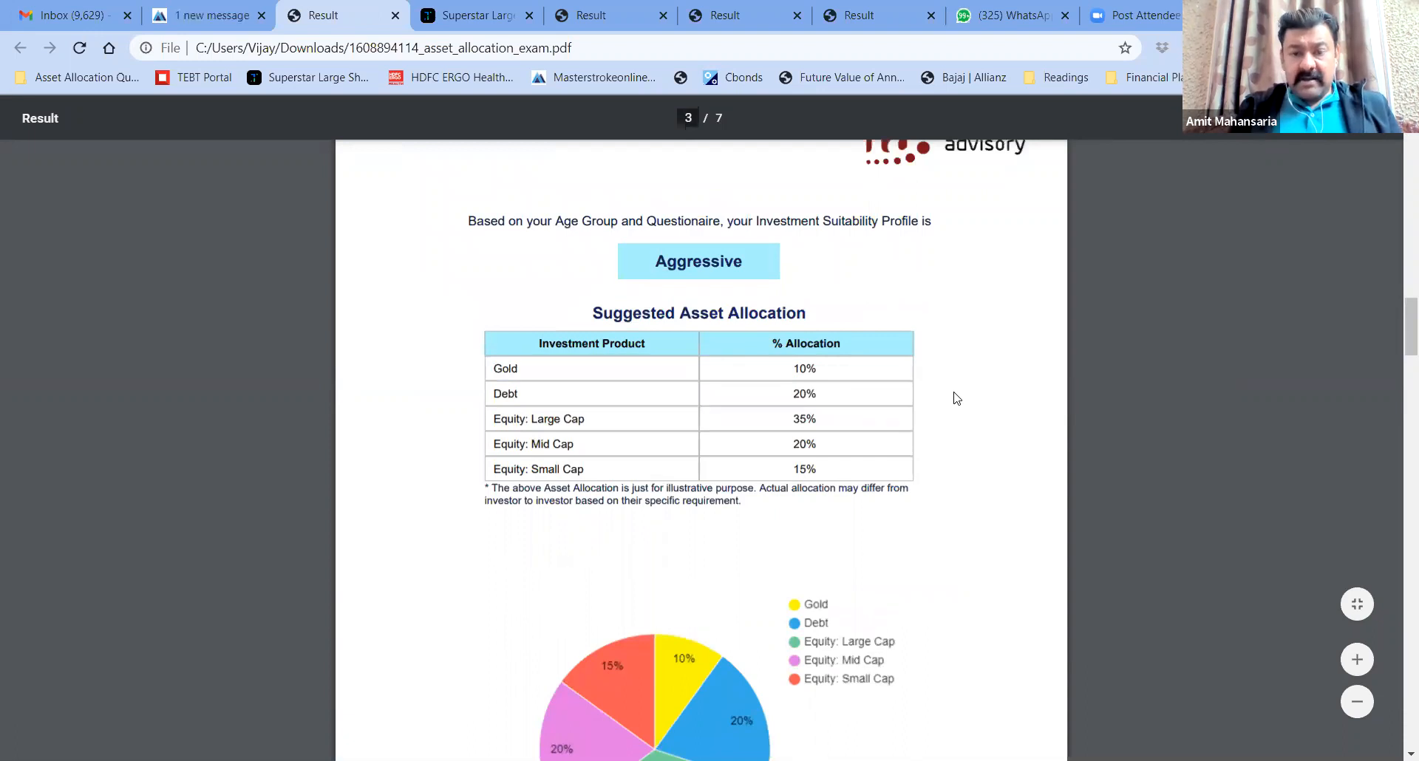
scroll(957, 399, down, 7)
scroll(957, 398, down, 5)
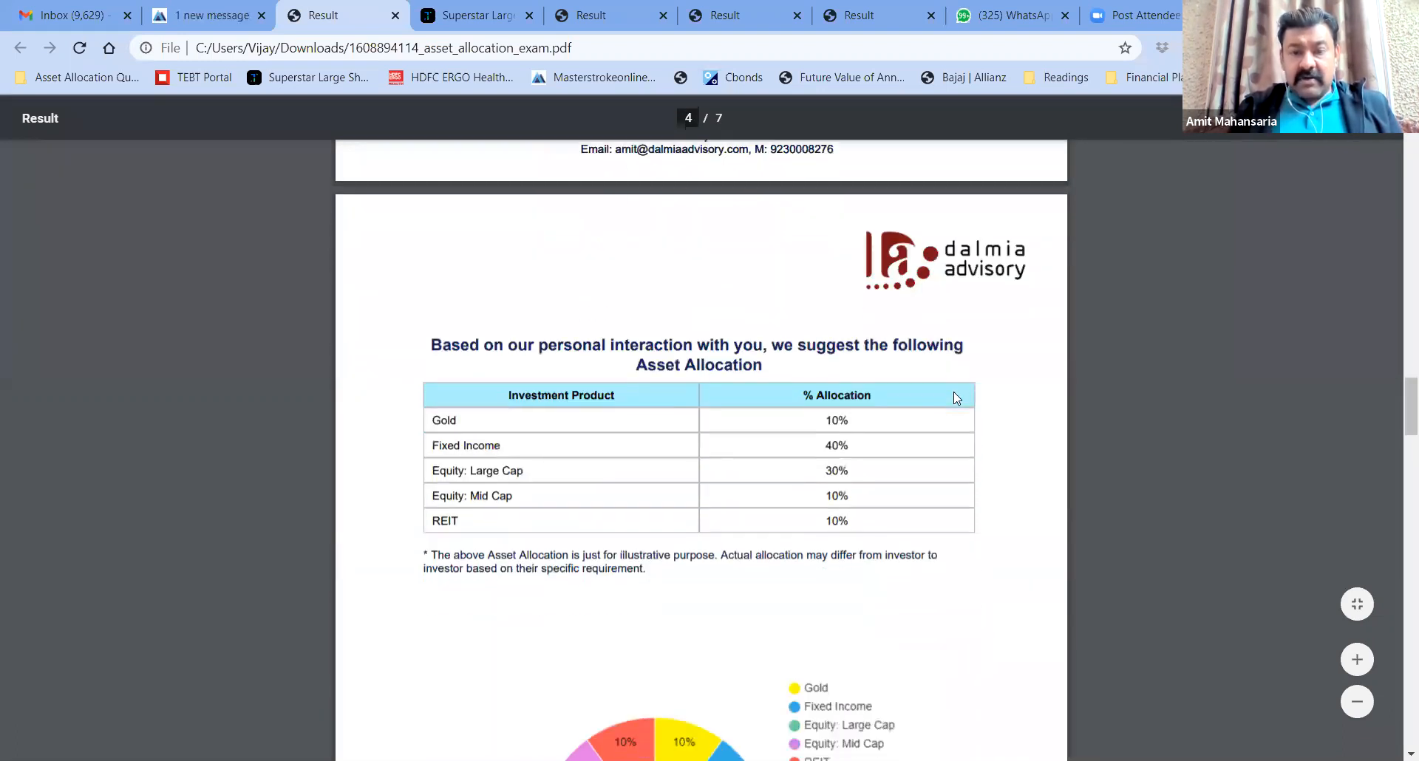
scroll(953, 392, down, 1)
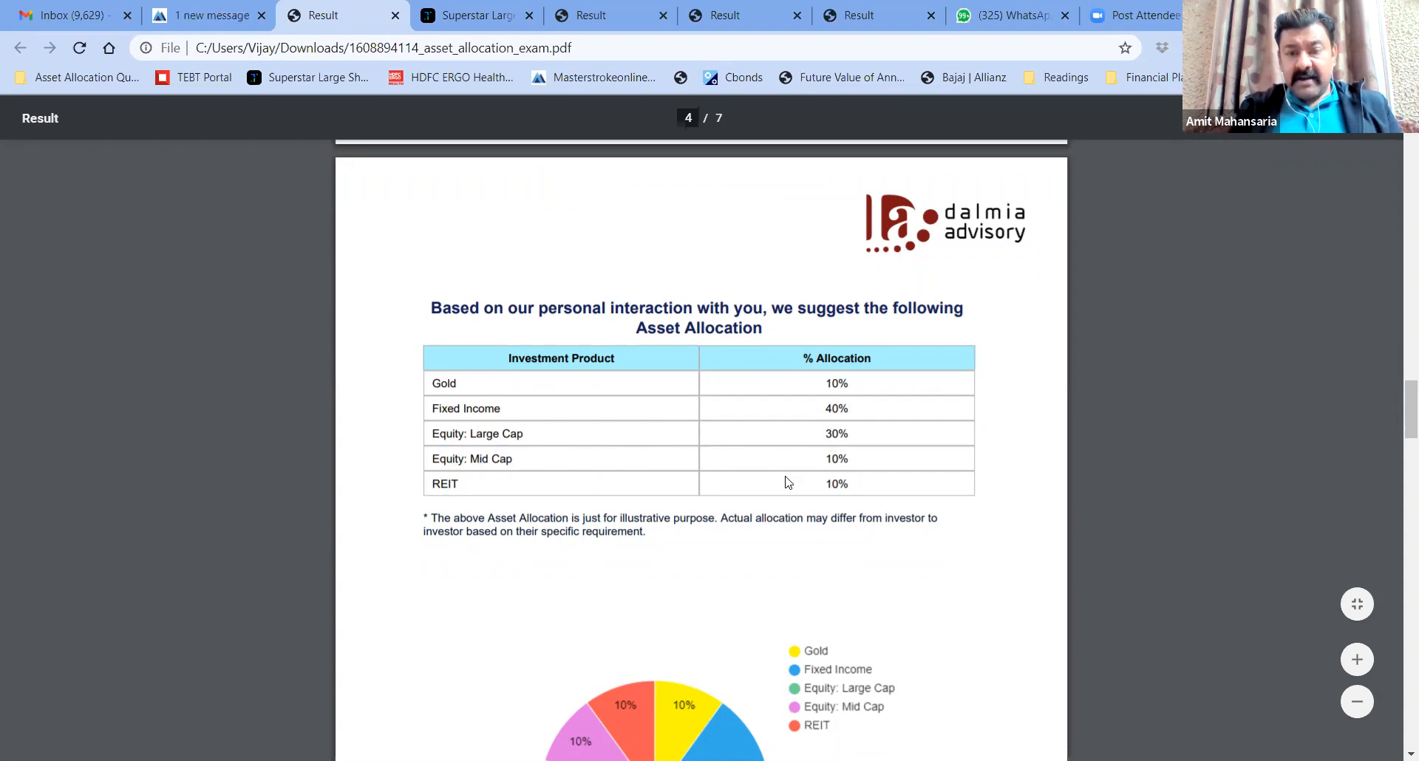
scroll(995, 512, down, 5)
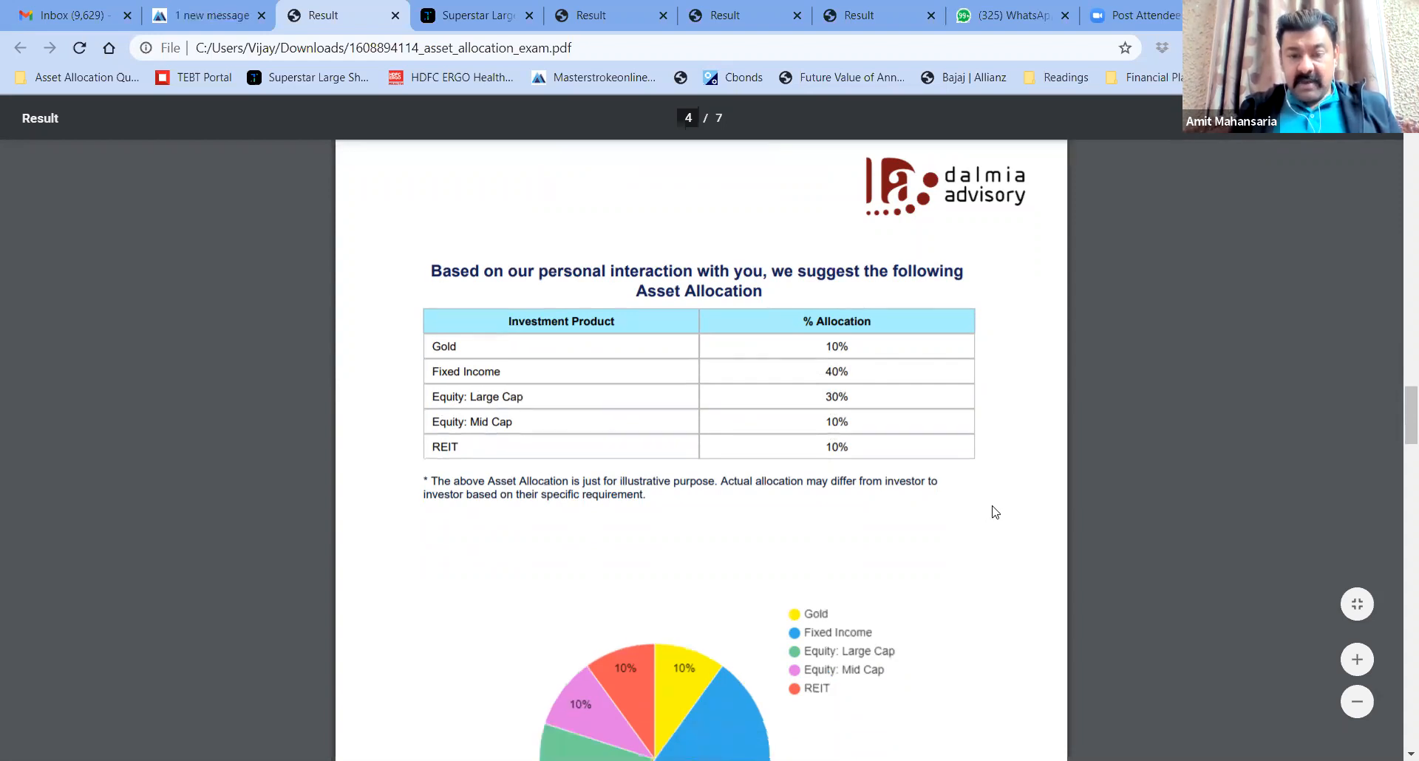
scroll(995, 511, down, 13)
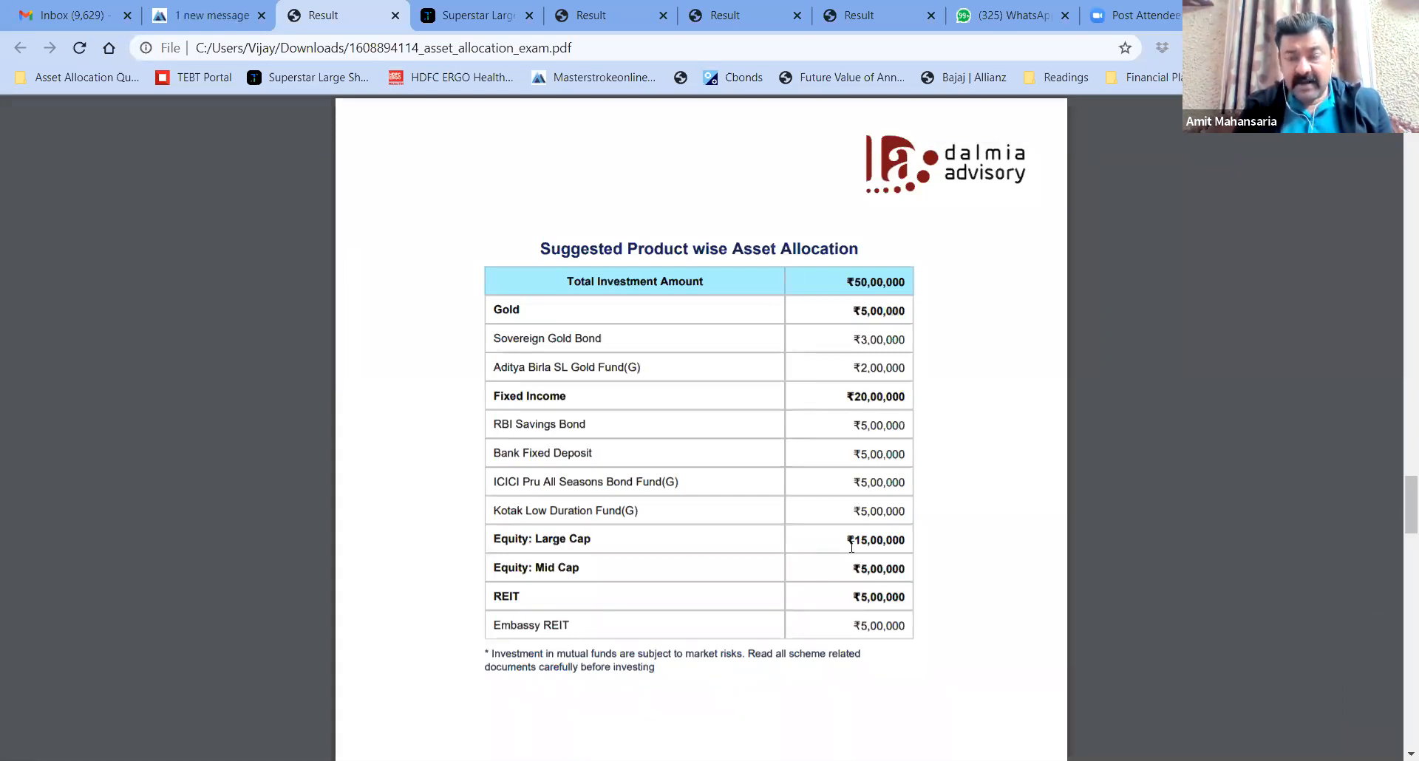
Highlight the Equity: Large Cap ₹15,00,000, Equity: Mid Cap and Embassy REIT entries in the product table
drag(850, 545, 910, 546)
click(822, 556)
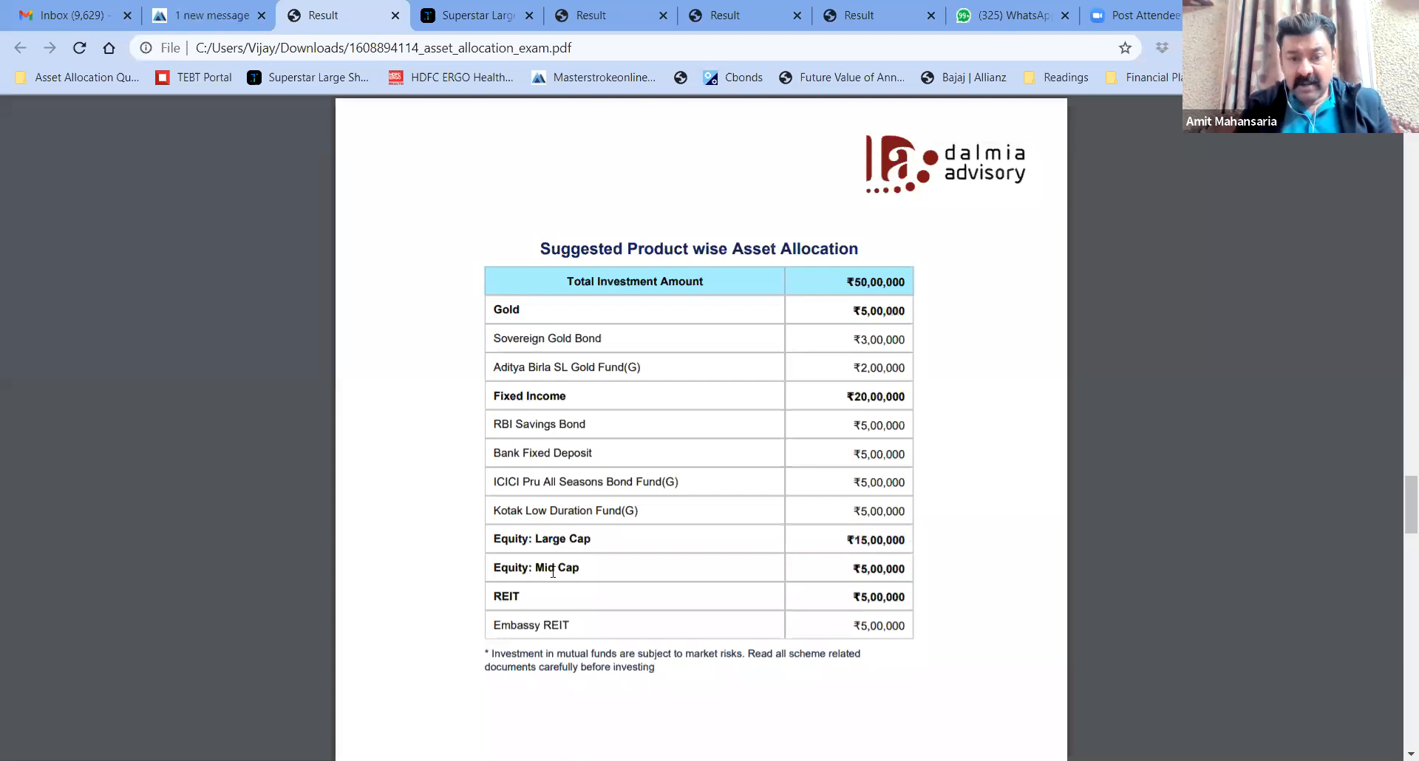
drag(856, 569, 924, 573)
click(805, 573)
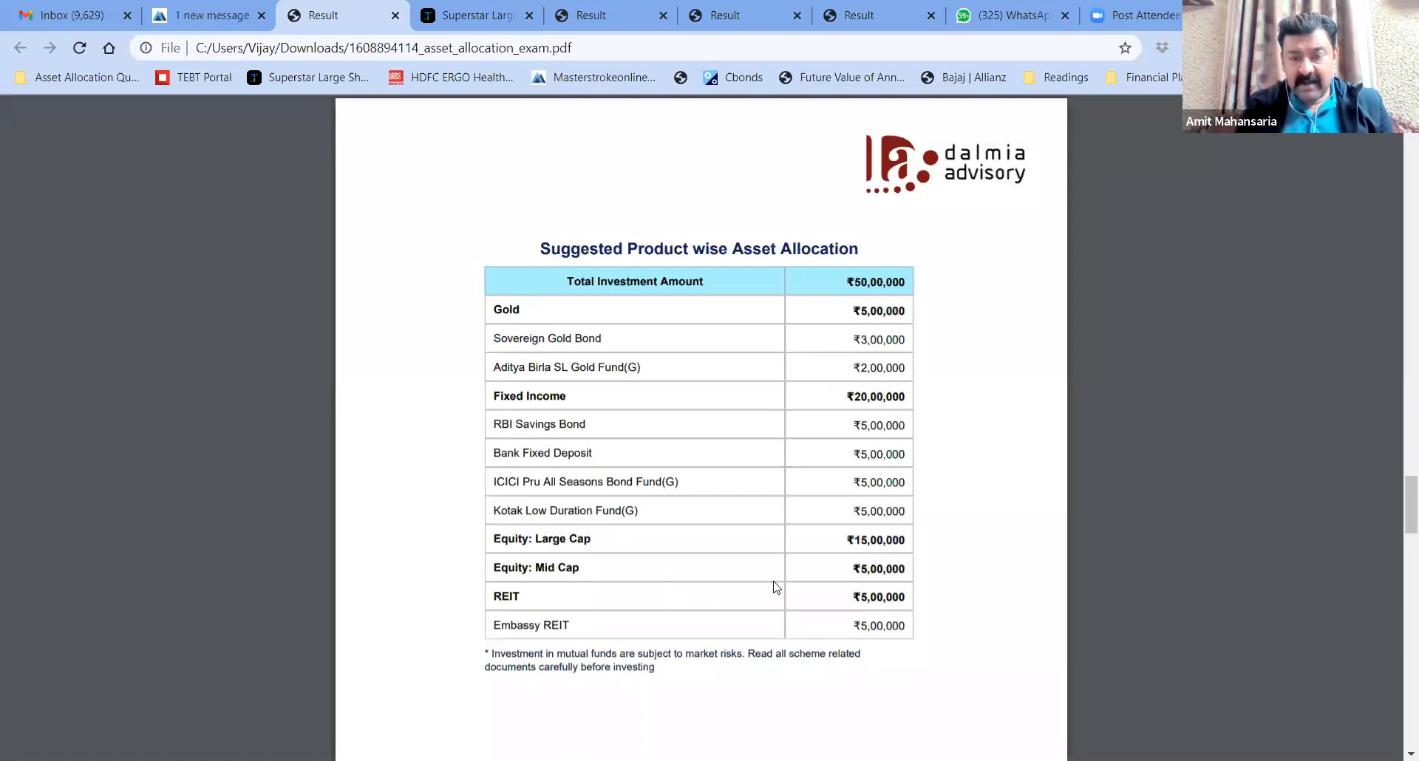
drag(494, 627, 815, 637)
Review the Past Performance and Comments pages, then return to the MasterStroke plan page
drag(1399, 529, 1398, 583)
scroll(1399, 583, down, 3)
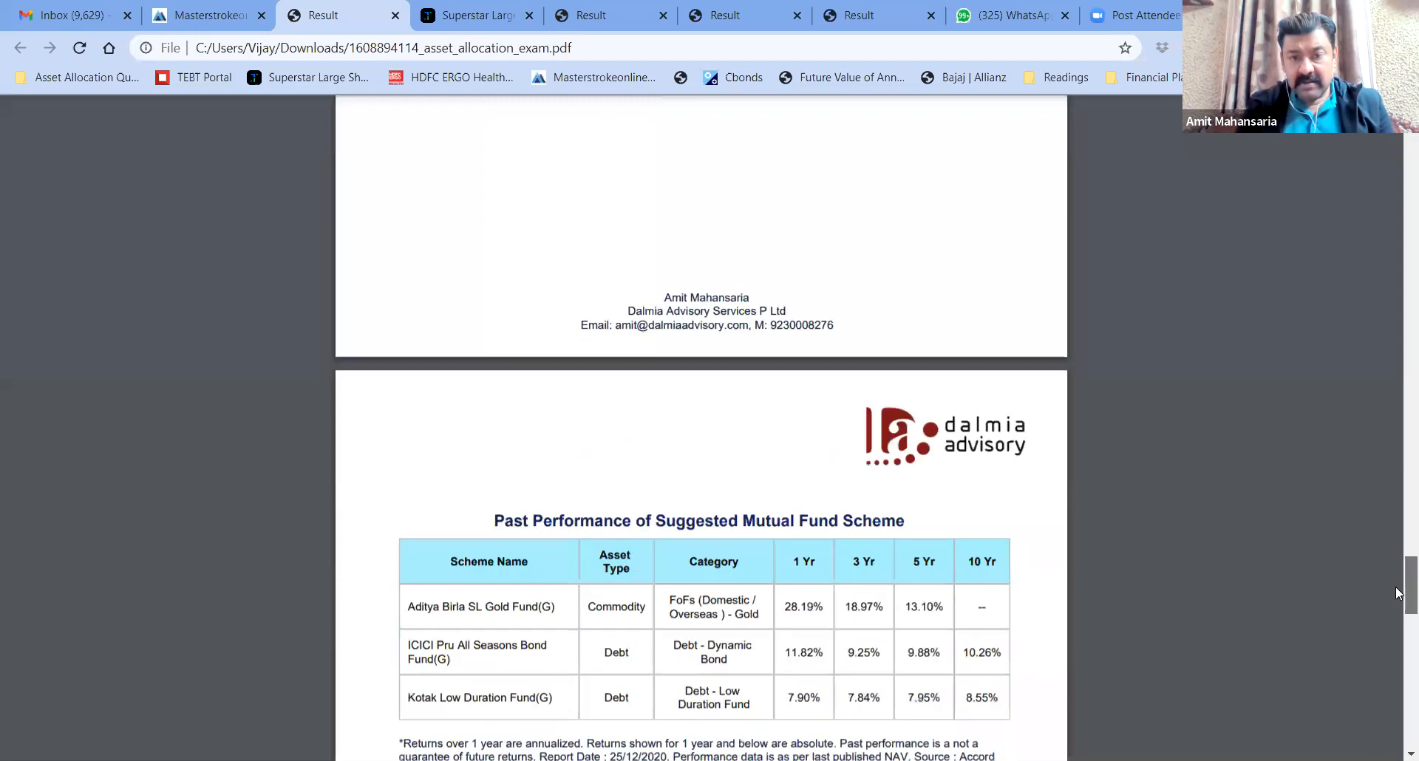
scroll(1174, 485, down, 3)
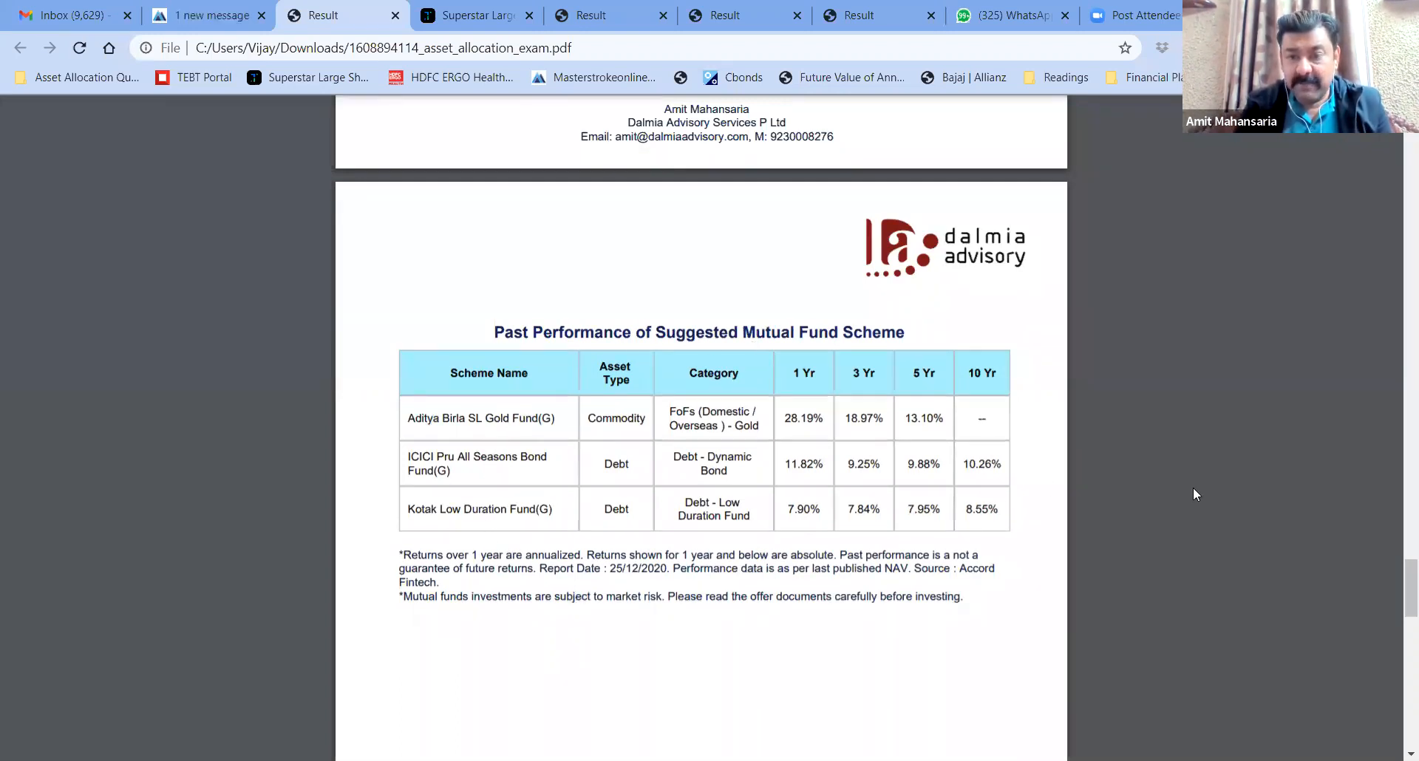
scroll(1398, 617, down, 5)
scroll(1398, 617, down, 9)
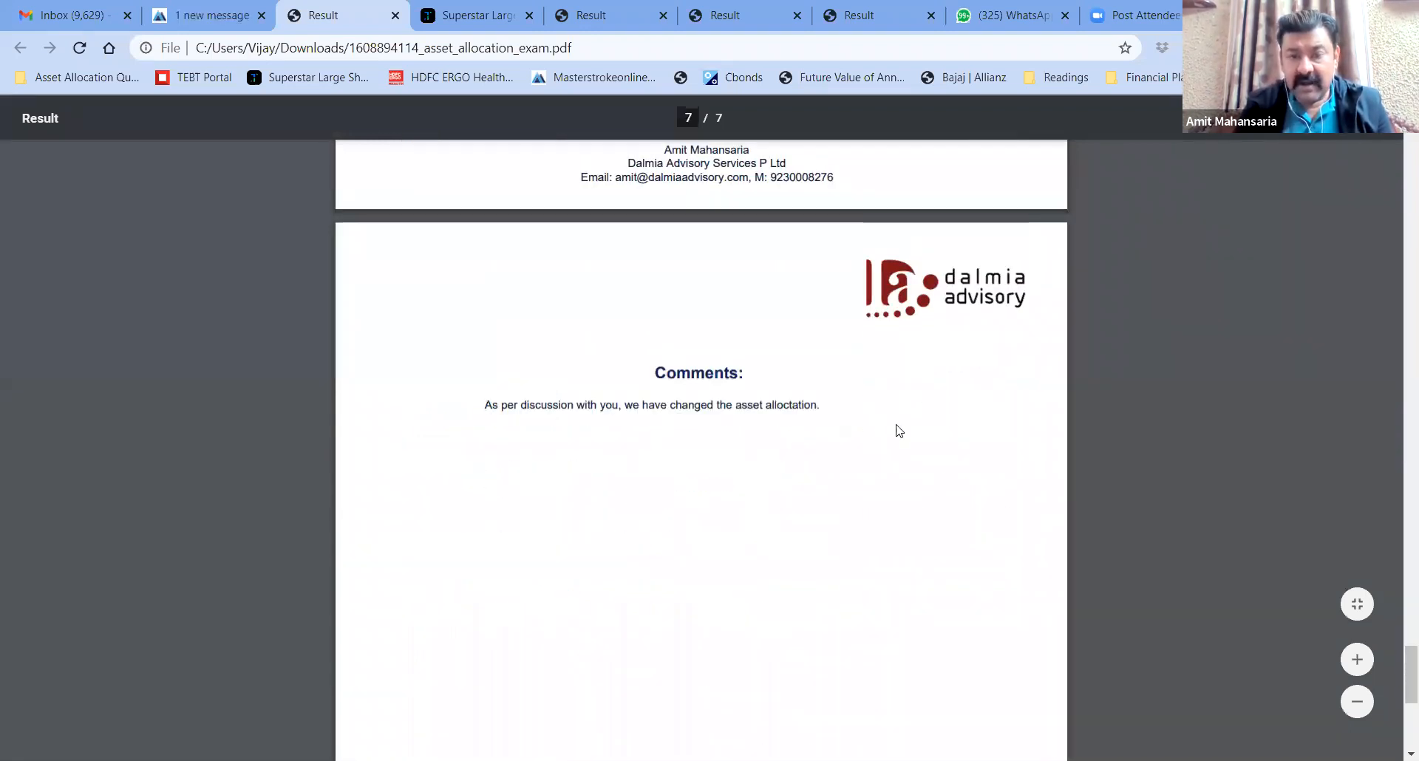
scroll(1397, 599, up, 15)
scroll(1397, 533, up, 20)
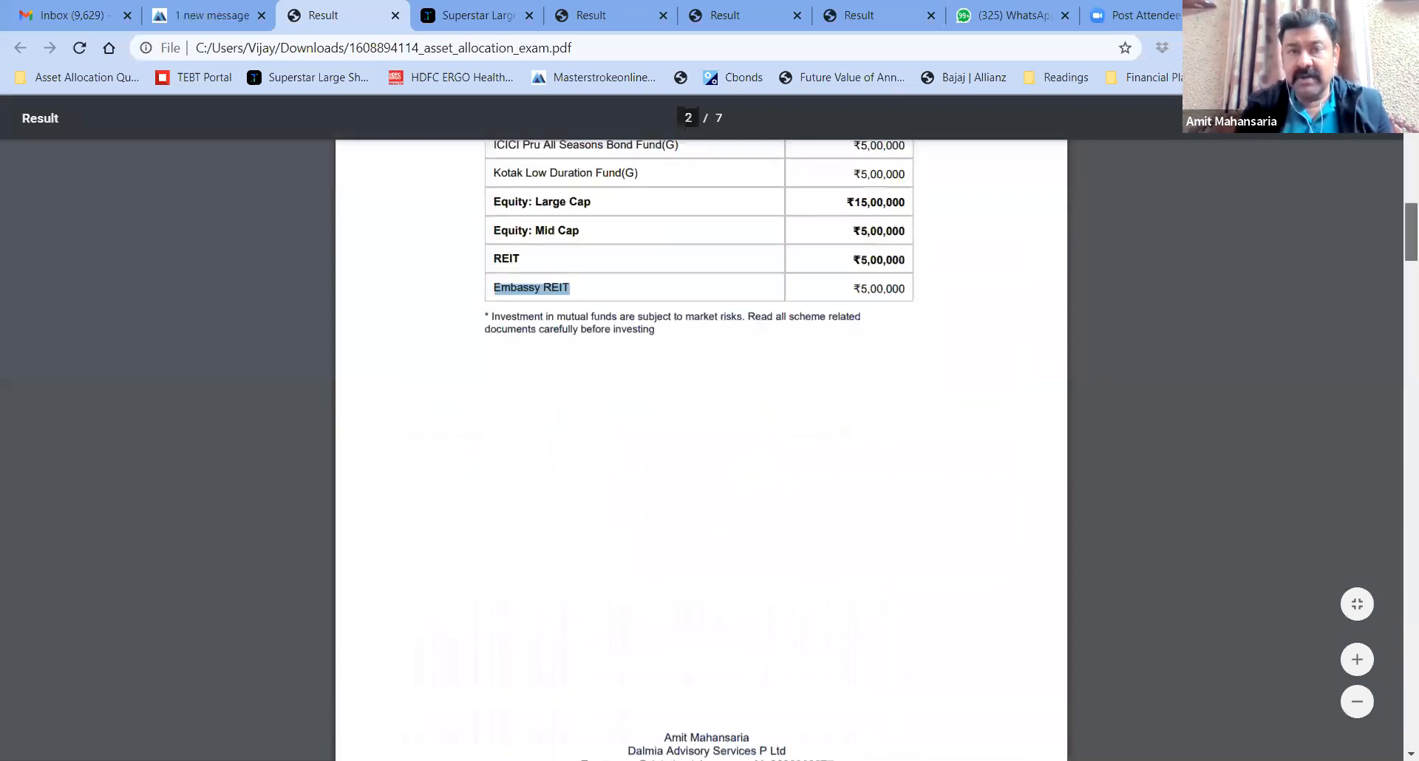
click(200, 15)
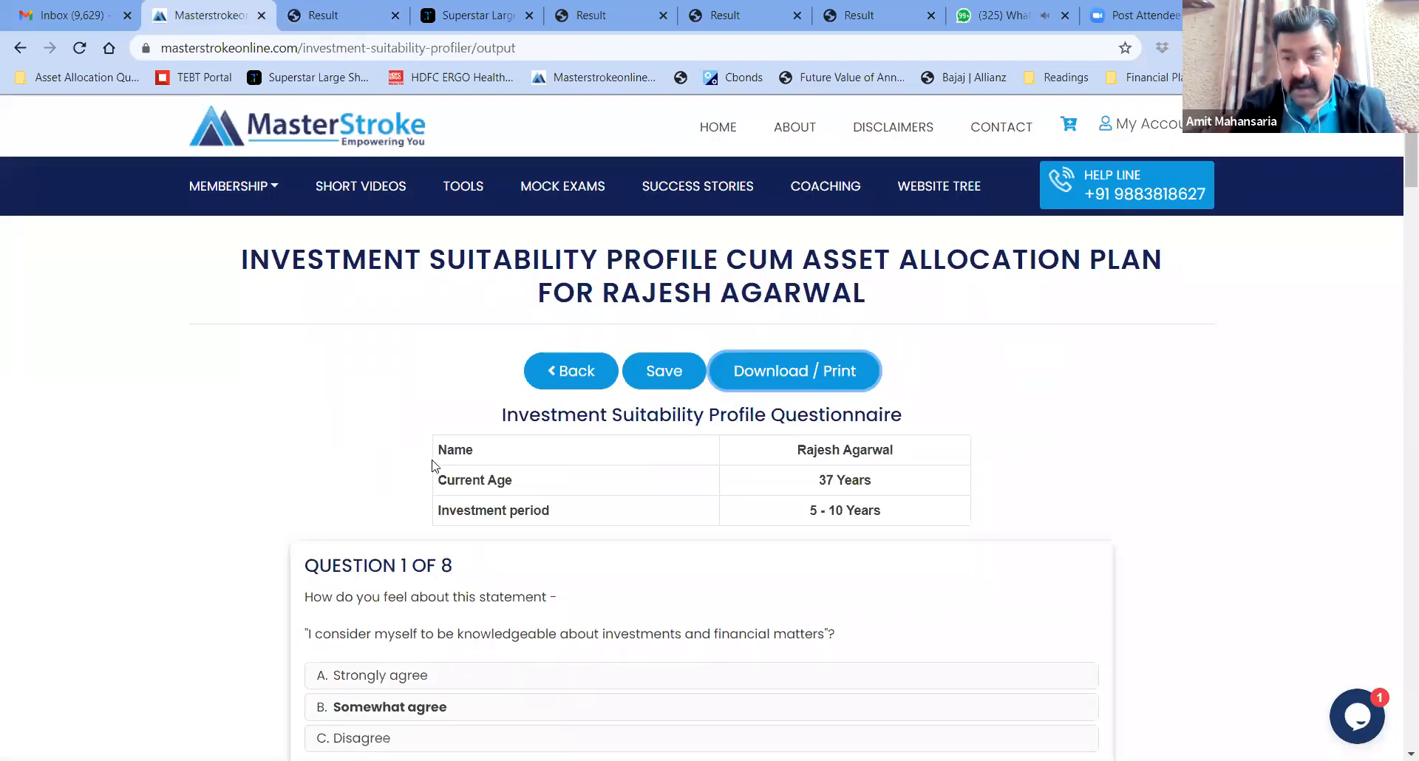
Go back from the finished plan to the top of the profiler form with the saved answers
click(582, 385)
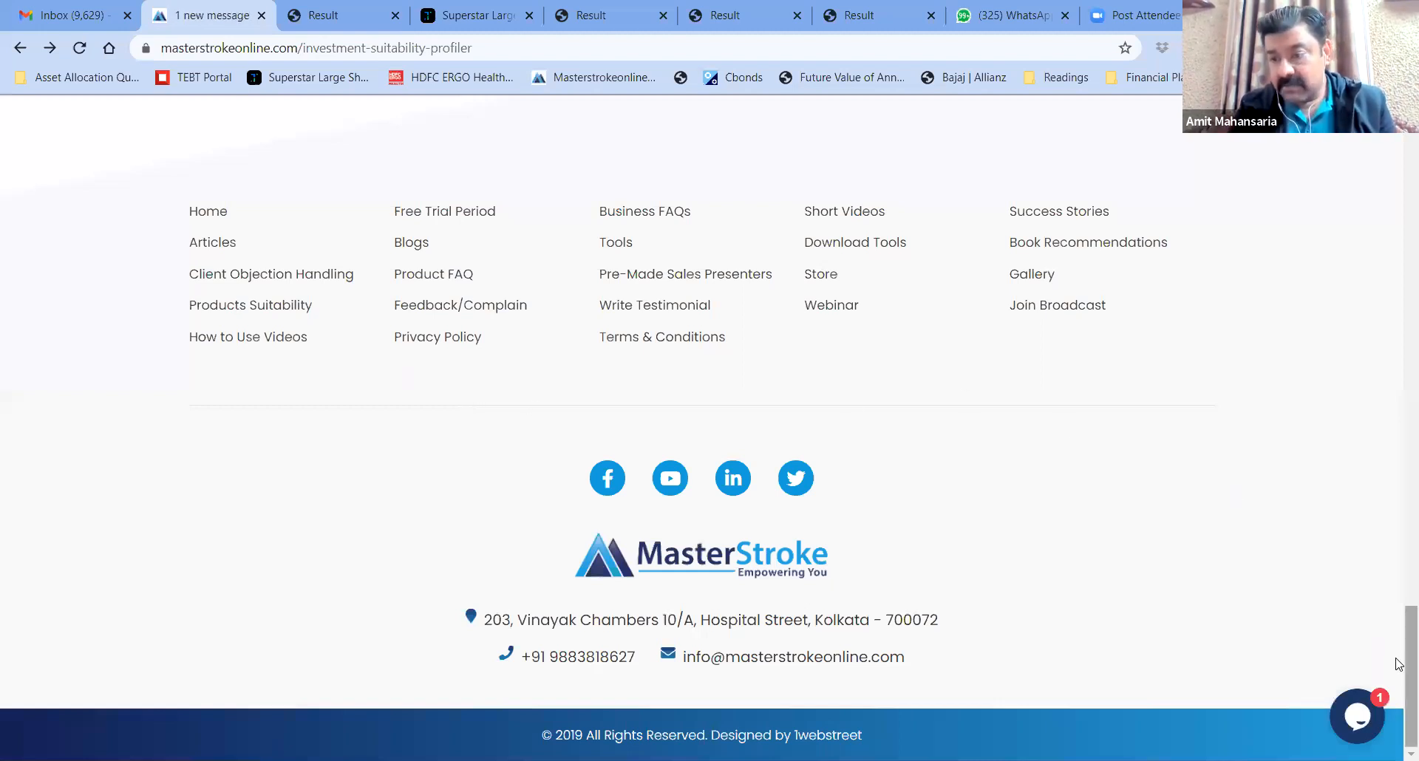
scroll(1399, 444, up, 7)
scroll(1400, 376, up, 20)
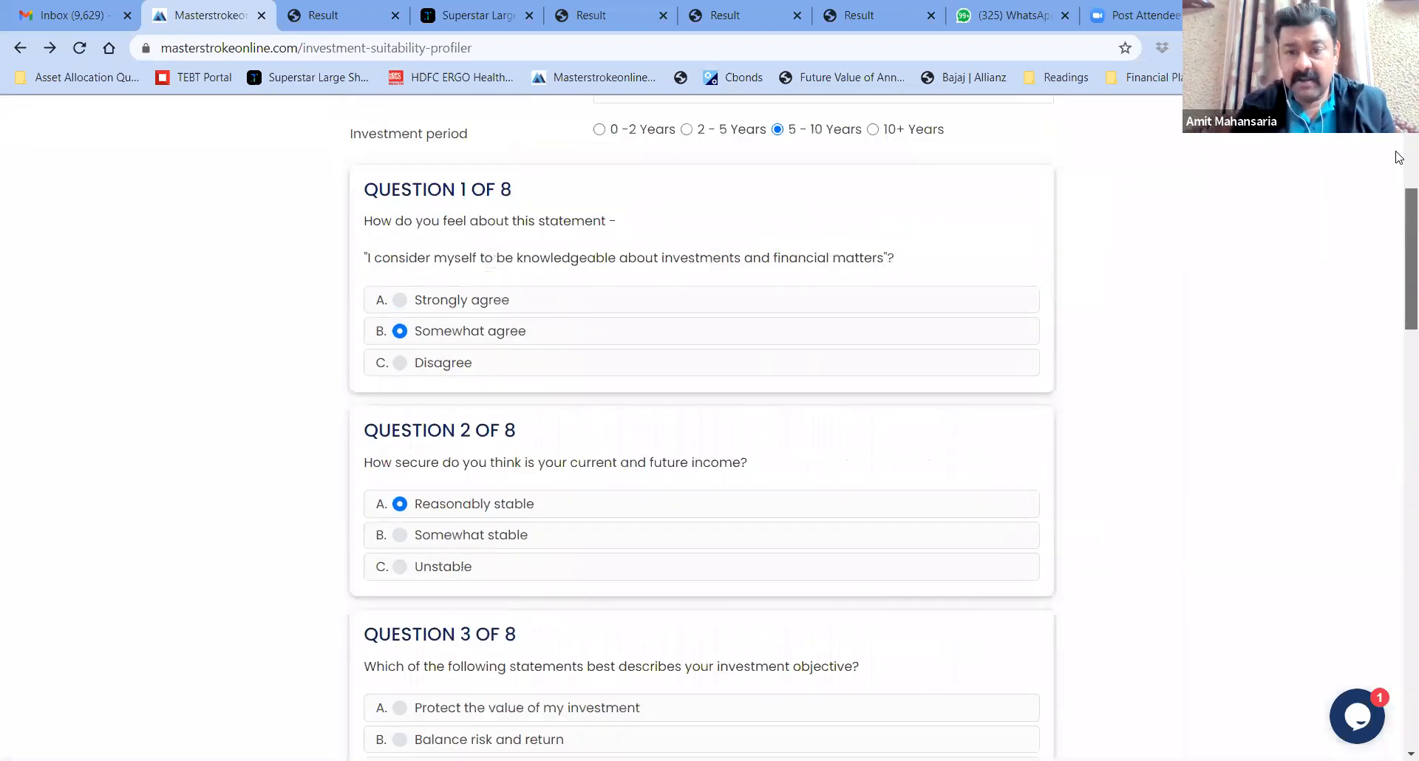